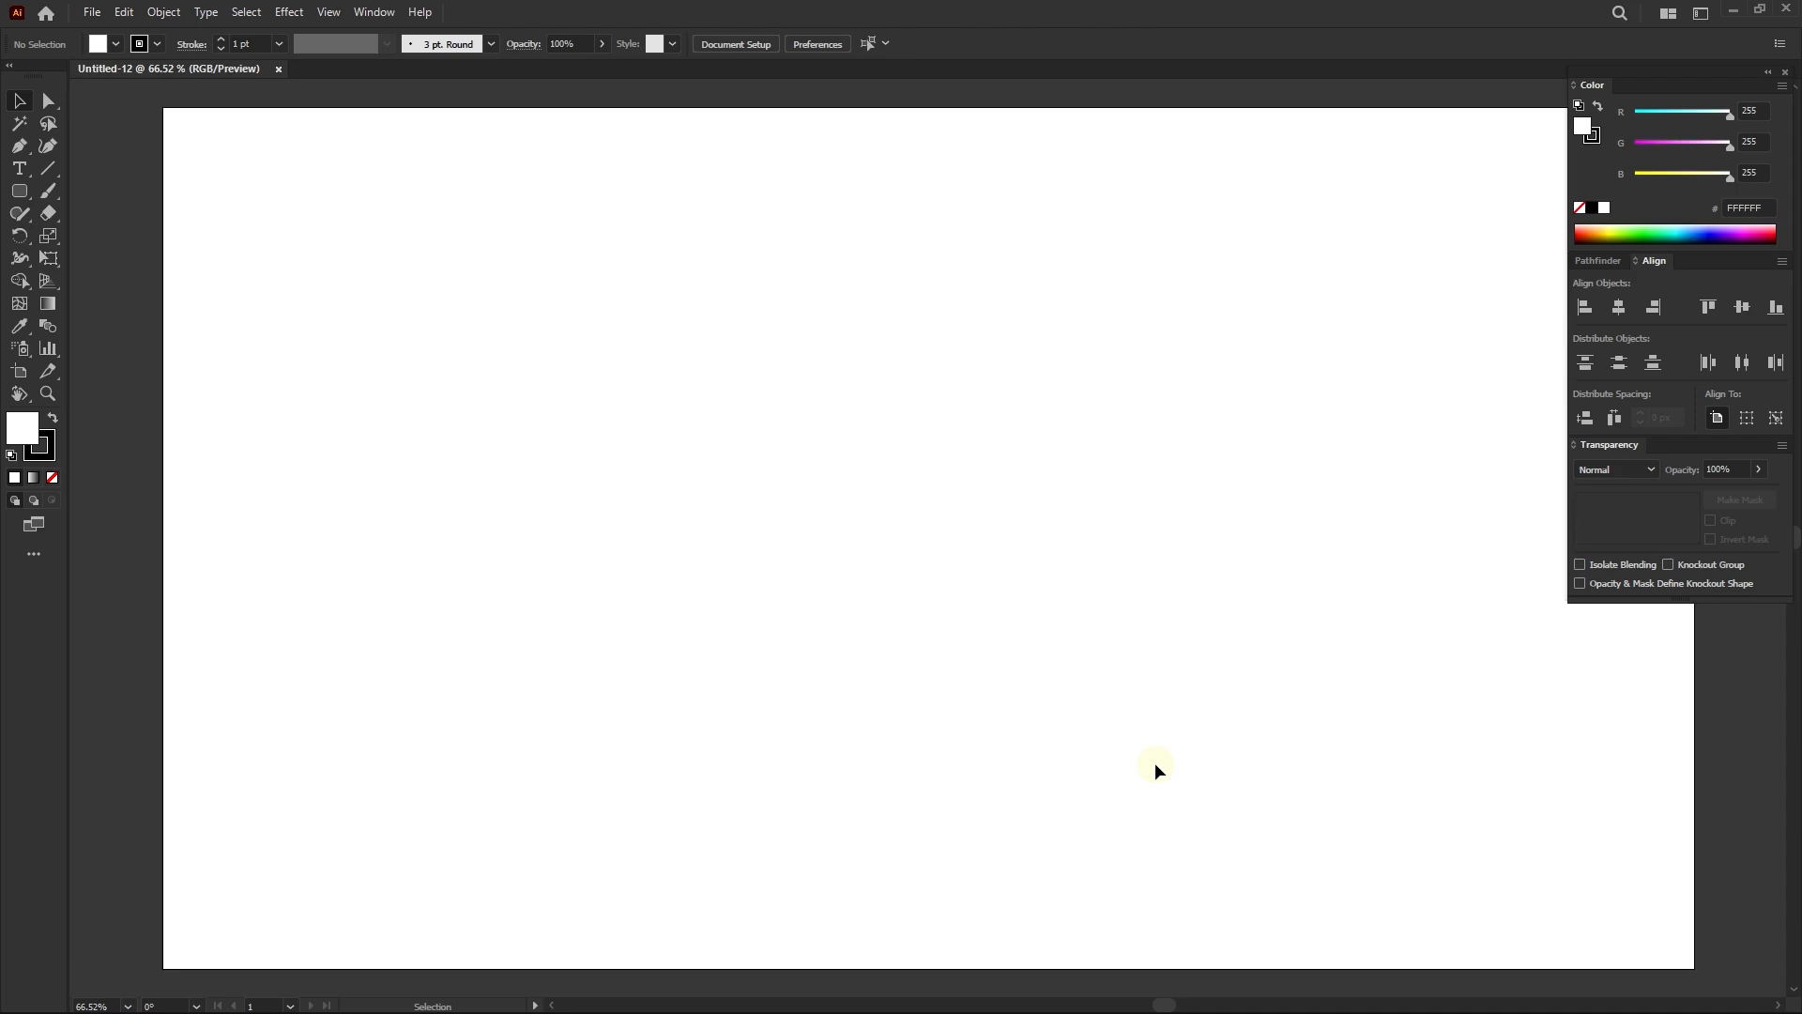
# - Zoom the view out from the blank artboard and back in with the Zoom tool
pyautogui.rightClick(24, 400)
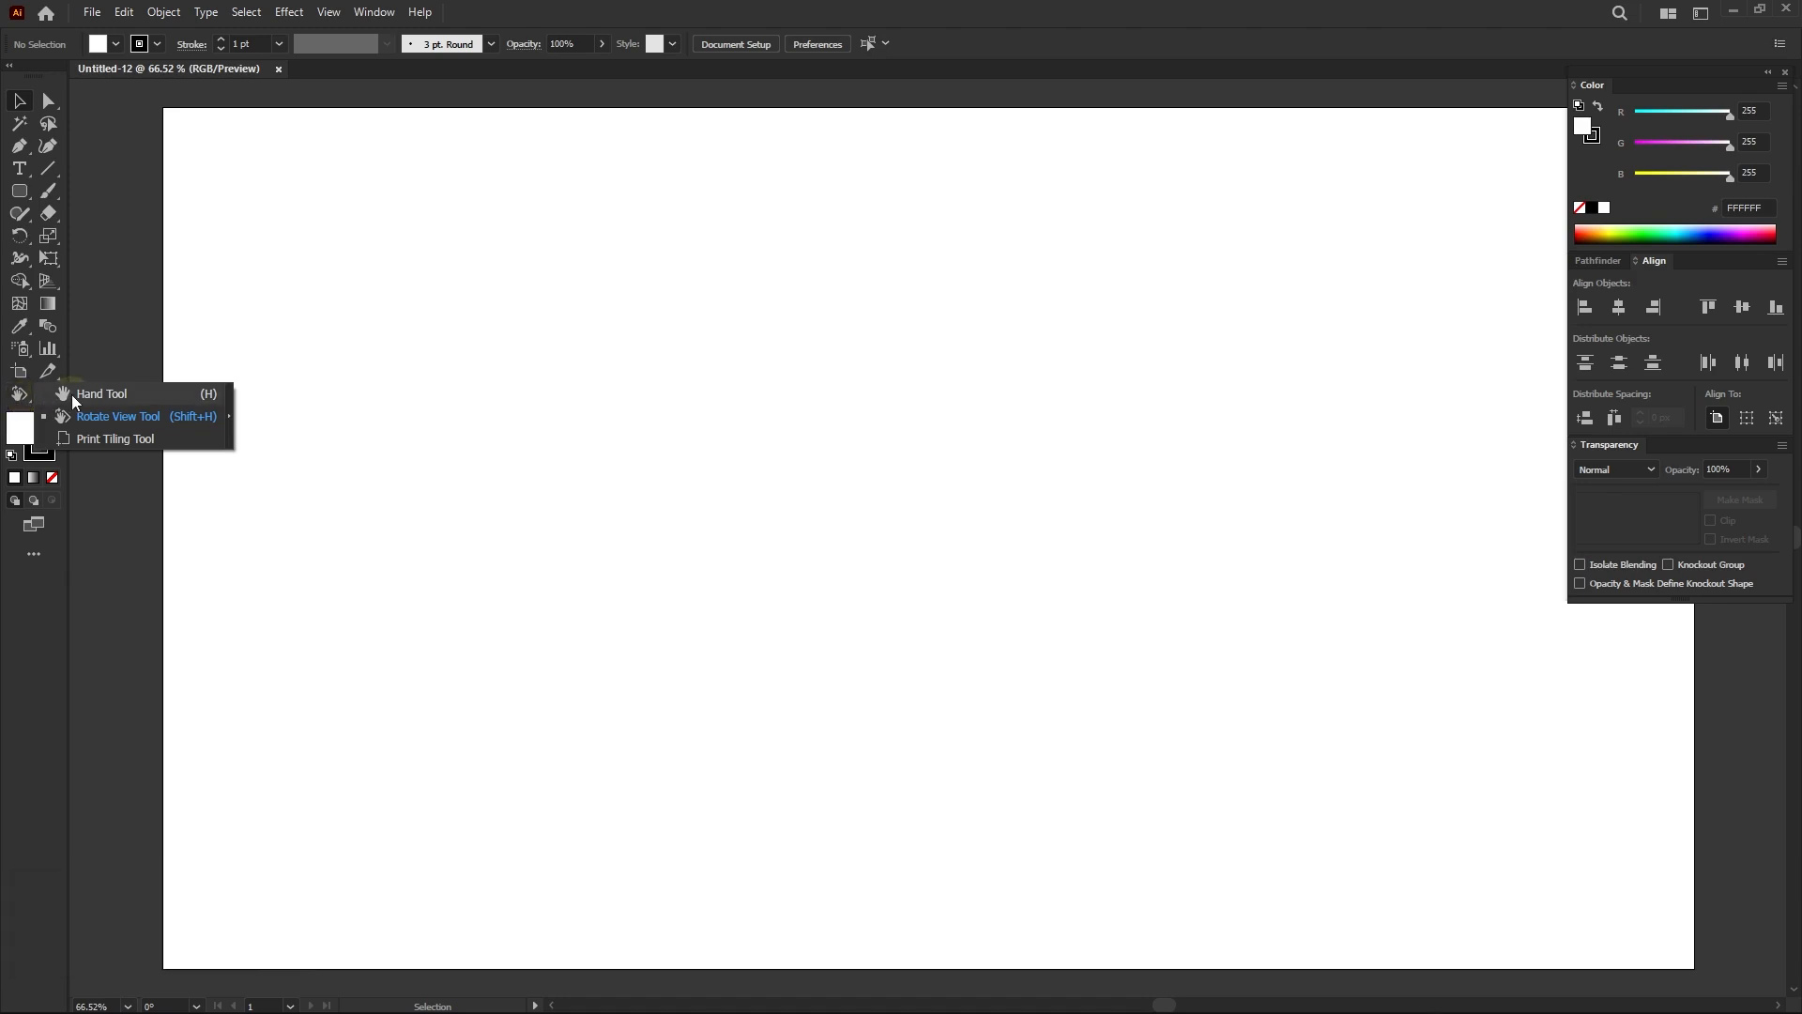
pyautogui.click(86, 421)
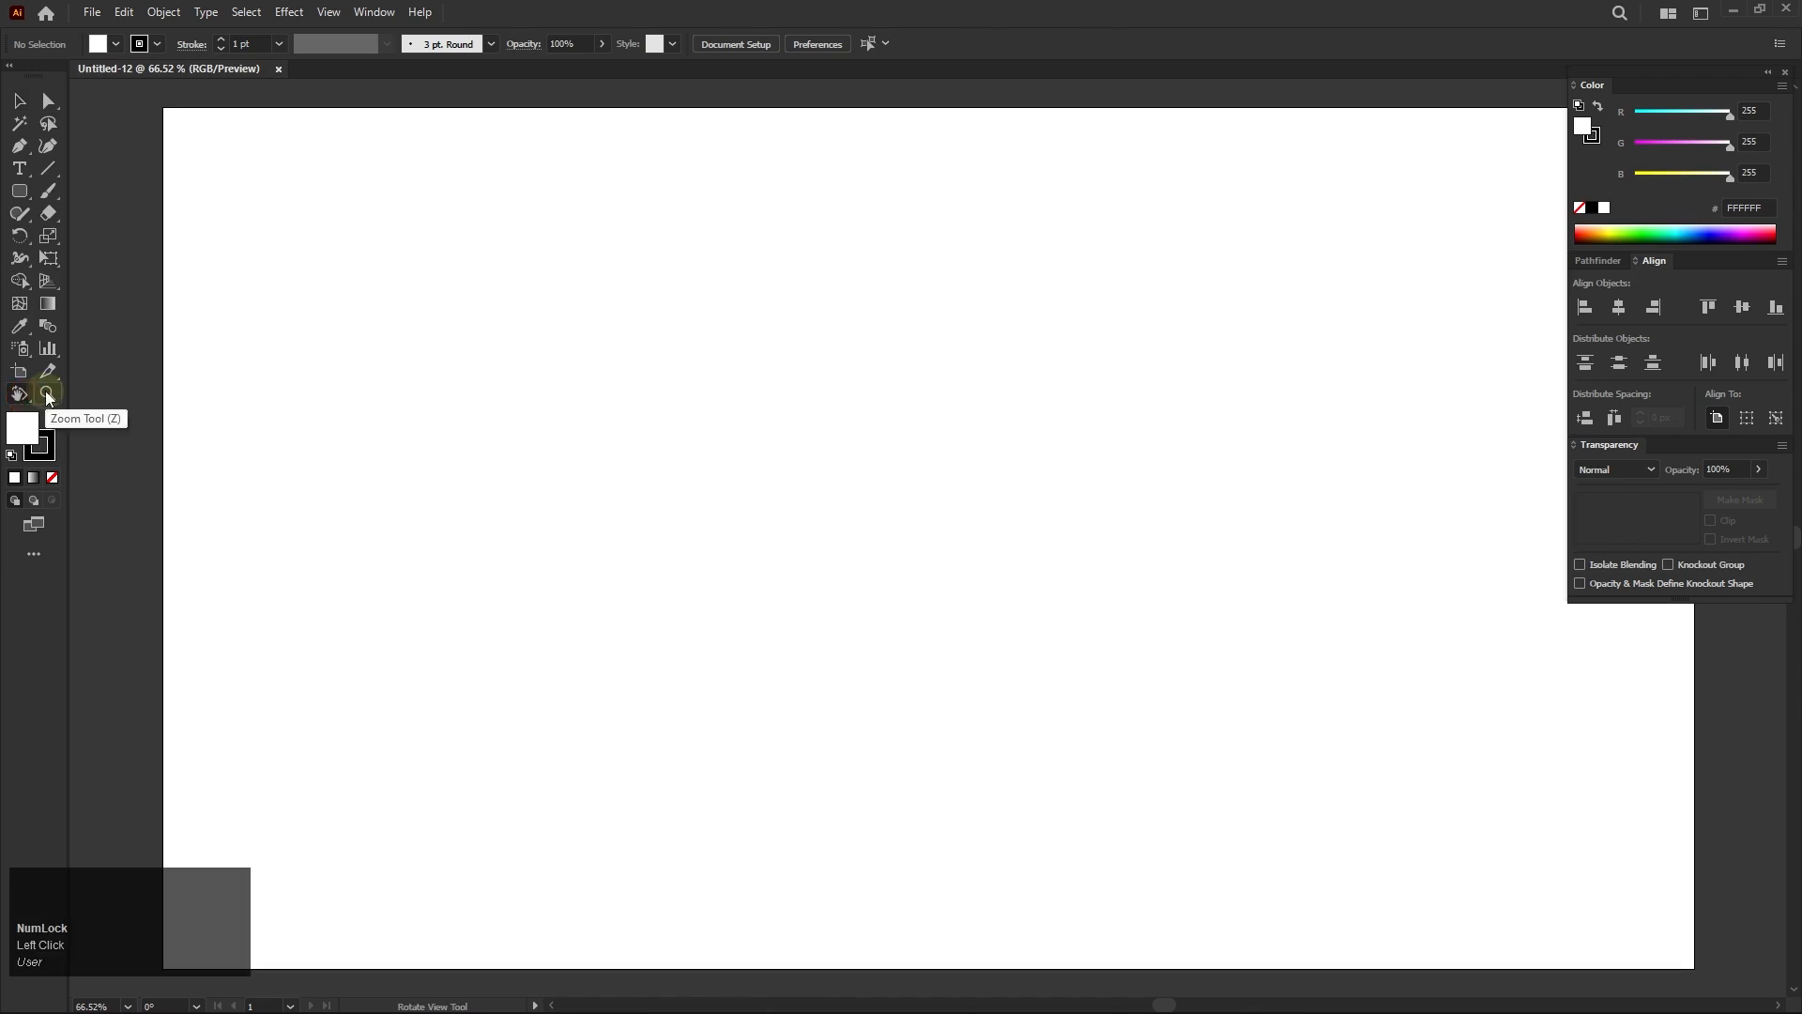
pyautogui.click(47, 395)
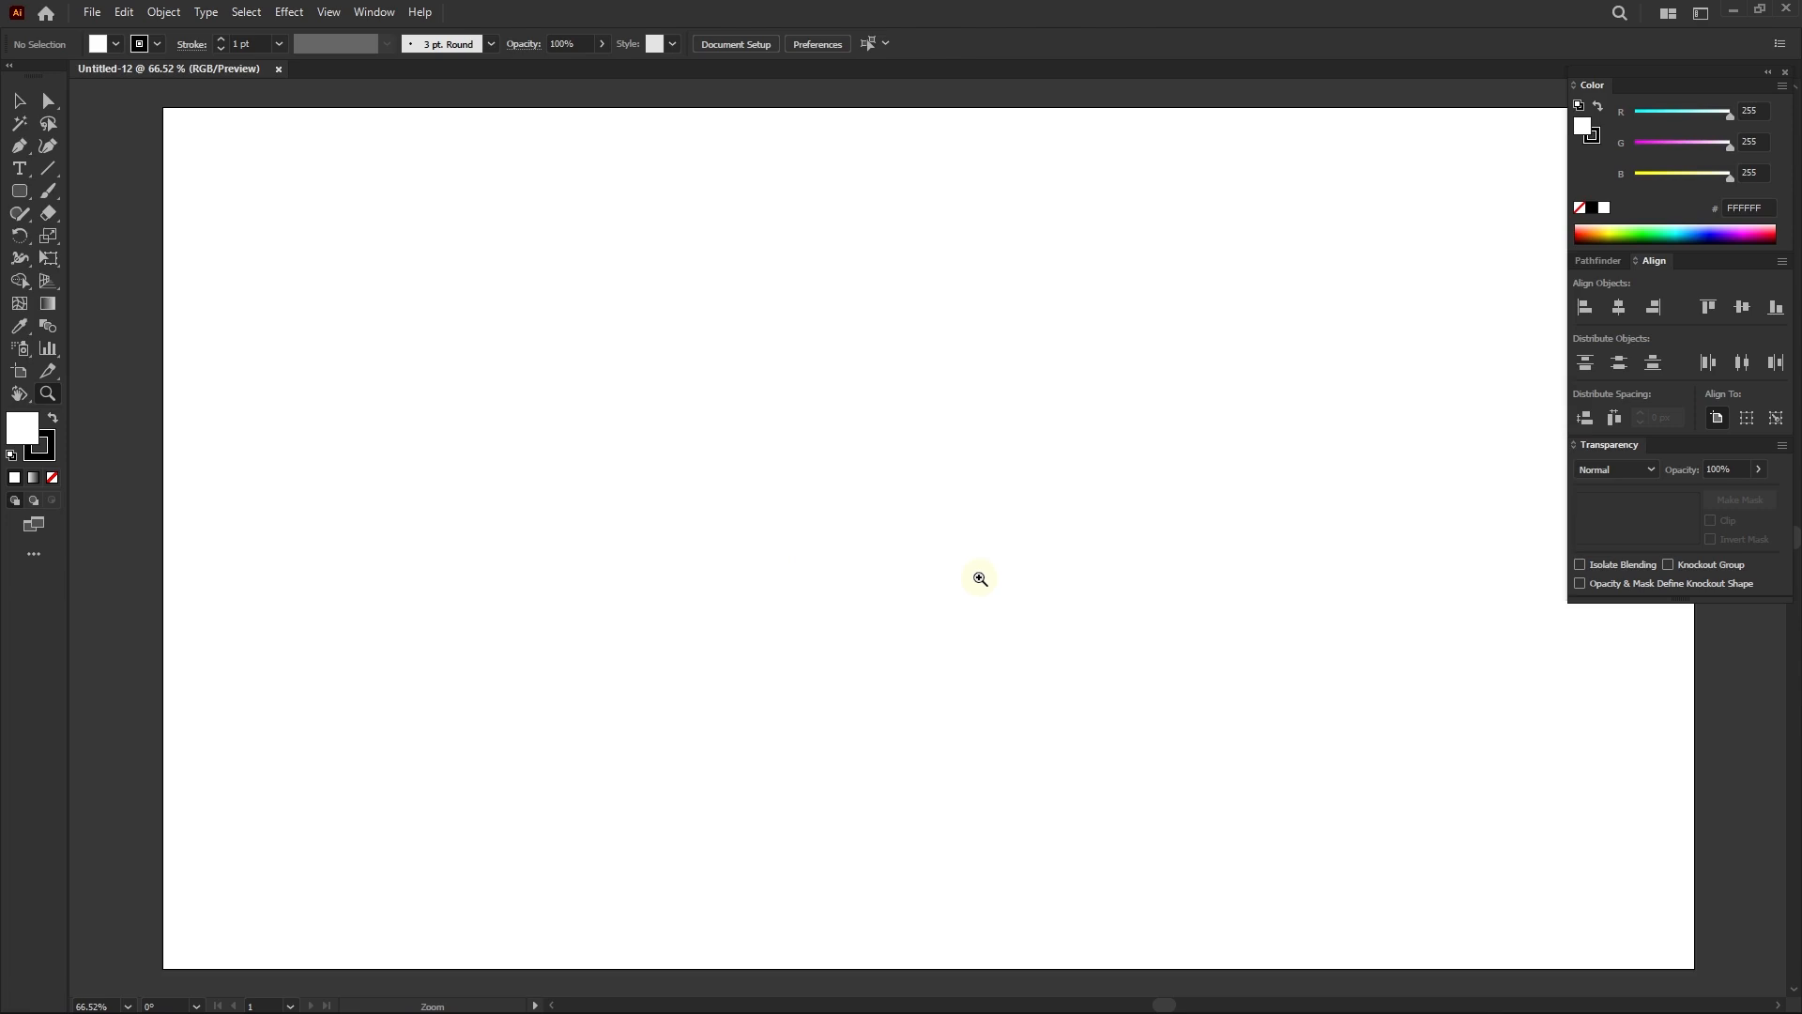
pyautogui.moveTo(1014, 619); pyautogui.dragTo(667, 531)
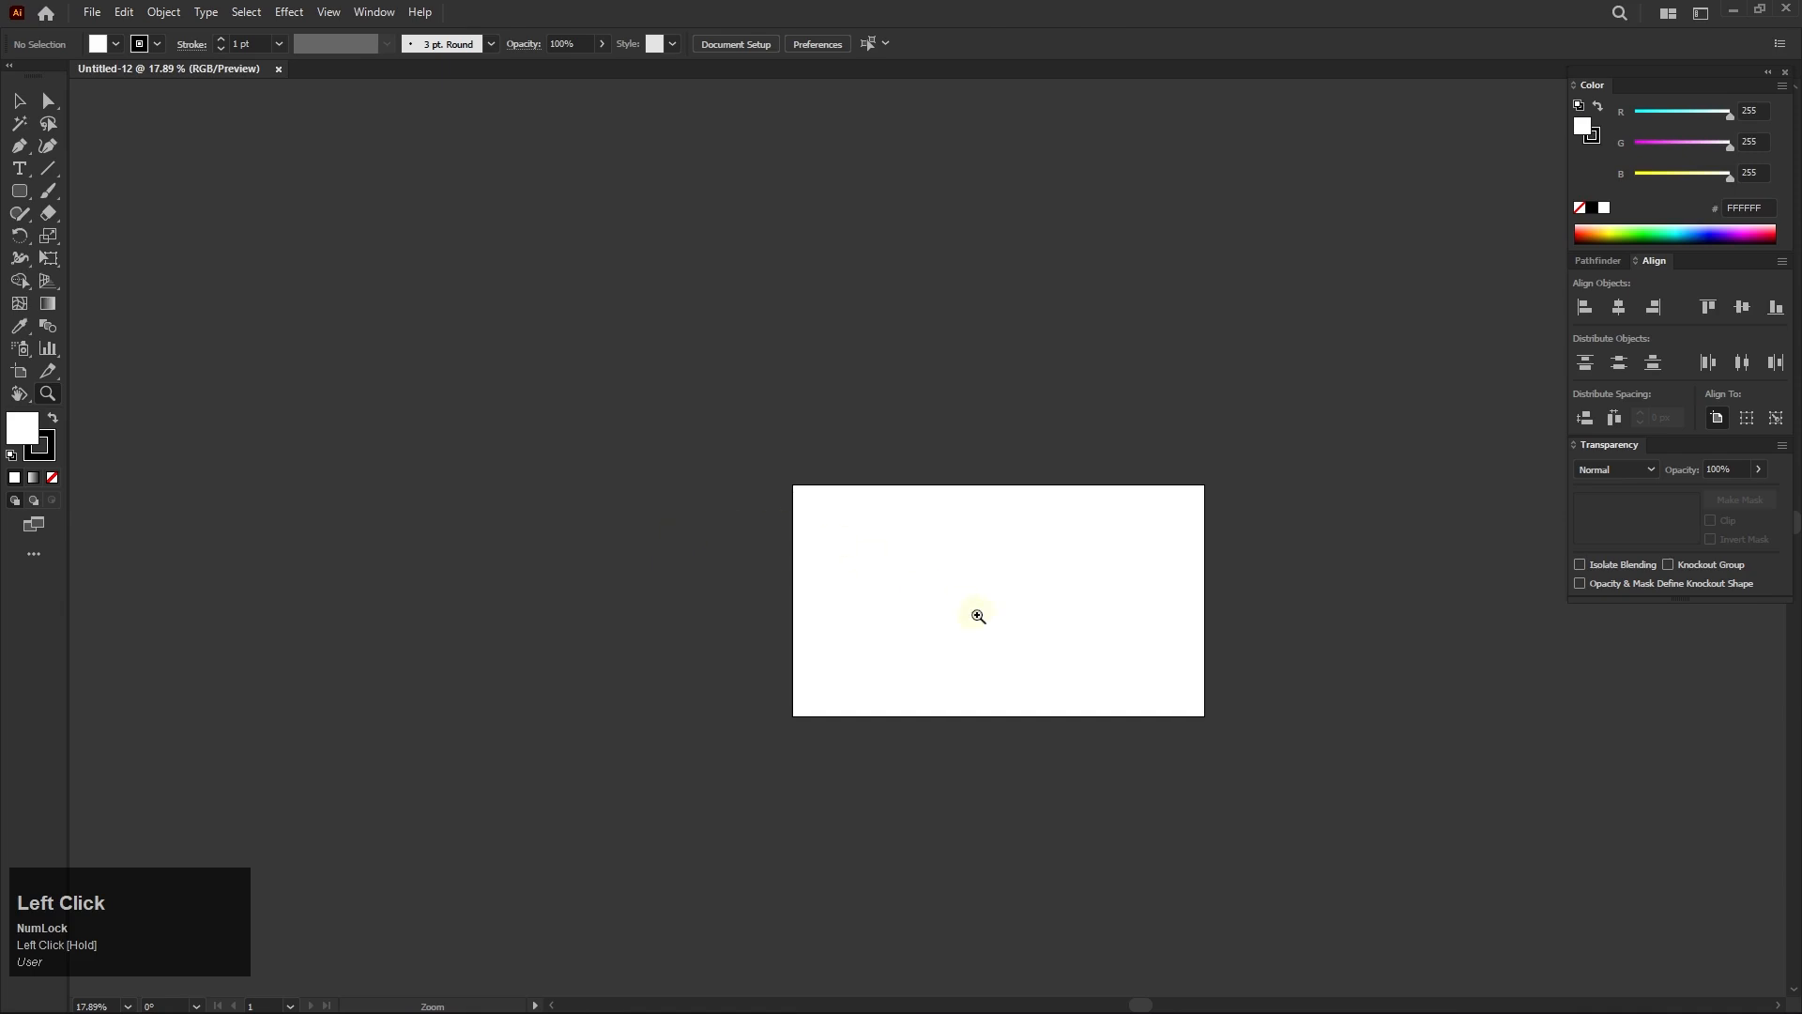
pyautogui.moveTo(1133, 634); pyautogui.dragTo(1416, 812)
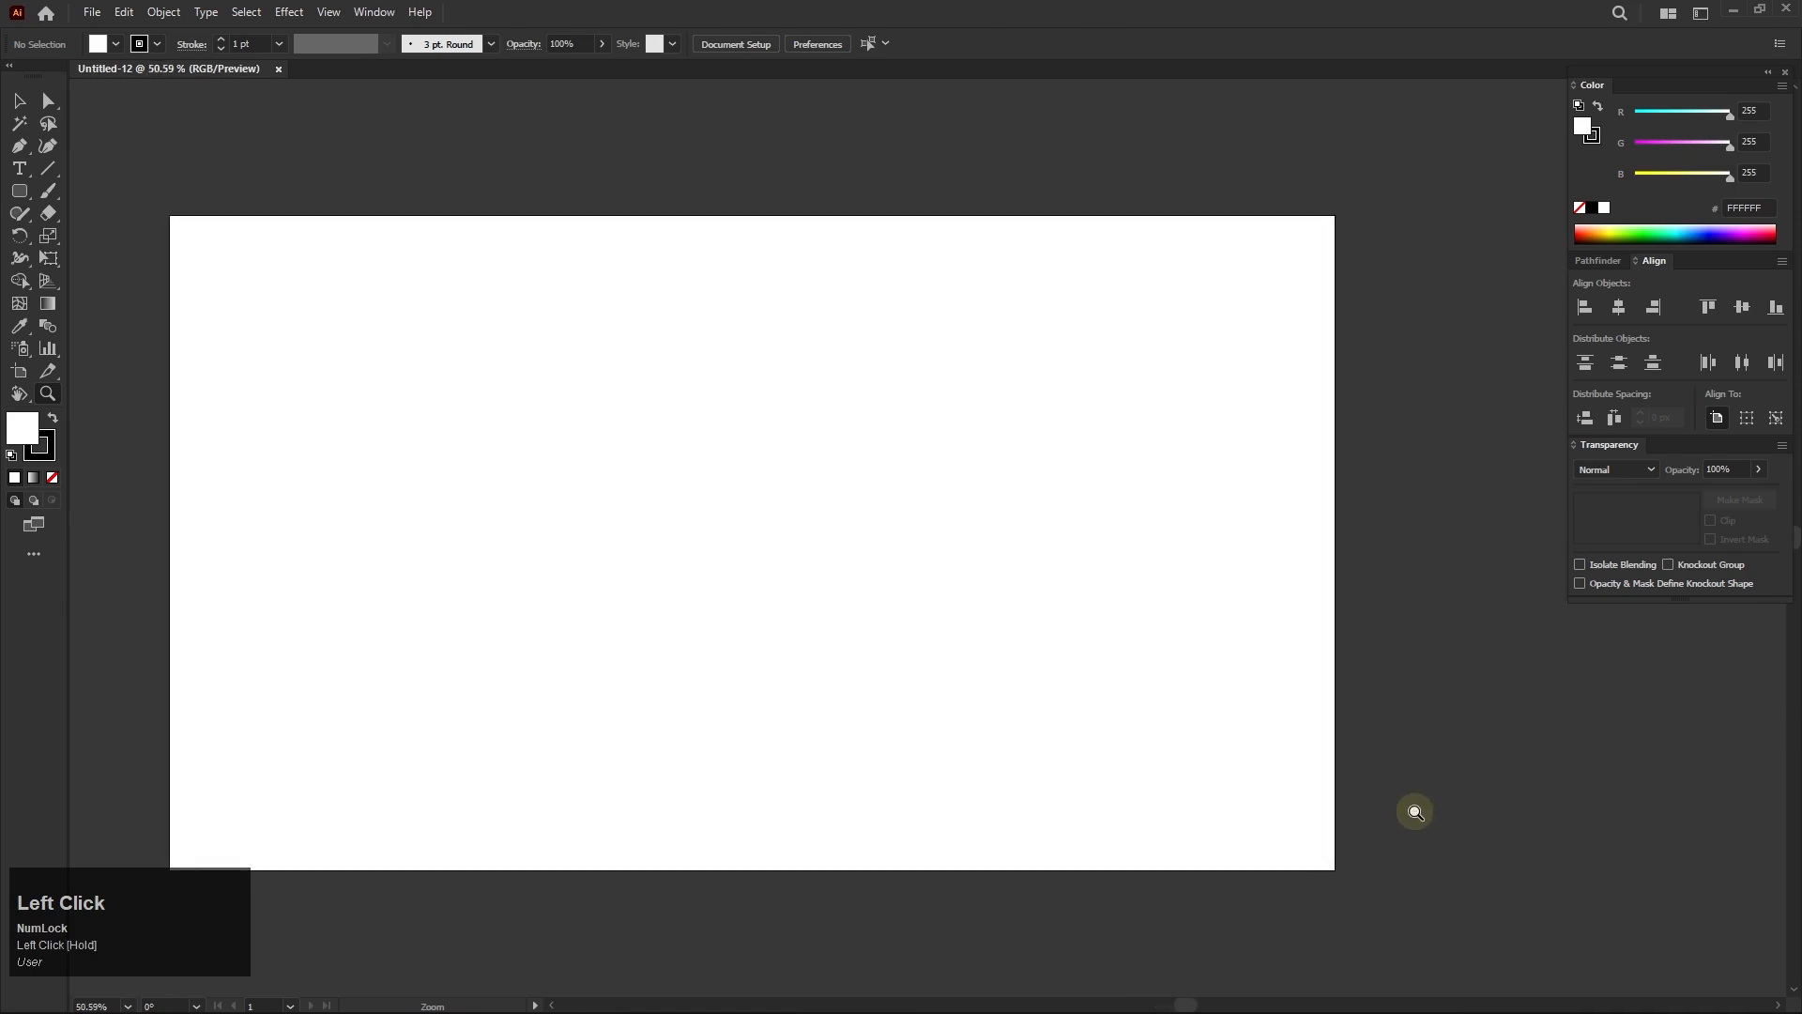
# - Try rotating the canvas with the Rotate View tool, and pan across the artboard with the Hand tool
pyautogui.click(22, 394)
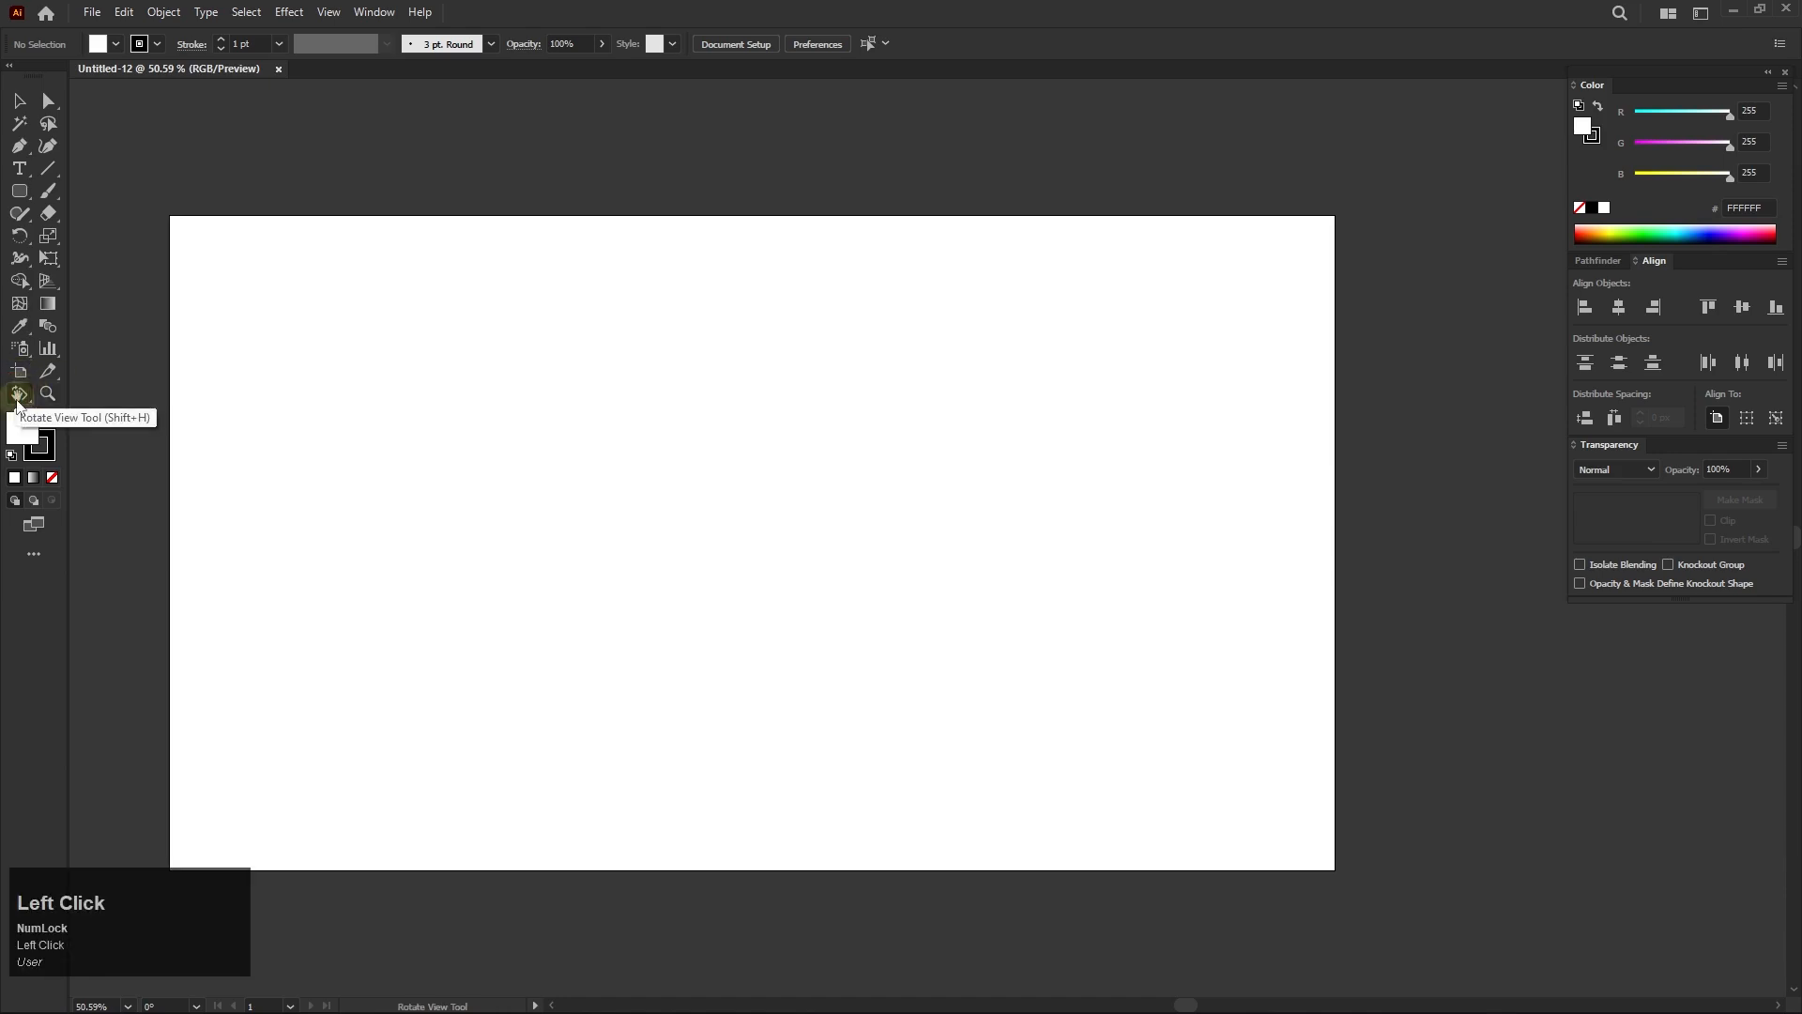
pyautogui.moveTo(229, 605); pyautogui.dragTo(560, 538)
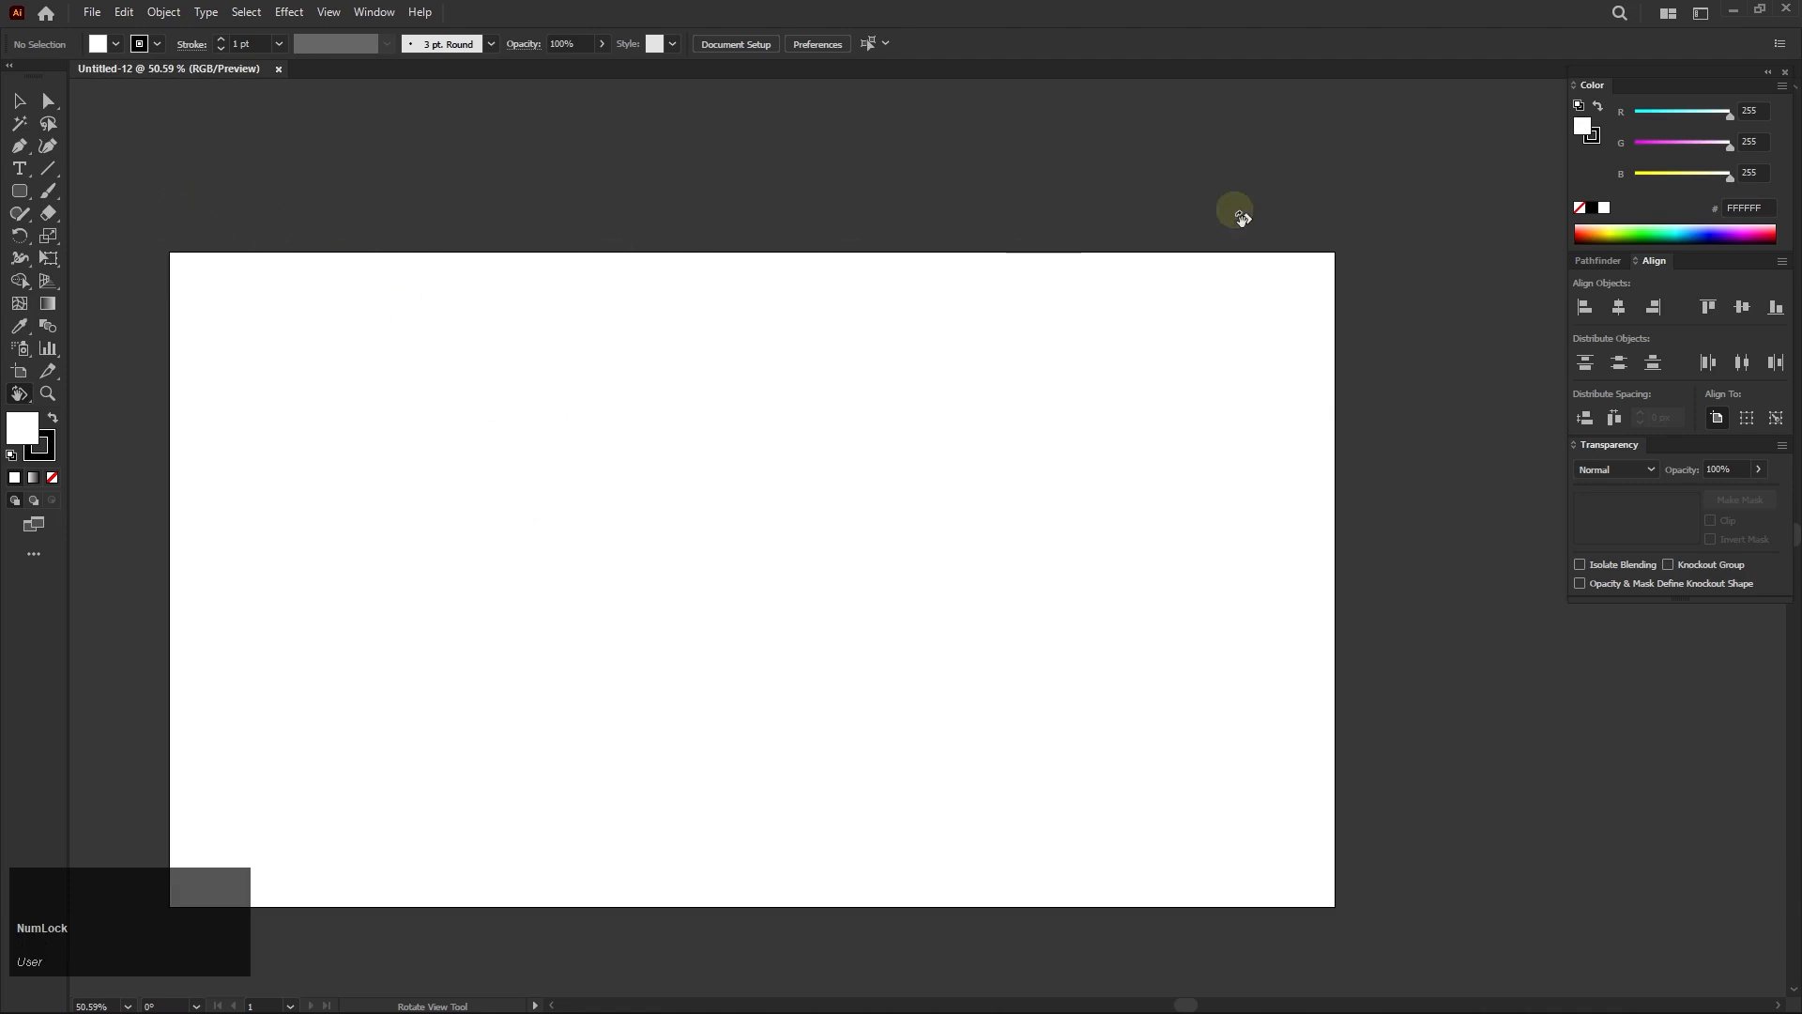
pyautogui.rightClick(19, 393)
pyautogui.click(102, 389)
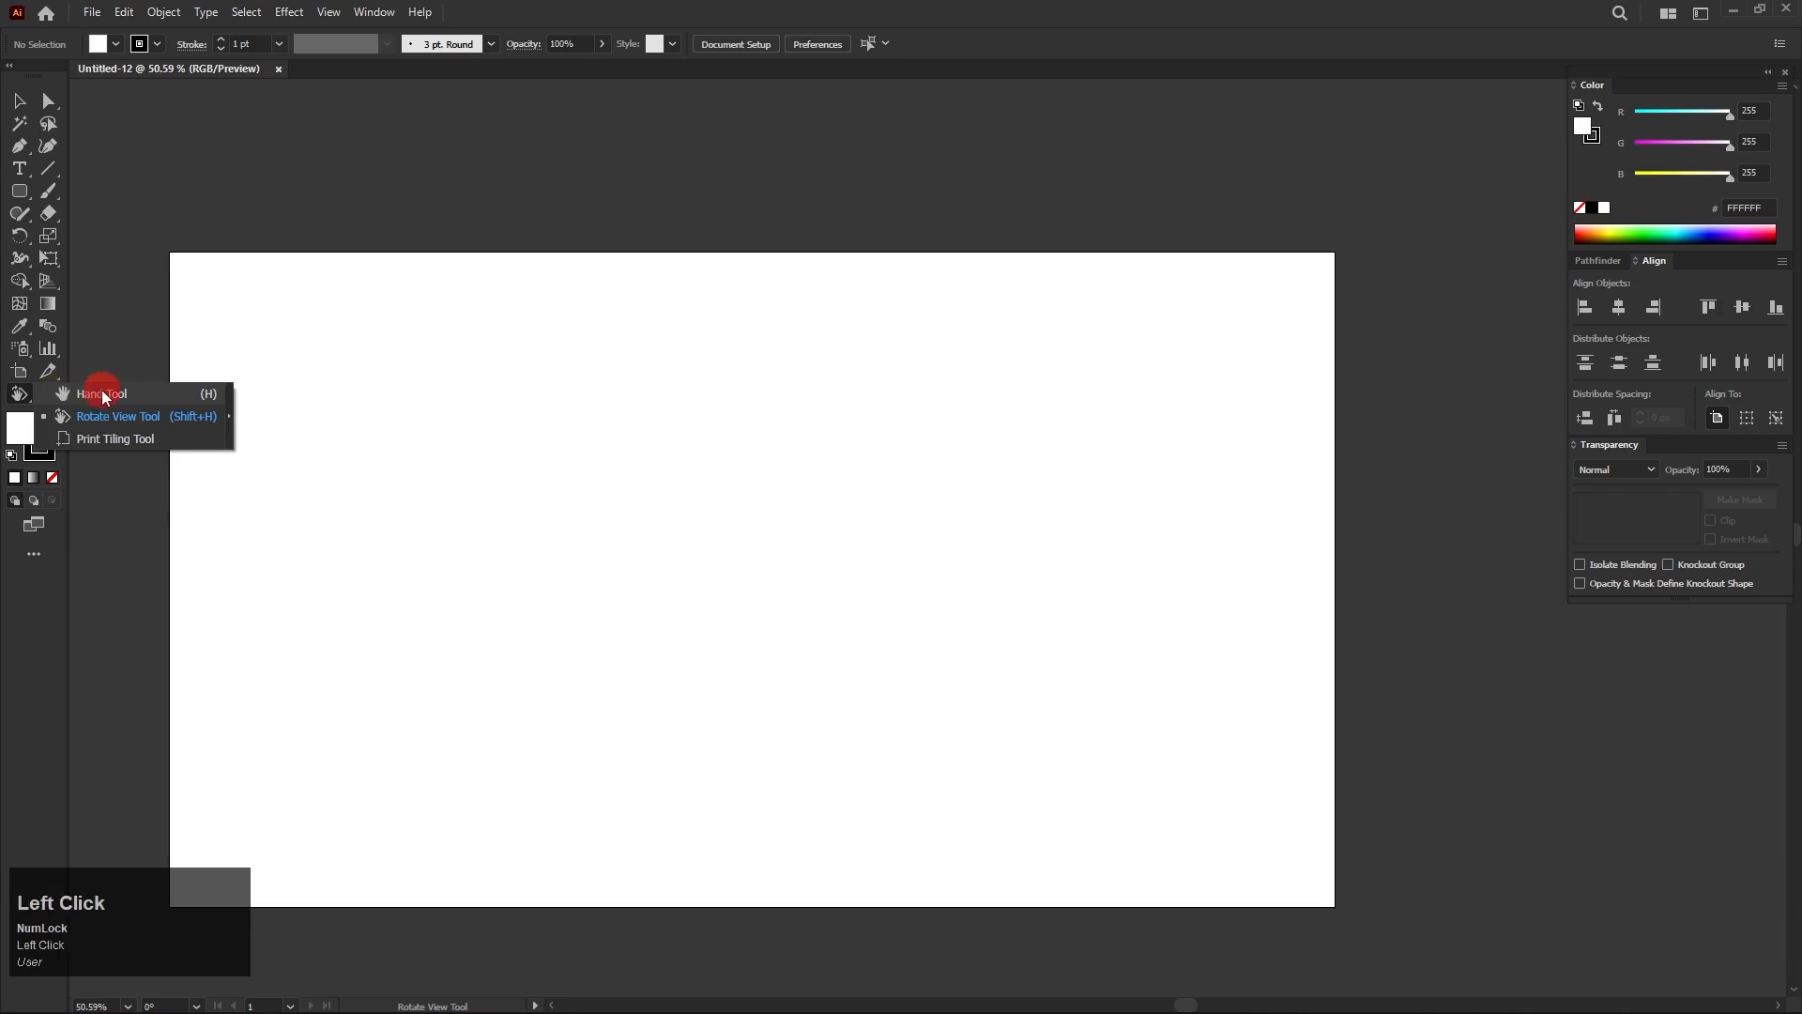
pyautogui.moveTo(682, 556); pyautogui.dragTo(734, 488)
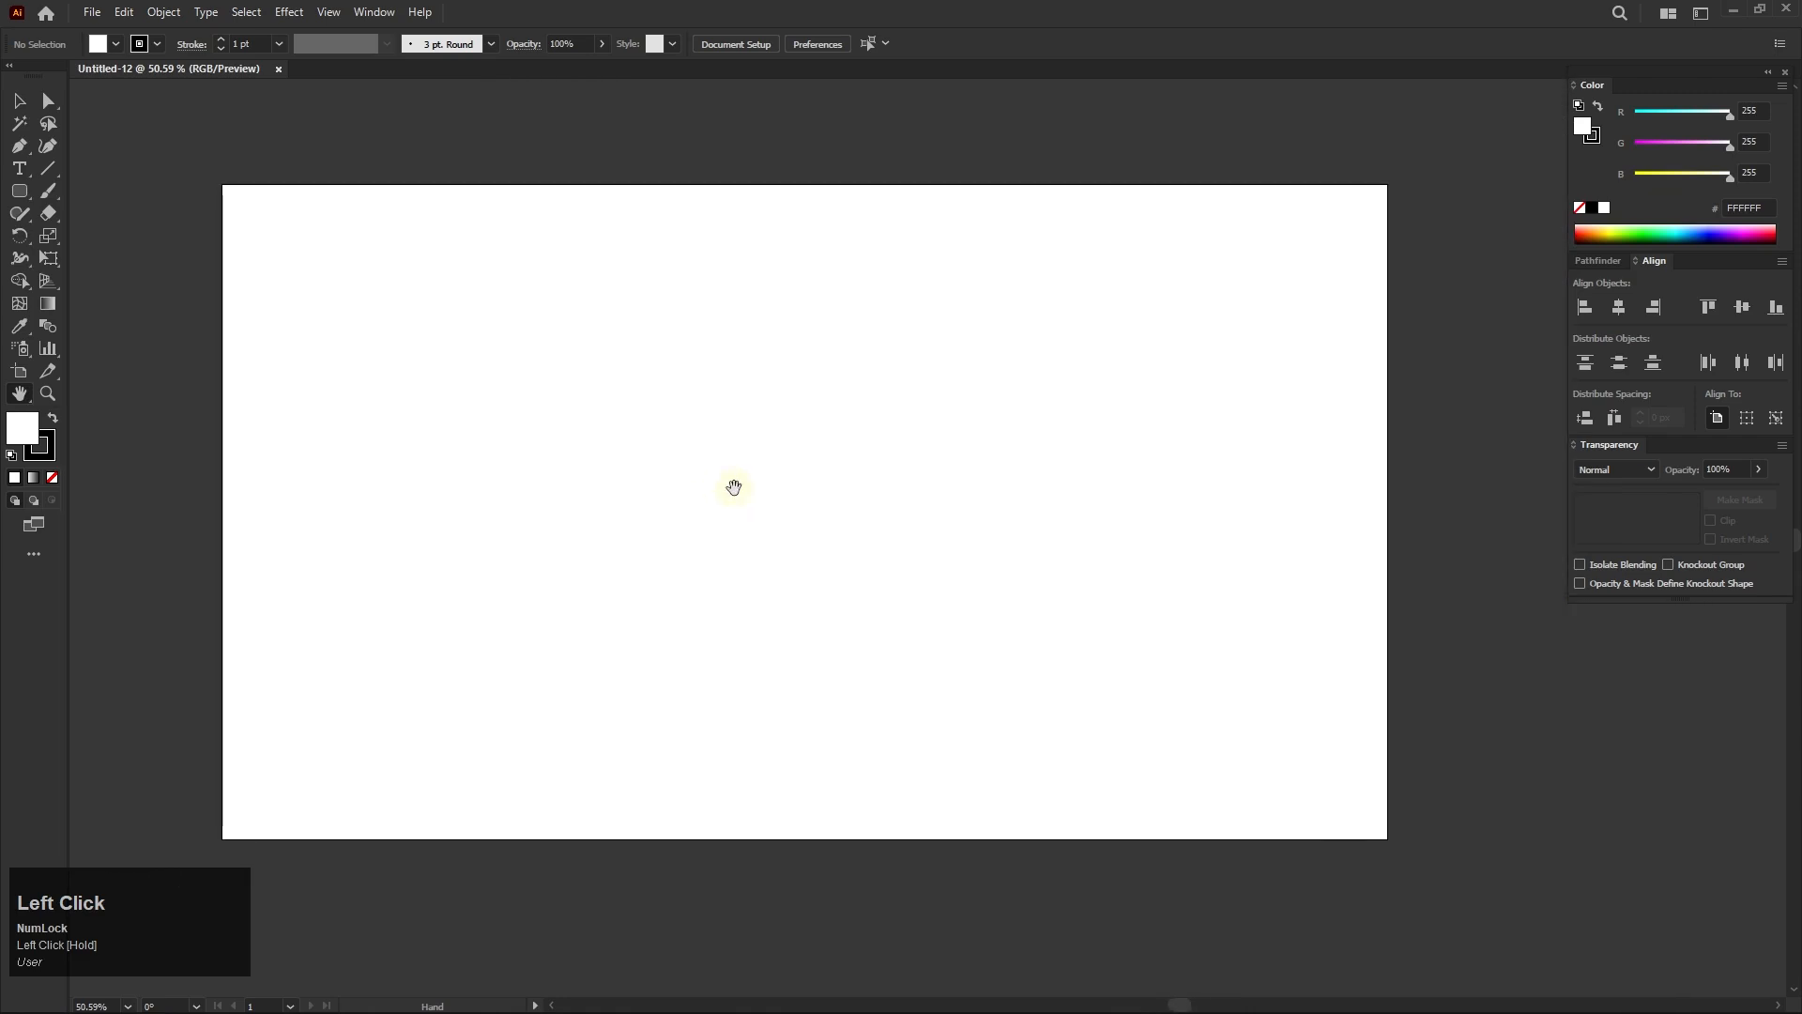
# - Zoom out slightly and pan the artboard with the temporary view tools, and try rotating the canvas view
pyautogui.hotkey('ctrl', 'space')
pyautogui.moveTo(805, 435); pyautogui.dragTo(752, 491)
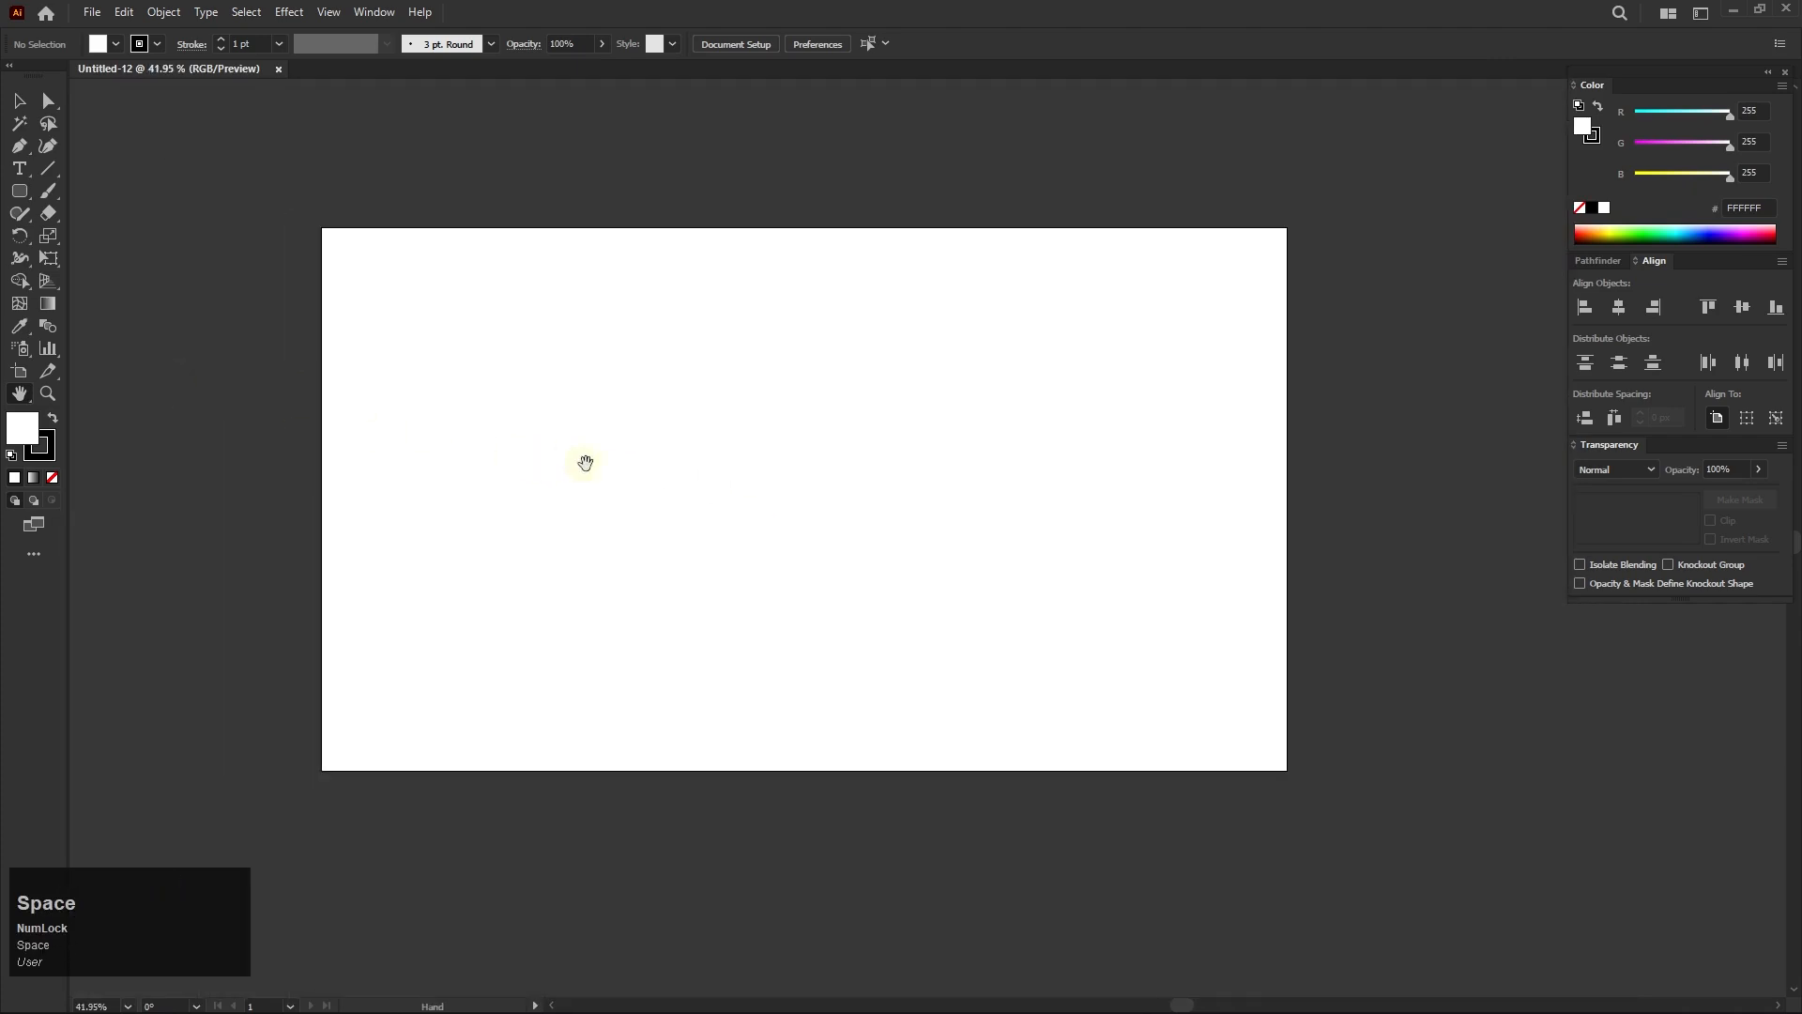
pyautogui.moveTo(587, 463); pyautogui.dragTo(515, 475)
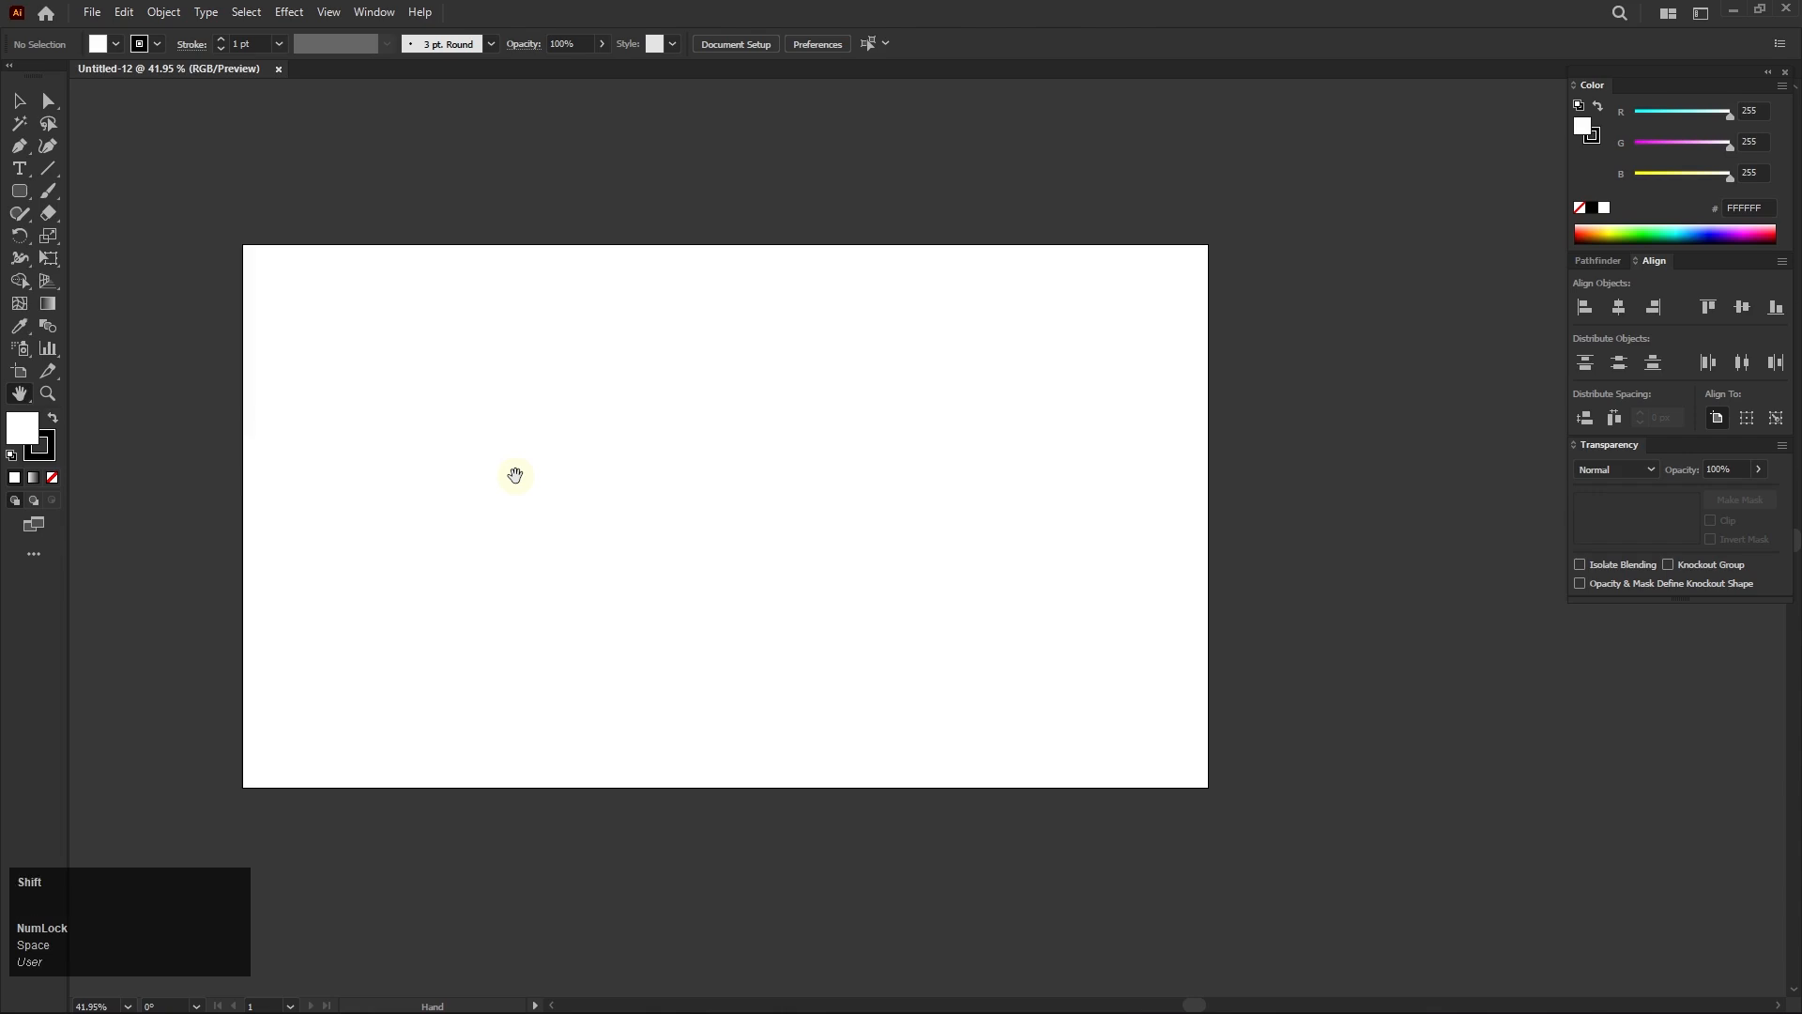
pyautogui.press('shift')
pyautogui.moveTo(431, 498)
pyautogui.mouseDown()
pyautogui.moveTo(483, 338)
pyautogui.moveTo(444, 482)
pyautogui.mouseUp()
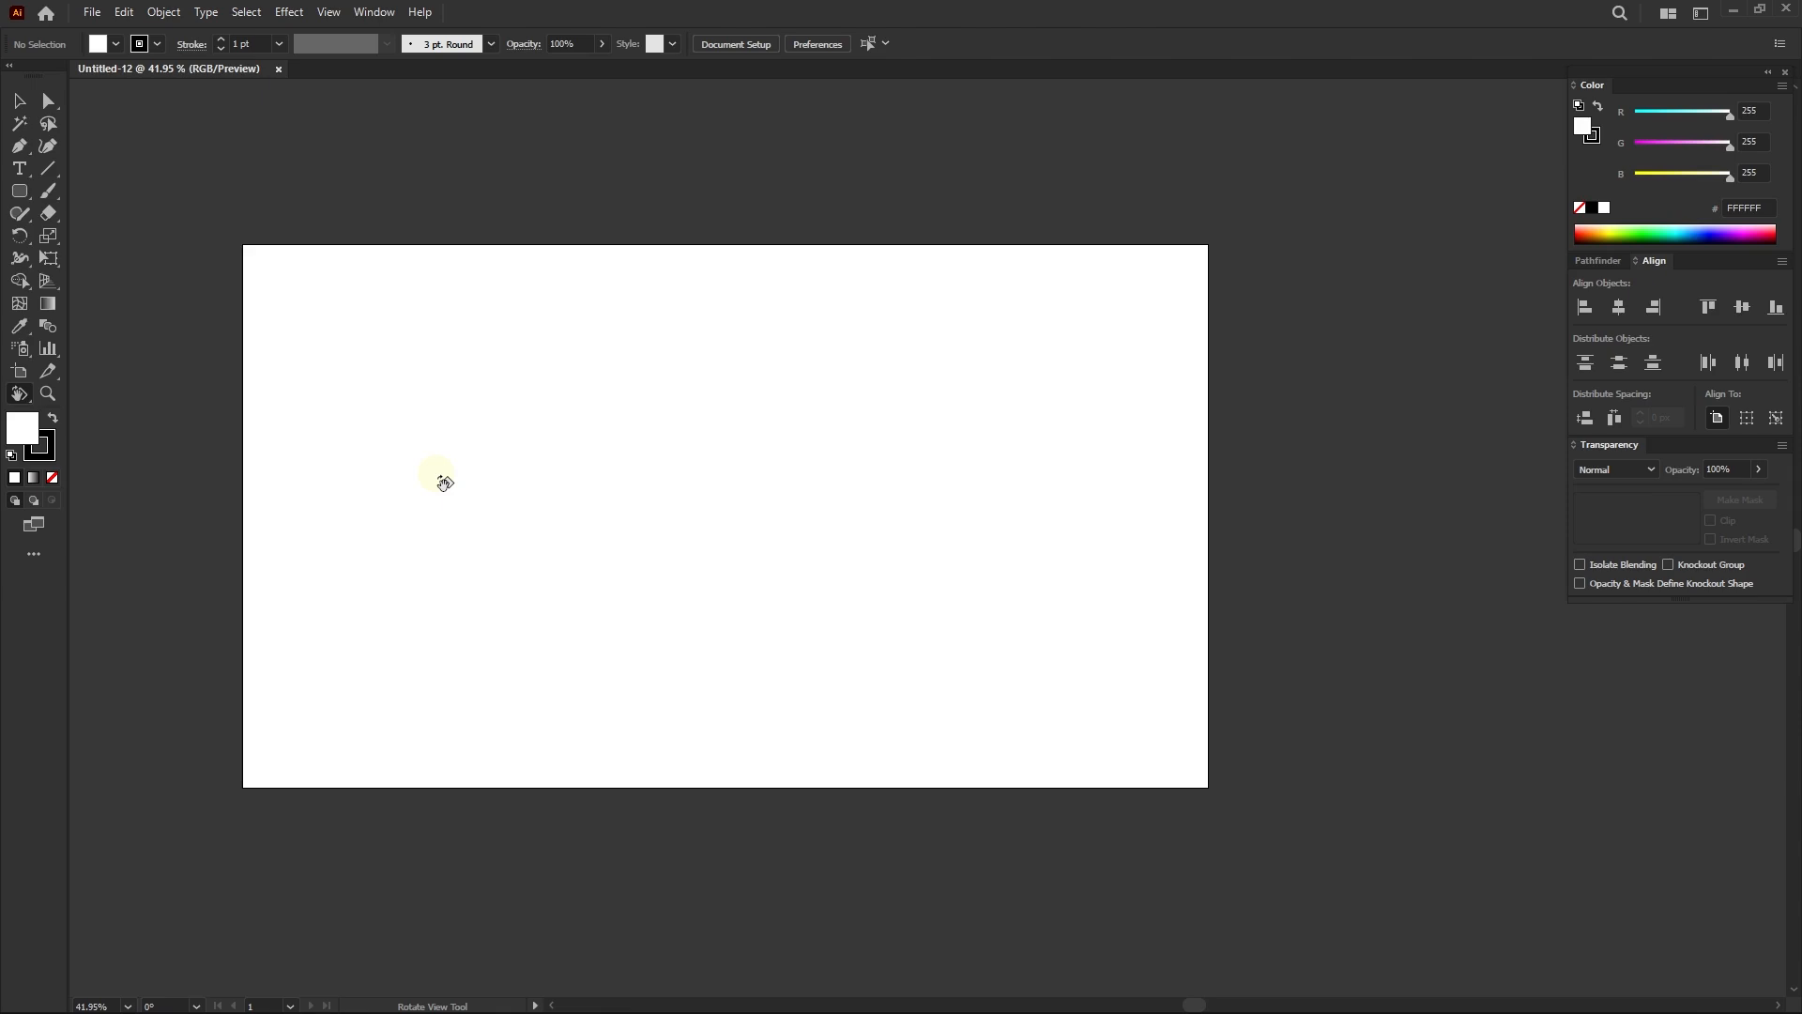
# - Zoom in and out around the artboard with the temporary Zoom tool and reposition it by panning
pyautogui.press('ctrl')
pyautogui.hotkey('ctrl', 'space')
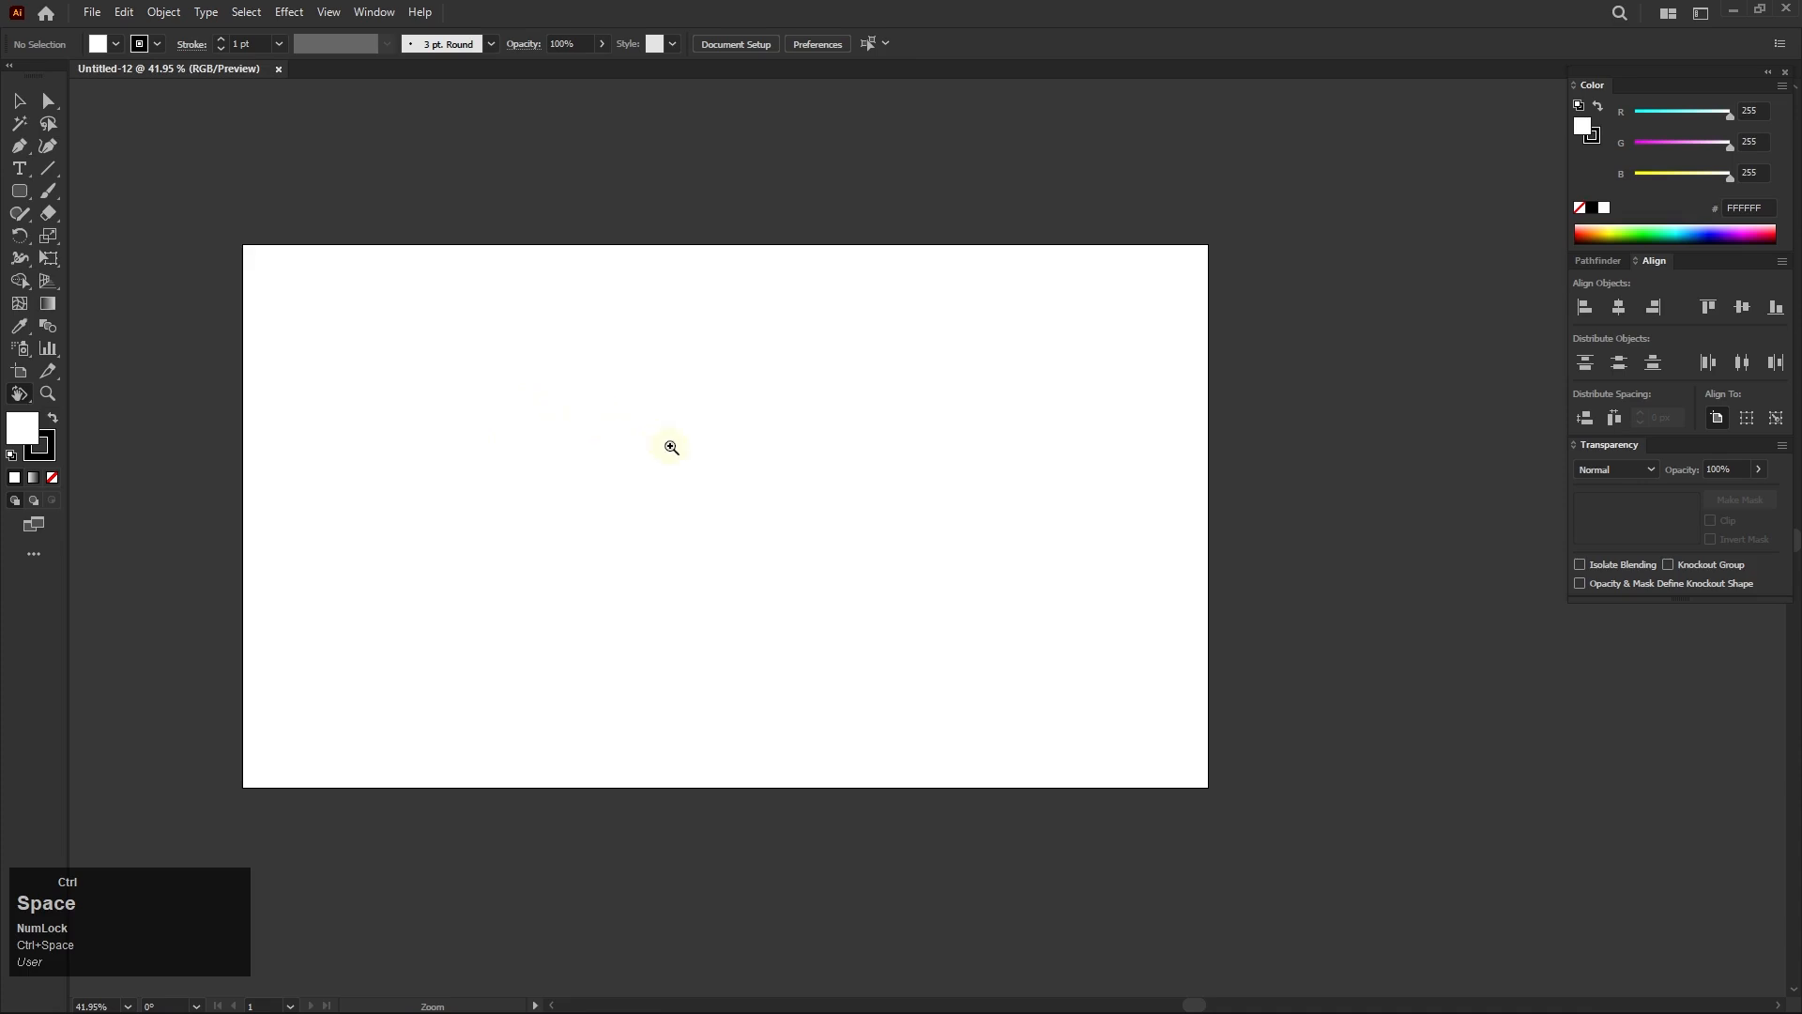
pyautogui.click(734, 482)
pyautogui.moveTo(734, 483); pyautogui.dragTo(875, 566)
pyautogui.moveTo(920, 652); pyautogui.dragTo(773, 628)
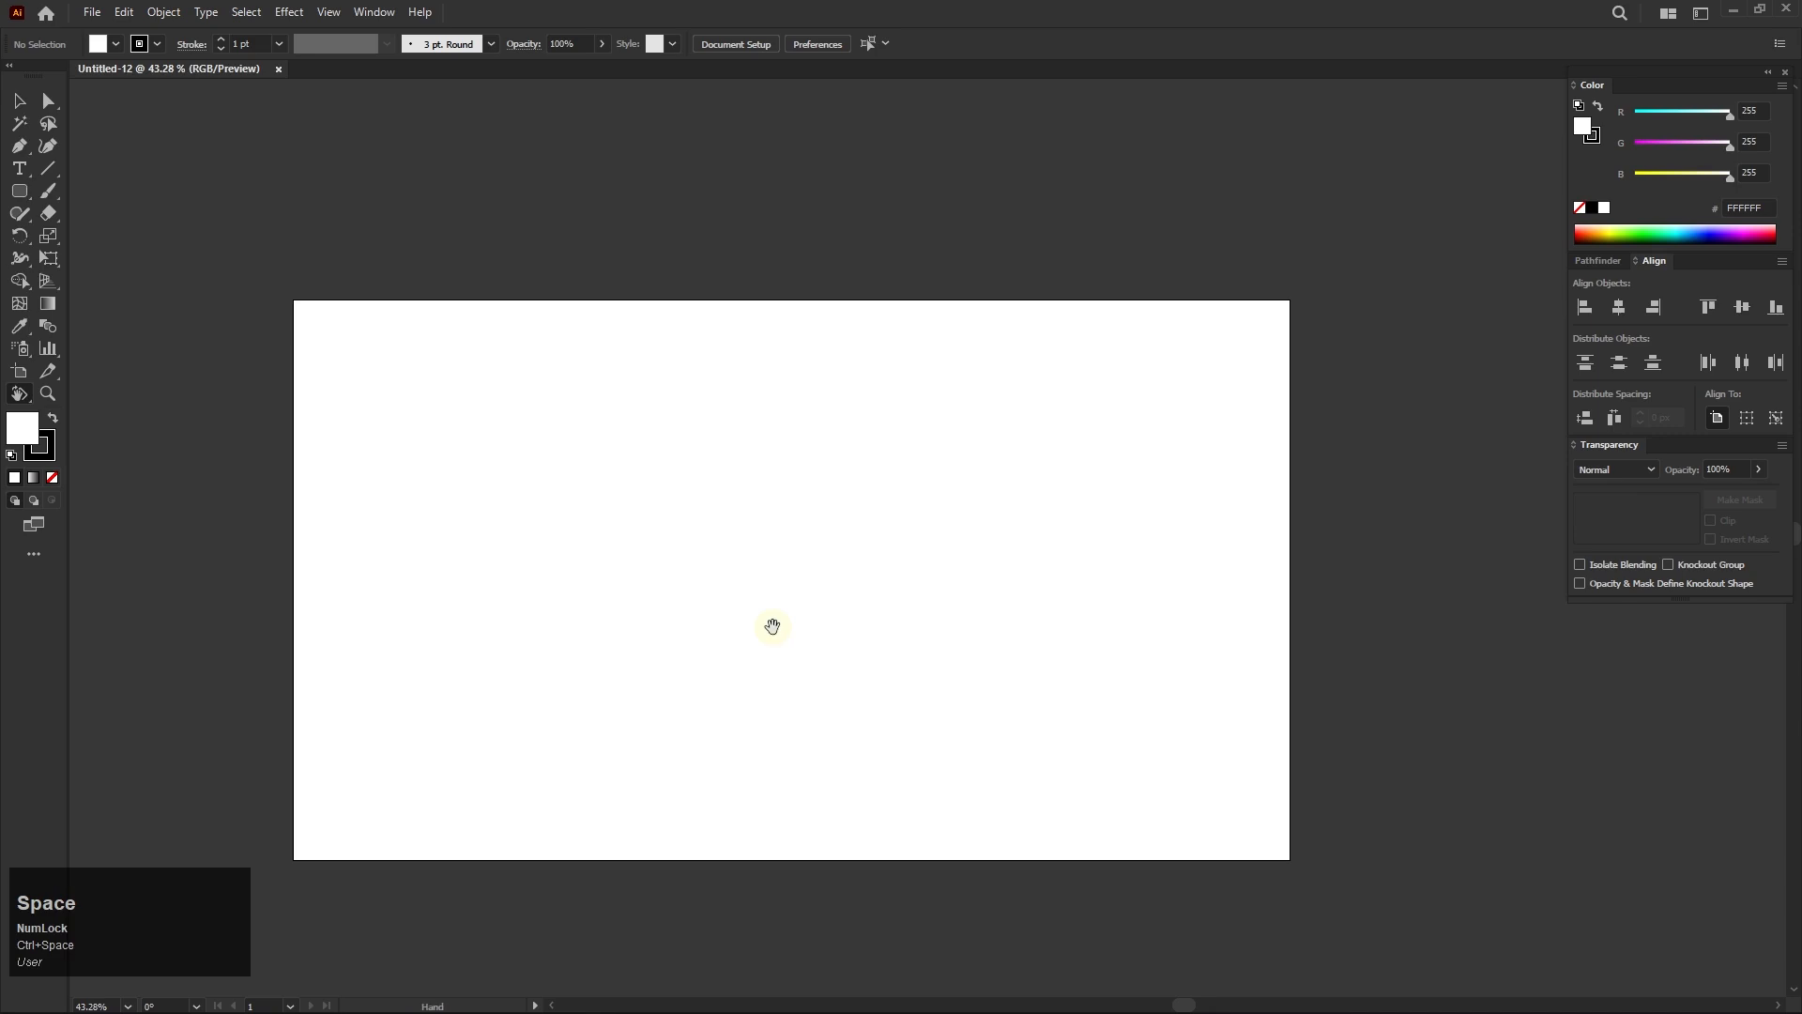
pyautogui.moveTo(773, 626); pyautogui.dragTo(720, 592)
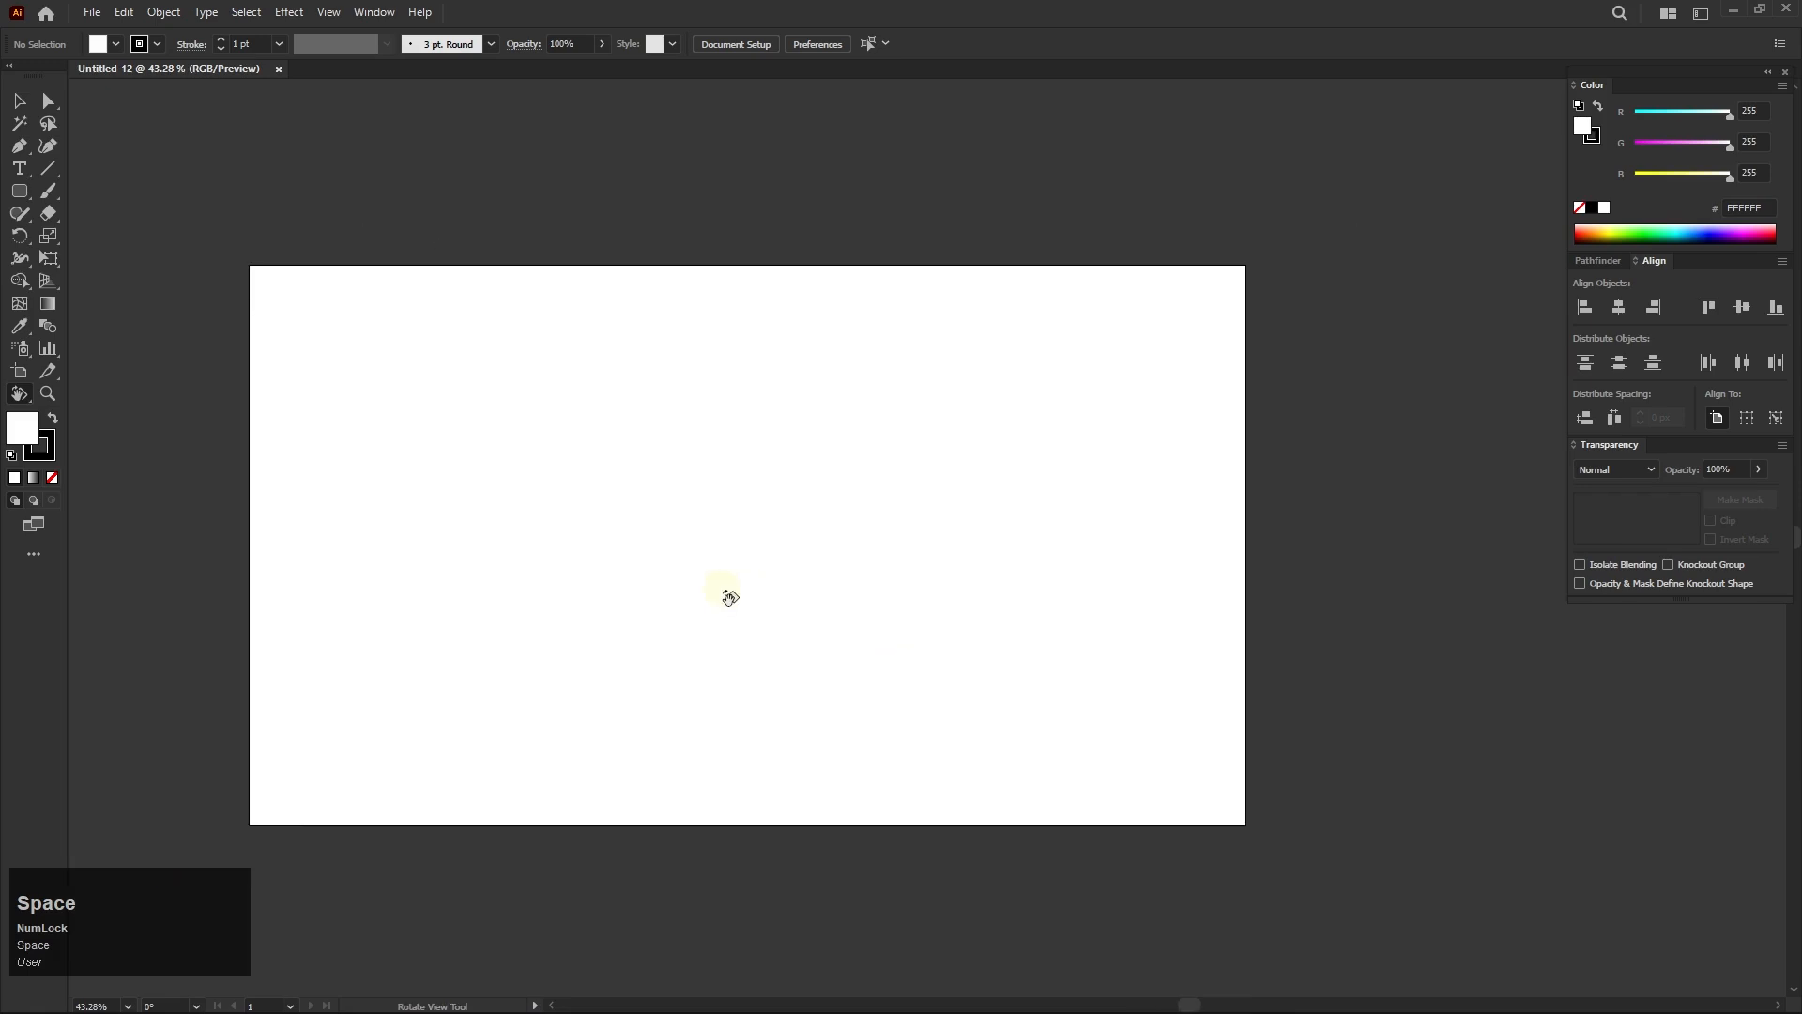
# - Activate the Rotate View tool and try turning the canvas
pyautogui.press('shift')
pyautogui.hotkey('shift', 'h')
pyautogui.moveTo(334, 564); pyautogui.dragTo(253, 524)
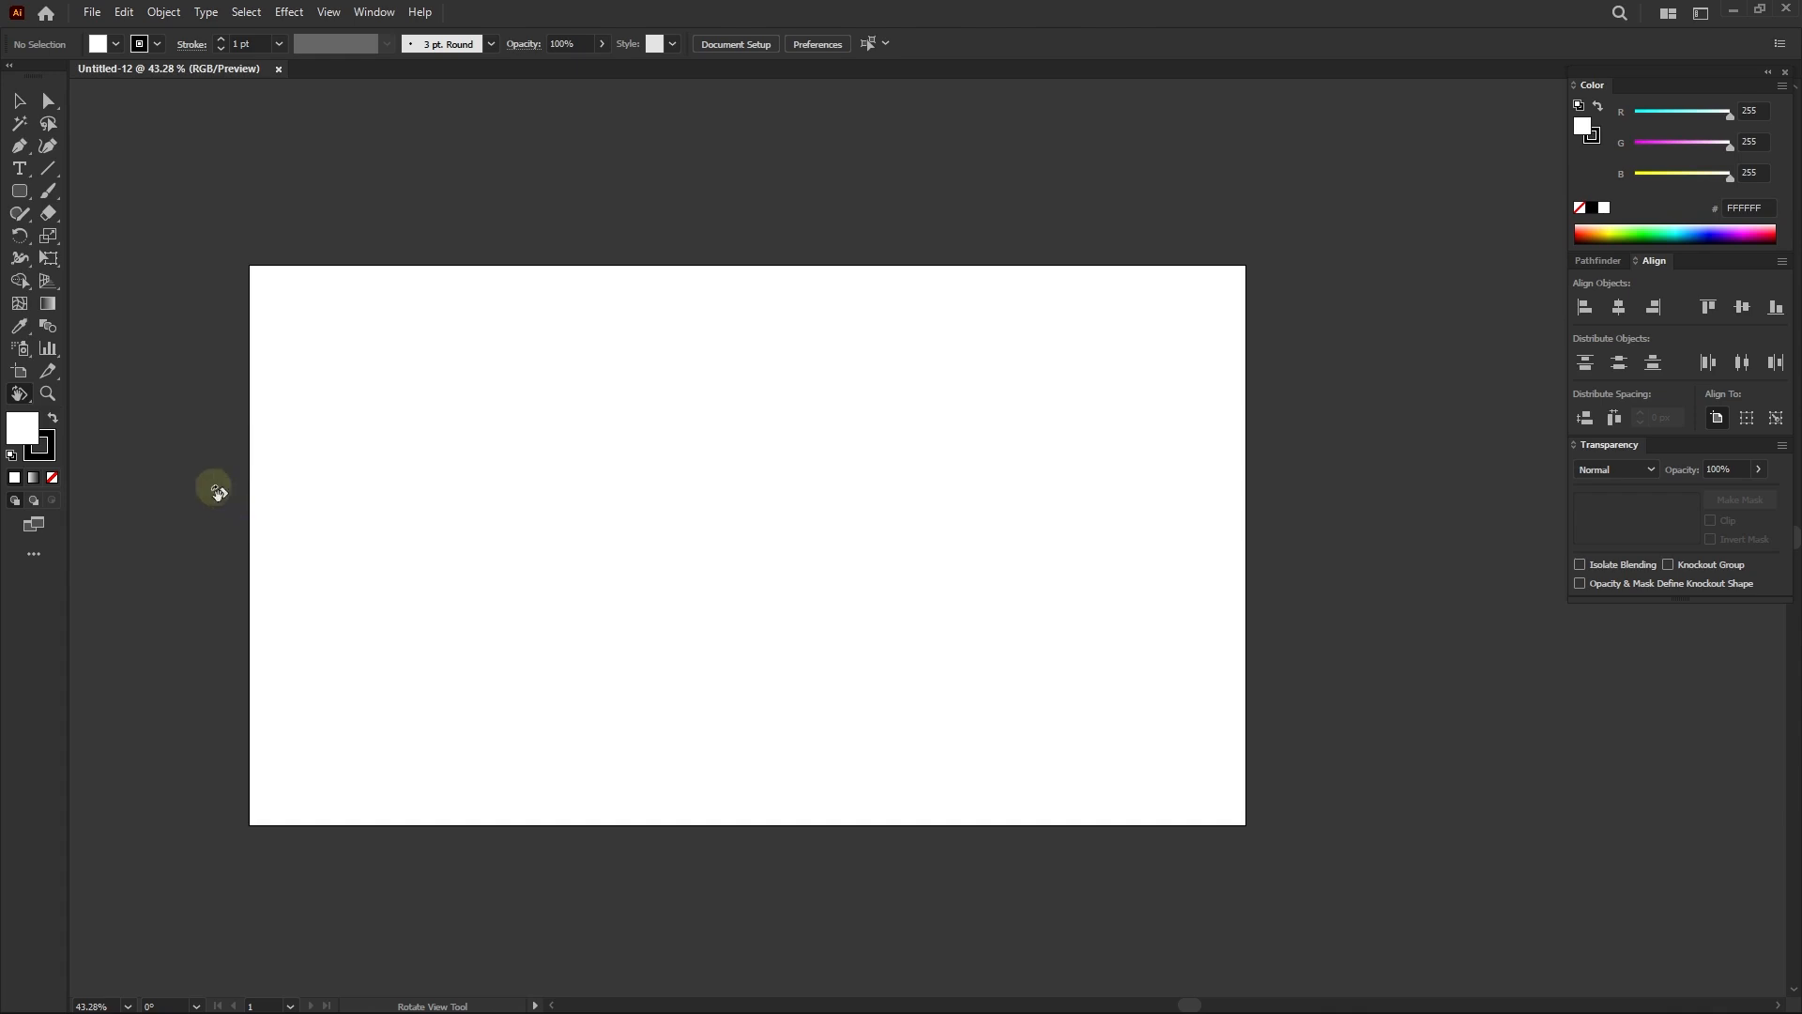
# - View the available colour swatches for the fill and for the stroke without choosing one
pyautogui.click(117, 48)
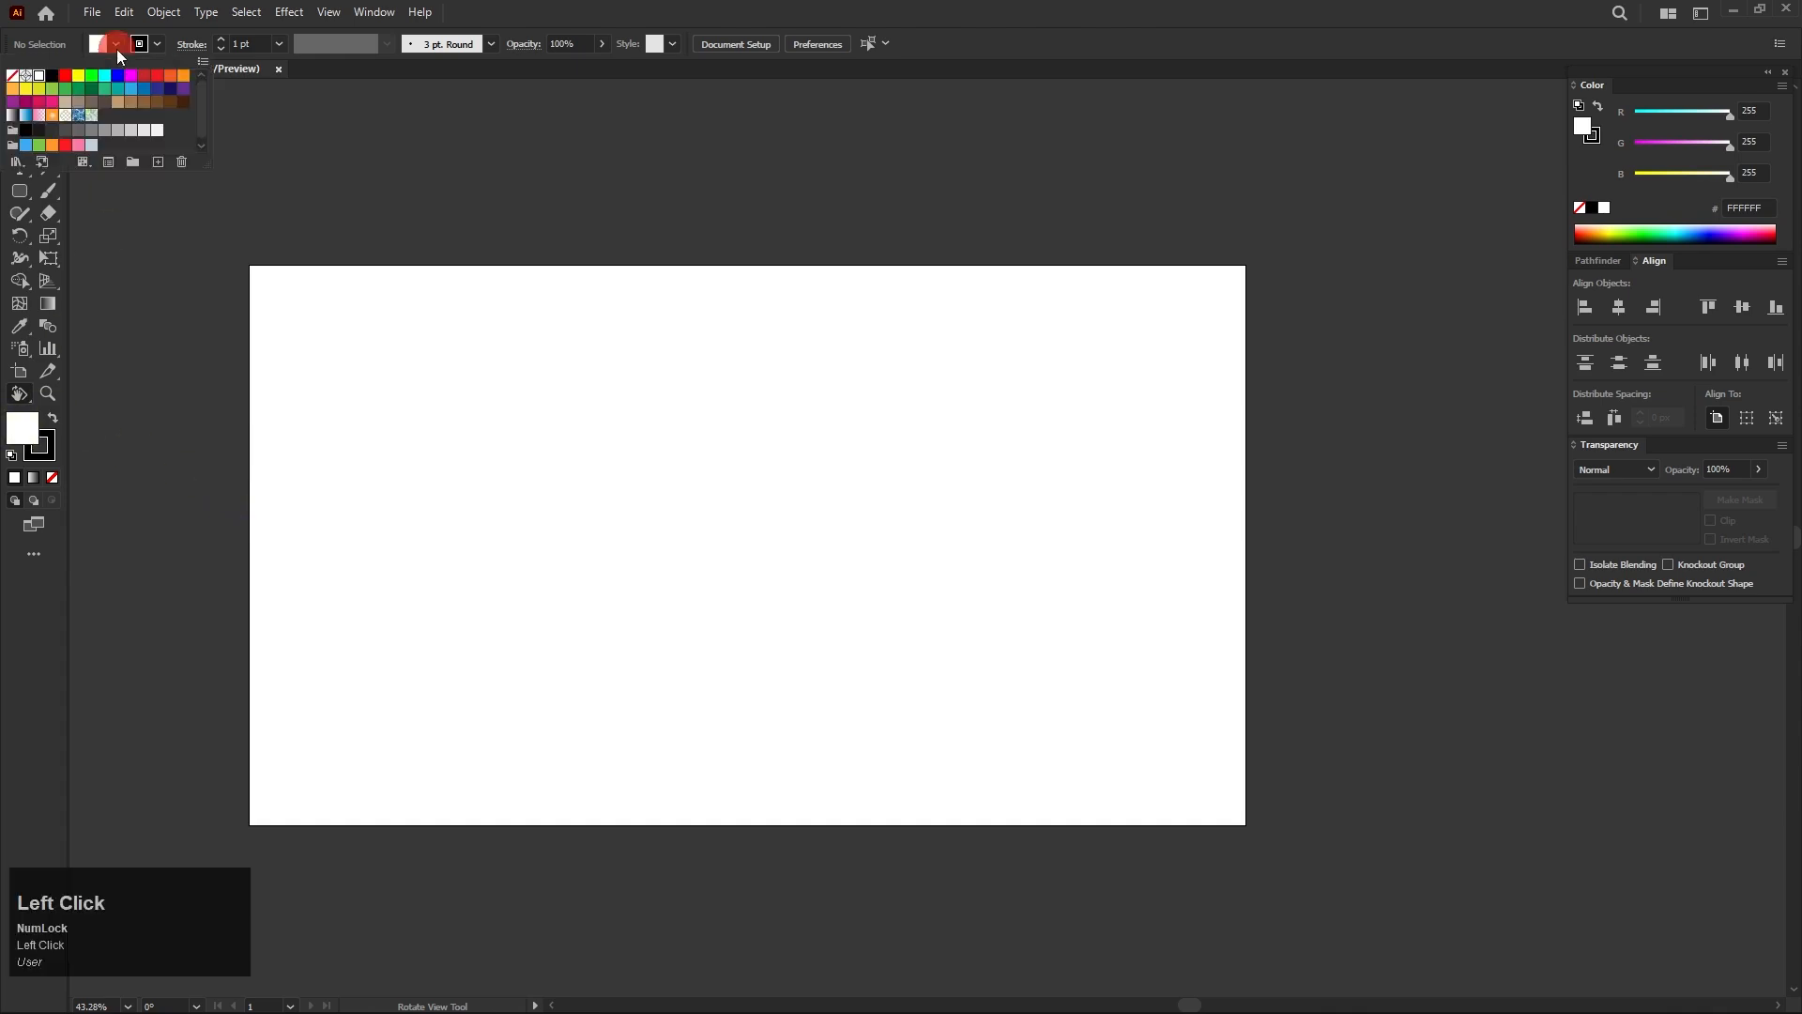
pyautogui.click(116, 49)
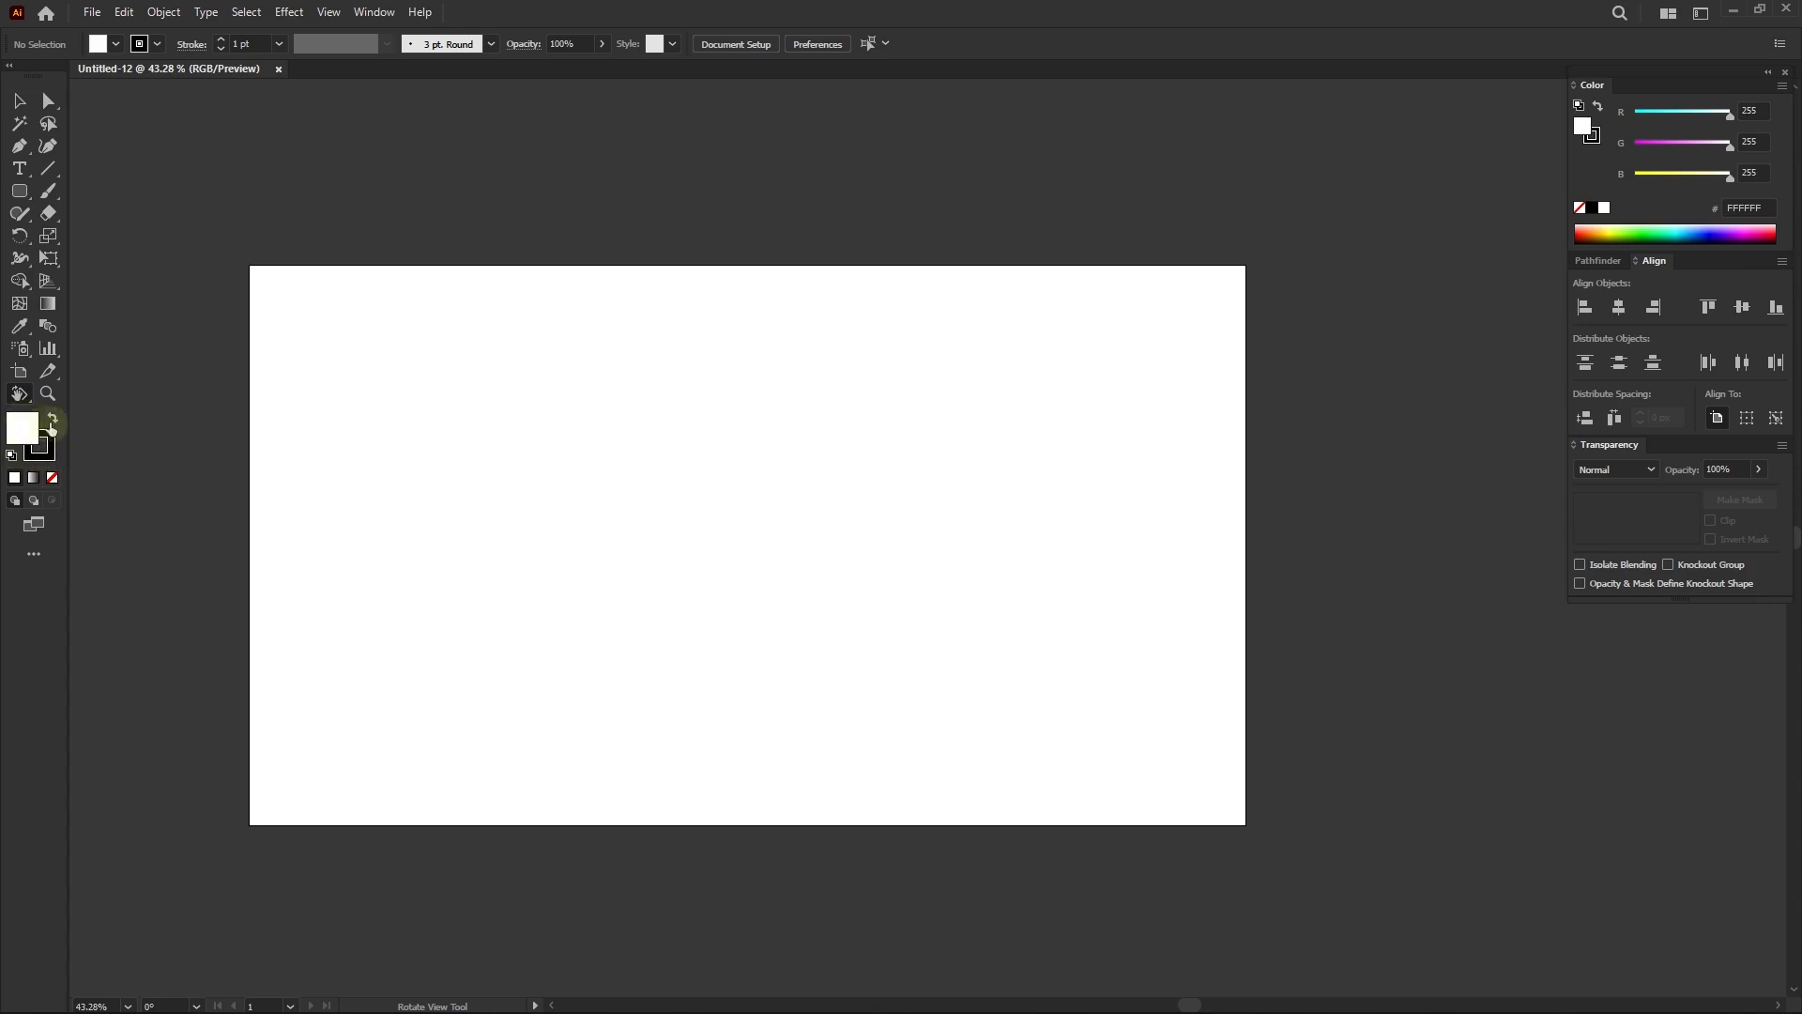
pyautogui.click(158, 45)
pyautogui.click(158, 45)
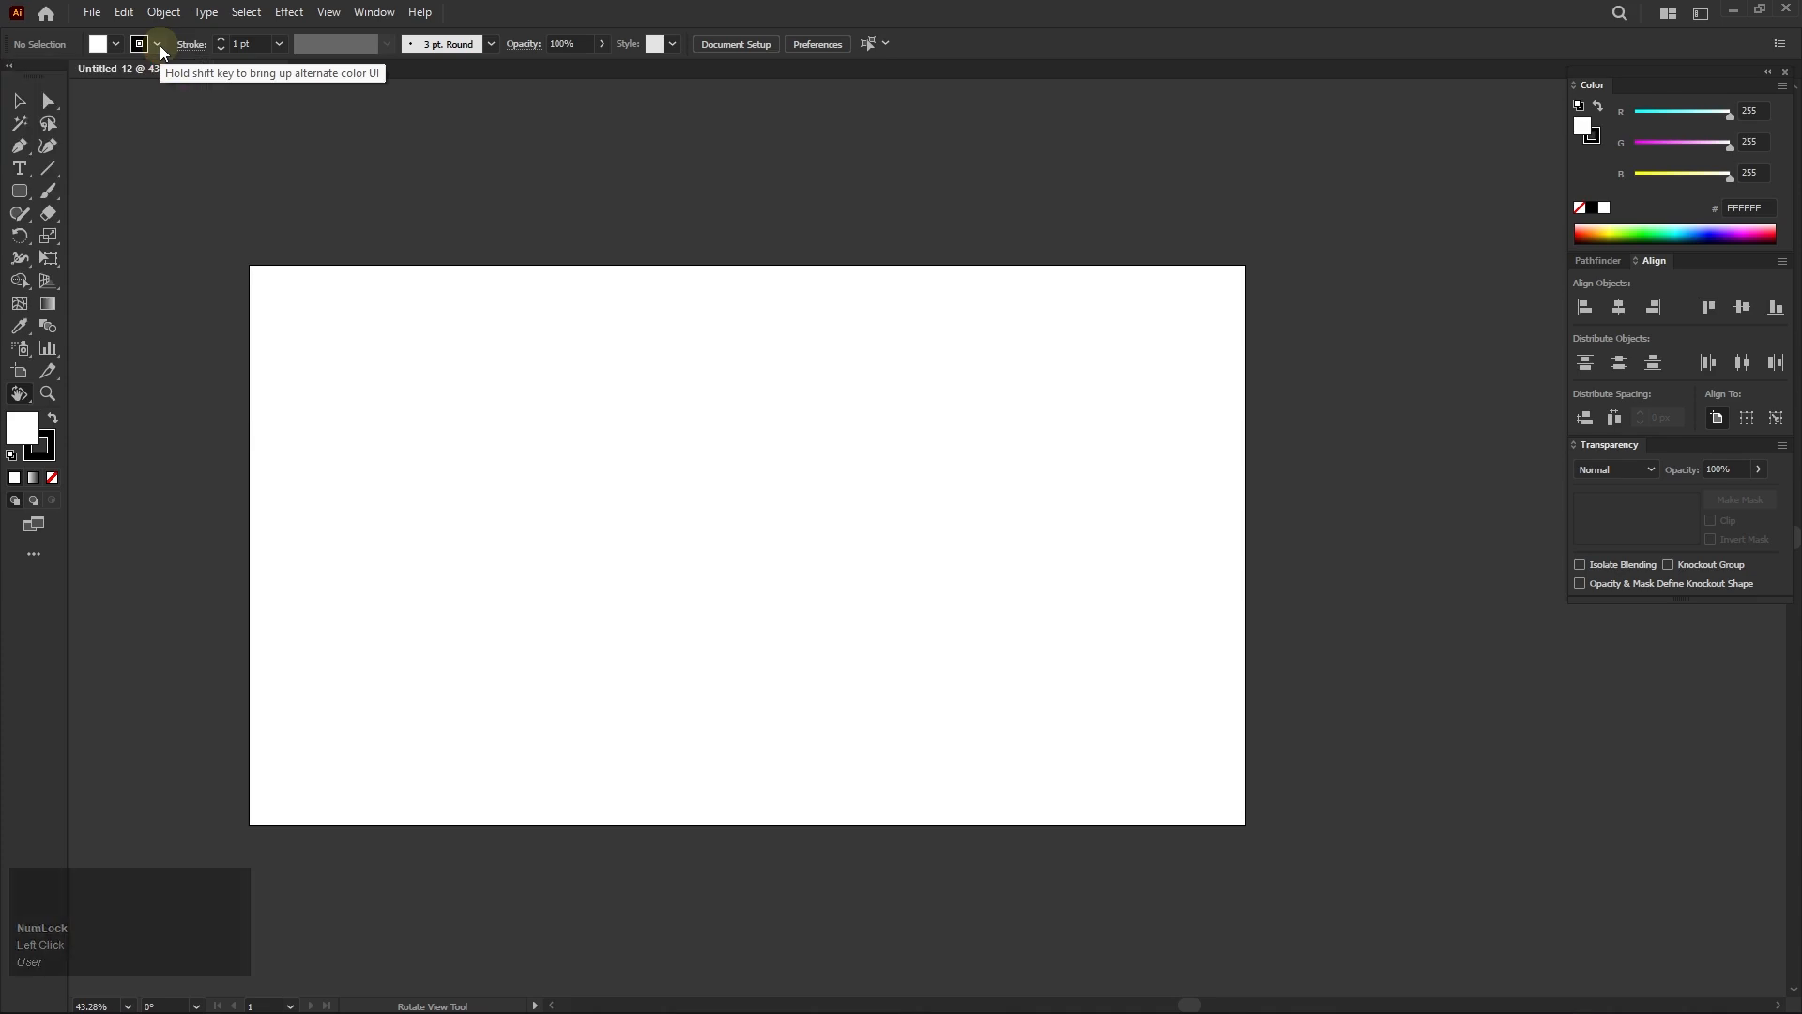
# - Set the fill colour to pink (EA267F) in the Color Picker
pyautogui.click(17, 440)
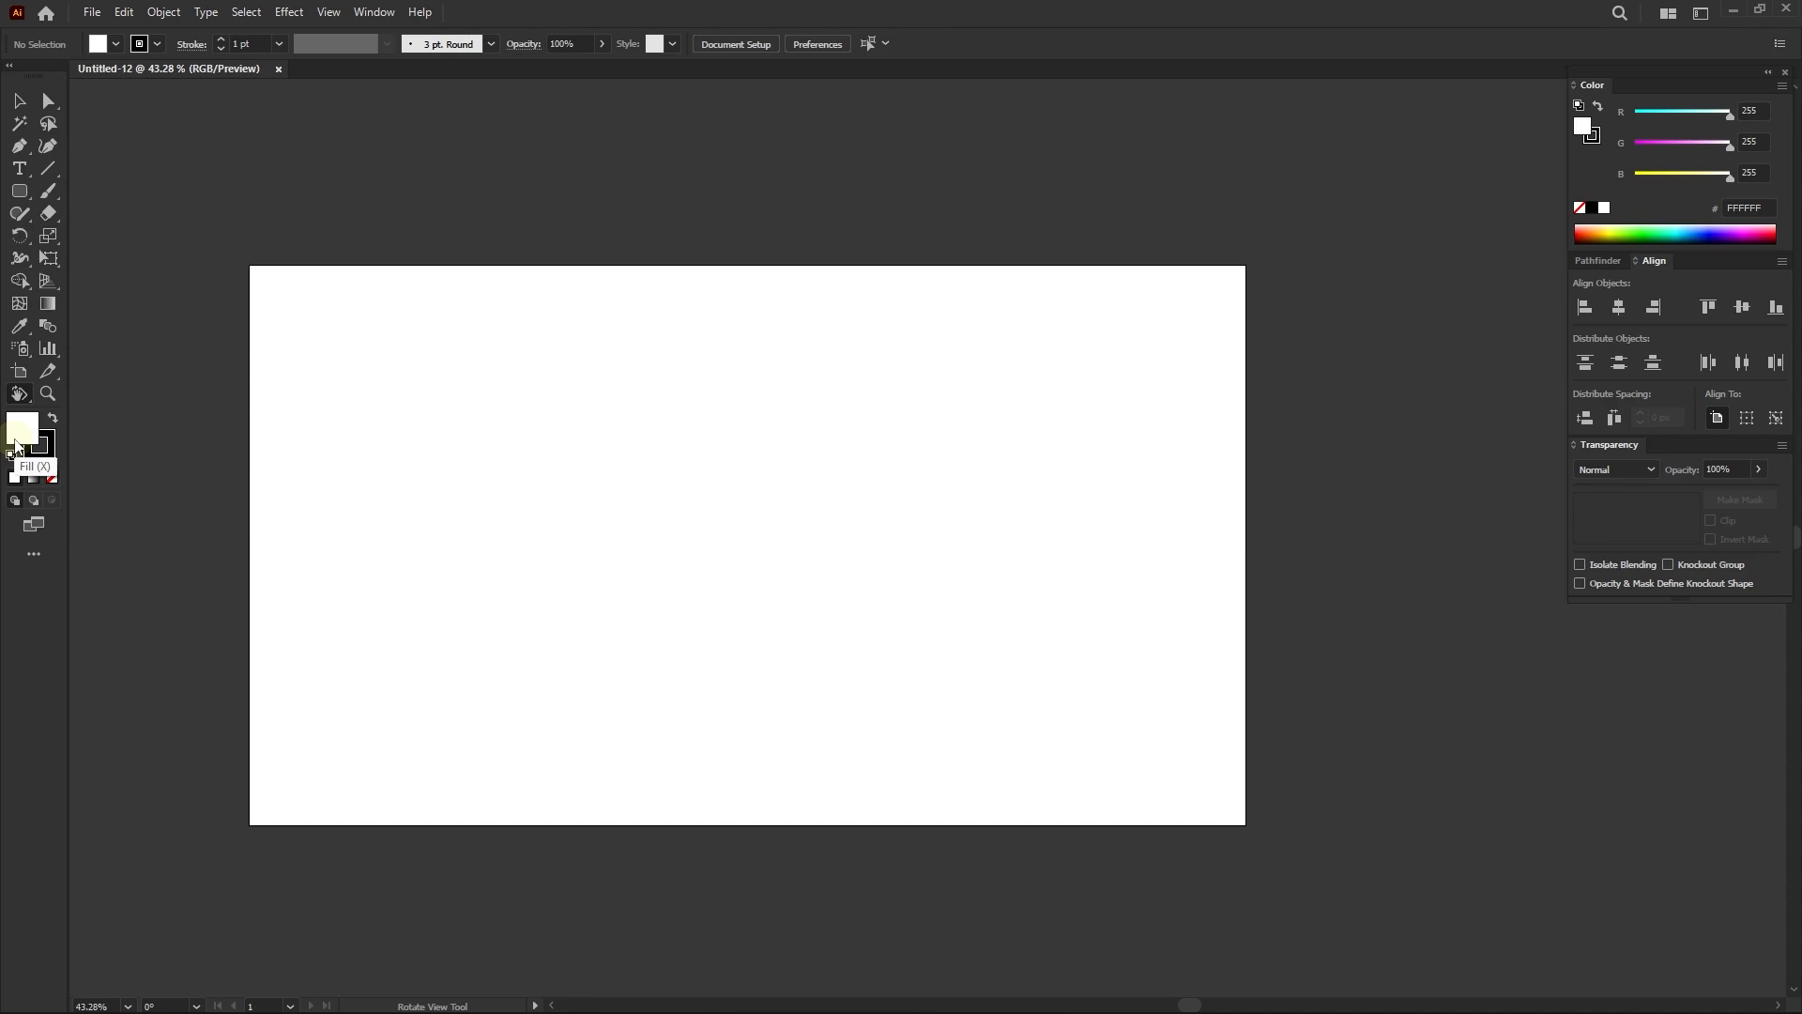
pyautogui.doubleClick(27, 439)
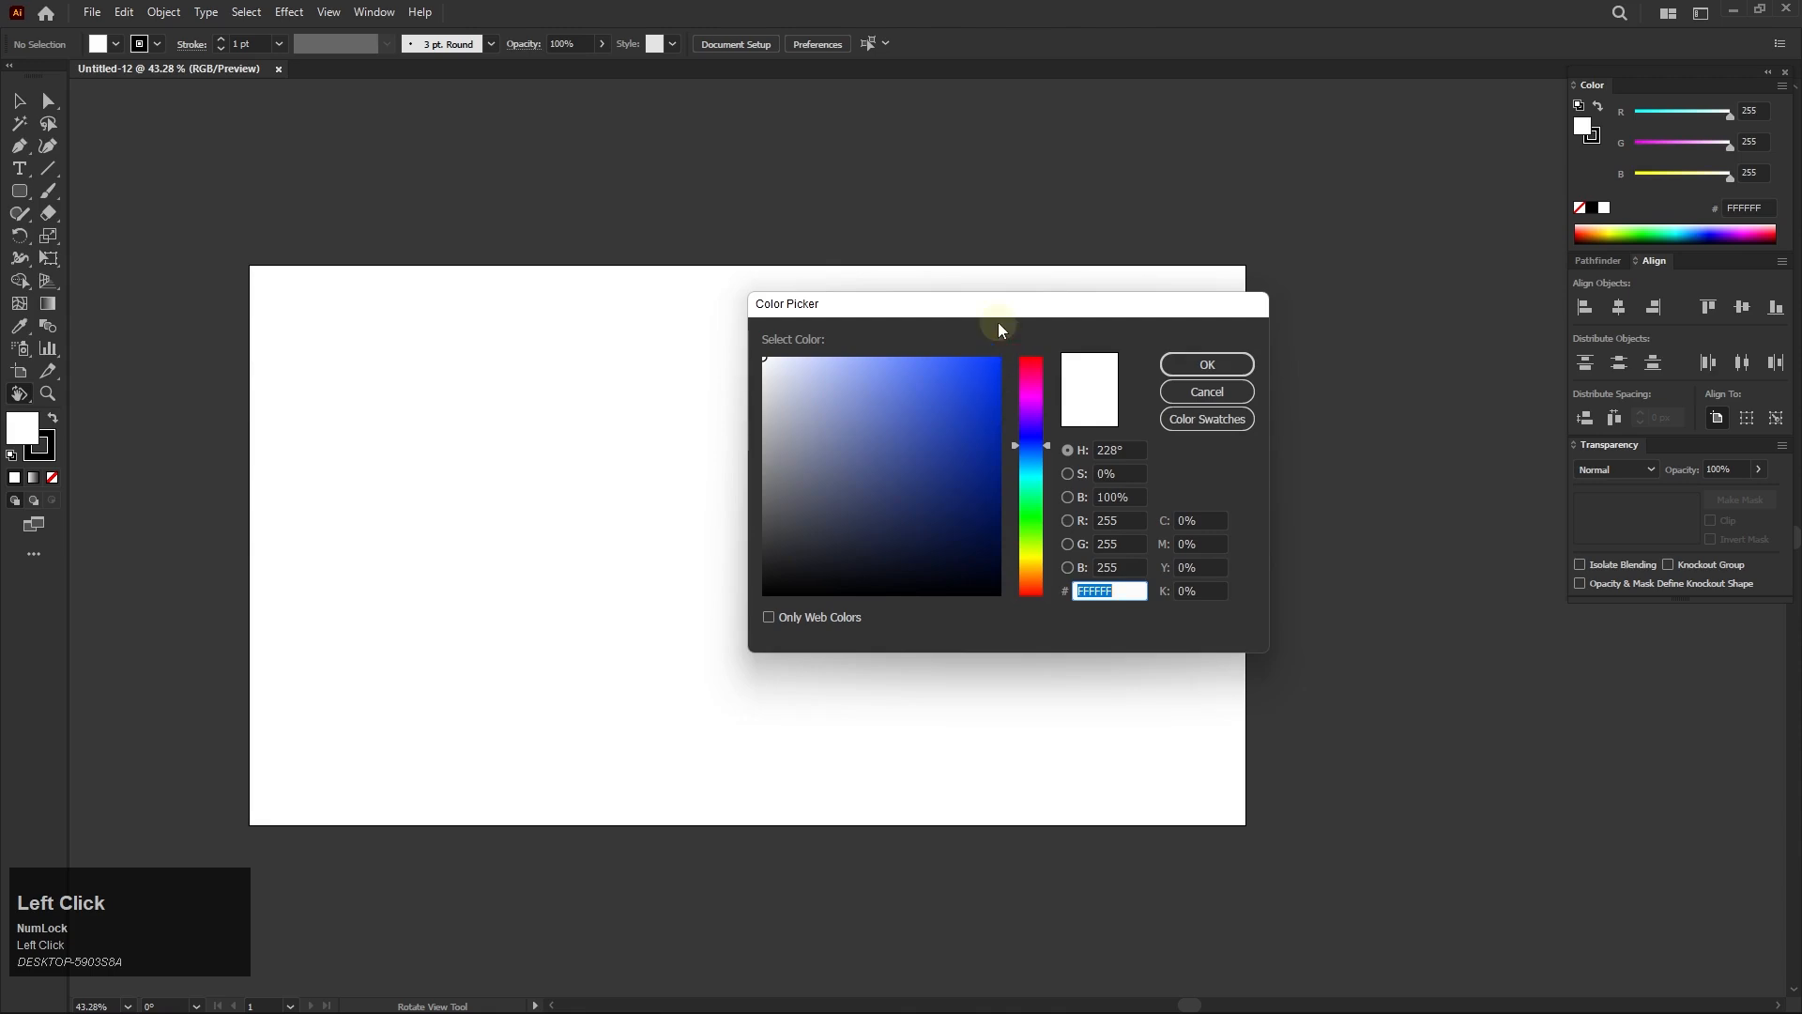
pyautogui.moveTo(995, 305); pyautogui.dragTo(907, 331)
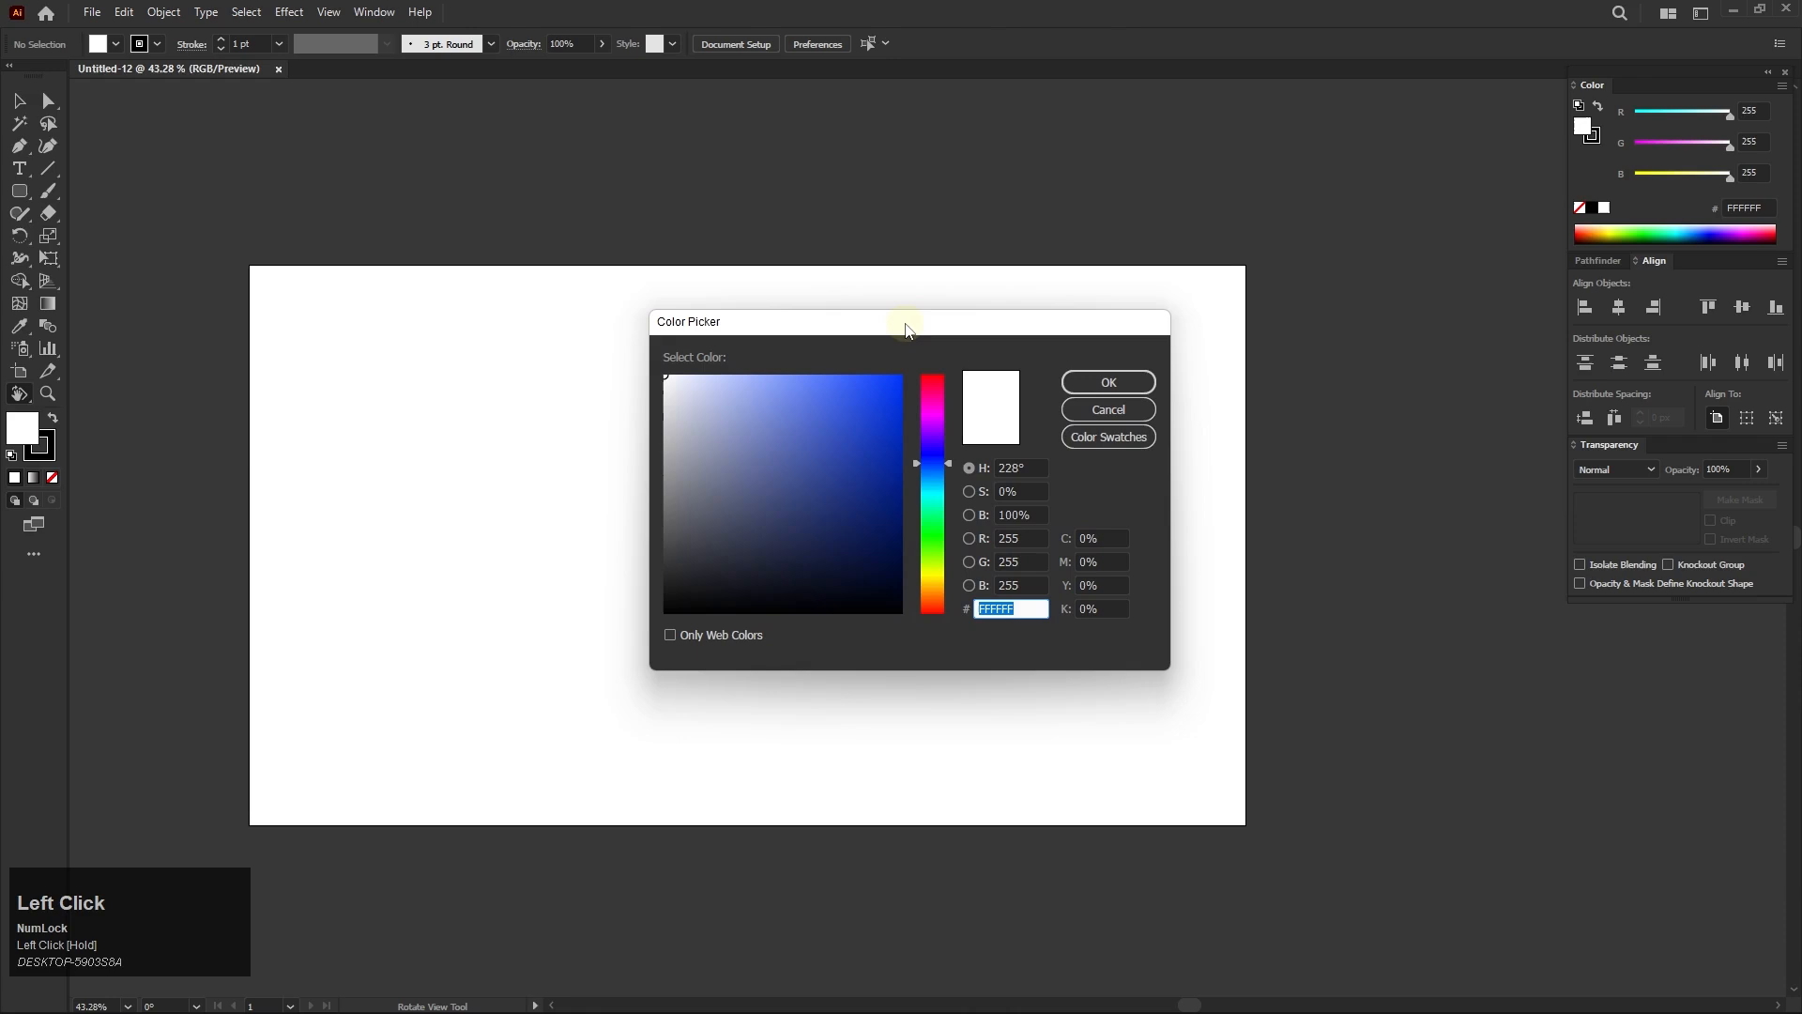
pyautogui.click(933, 398)
pyautogui.moveTo(934, 403)
pyautogui.mouseDown()
pyautogui.moveTo(949, 514)
pyautogui.moveTo(931, 612)
pyautogui.moveTo(931, 403)
pyautogui.moveTo(928, 629)
pyautogui.moveTo(926, 411)
pyautogui.moveTo(950, 391)
pyautogui.mouseUp()
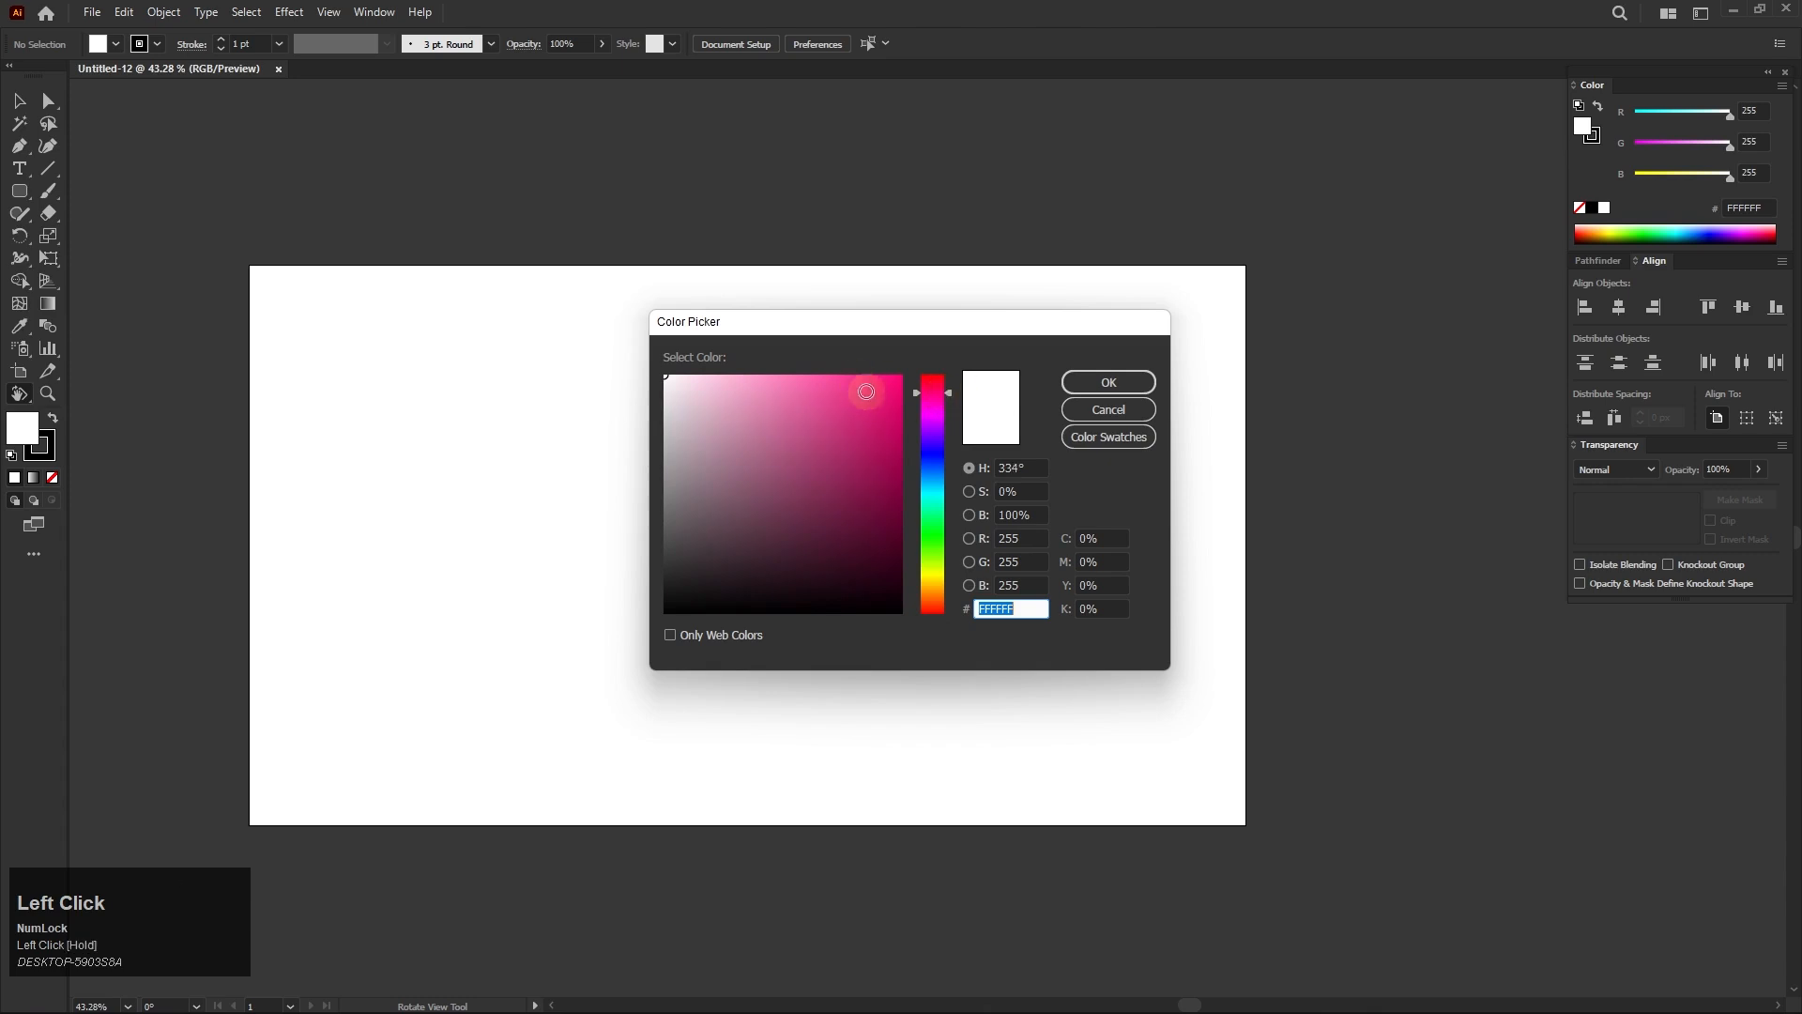
pyautogui.click(865, 394)
pyautogui.click(1072, 381)
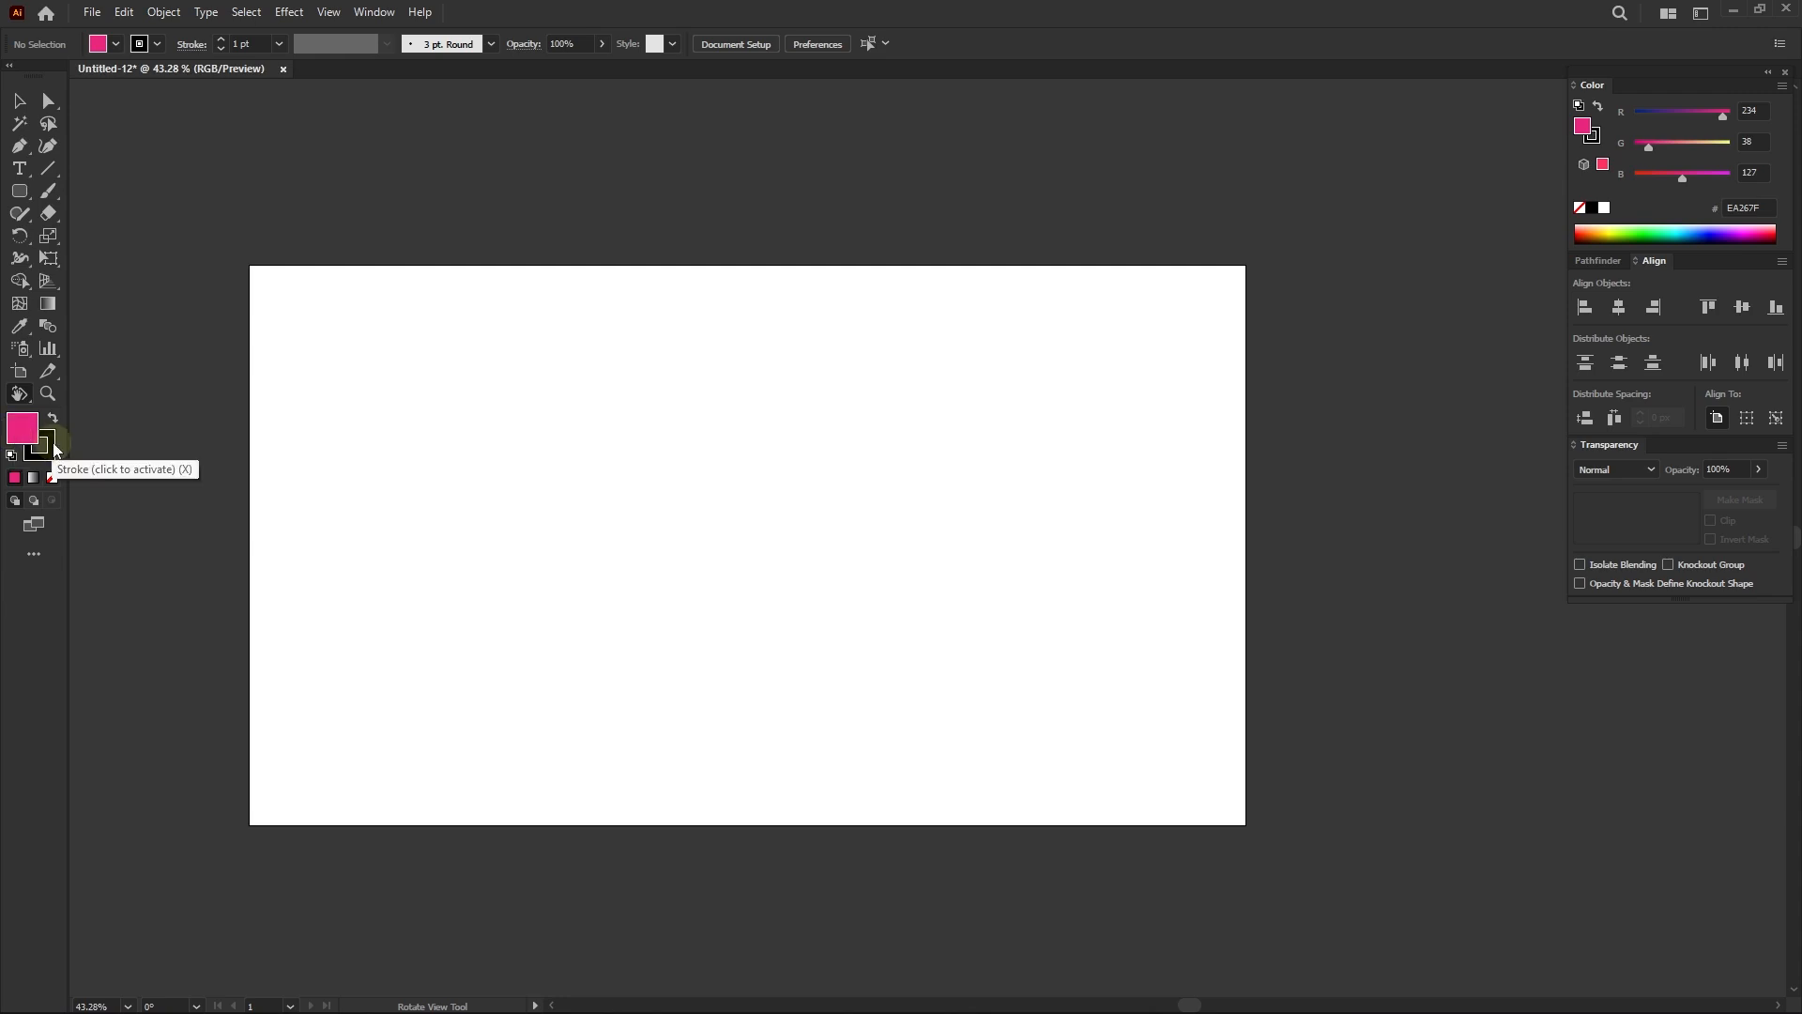
# - Draw a rectangle about 1034 px wide and 537 px high near the middle of the artboard with the Rectangle tool
pyautogui.rightClick(16, 197)
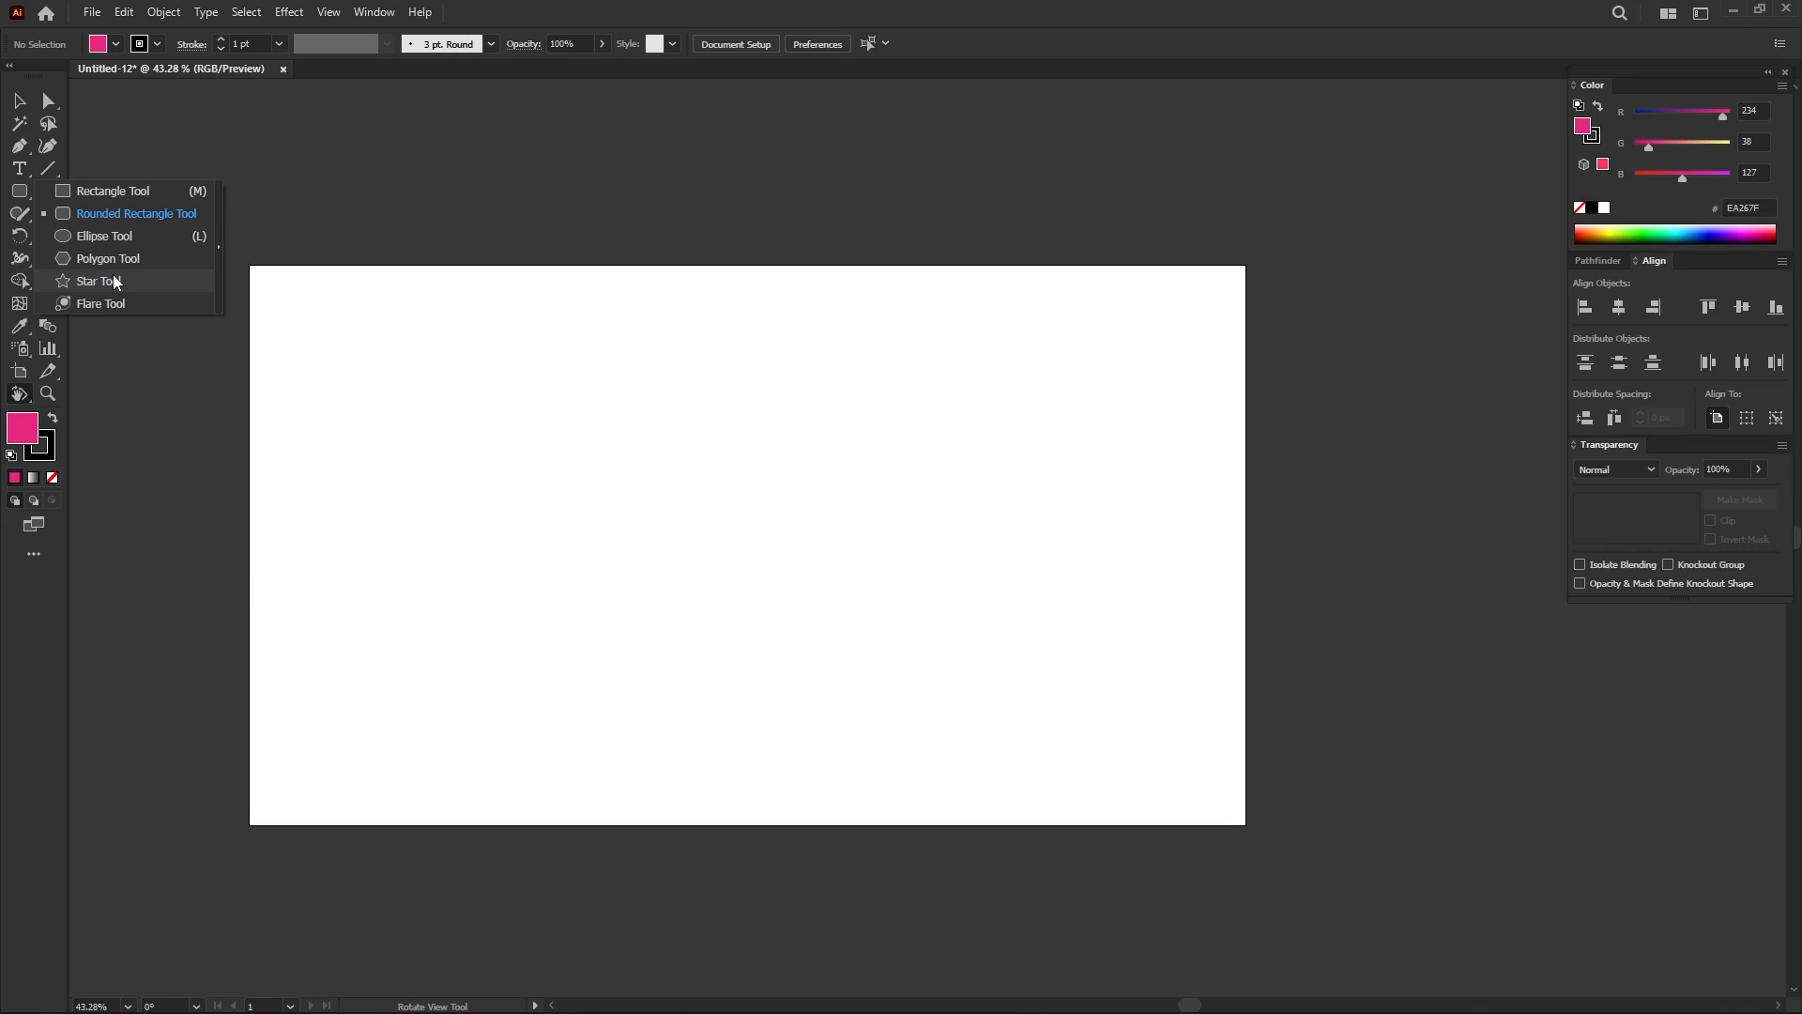
pyautogui.click(118, 191)
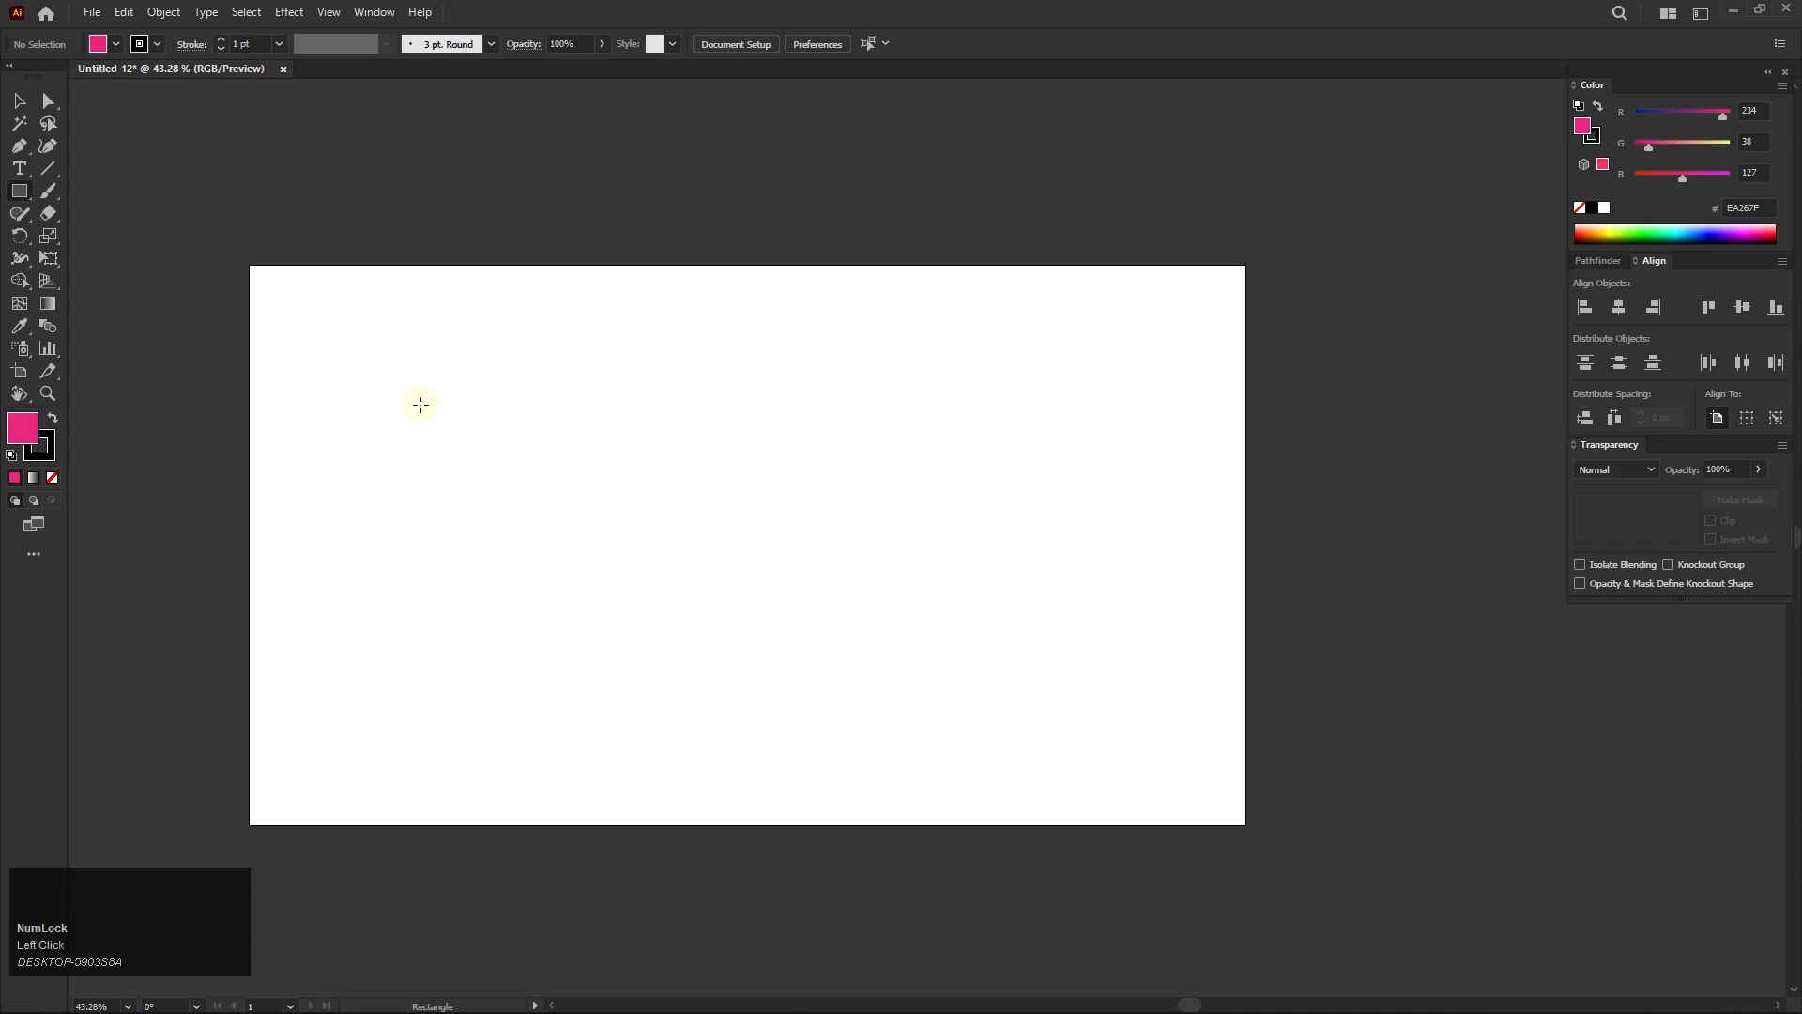
pyautogui.moveTo(407, 381); pyautogui.dragTo(944, 659)
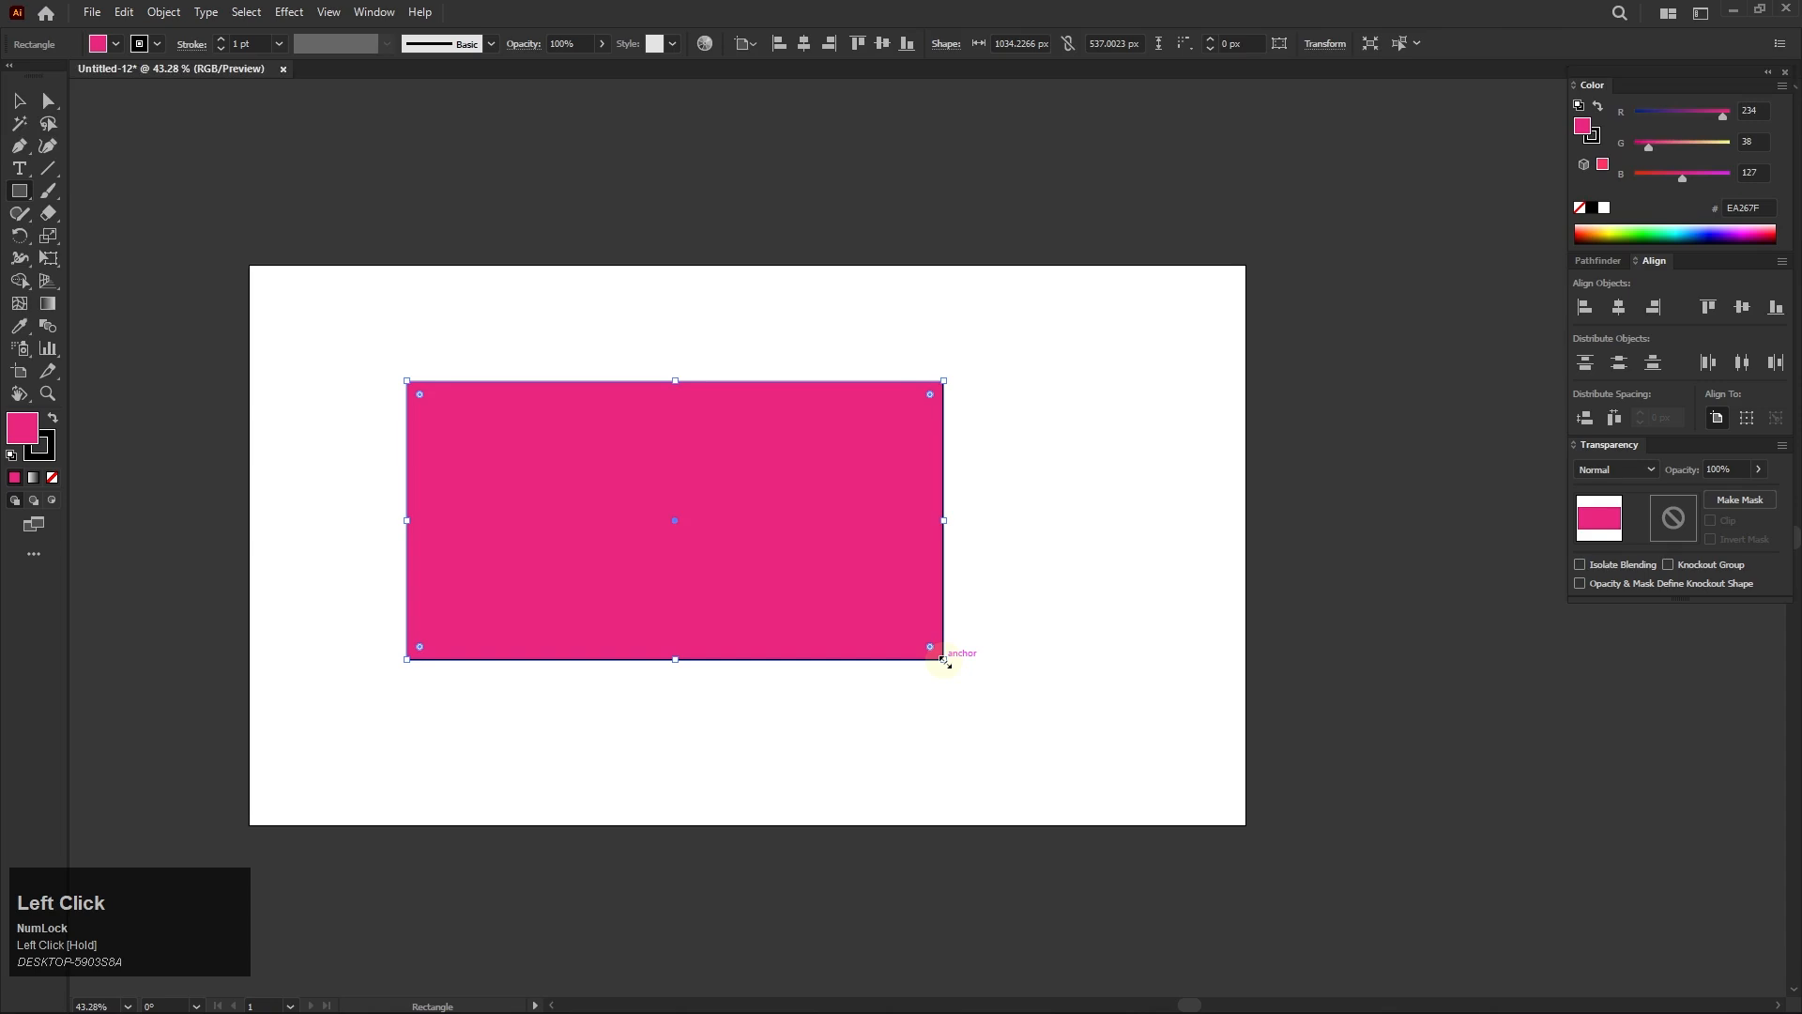
# - Move the whole pink rectangle slightly down and to the left with the Selection tool
pyautogui.moveTo(946, 466); pyautogui.dragTo(1709, 897)
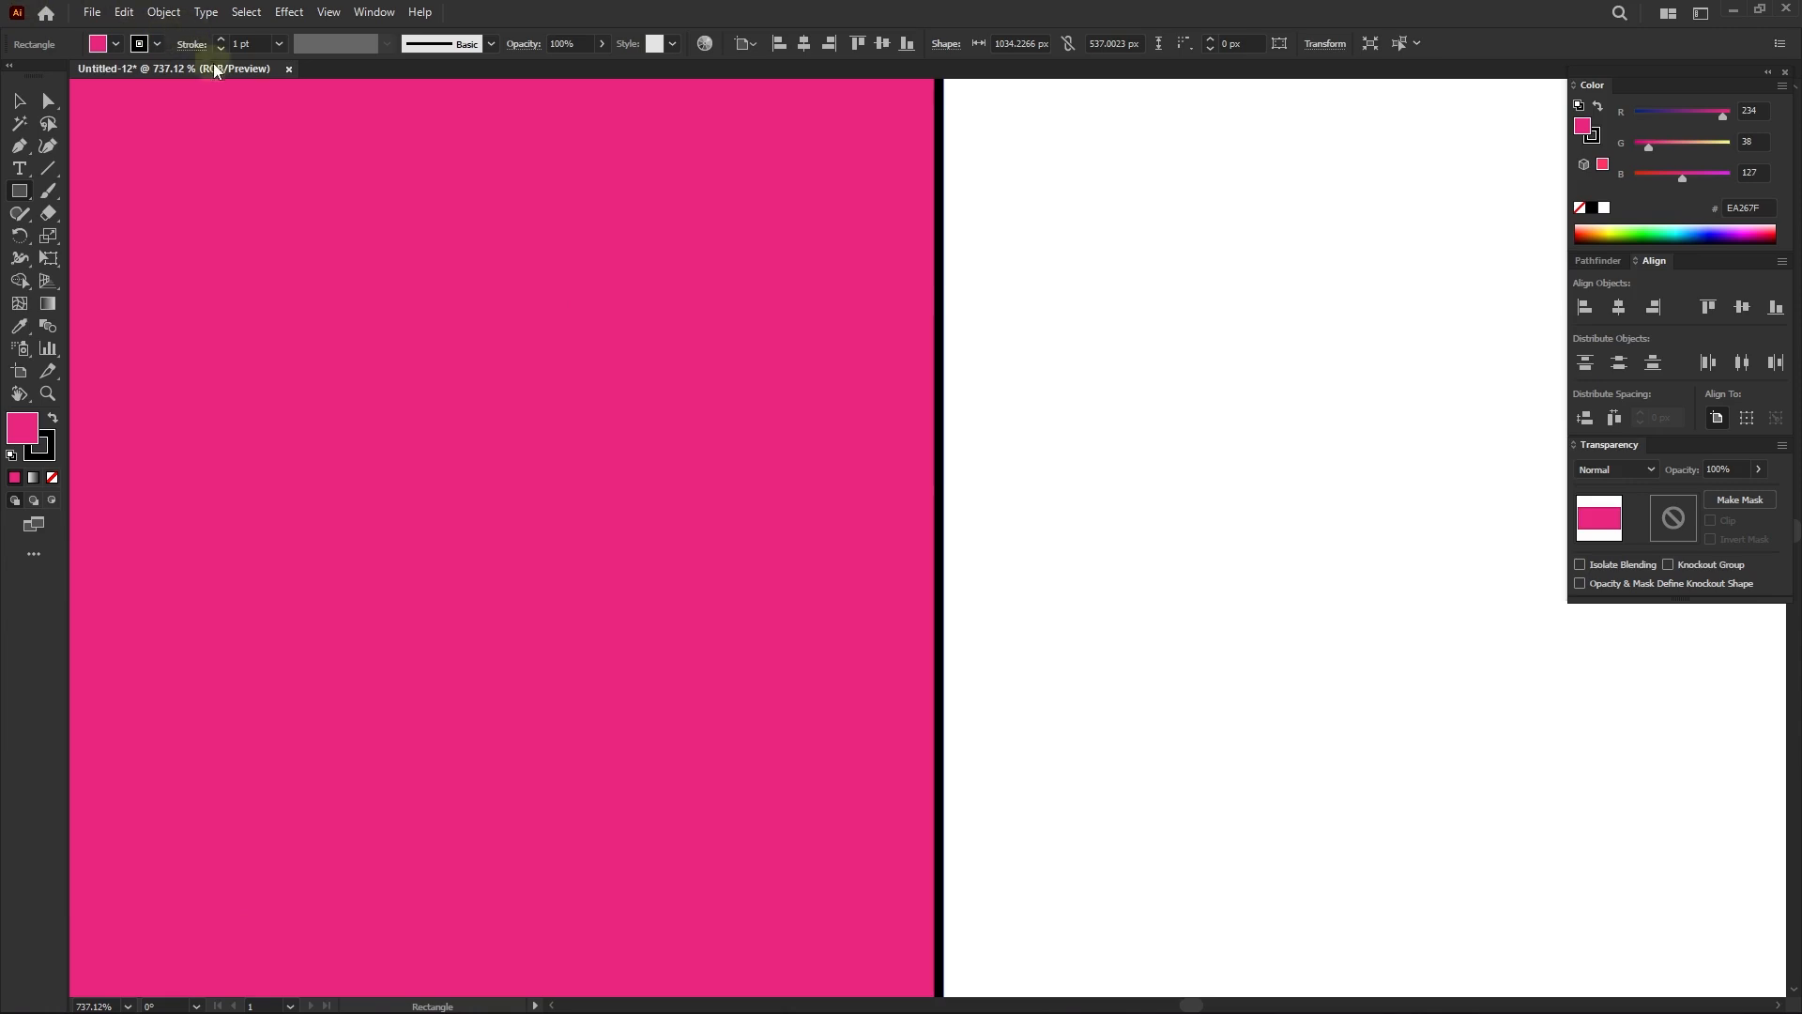
pyautogui.moveTo(841, 362); pyautogui.dragTo(415, 319)
pyautogui.click(21, 100)
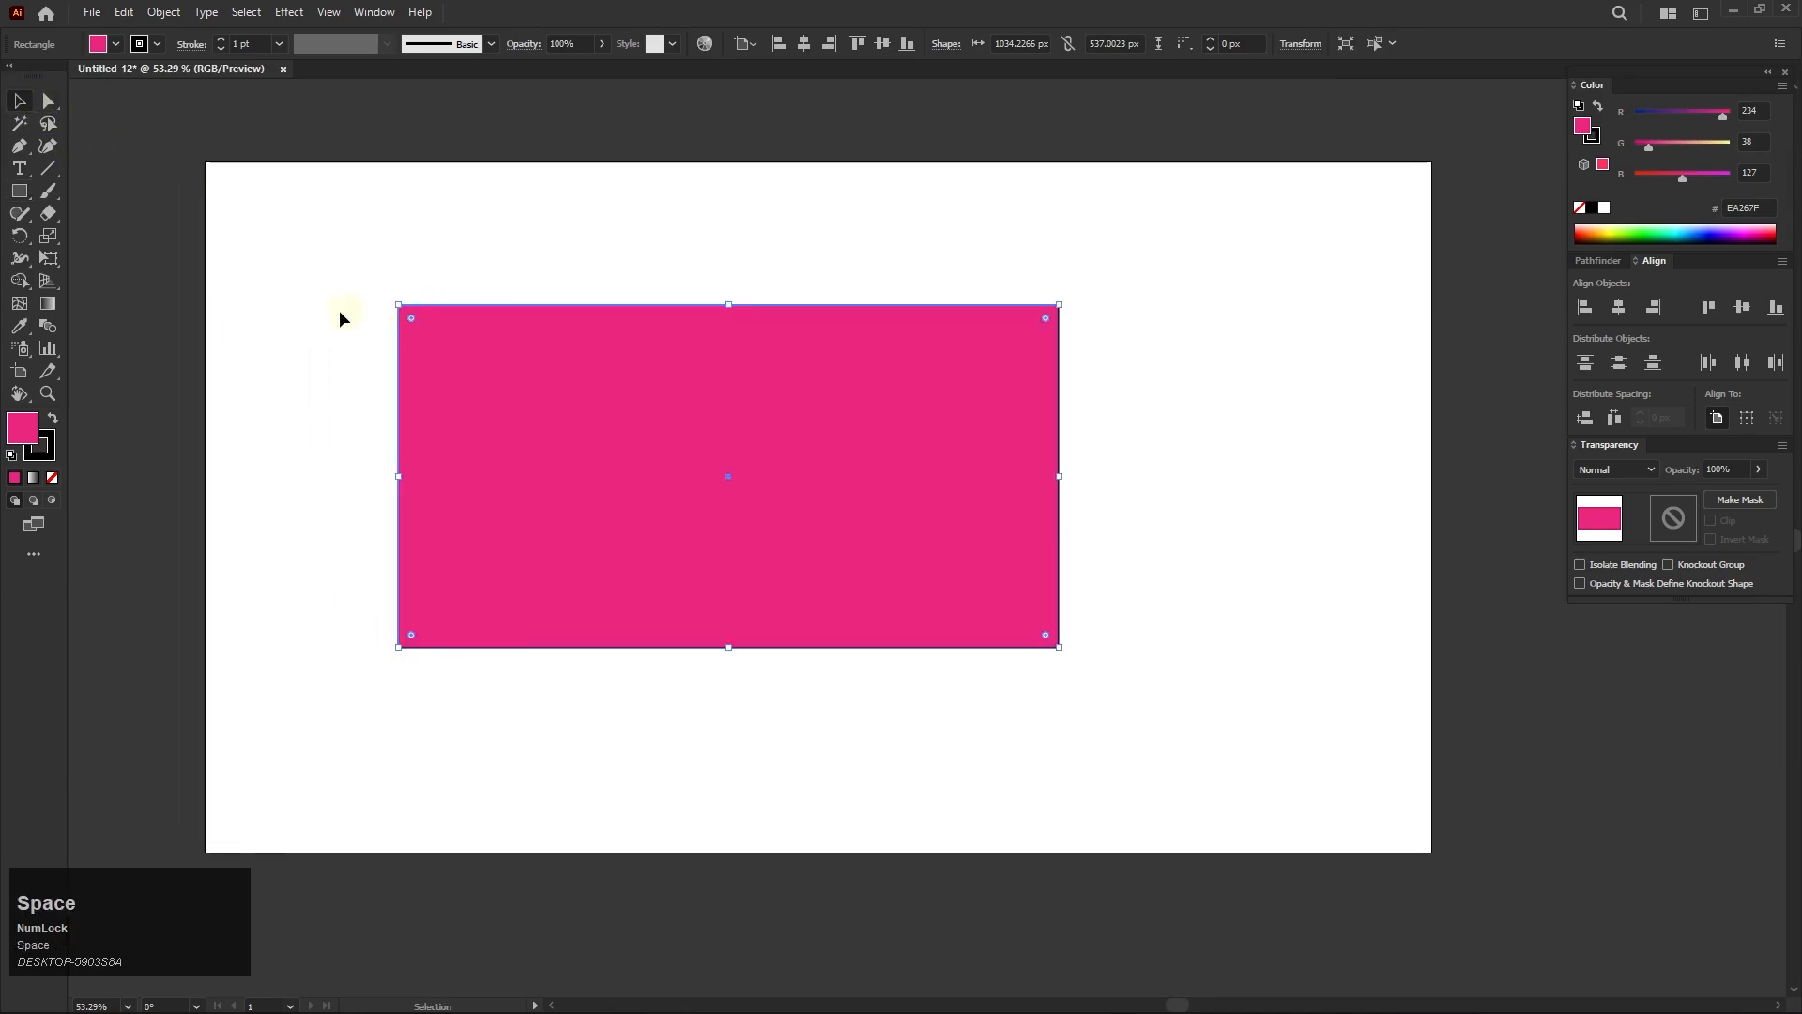
pyautogui.click(309, 309)
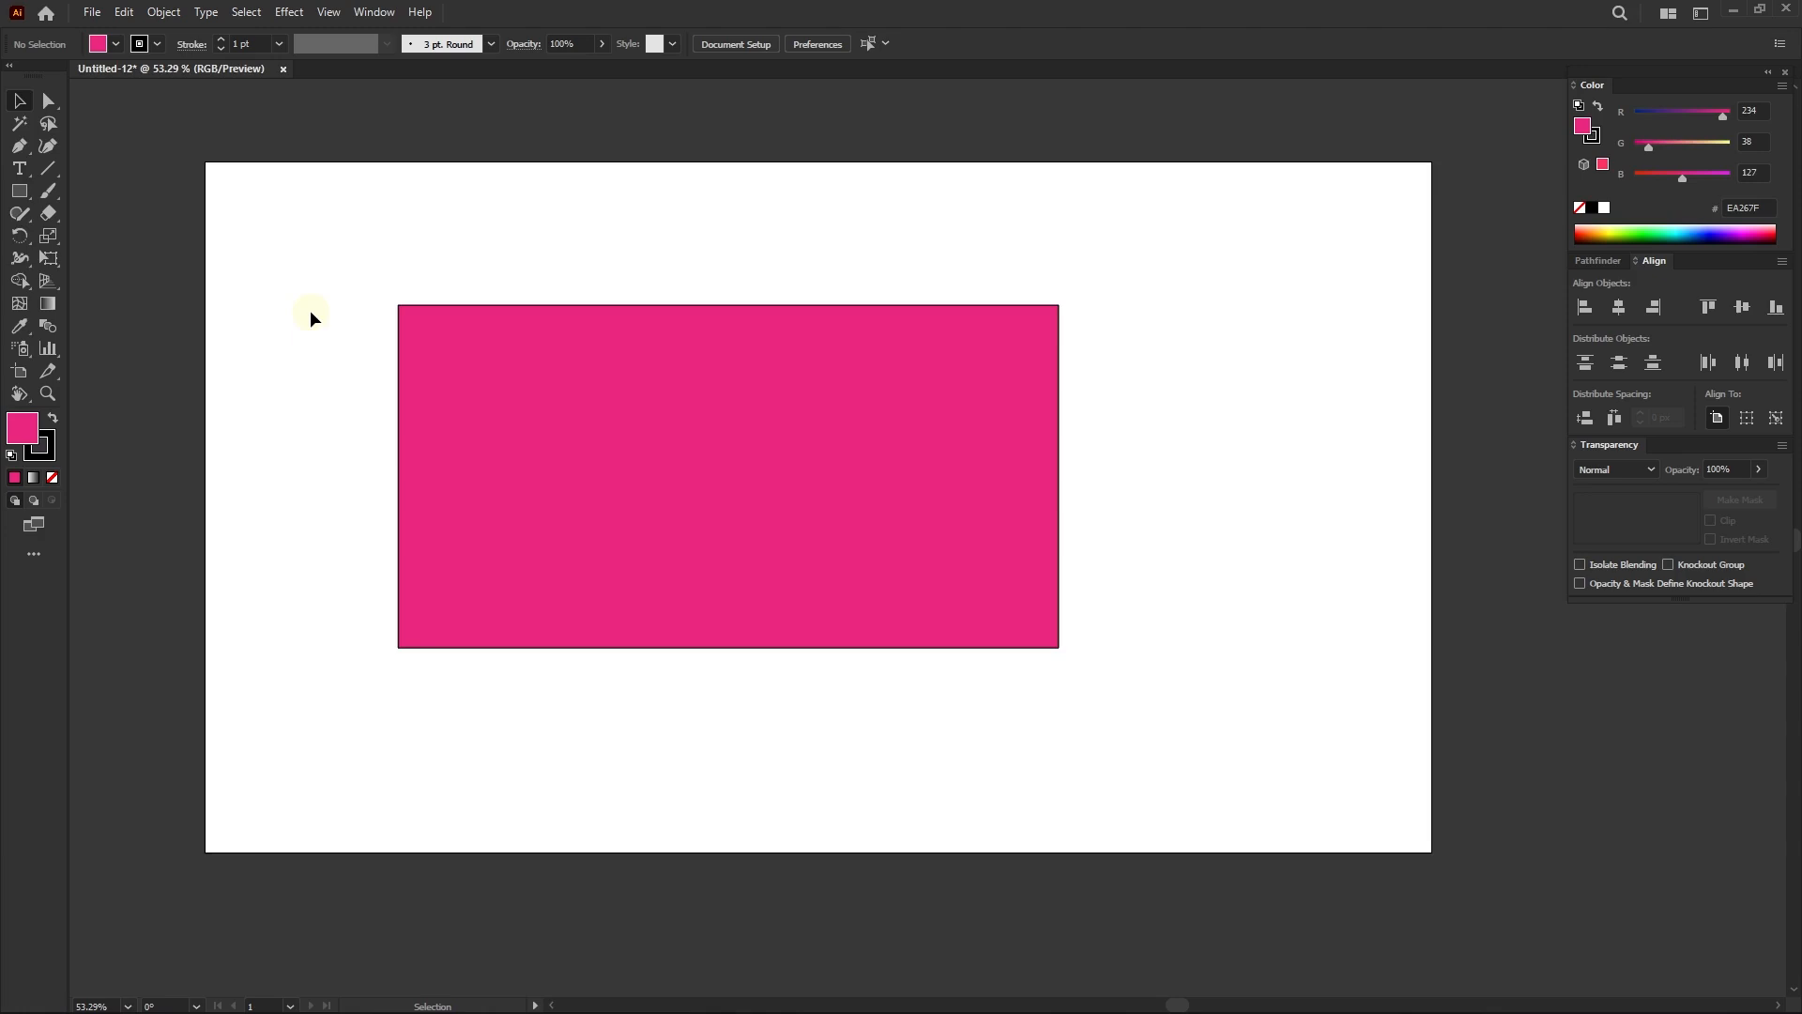
pyautogui.moveTo(508, 425)
pyautogui.mouseDown()
pyautogui.moveTo(281, 531)
pyautogui.moveTo(736, 418)
pyautogui.moveTo(595, 466)
pyautogui.moveTo(498, 458)
pyautogui.mouseUp()
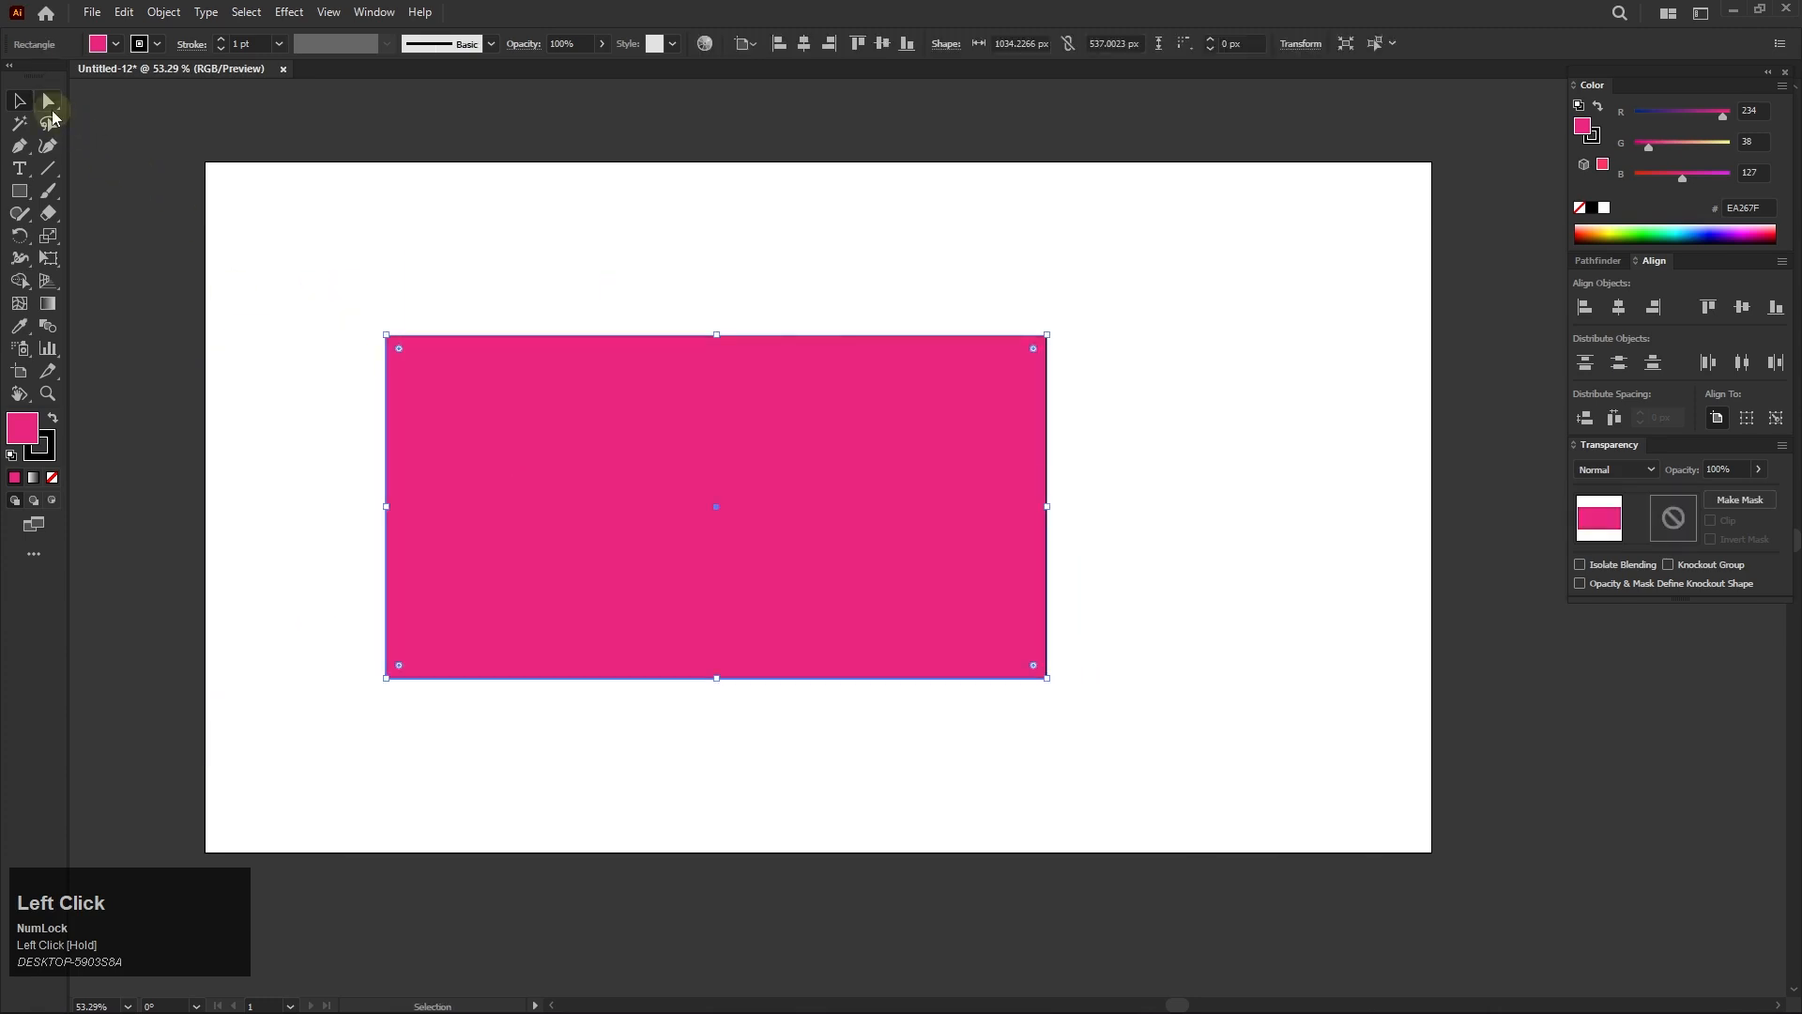
# - Distort the rectangle with the Direct Selection tool by moving its upper-right anchor to the lower left and its upper-left anchor to the lower right
pyautogui.click(51, 111)
pyautogui.click(324, 282)
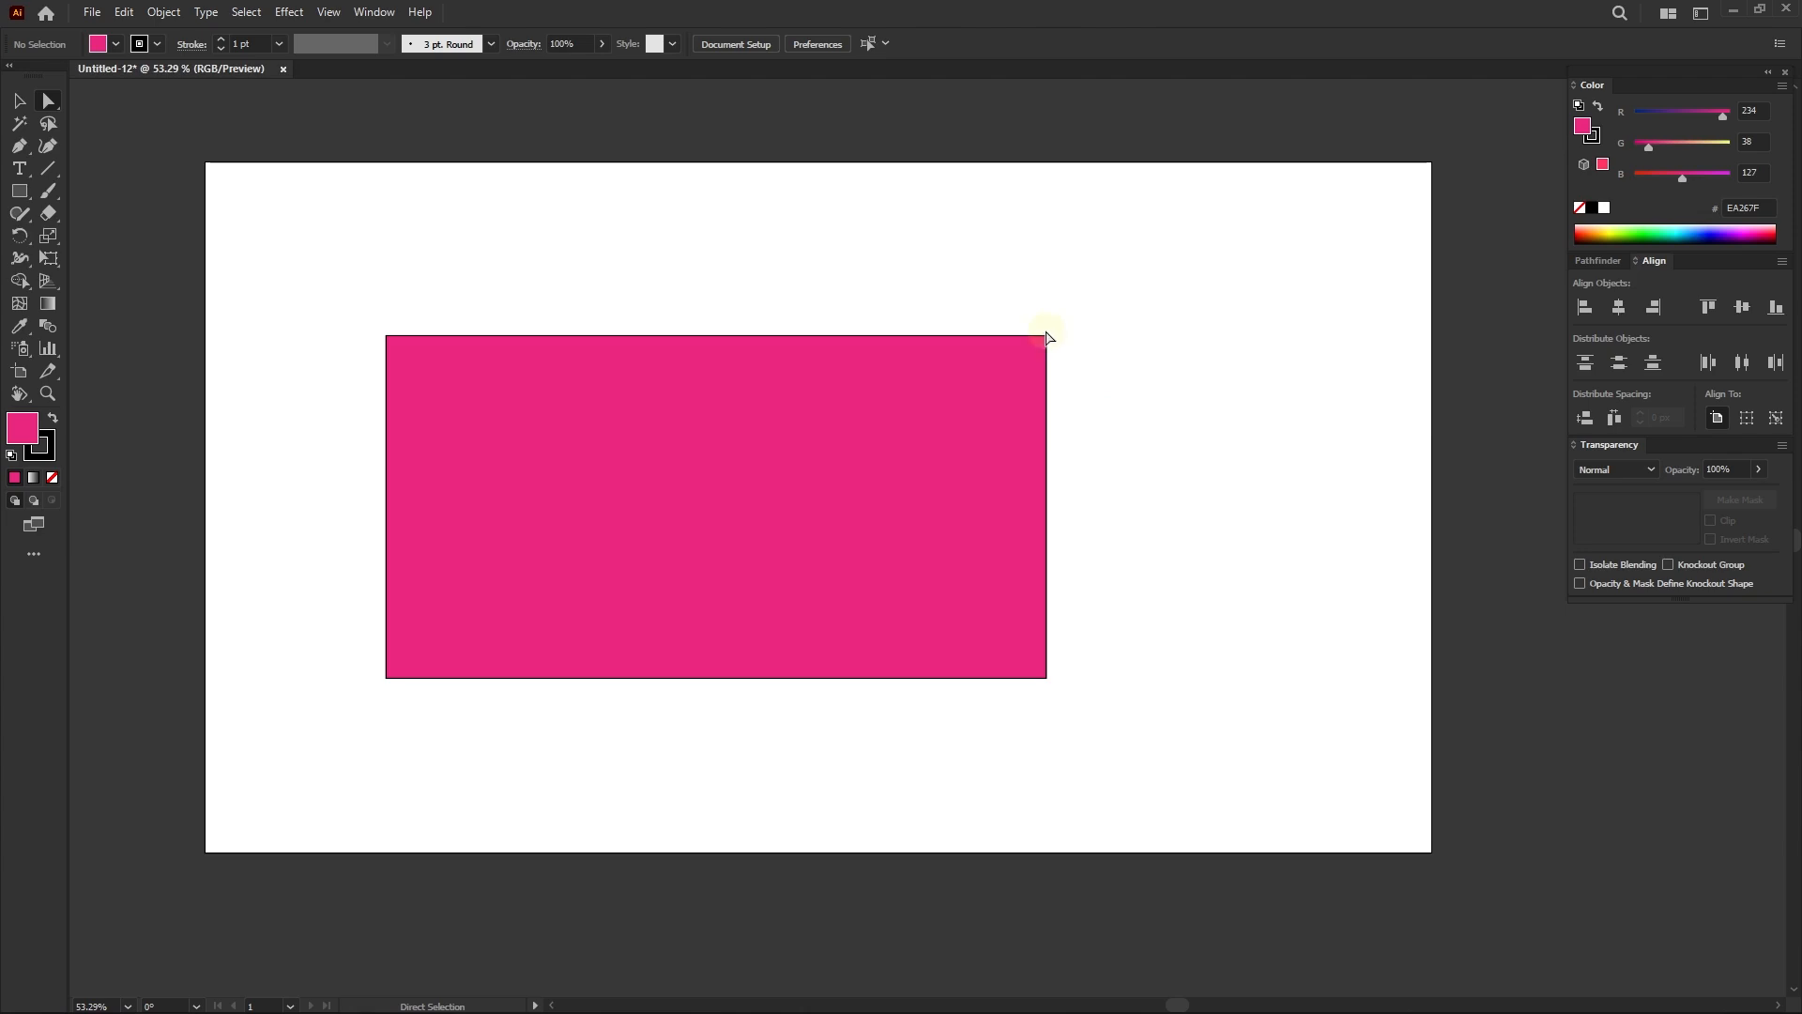
pyautogui.moveTo(1047, 336); pyautogui.dragTo(472, 609)
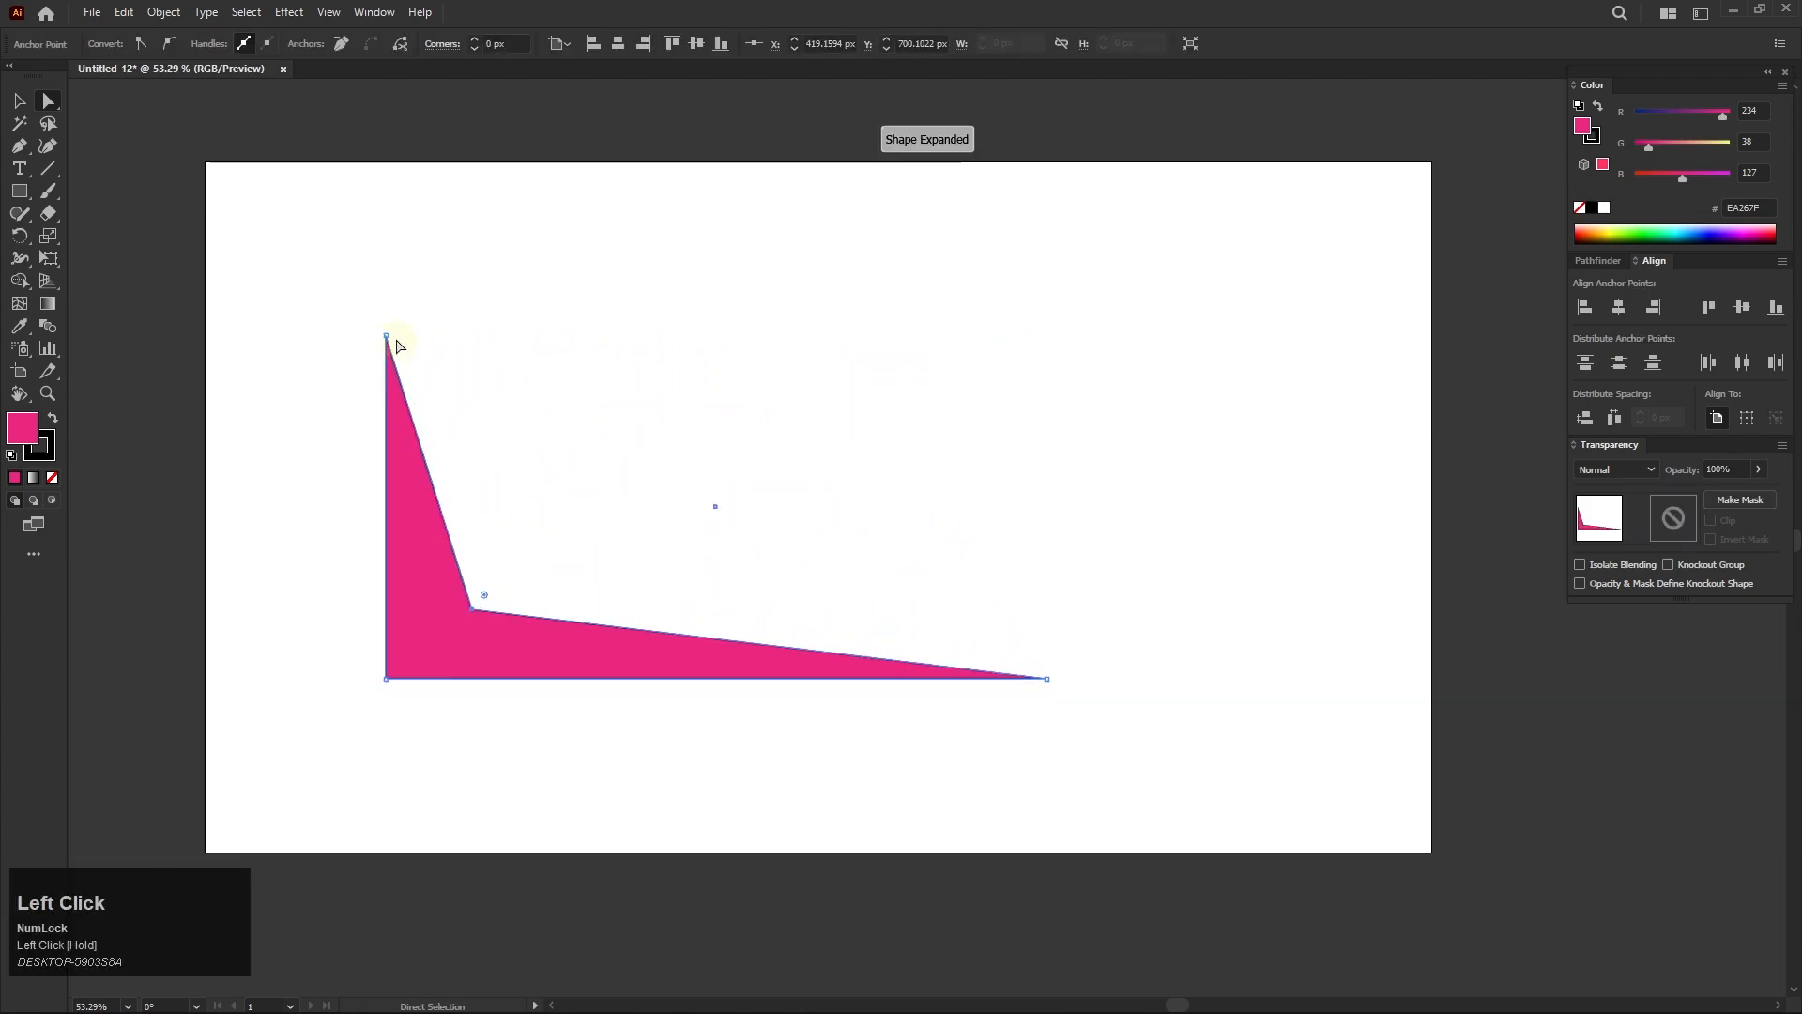
pyautogui.moveTo(396, 343); pyautogui.dragTo(1239, 768)
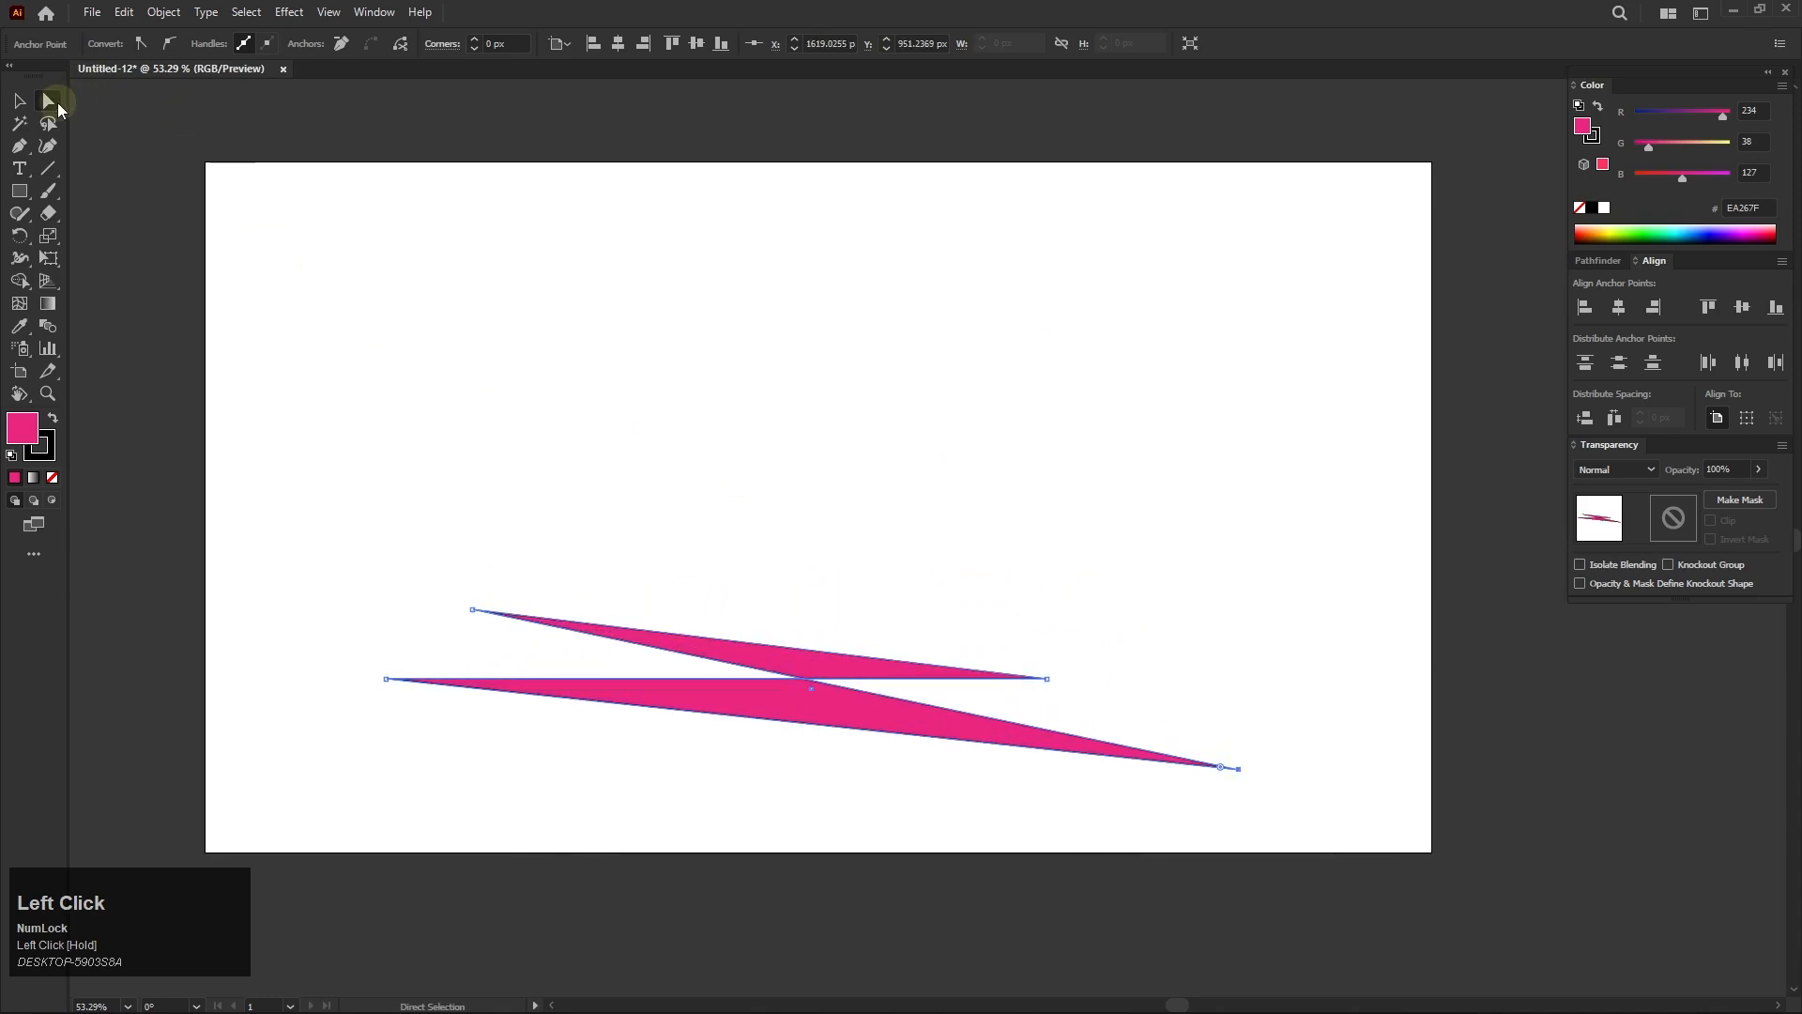
# - Undo the last anchor distortion and clear the distorted pink shape from the artboard
pyautogui.hotkey('ctrl', 'z')
pyautogui.hotkey('ctrl', 'z')
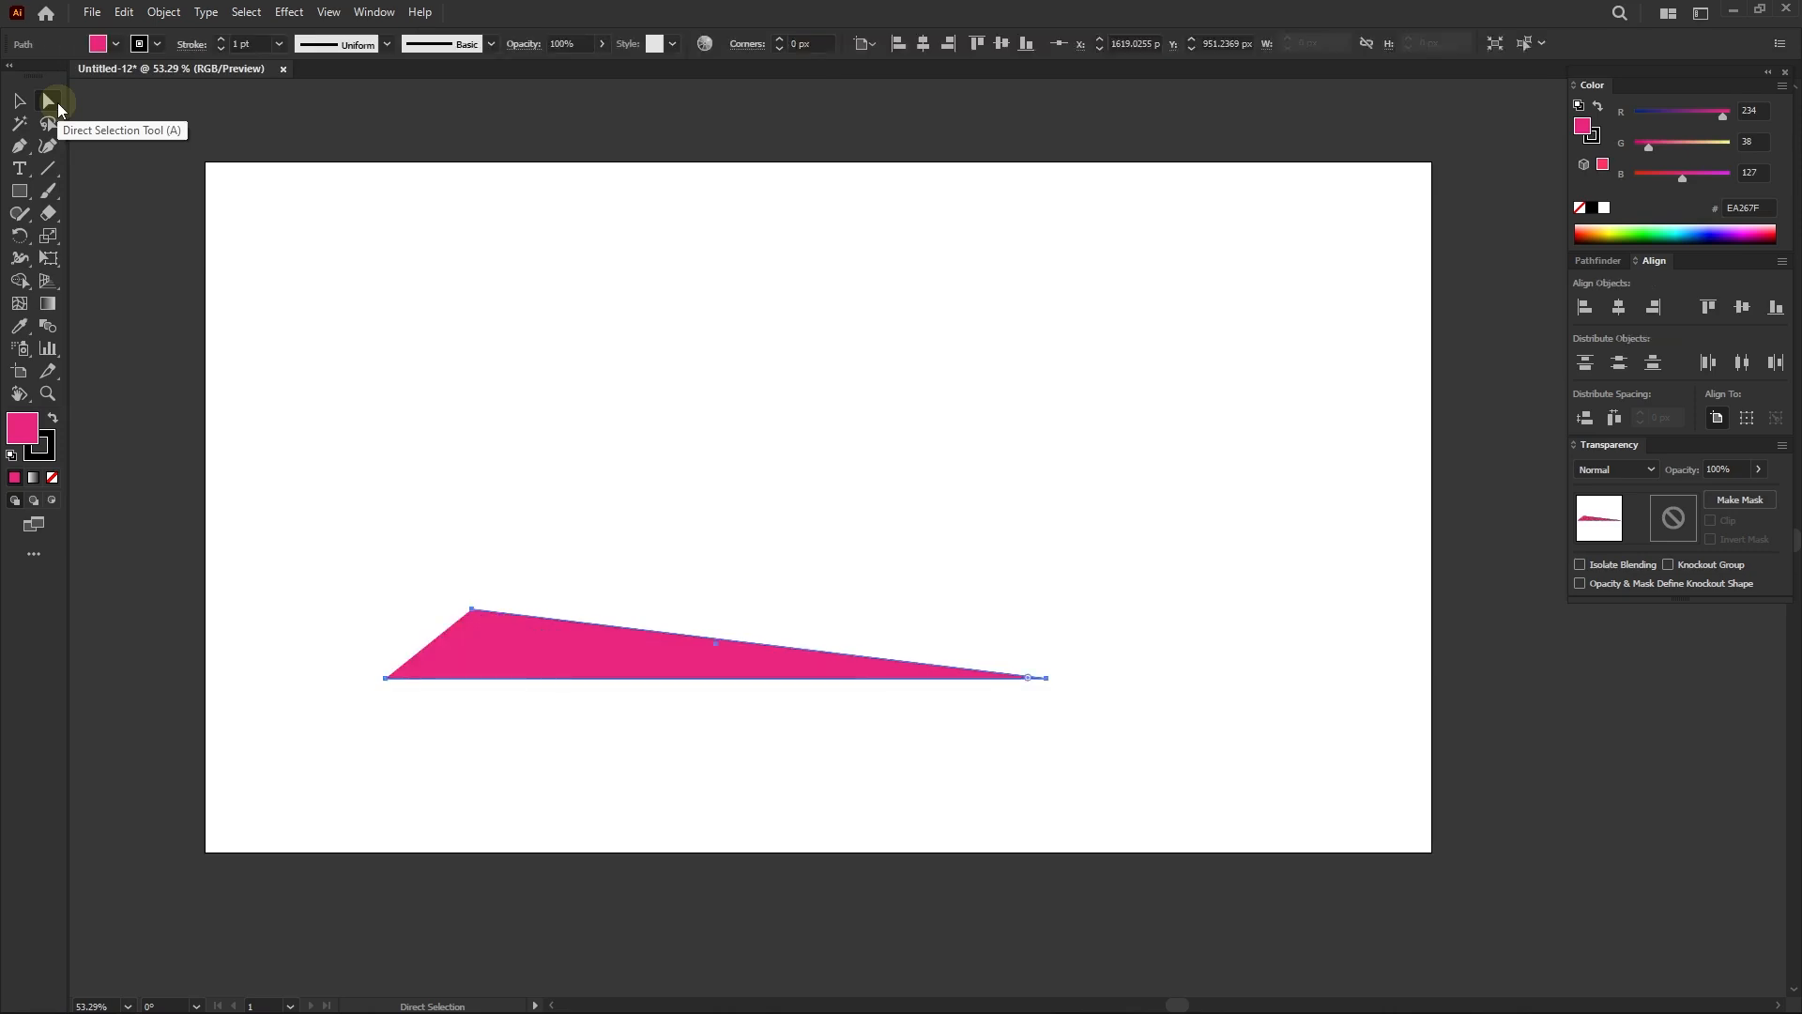
# - Activate the Ellipse tool and set the fill colour to blue (2892E8) in the Color Picker
pyautogui.rightClick(19, 191)
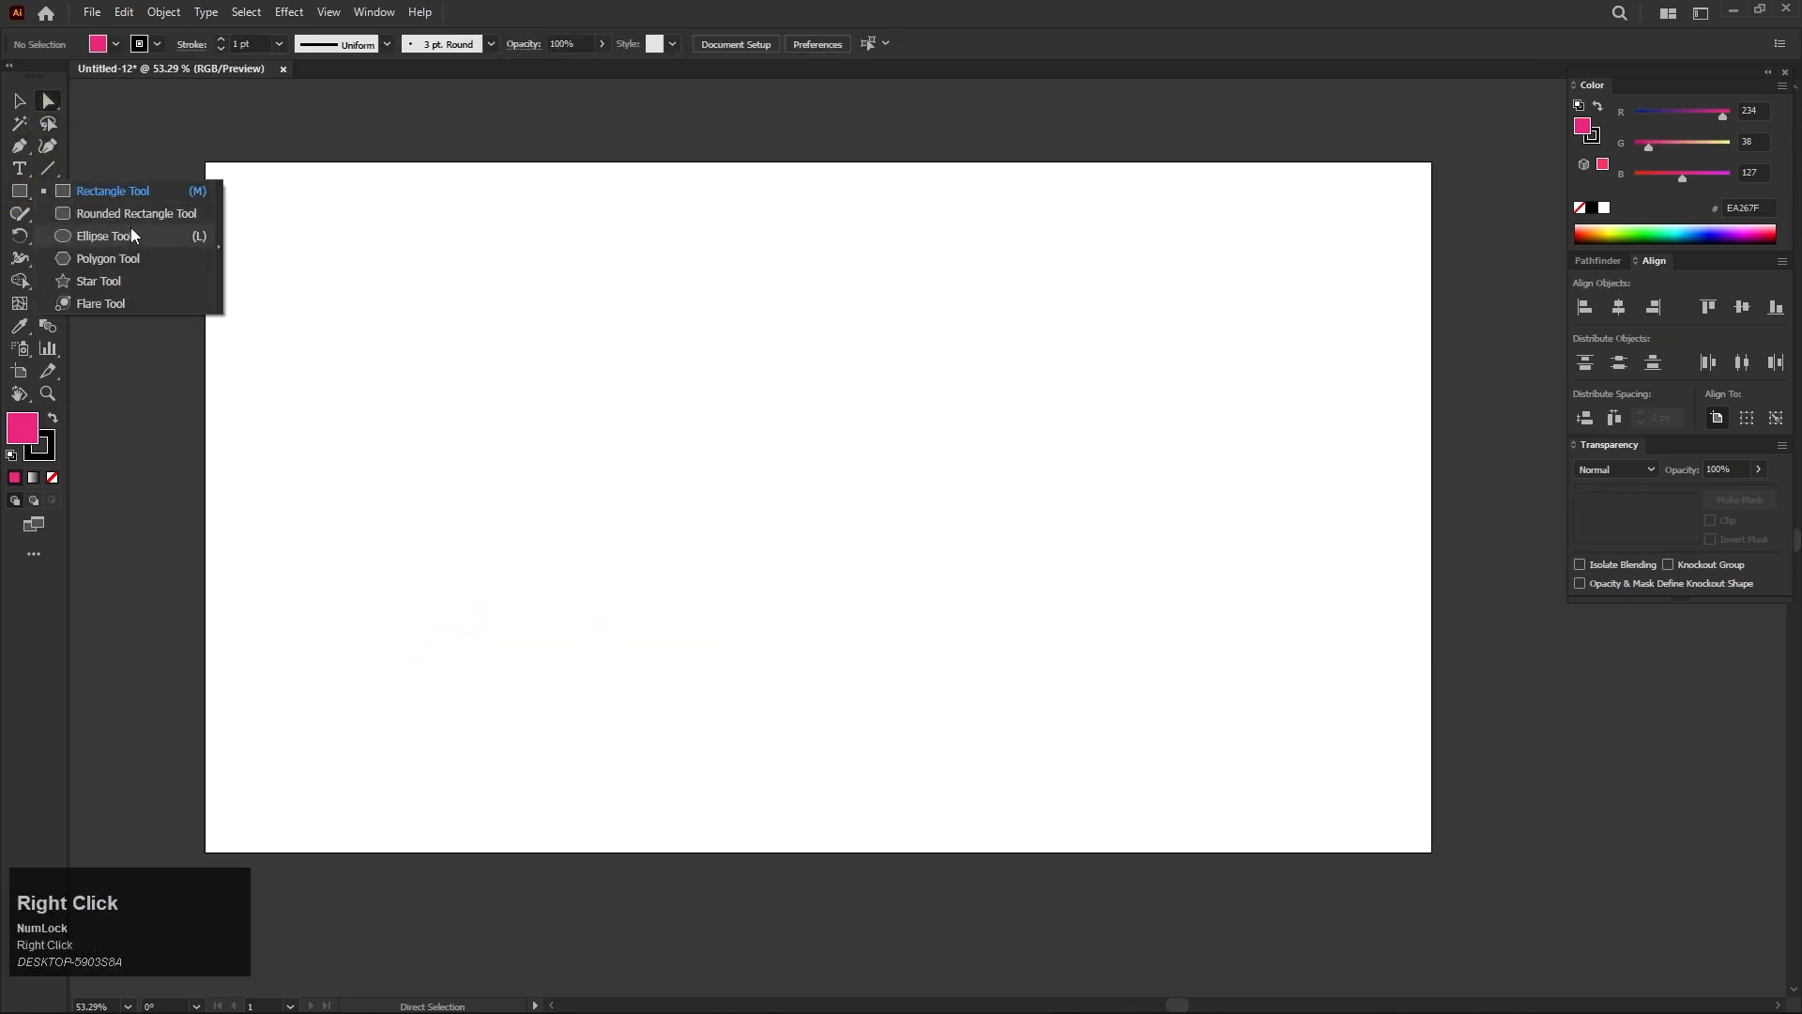
pyautogui.click(103, 236)
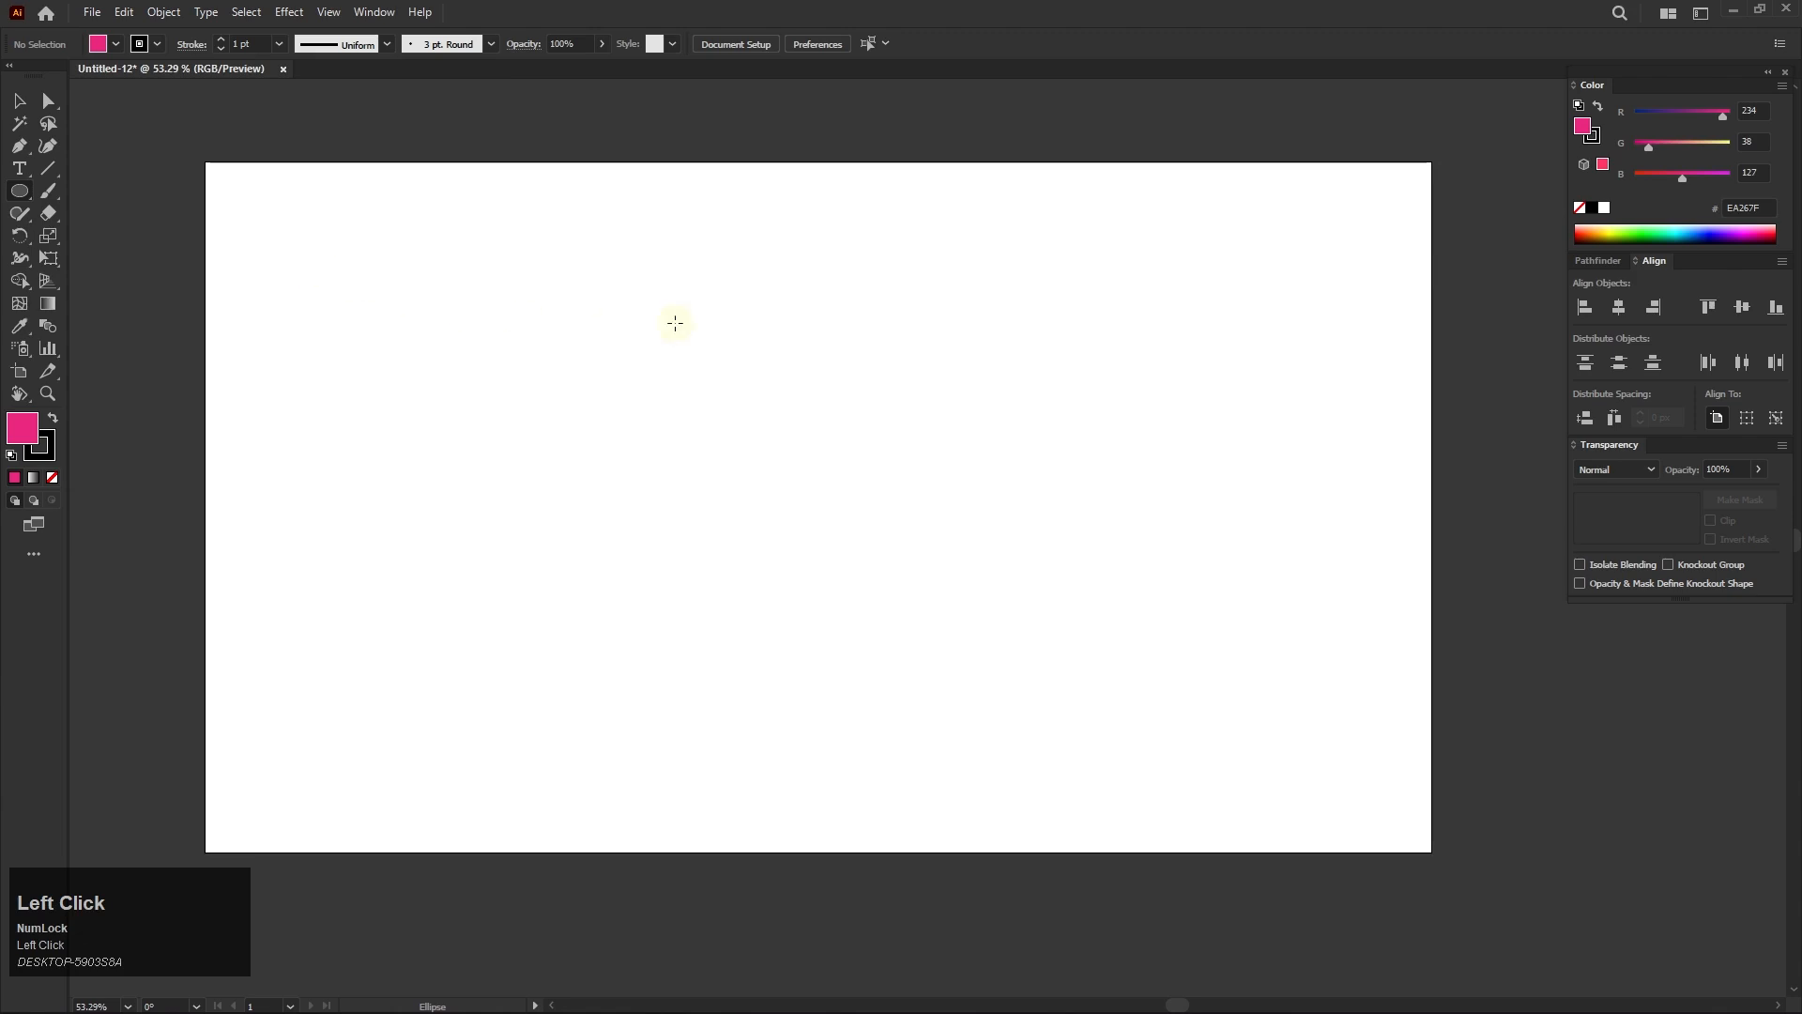
pyautogui.click(20, 448)
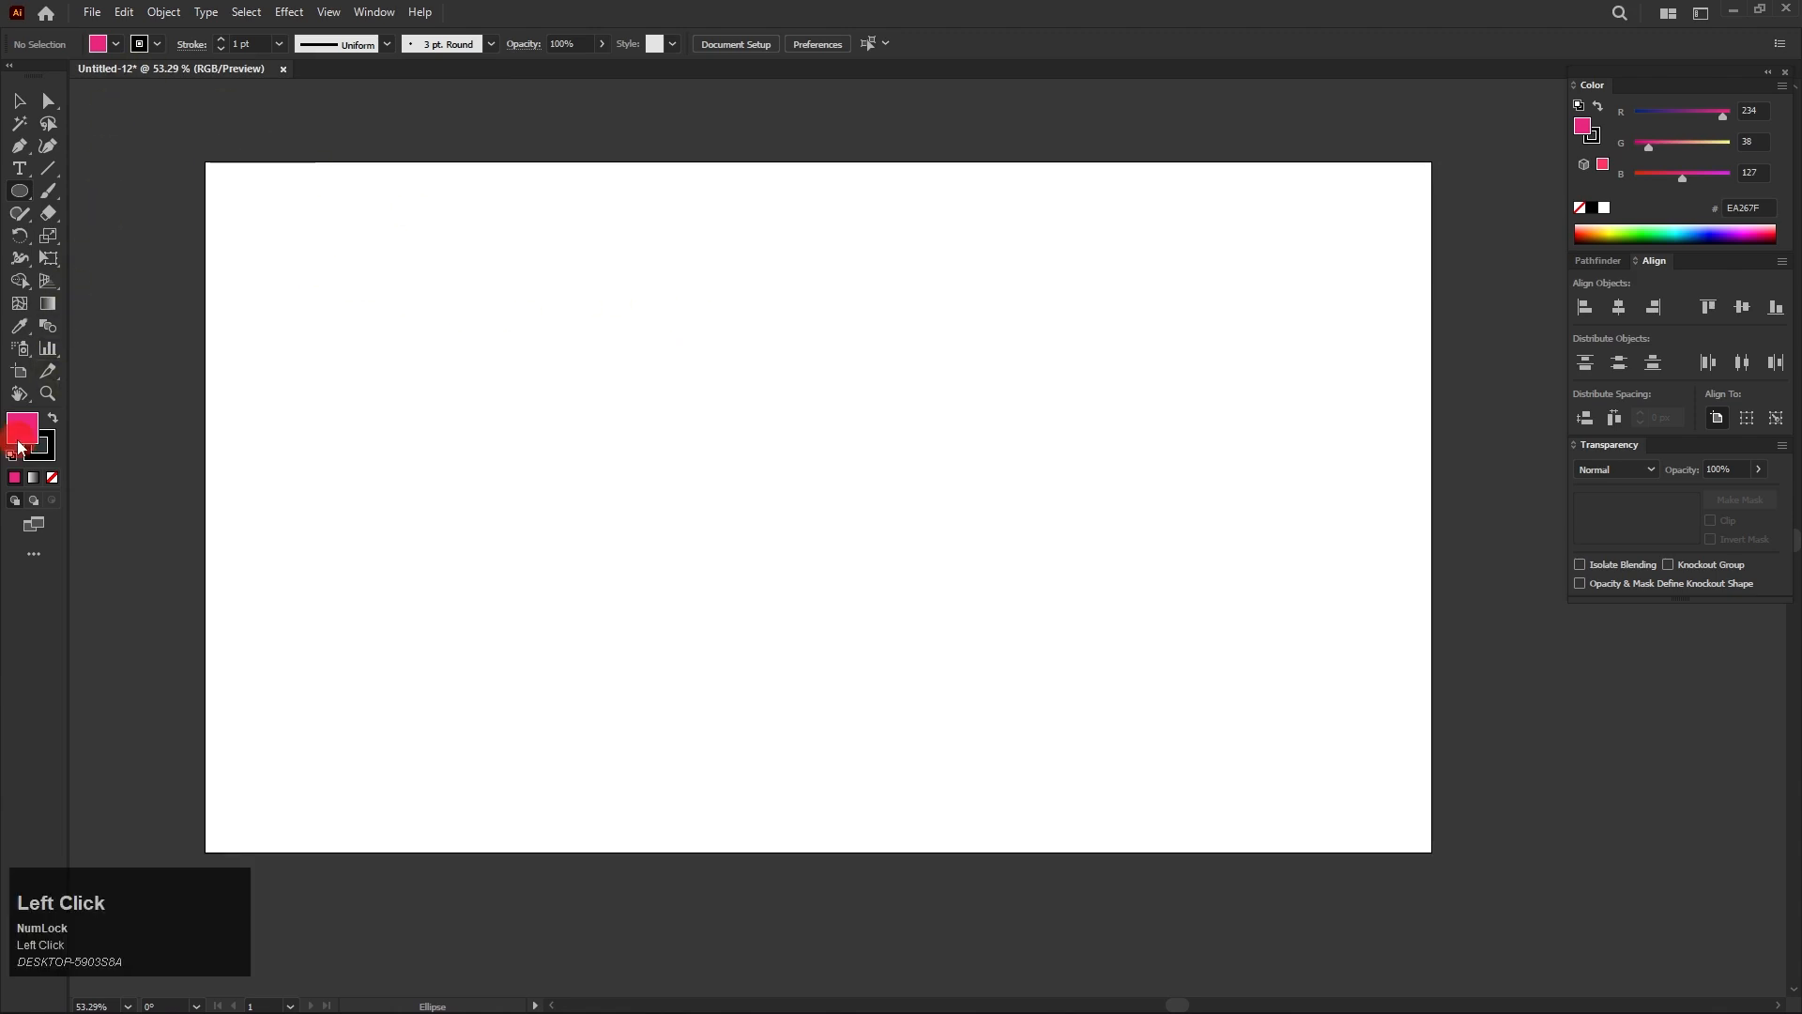
pyautogui.click(21, 448)
pyautogui.moveTo(939, 453); pyautogui.dragTo(941, 483)
pyautogui.click(1108, 382)
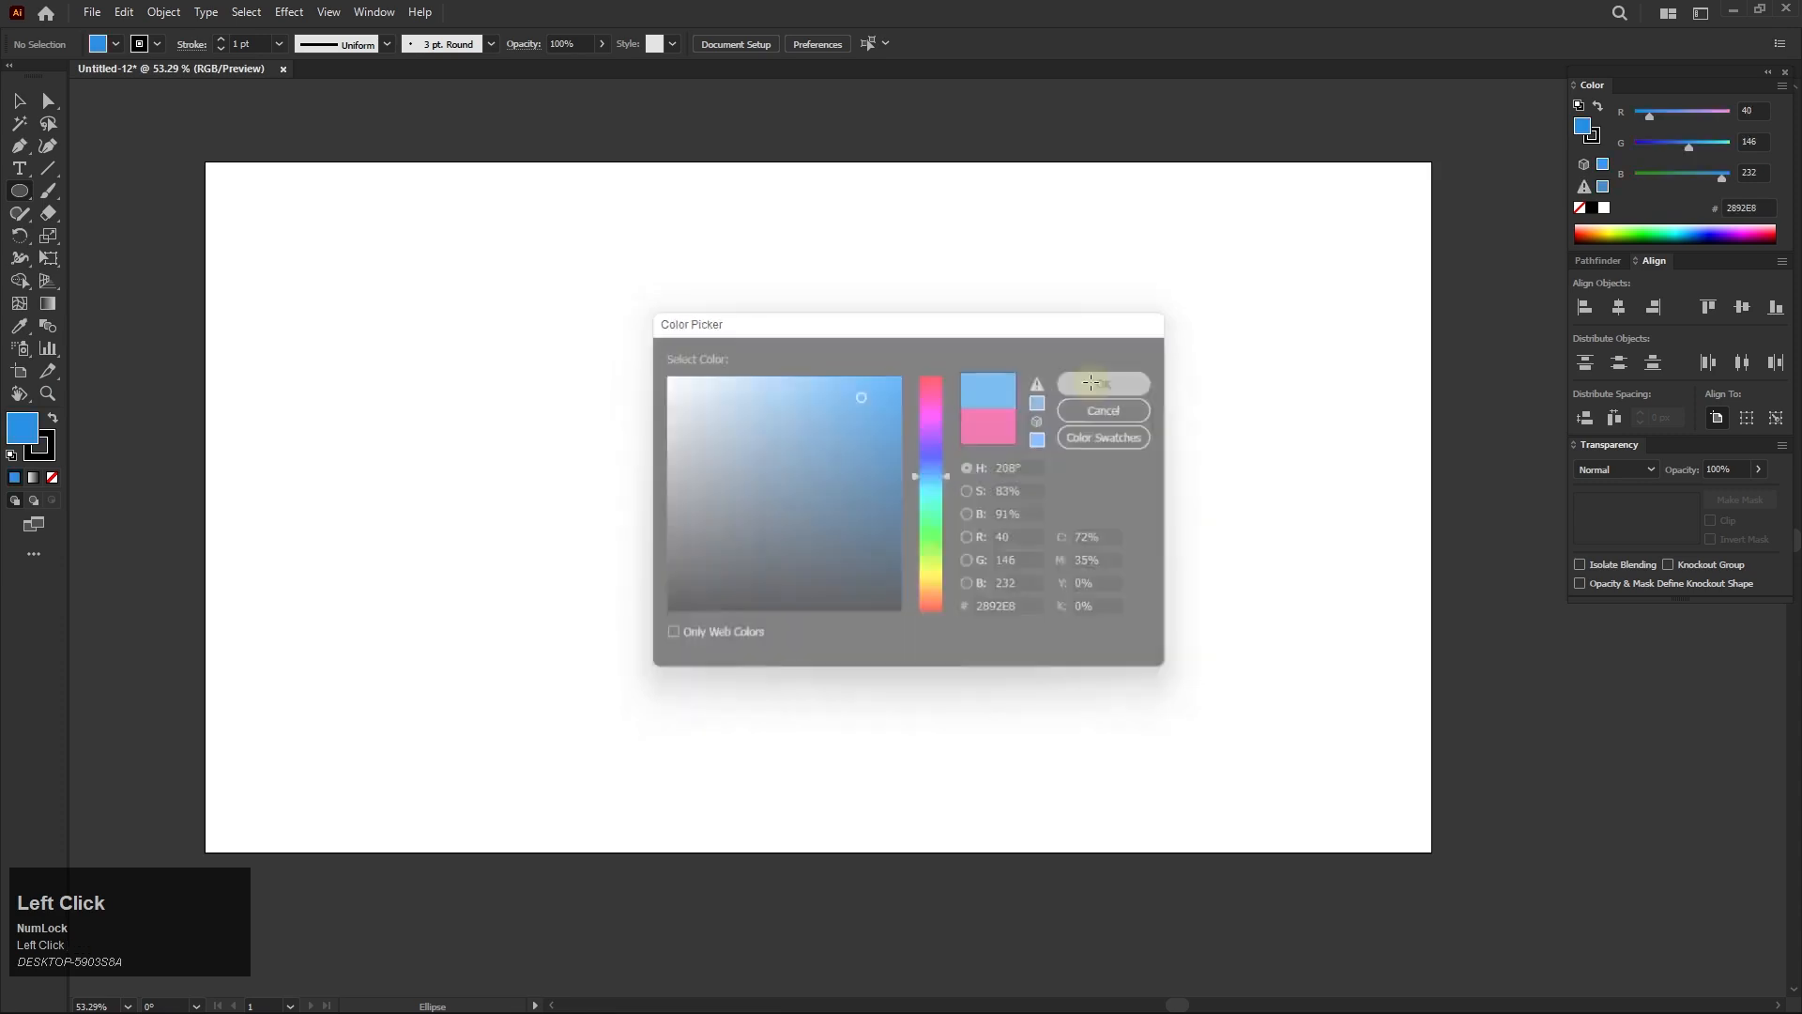
# - Draw a circle about 410 px in diameter on the artboard and stretch it to about 491 px wide
pyautogui.moveTo(523, 353); pyautogui.dragTo(791, 611)
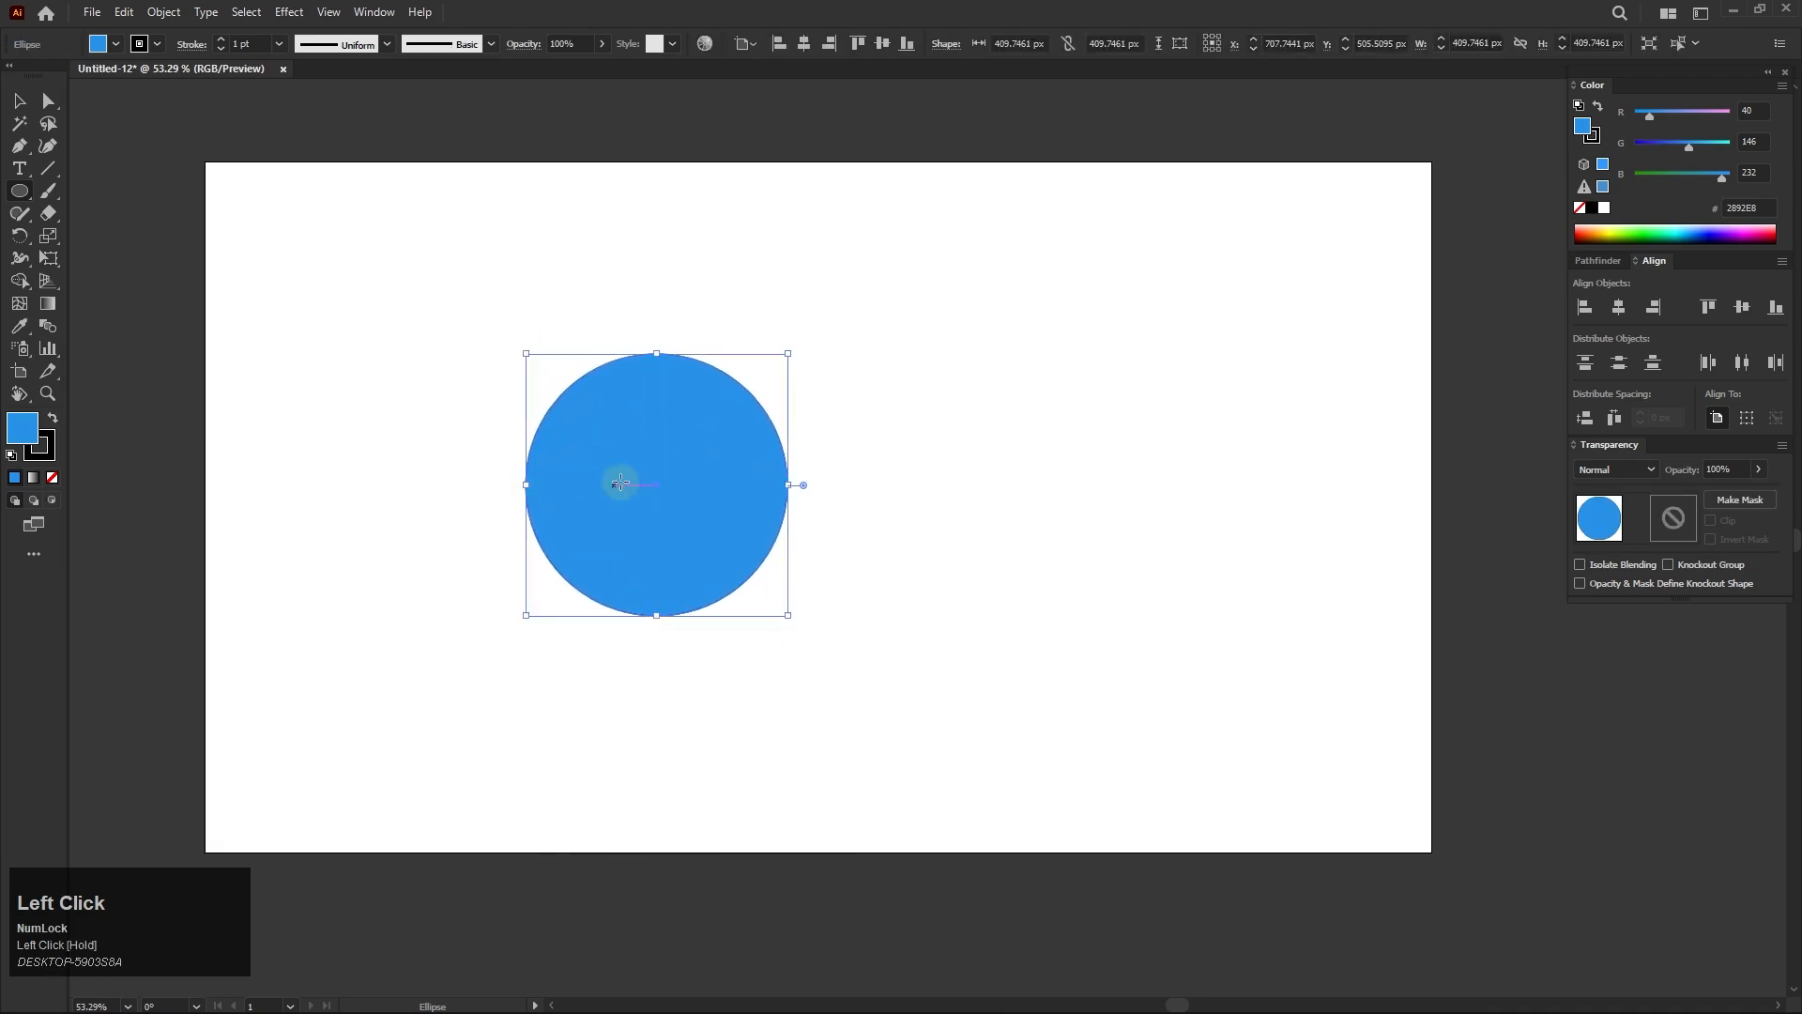
pyautogui.moveTo(788, 490); pyautogui.dragTo(840, 490)
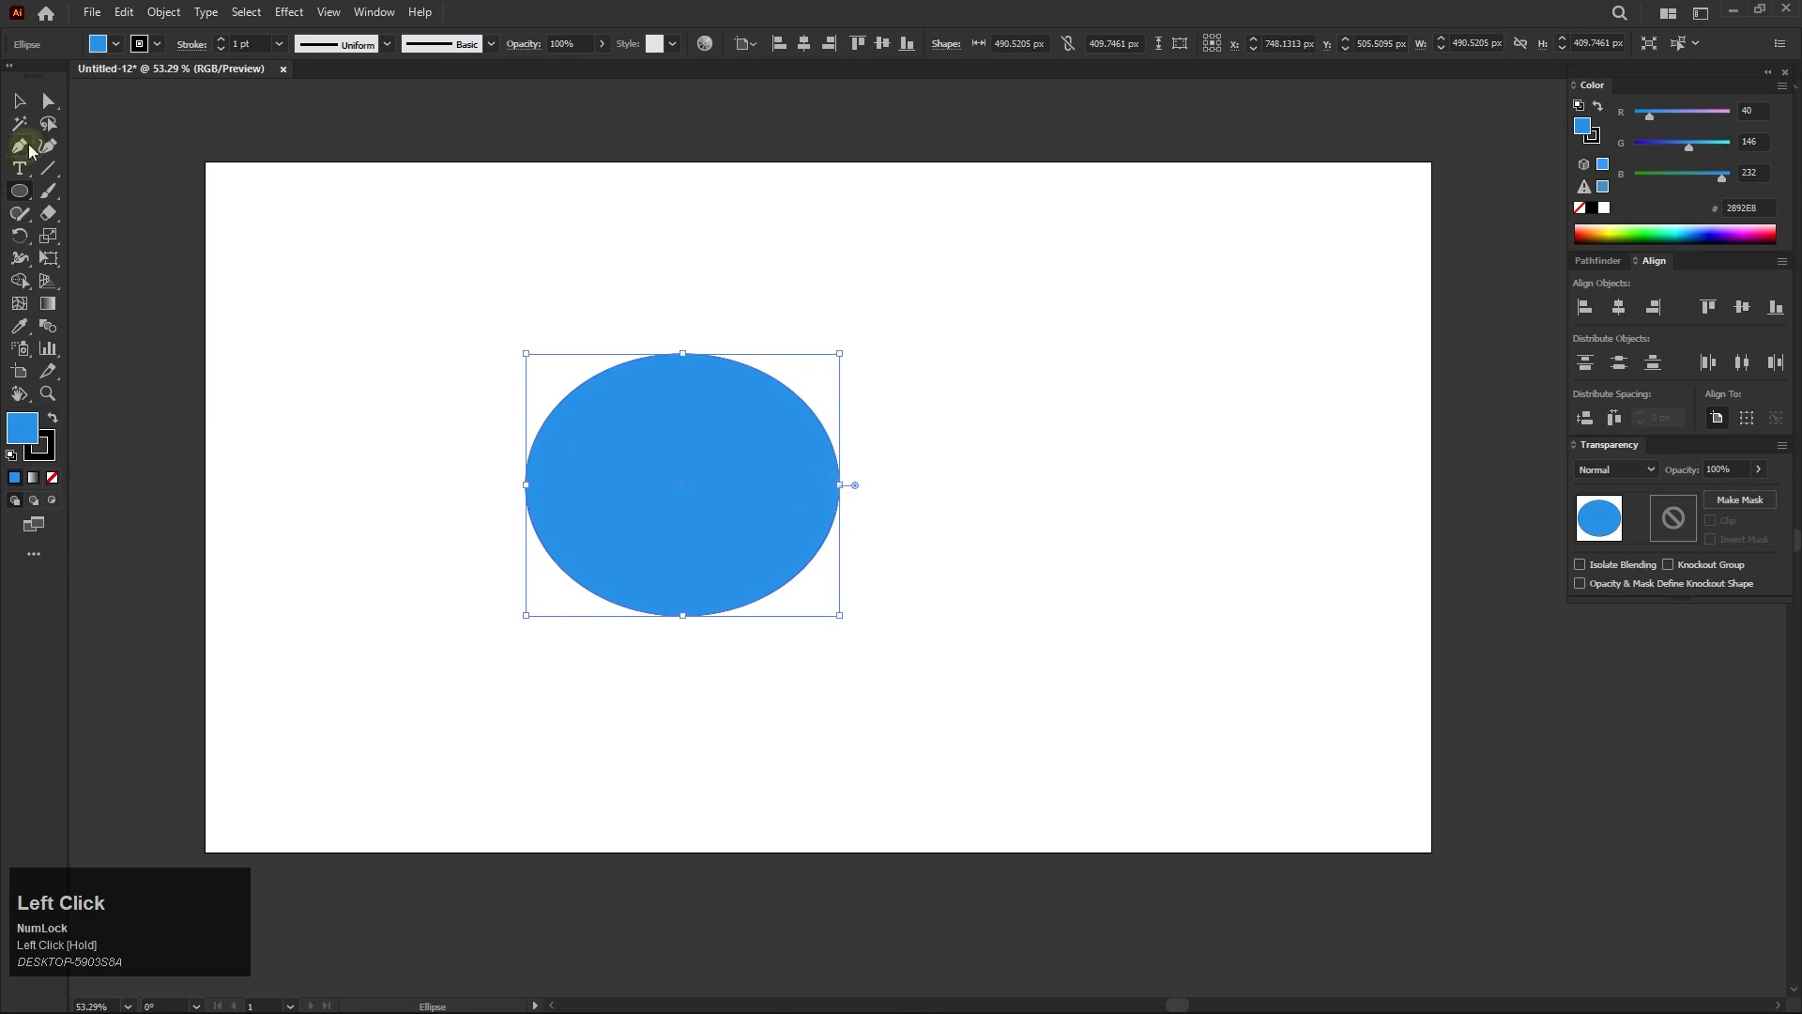
# - Move the blue ellipse slightly down and to the left with the Selection tool, and delete it
pyautogui.click(19, 101)
pyautogui.click(357, 308)
pyautogui.moveTo(629, 422); pyautogui.dragTo(575, 457)
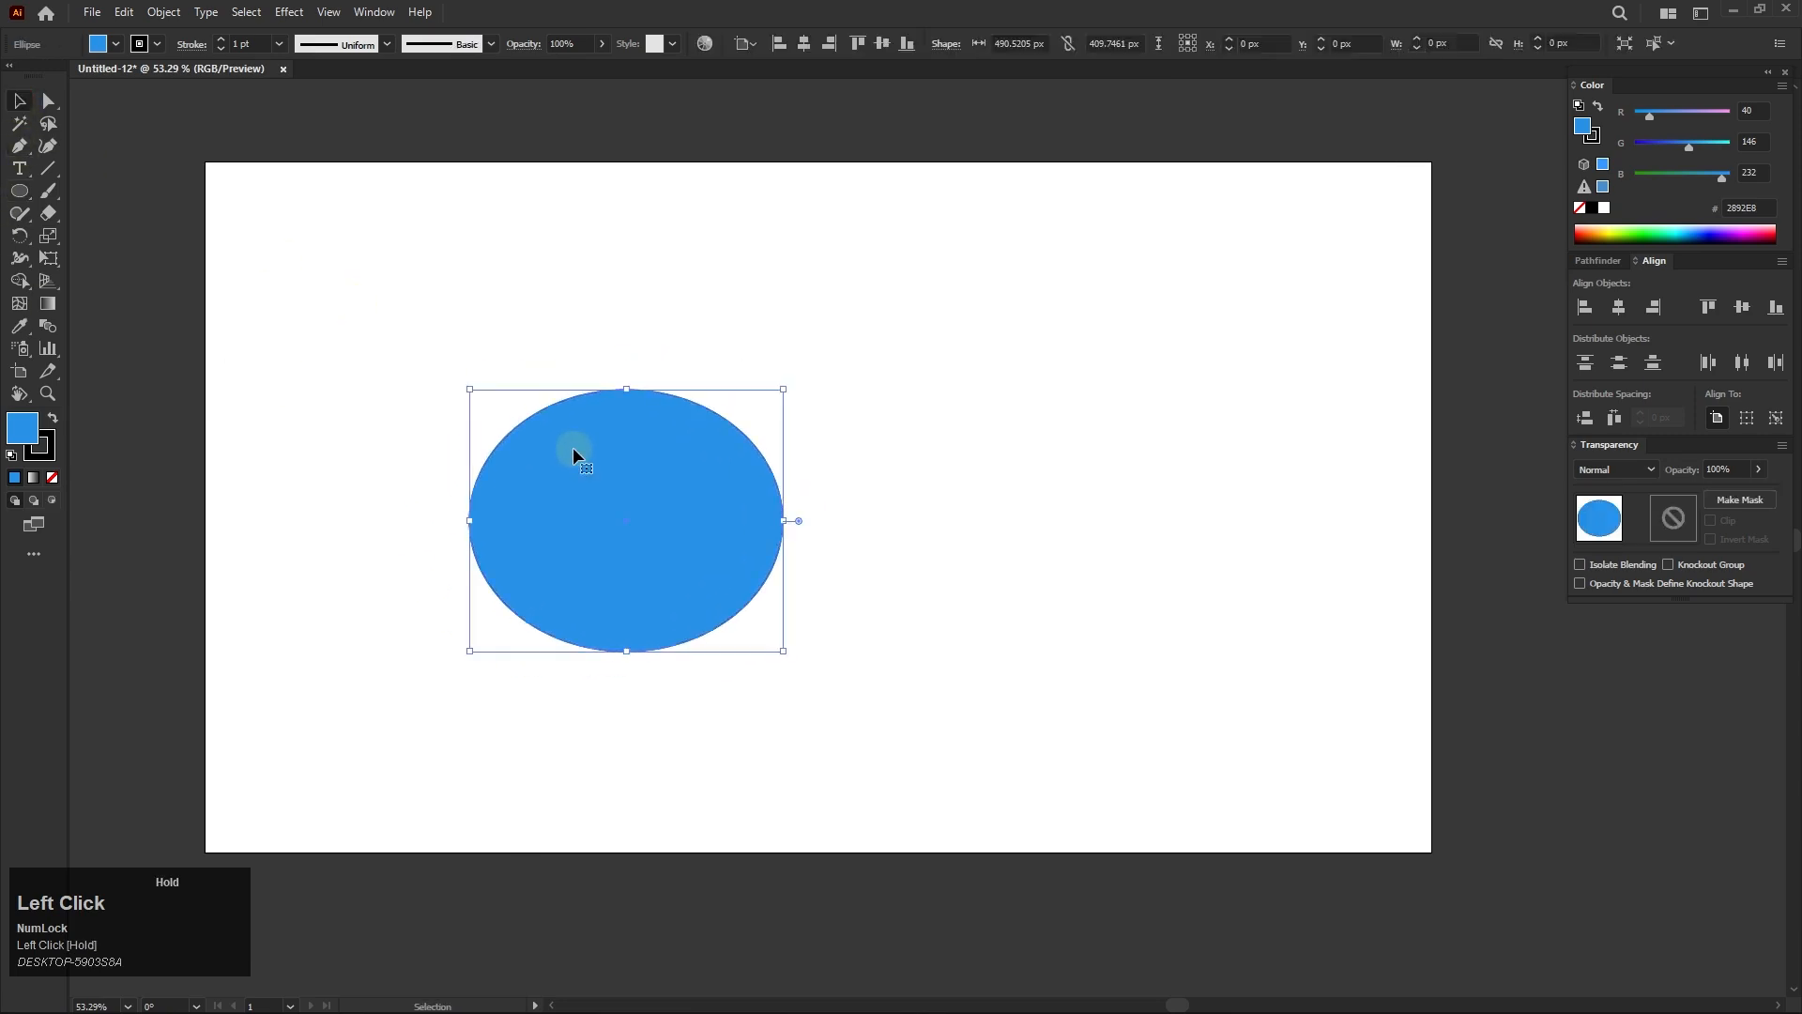
pyautogui.press('Delete')
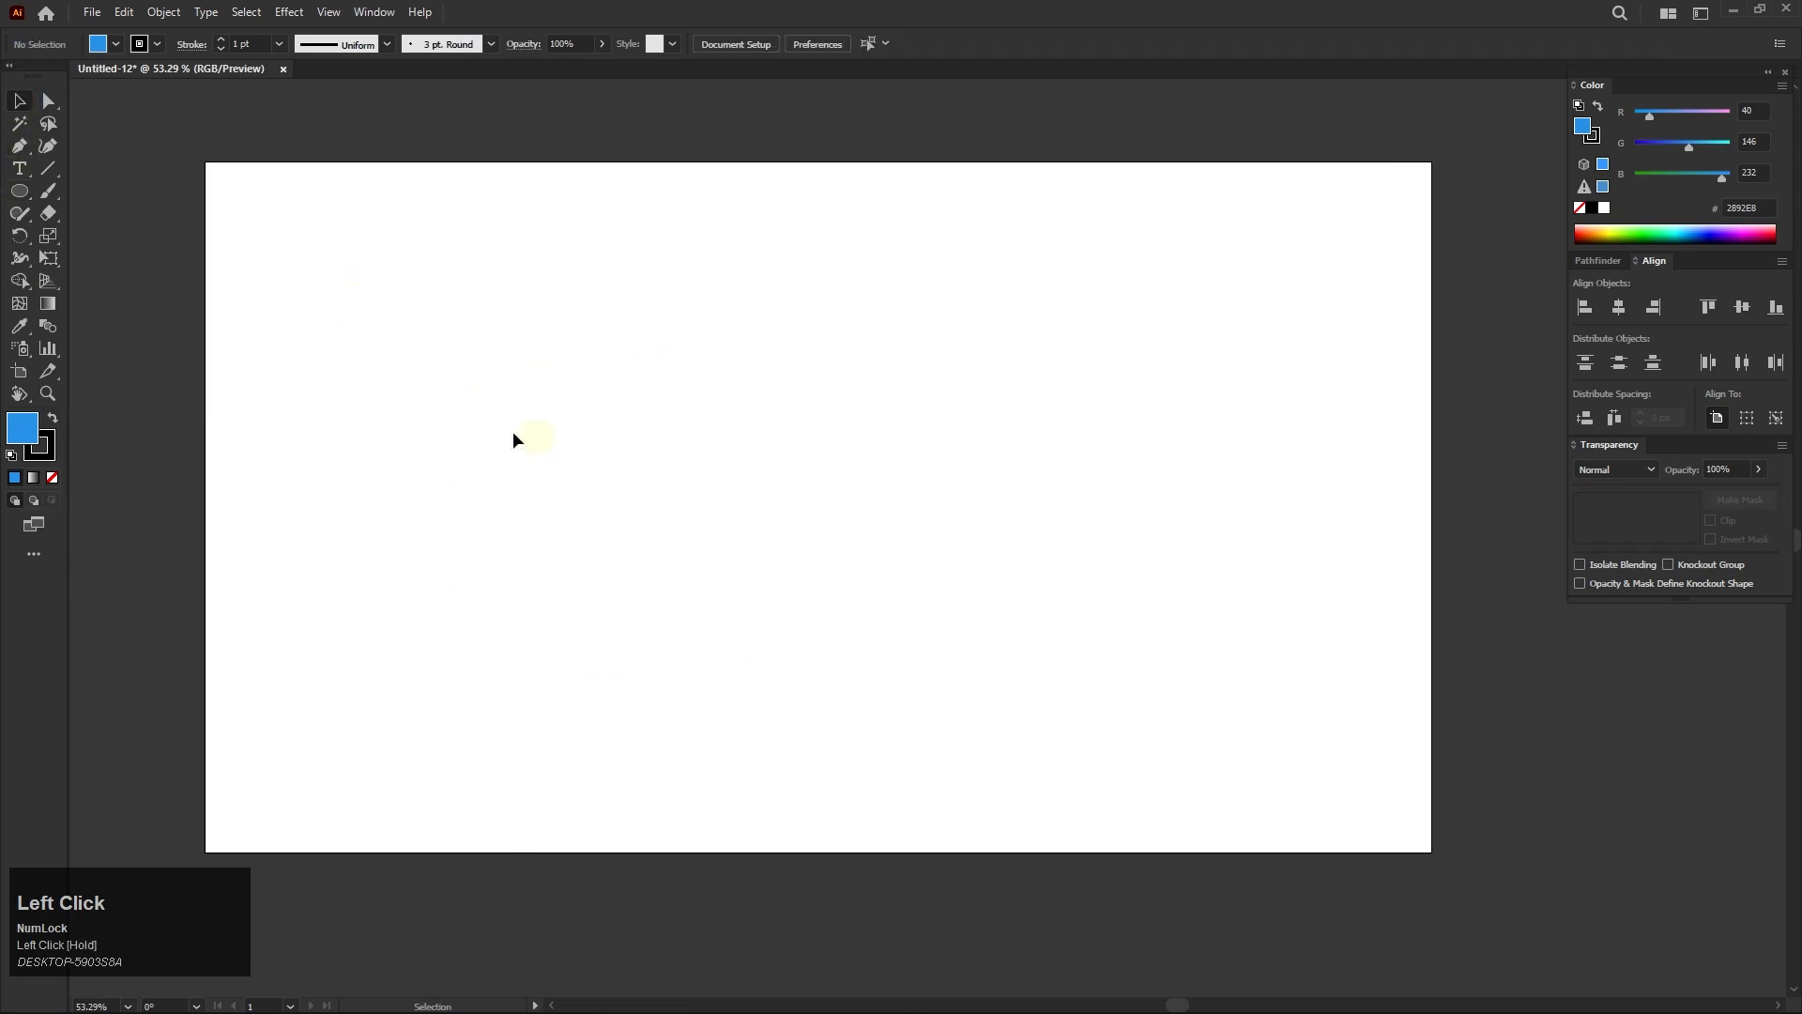
# - Draw a blue circle about 382 px in diameter and move it close to the artboard's left edge
pyautogui.click(17, 192)
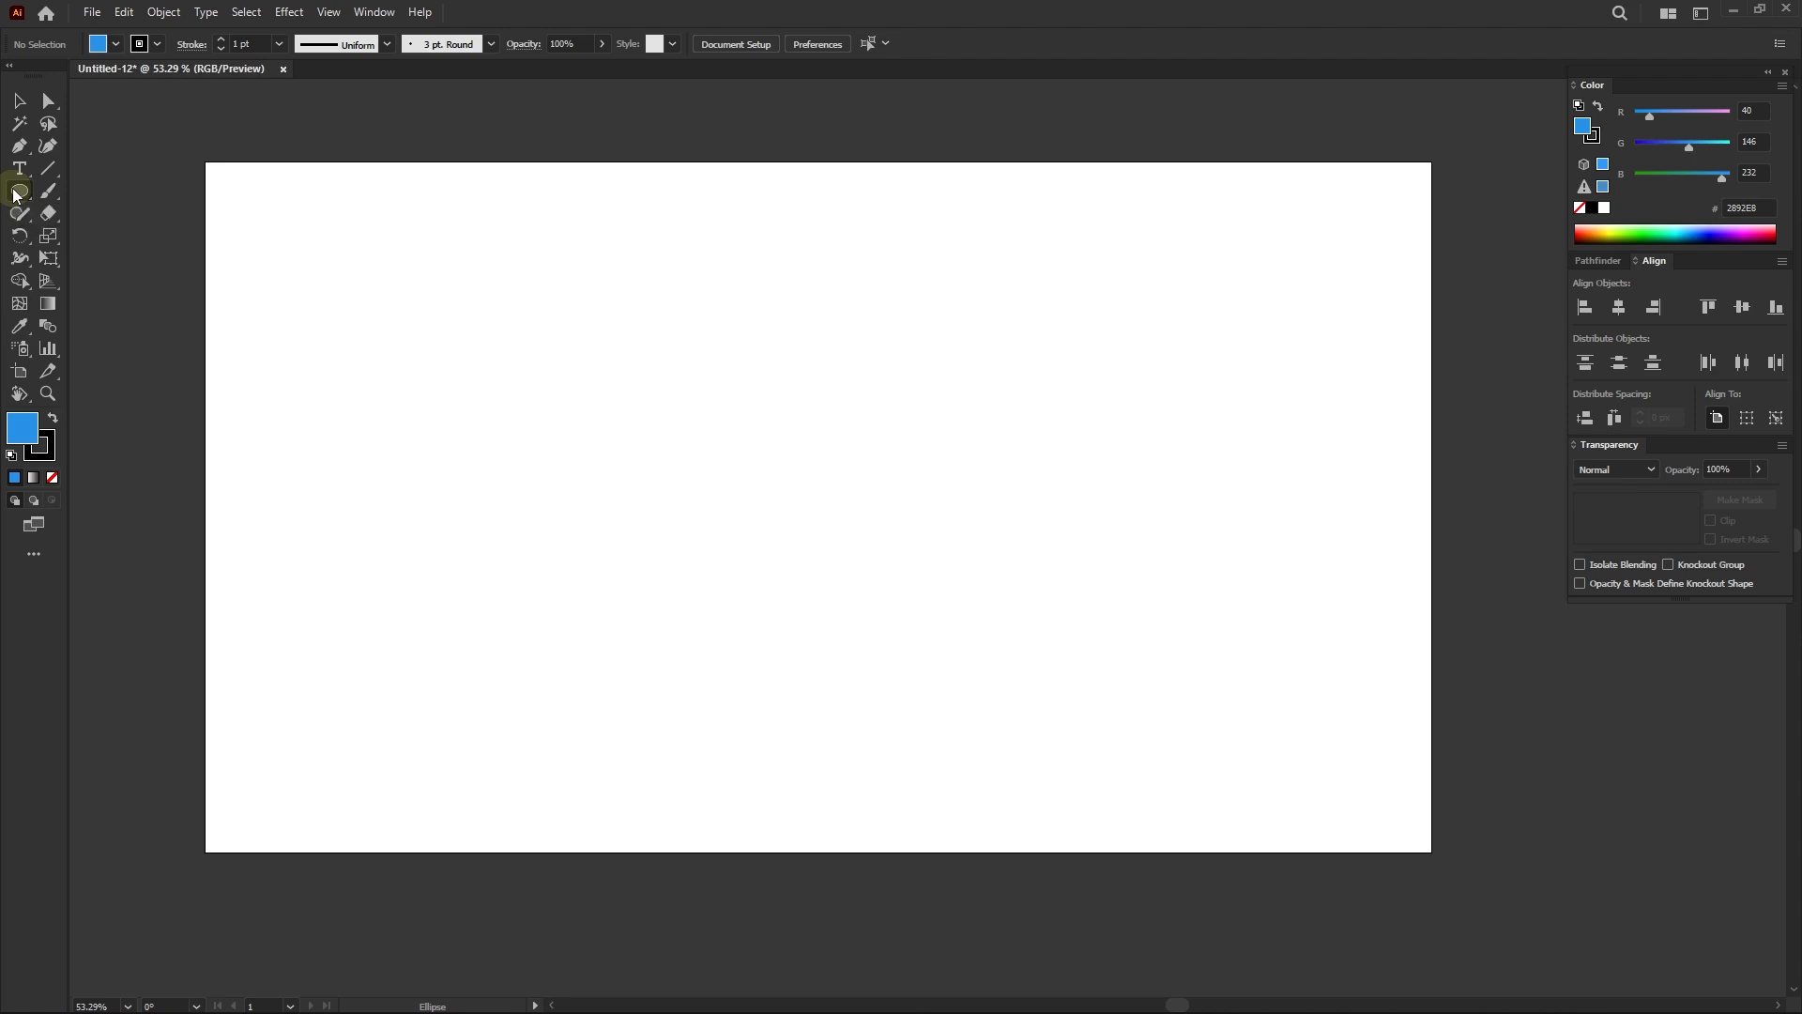
pyautogui.moveTo(500, 280)
pyautogui.mouseDown()
pyautogui.moveTo(454, 270)
pyautogui.moveTo(547, 414)
pyautogui.moveTo(942, 713)
pyautogui.moveTo(698, 577)
pyautogui.moveTo(447, 282)
pyautogui.moveTo(676, 562)
pyautogui.moveTo(498, 314)
pyautogui.moveTo(703, 514)
pyautogui.mouseUp()
pyautogui.click(19, 101)
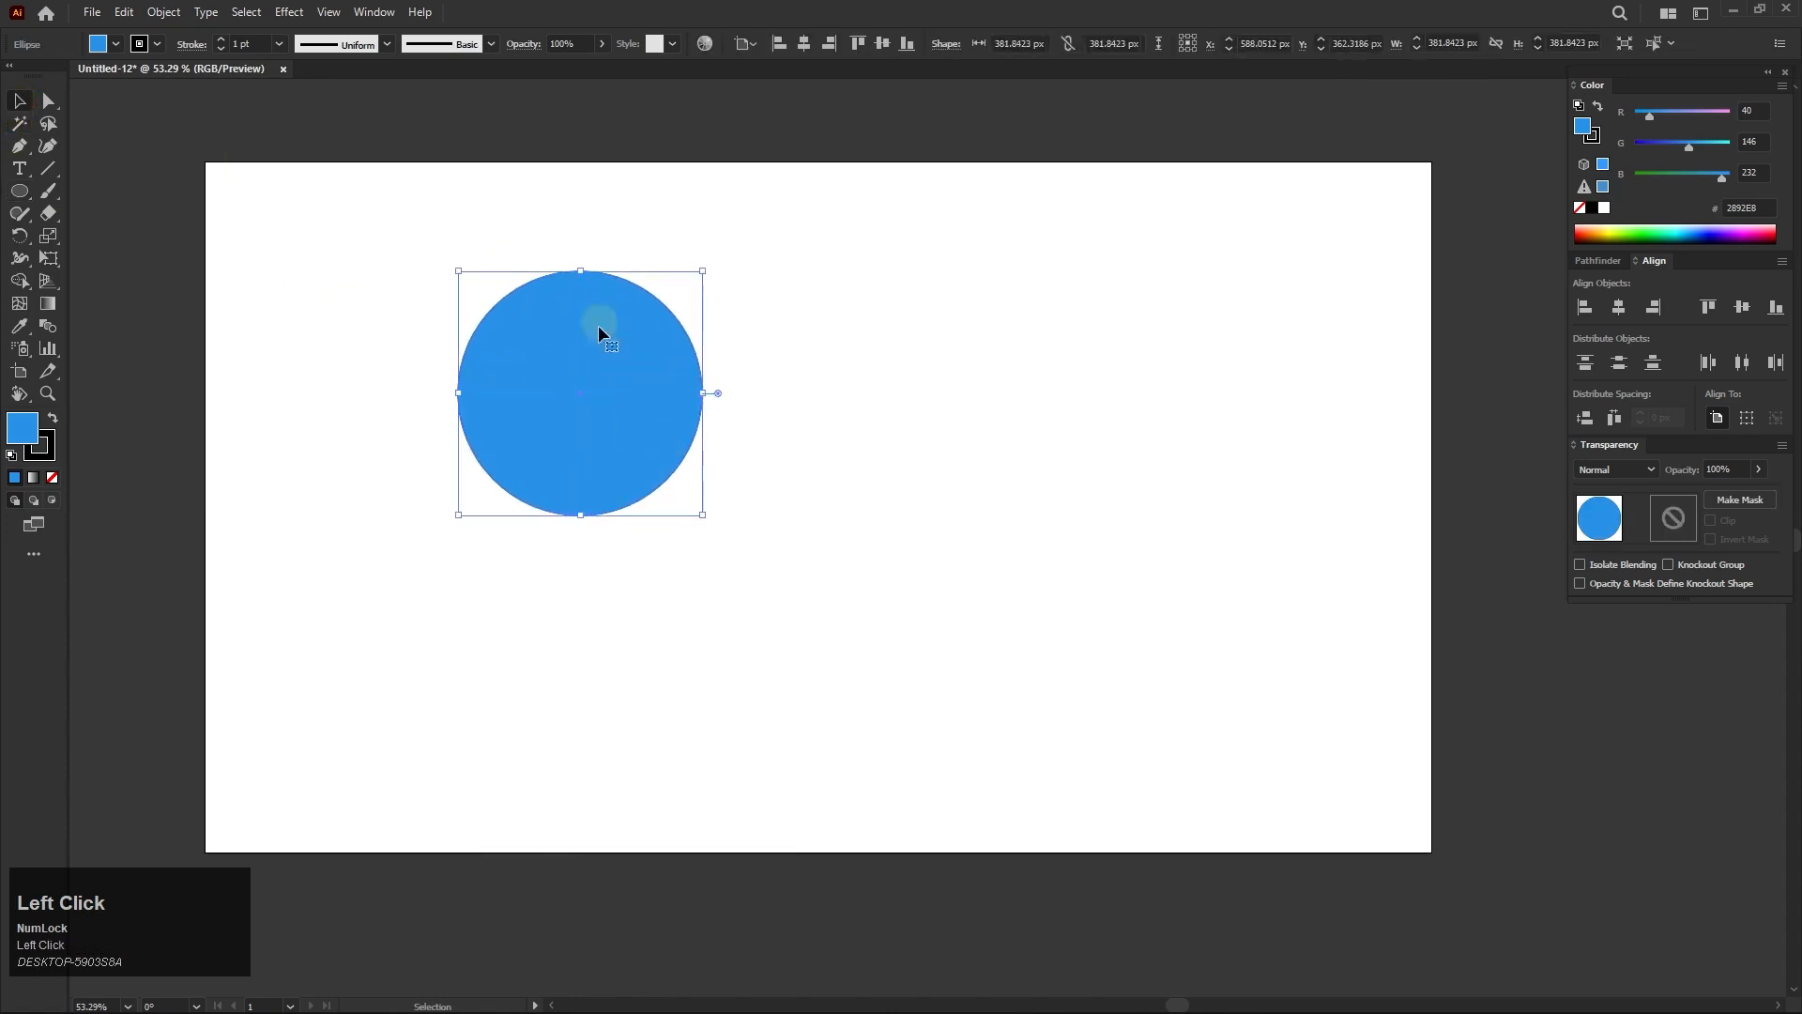
pyautogui.moveTo(603, 391); pyautogui.dragTo(360, 405)
pyautogui.click(624, 431)
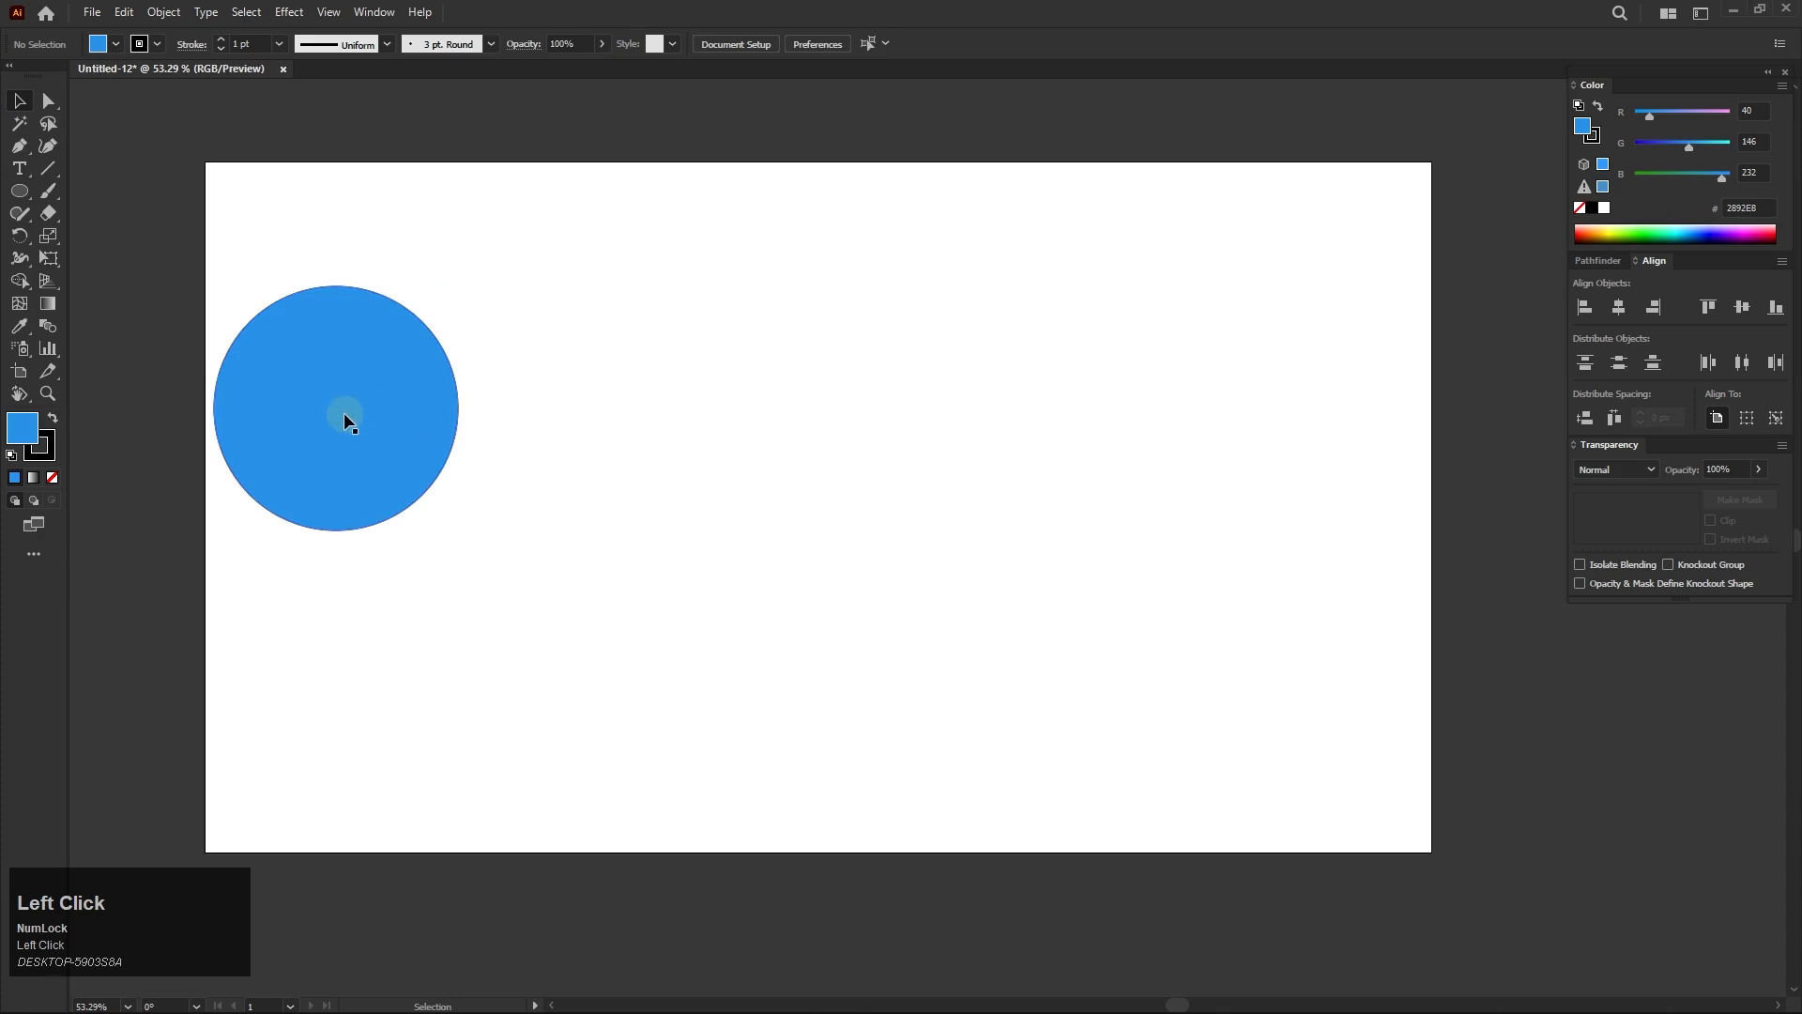
# - Draw a square about 376 px wide beside the circle with the Rectangle tool, its top edge level with the circle's top
pyautogui.rightClick(19, 191)
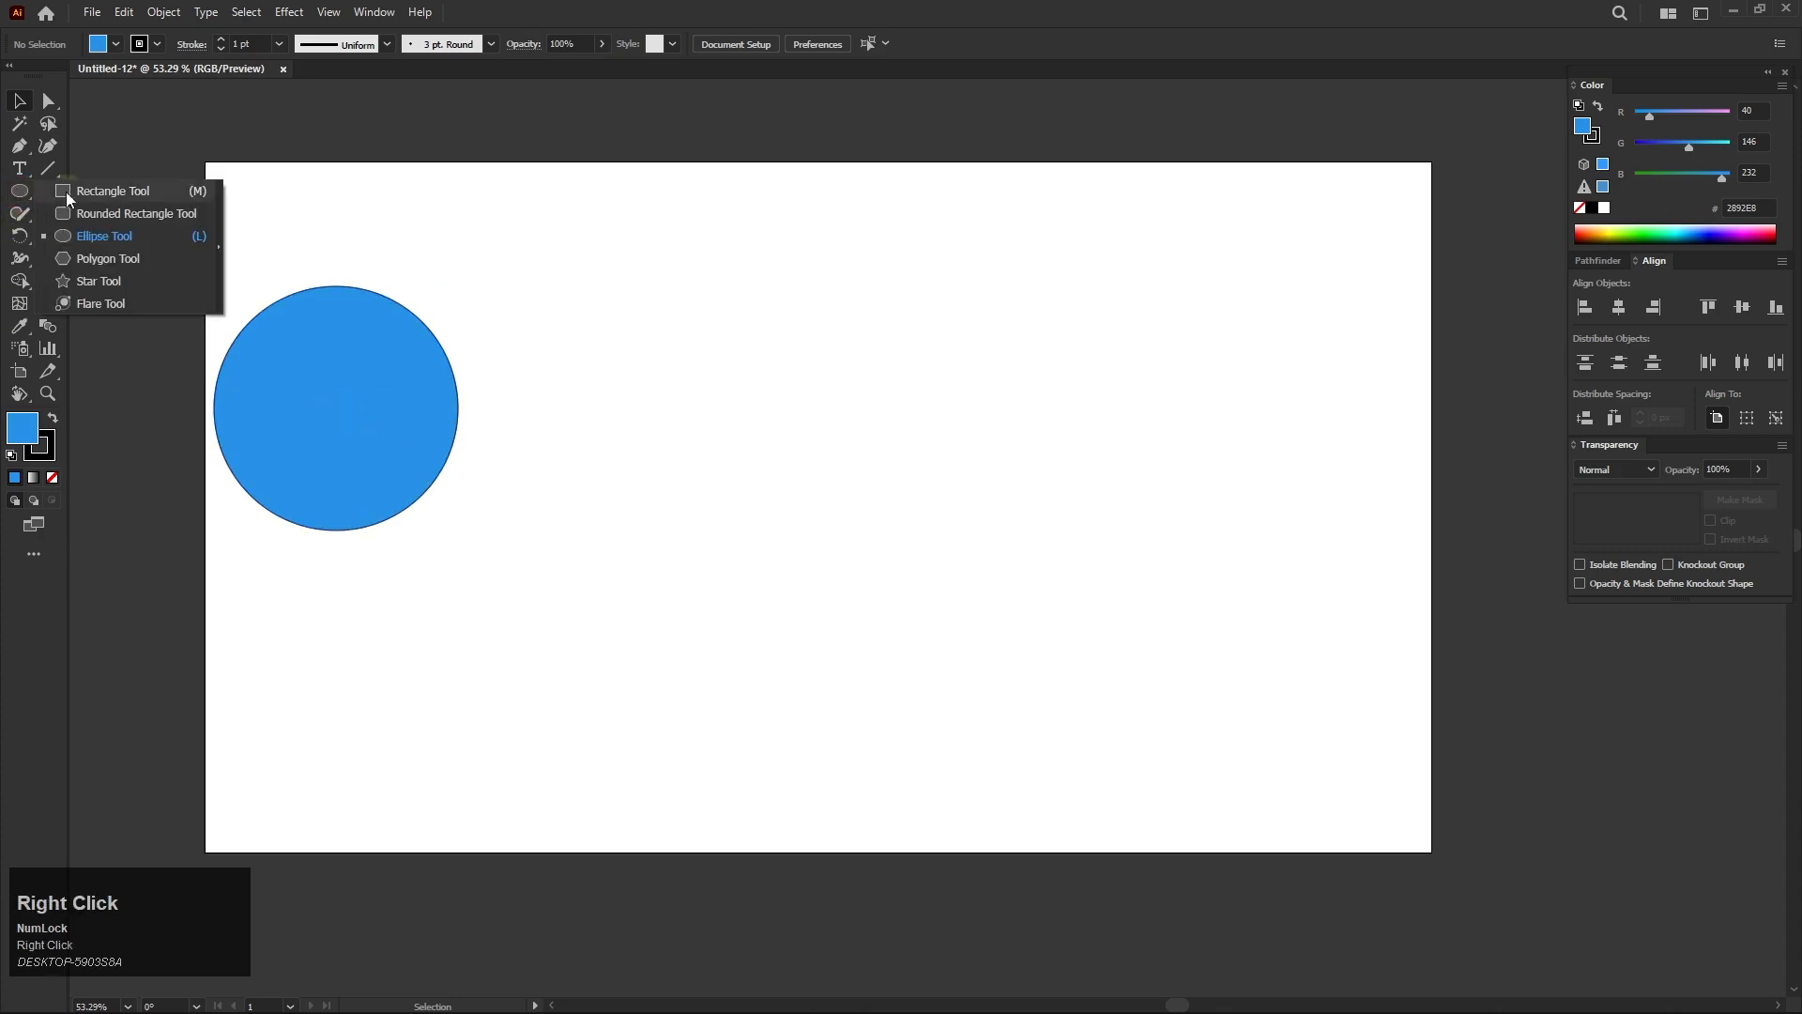
pyautogui.click(114, 193)
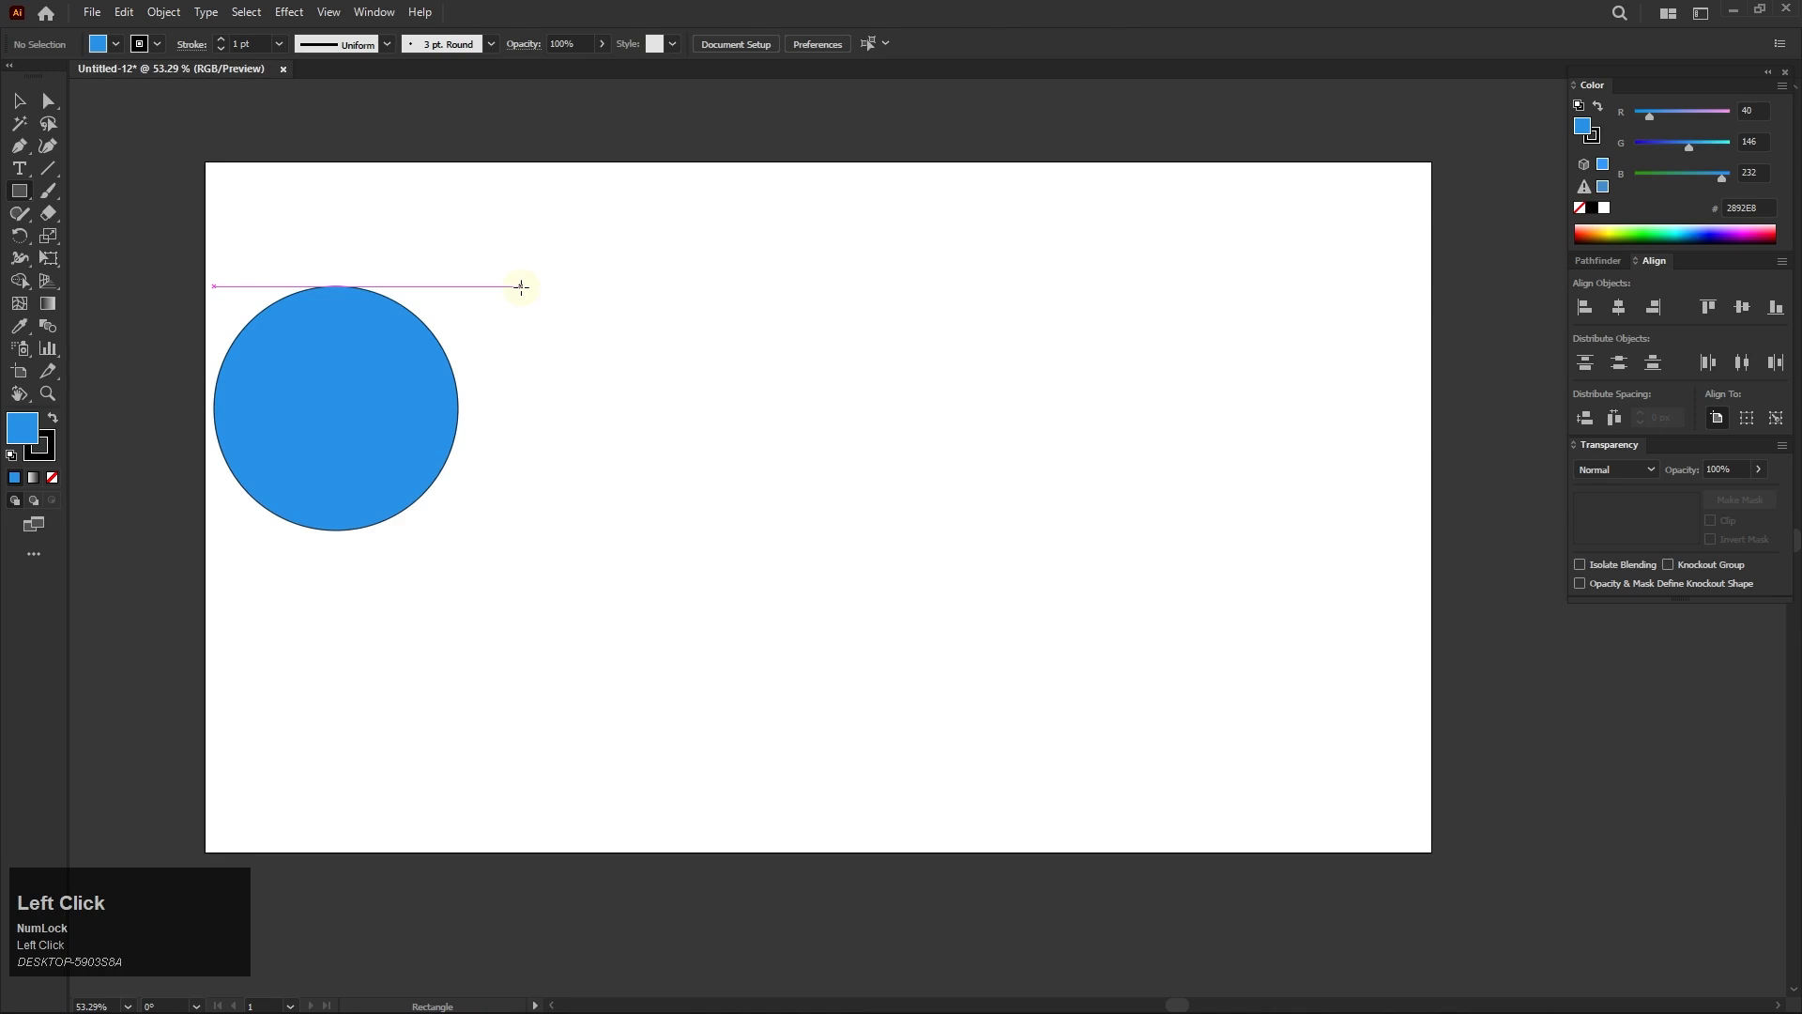
pyautogui.moveTo(521, 287); pyautogui.dragTo(732, 524)
# - Draw four more rectangles of different proportions below and to the right of the square, including one about 620 by 97 px
pyautogui.moveTo(392, 583); pyautogui.dragTo(789, 645)
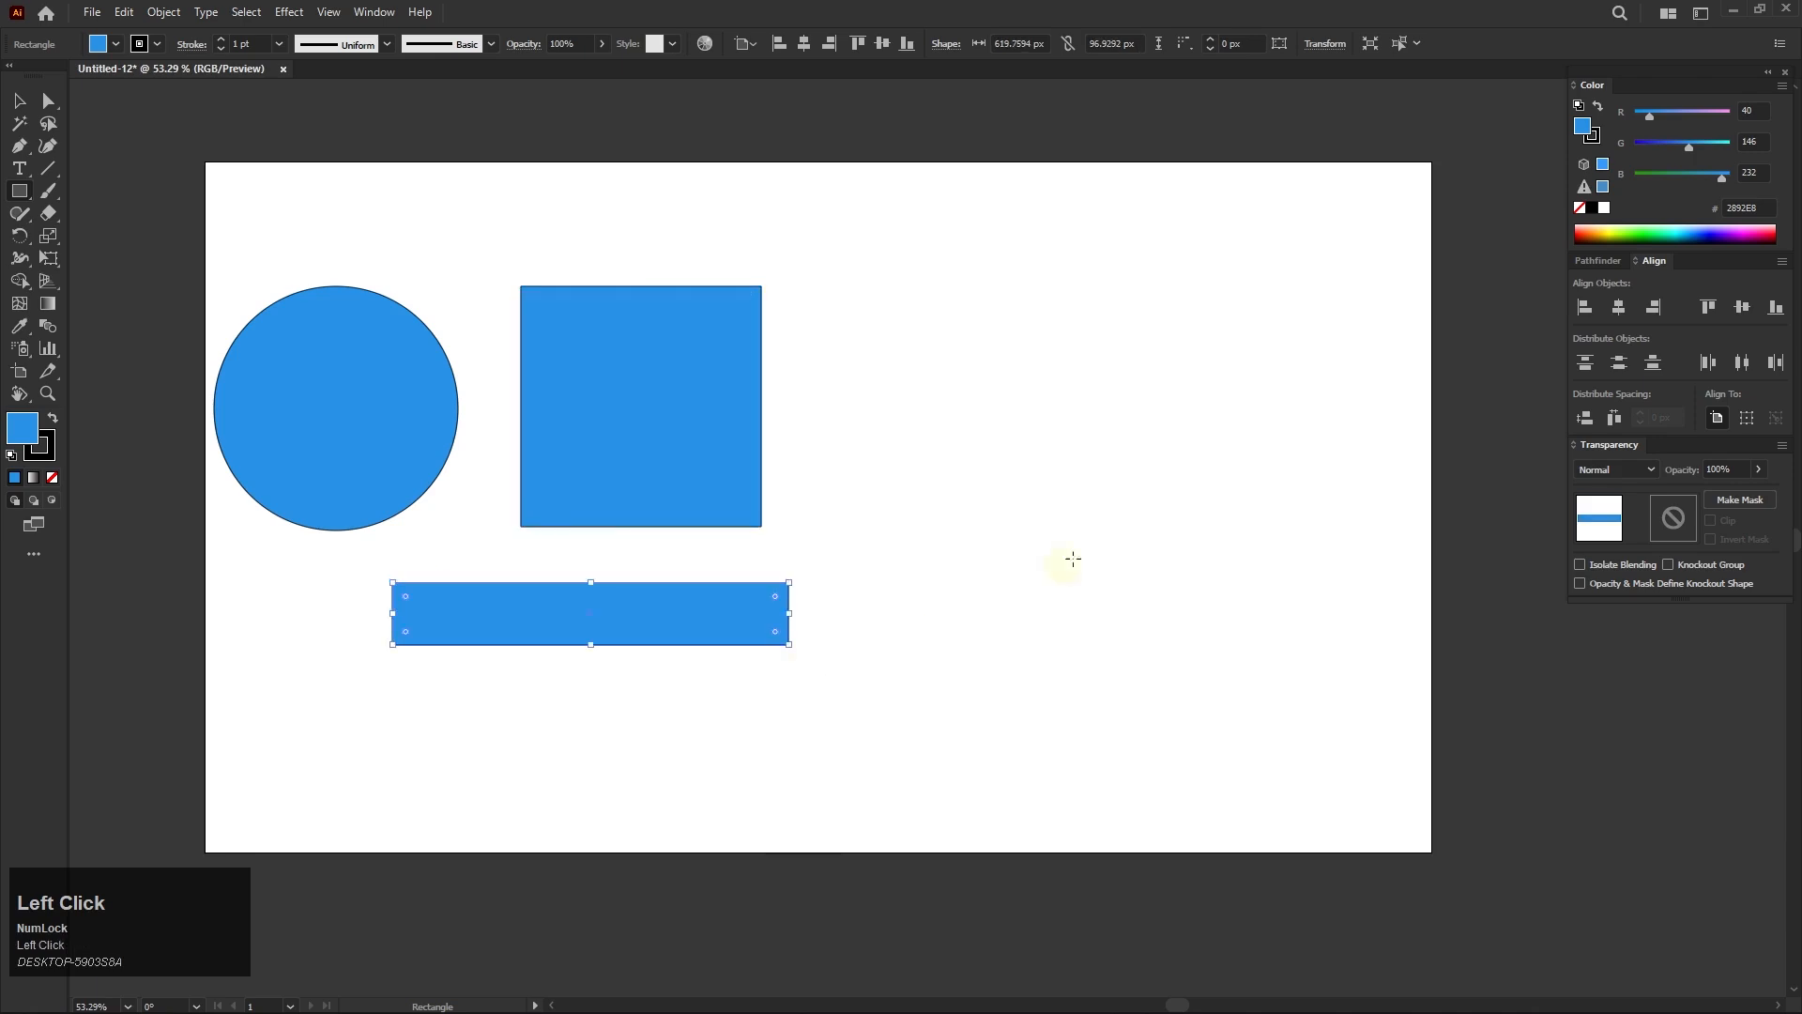
pyautogui.moveTo(1087, 548); pyautogui.dragTo(771, 772)
pyautogui.moveTo(1483, 375); pyautogui.dragTo(1124, 286)
pyautogui.moveTo(1128, 200); pyautogui.dragTo(1336, 549)
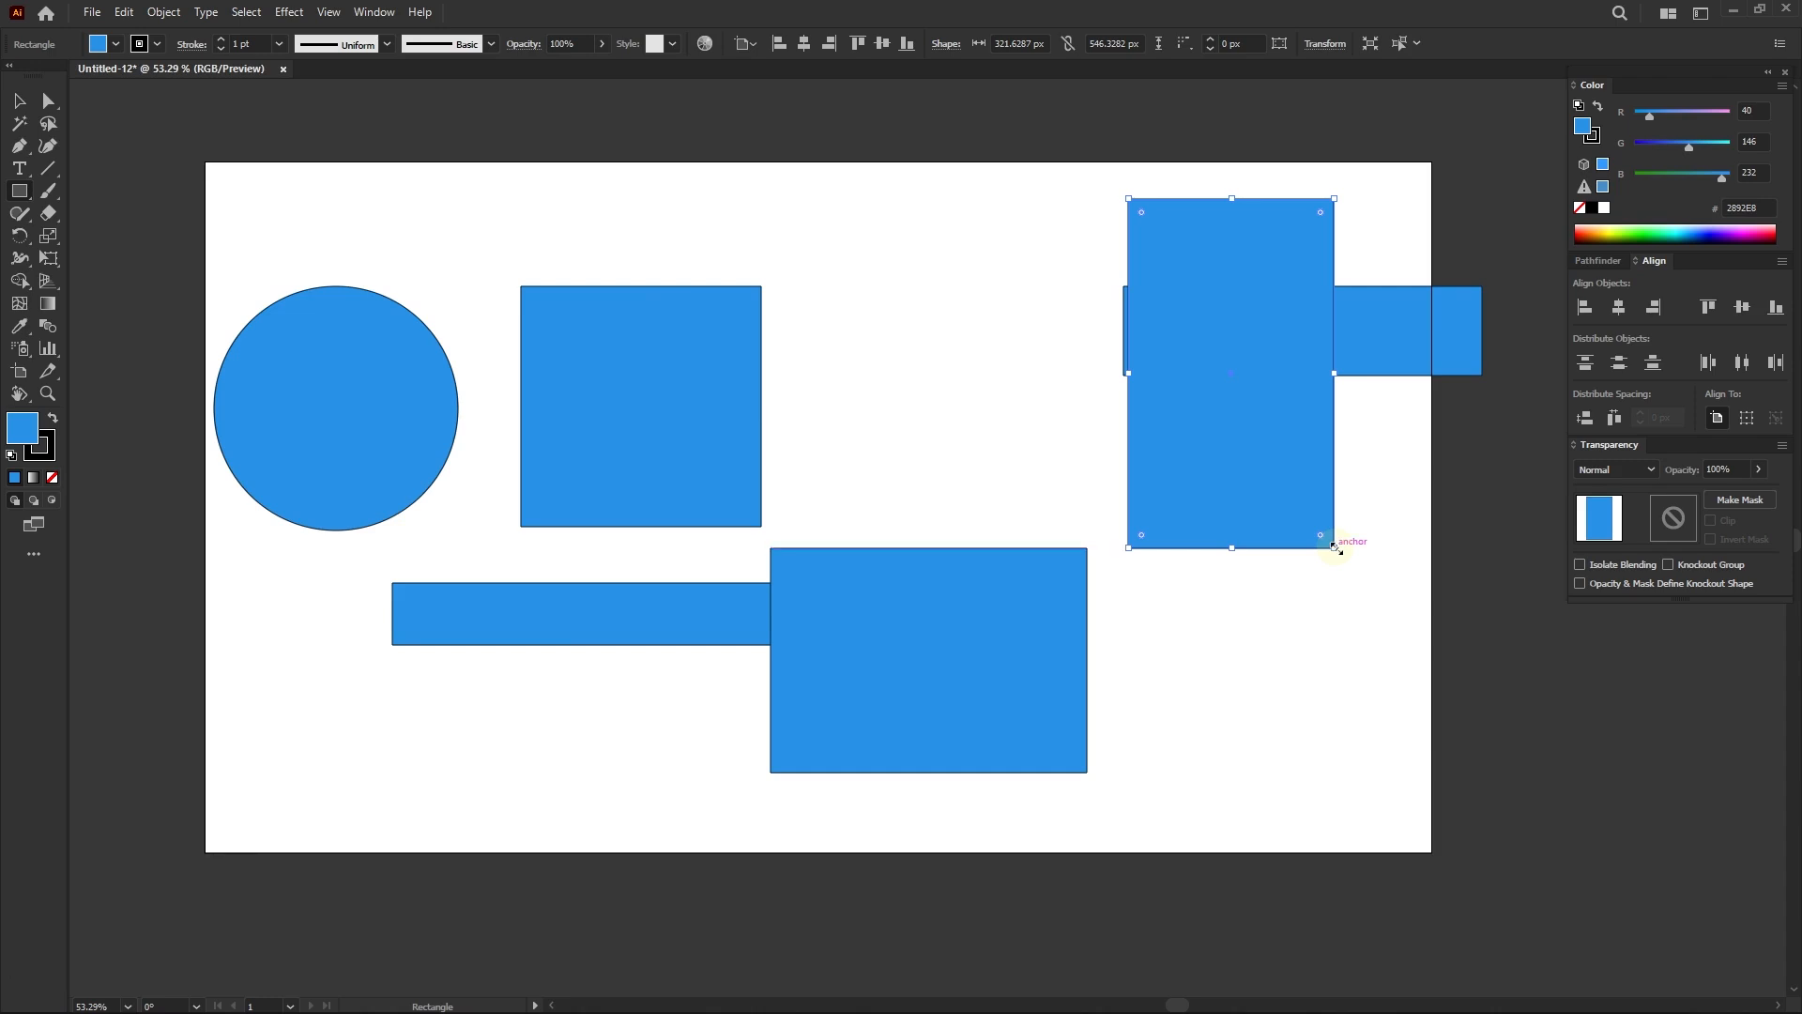
# - Undo the four extra rectangles, trying redo and undo once more, to keep only the circle and the square
pyautogui.hotkey('ctrl', 'z')
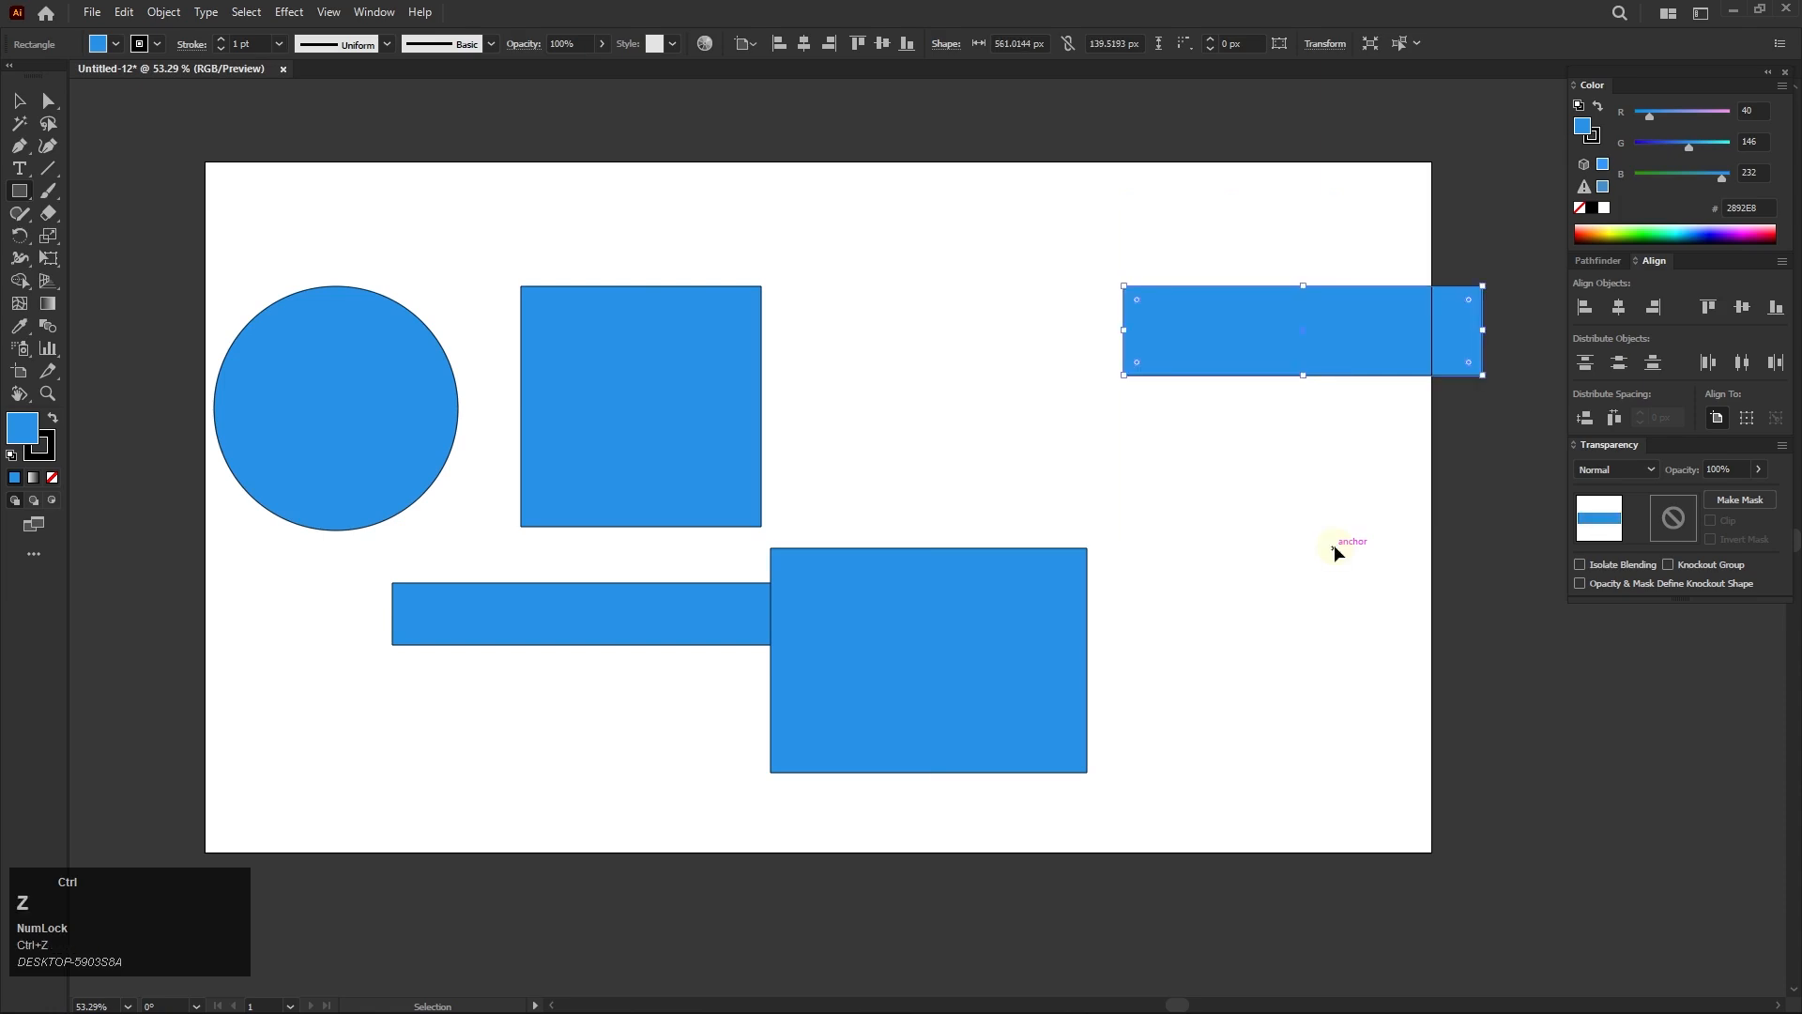
pyautogui.hotkey('ctrl', 'z')
pyautogui.hotkey('ctrl', 'z')
pyautogui.hotkey('ctrl', 'z')
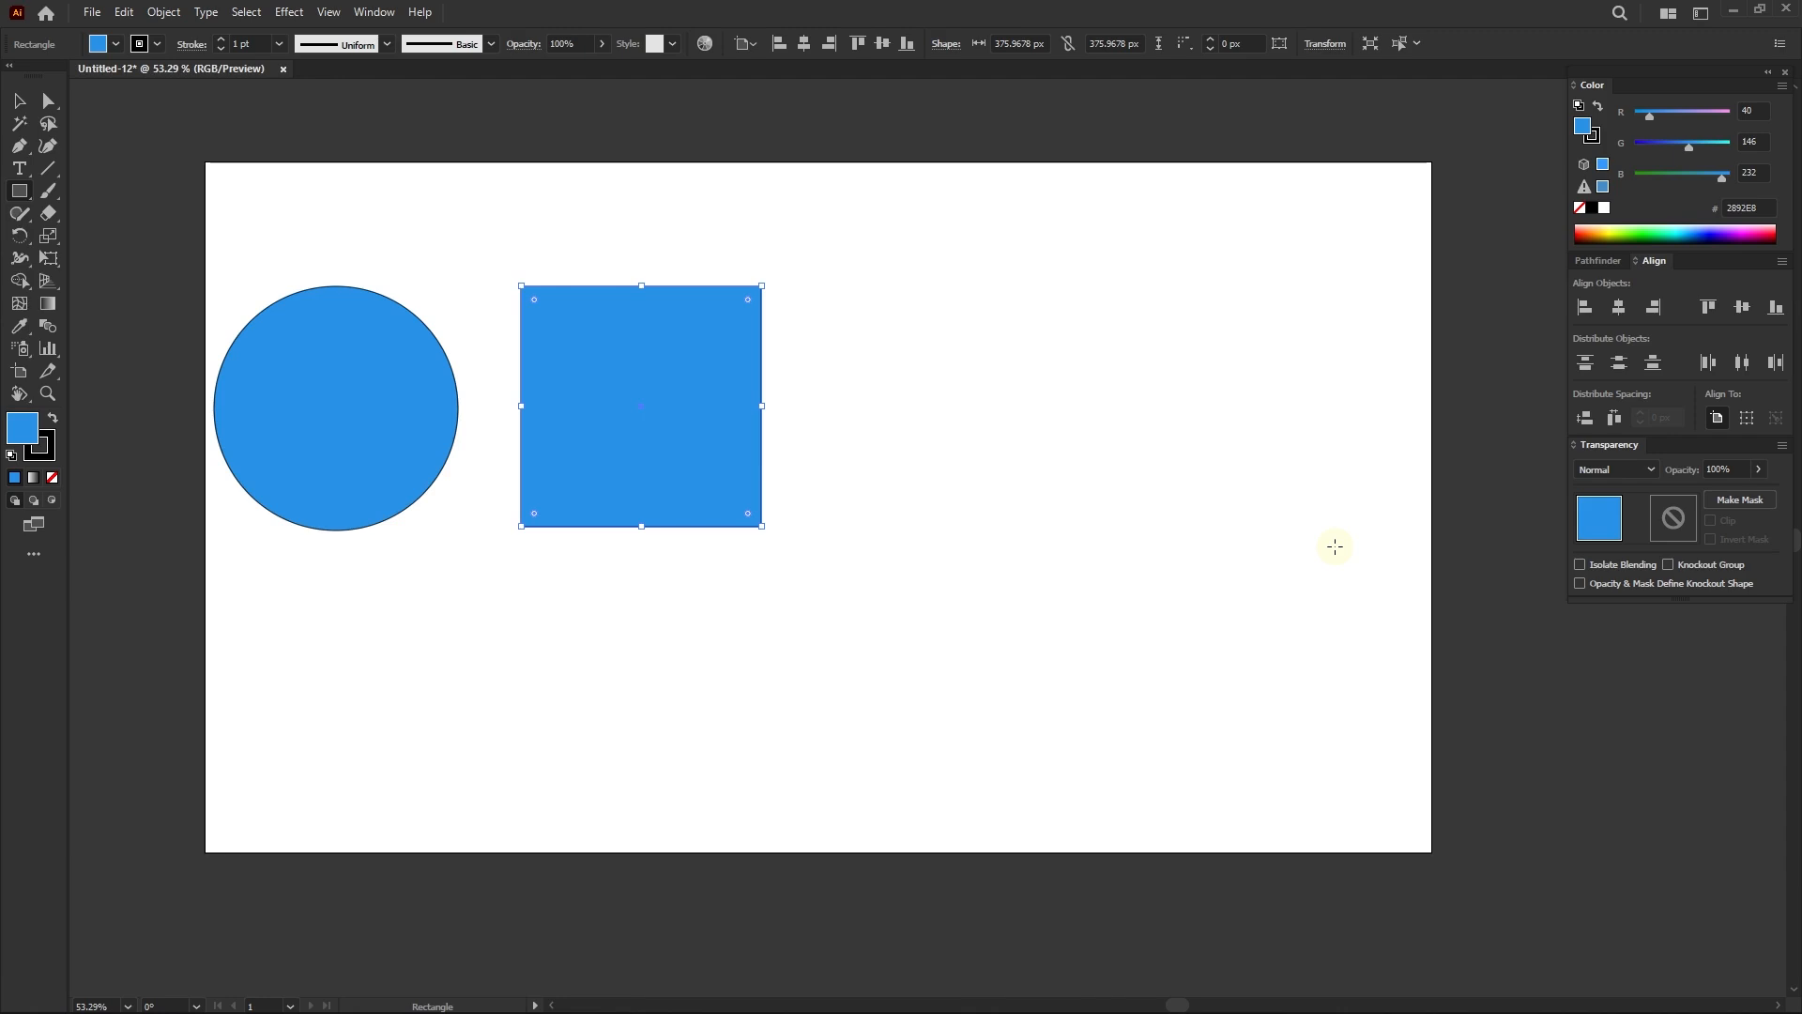
pyautogui.press('ctrl')
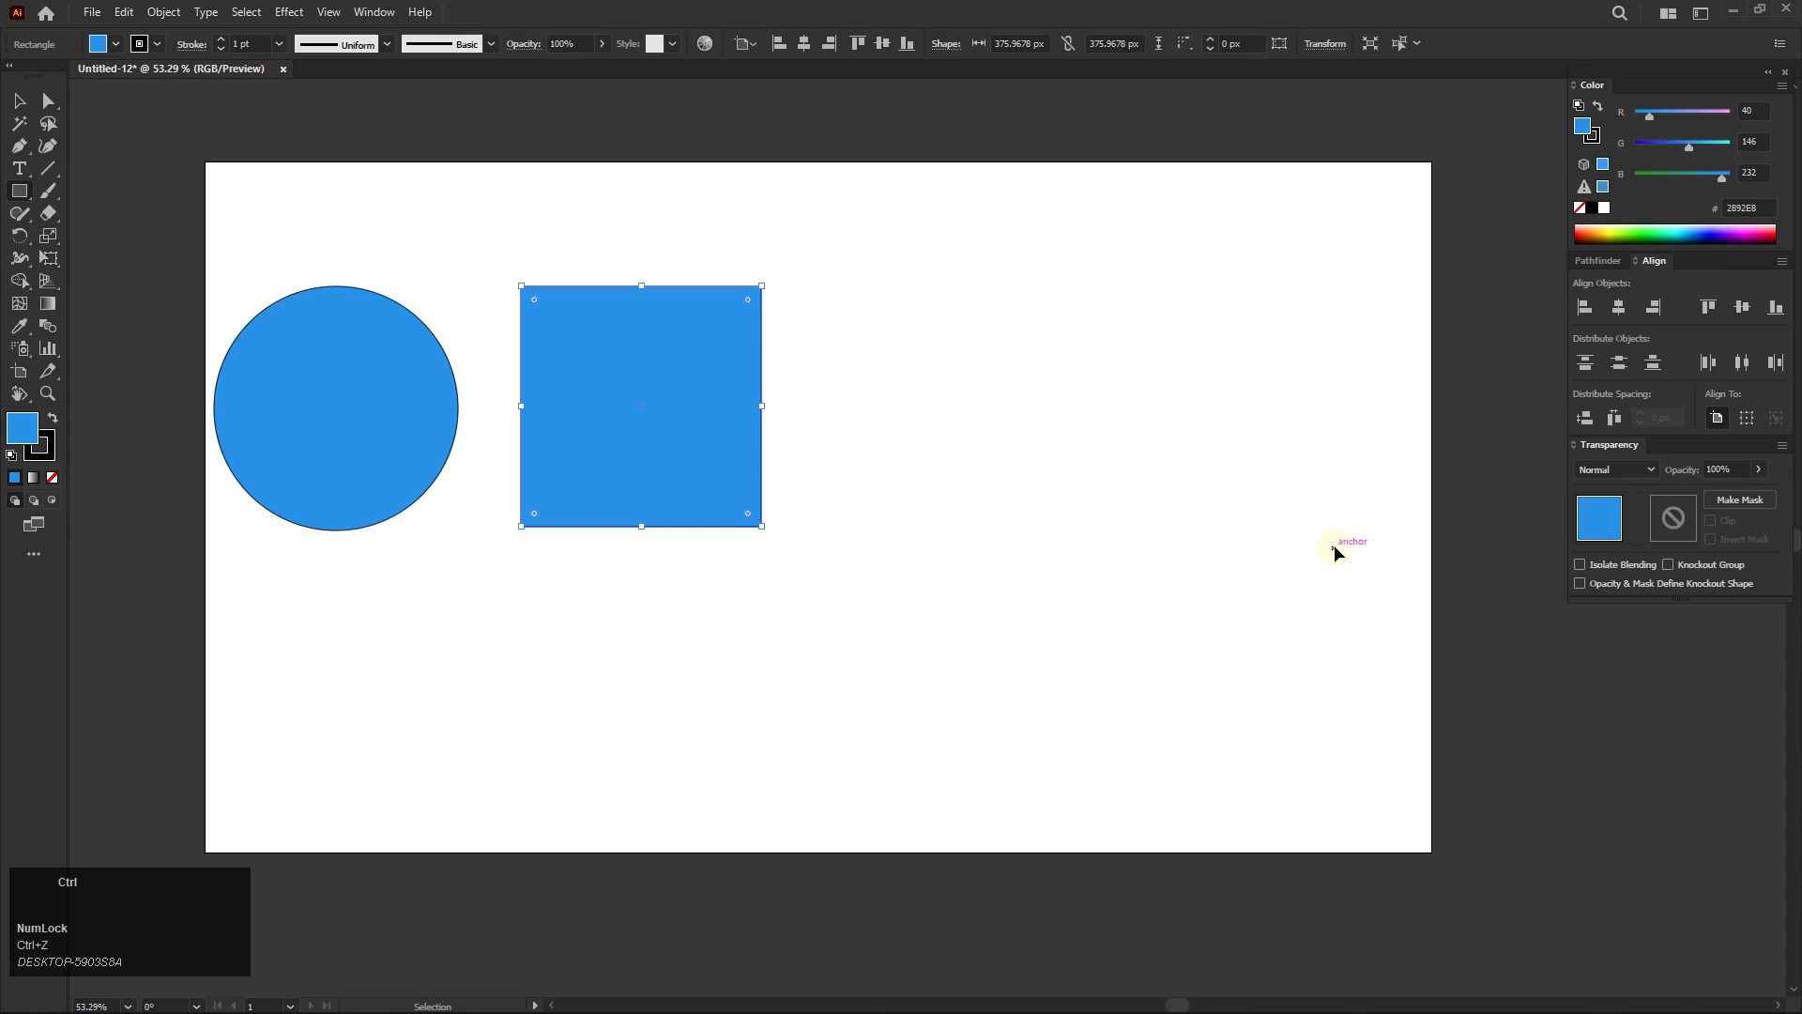
pyautogui.hotkey('ctrl', 'shift', 'z')
pyautogui.hotkey('ctrl', 'z')
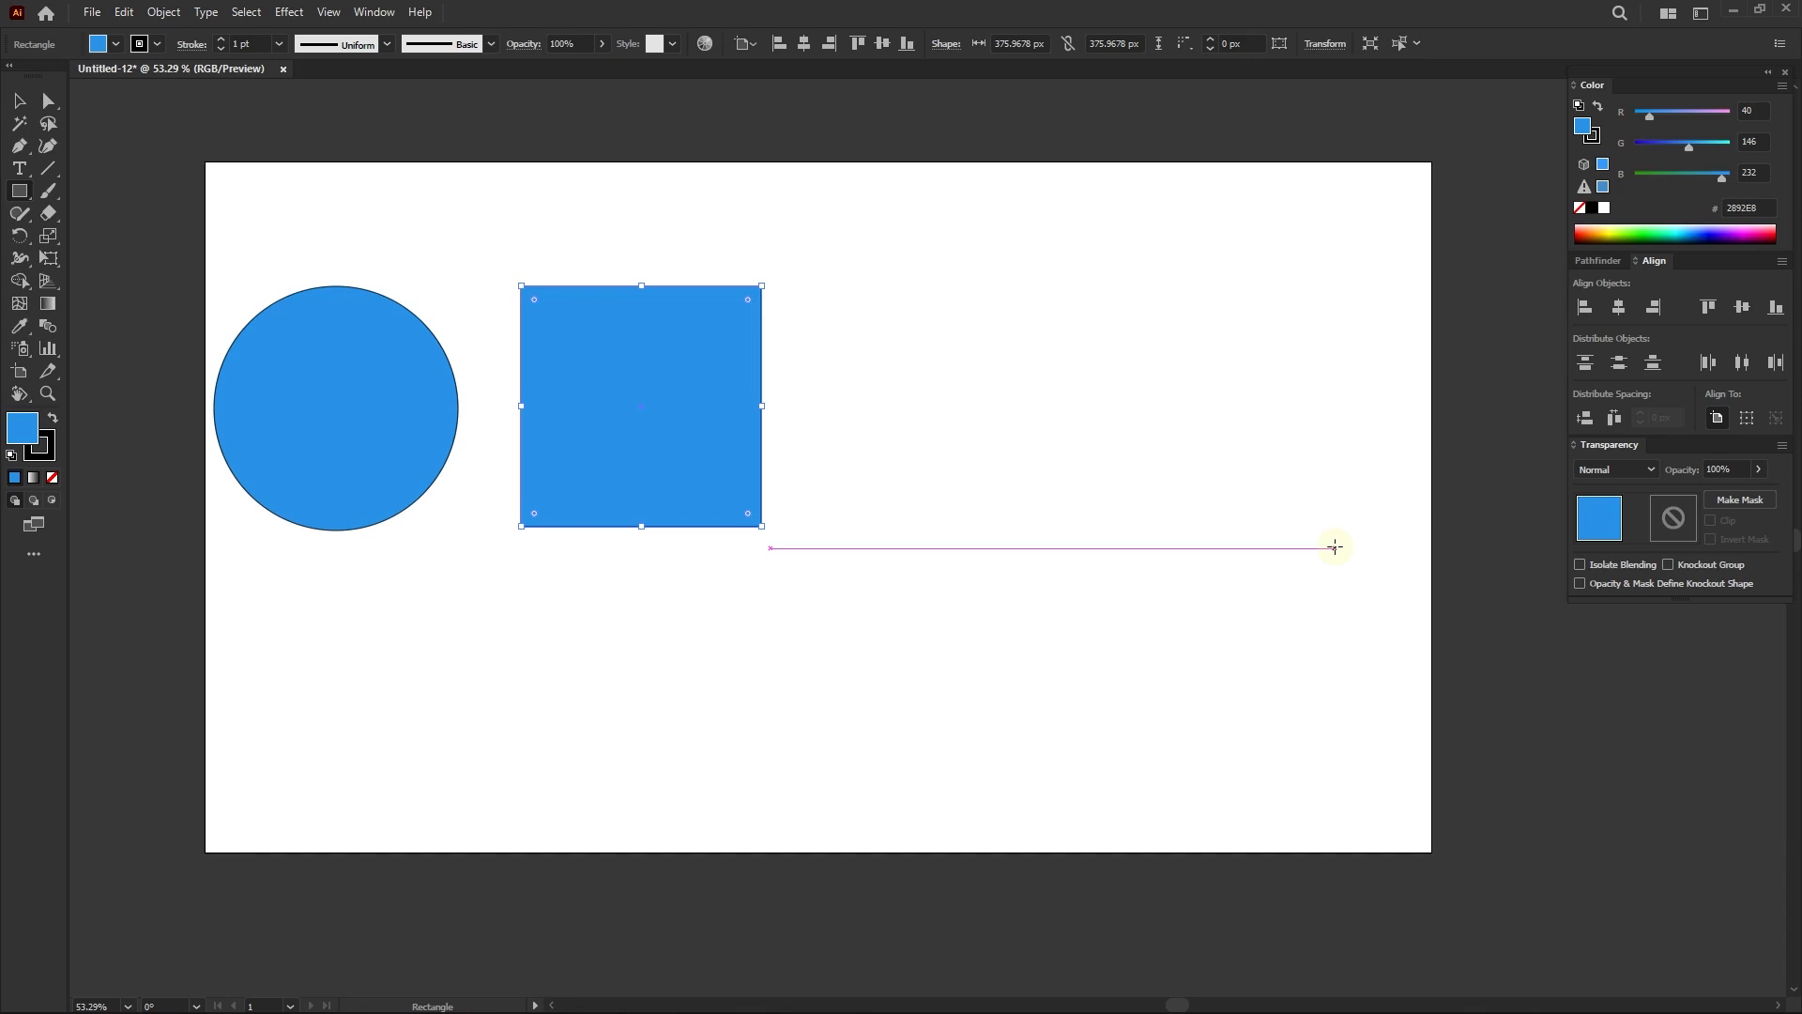
# - Select the square and set its black stroke weight to 36 pt
pyautogui.click(18, 101)
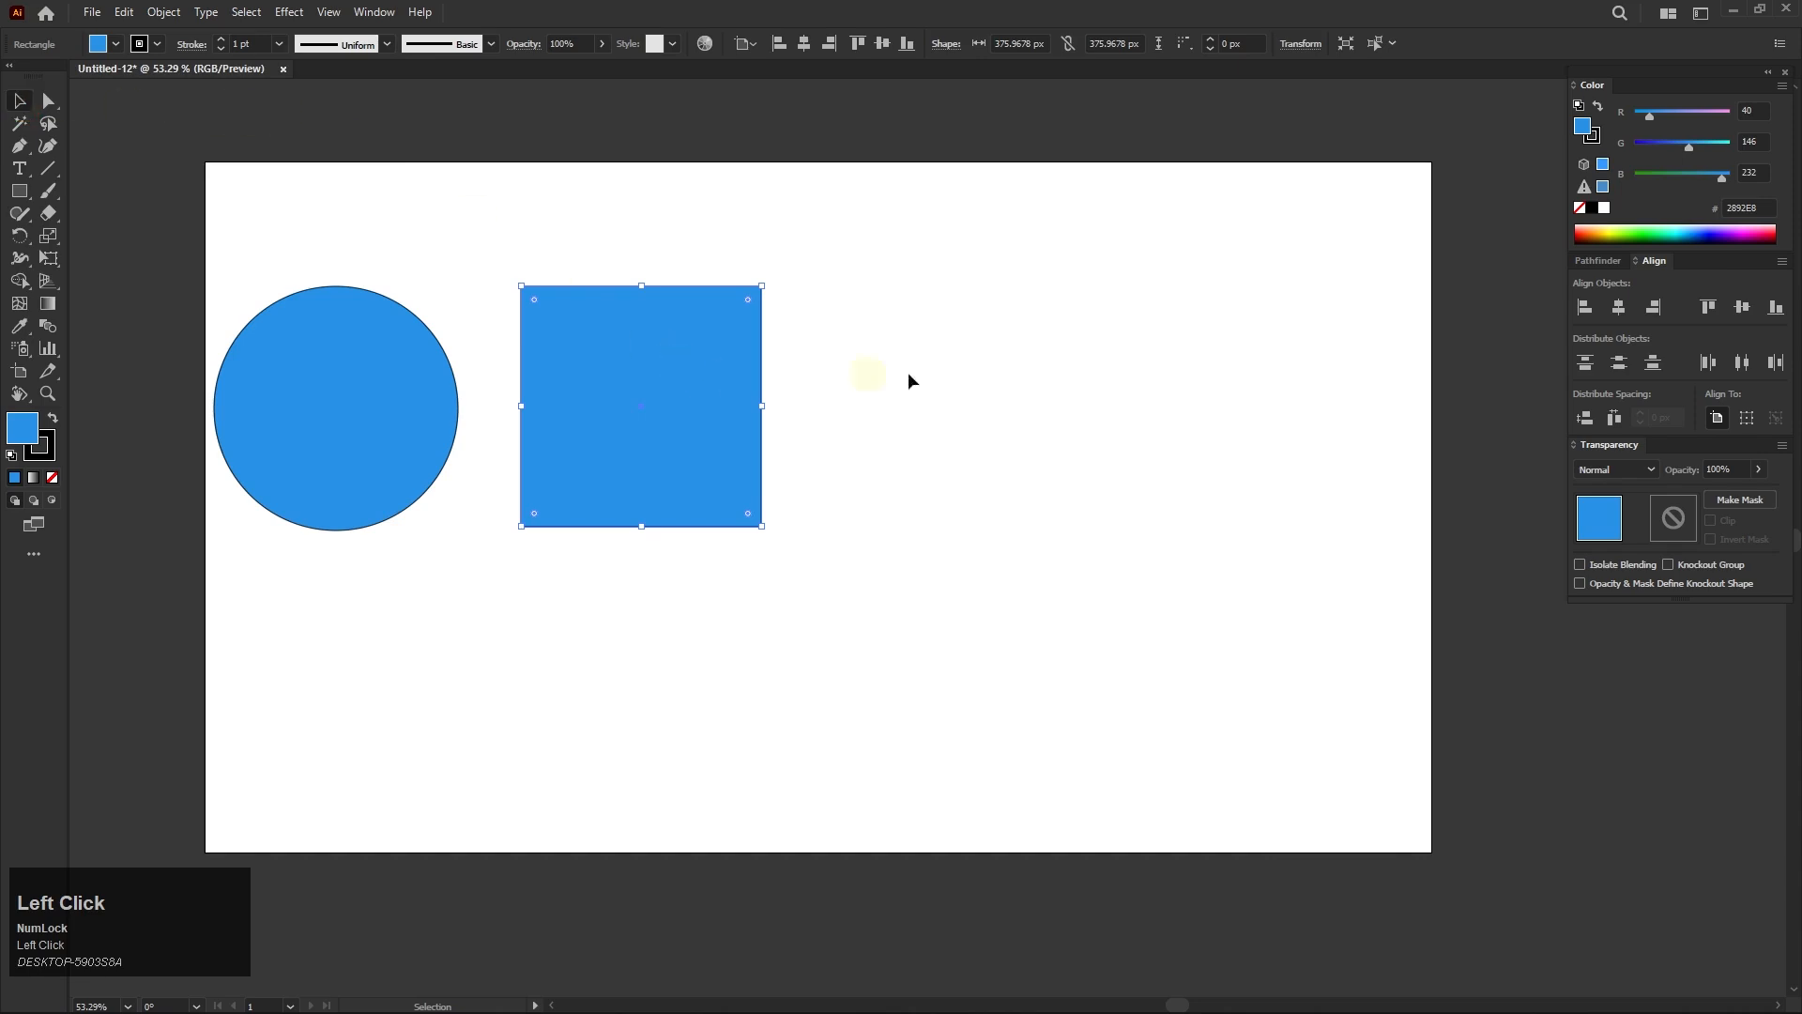
pyautogui.moveTo(621, 411); pyautogui.dragTo(622, 412)
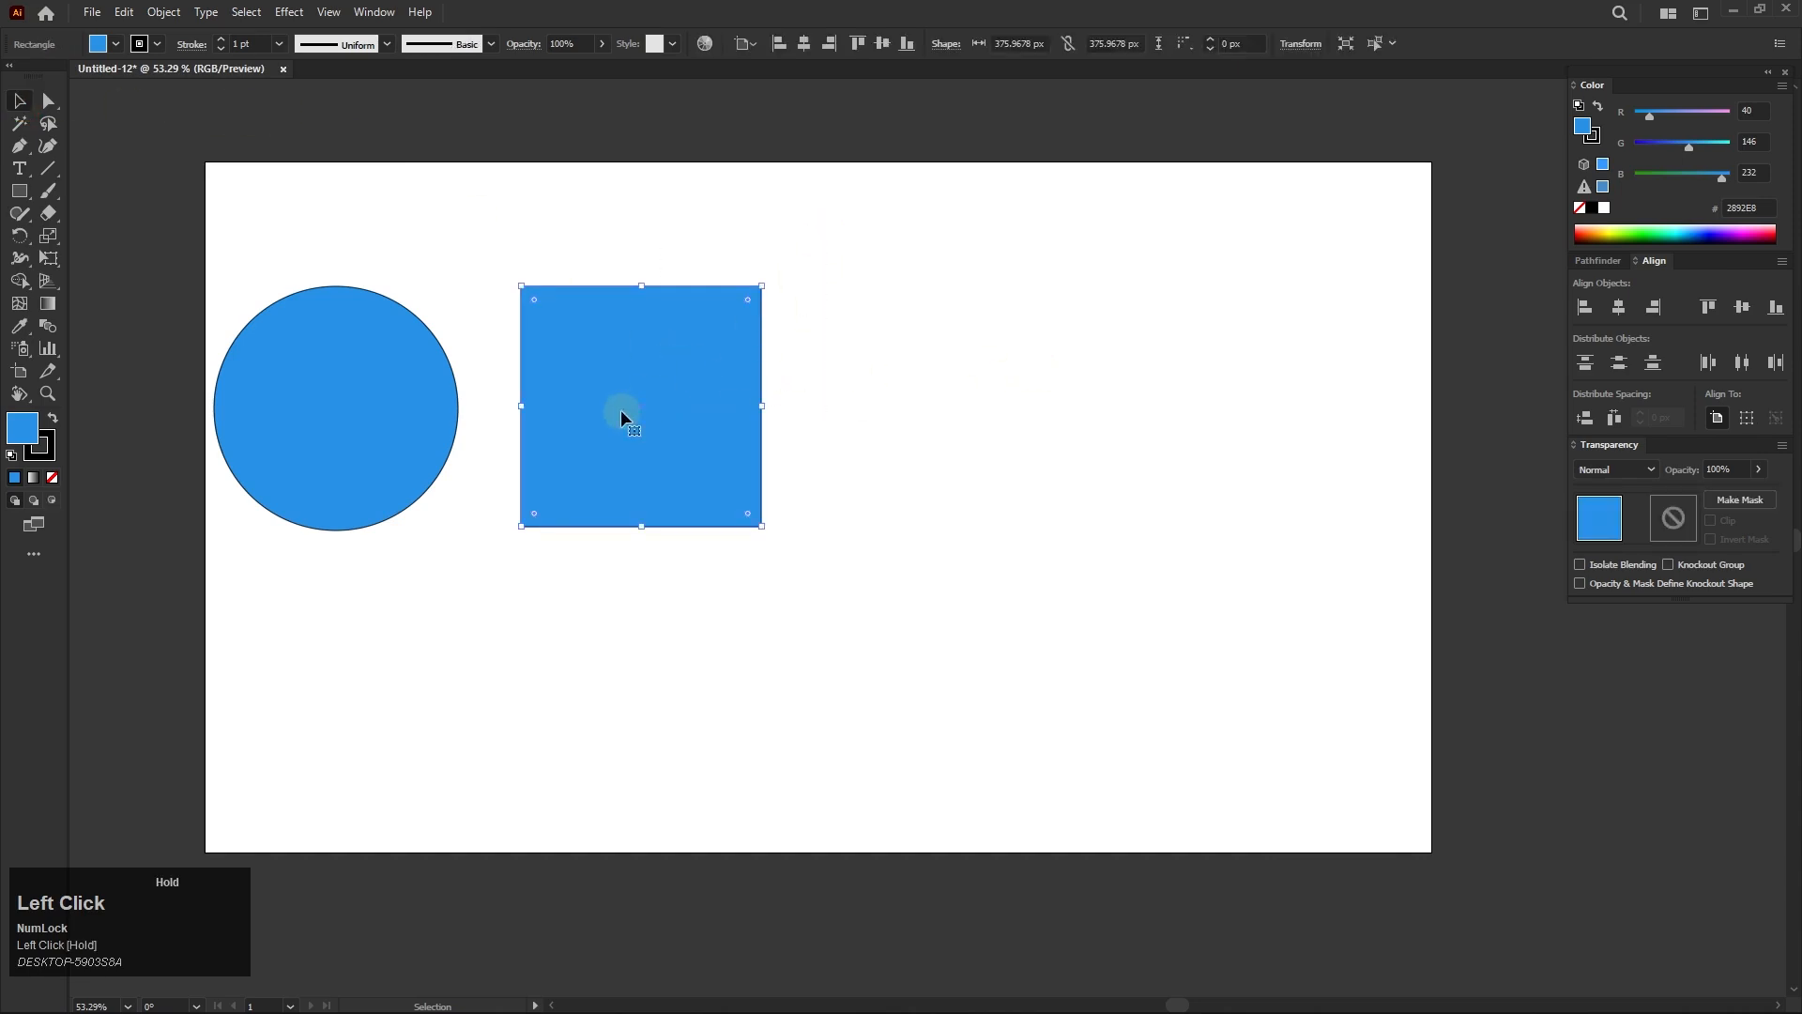
pyautogui.moveTo(219, 41); pyautogui.dragTo(211, 108)
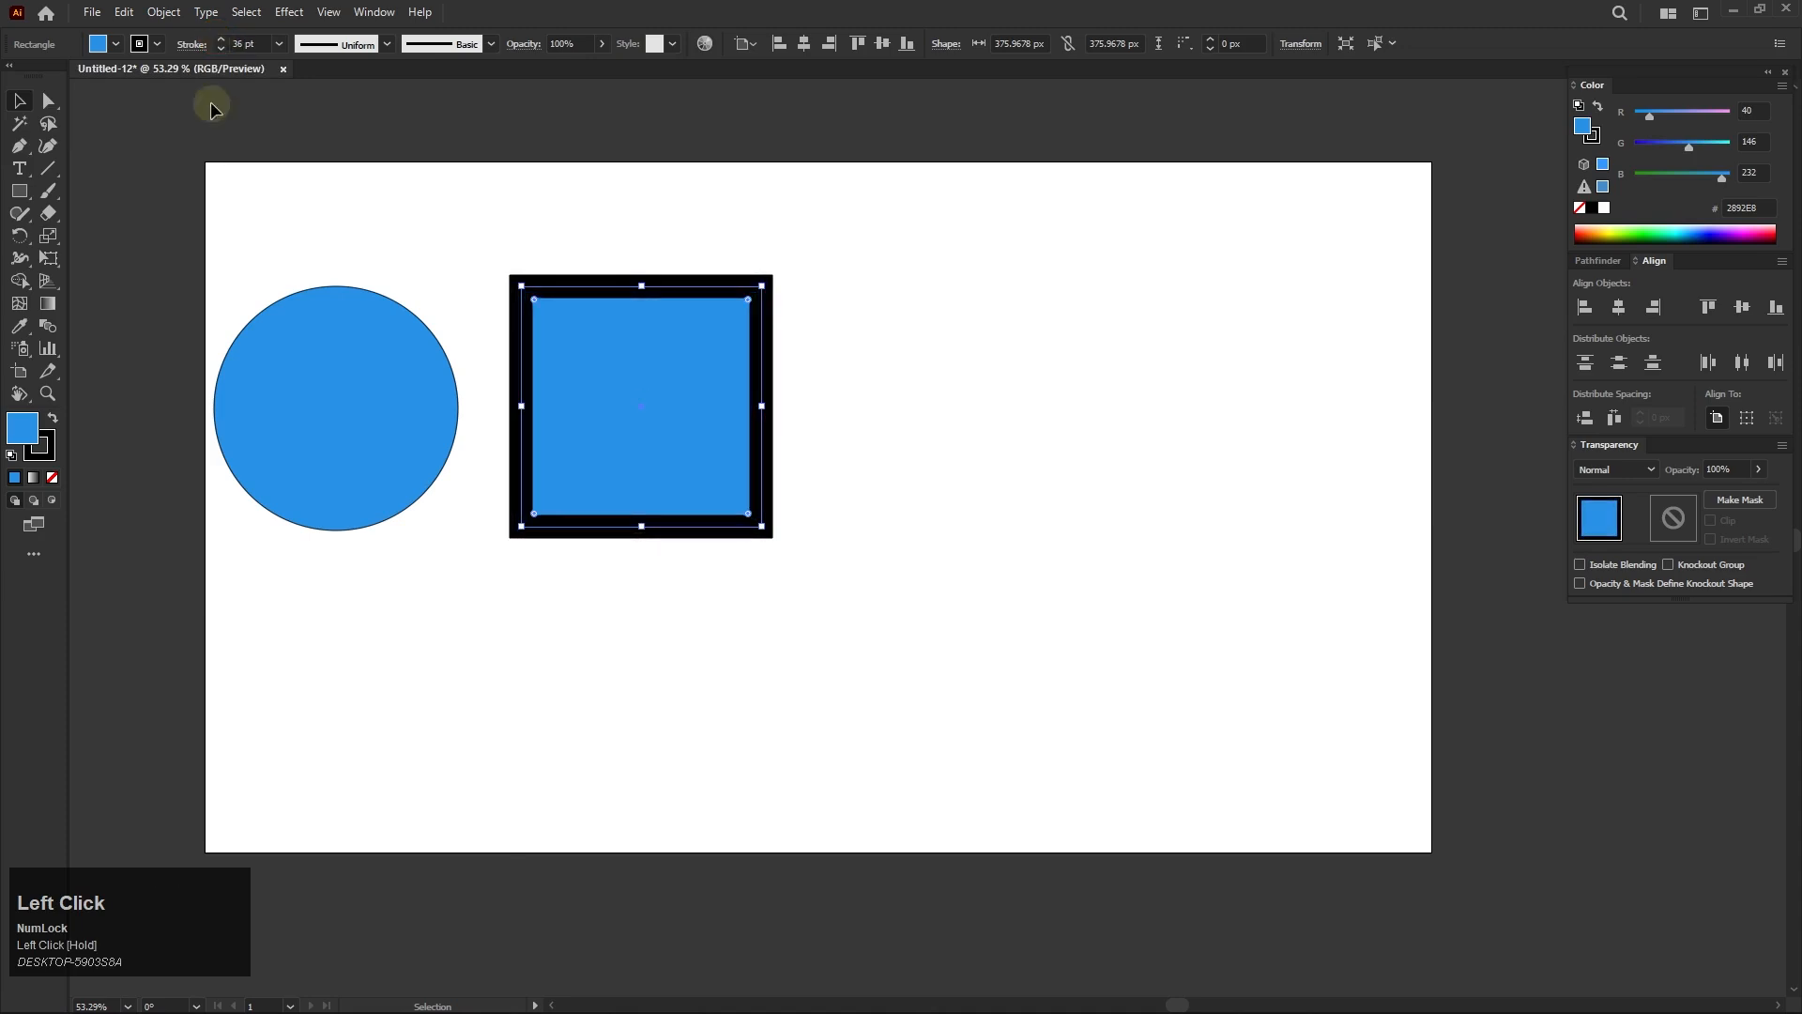
# - Give the circle a dark blue 34 pt stroke and move it to the right side of the square
pyautogui.click(295, 358)
pyautogui.click(155, 49)
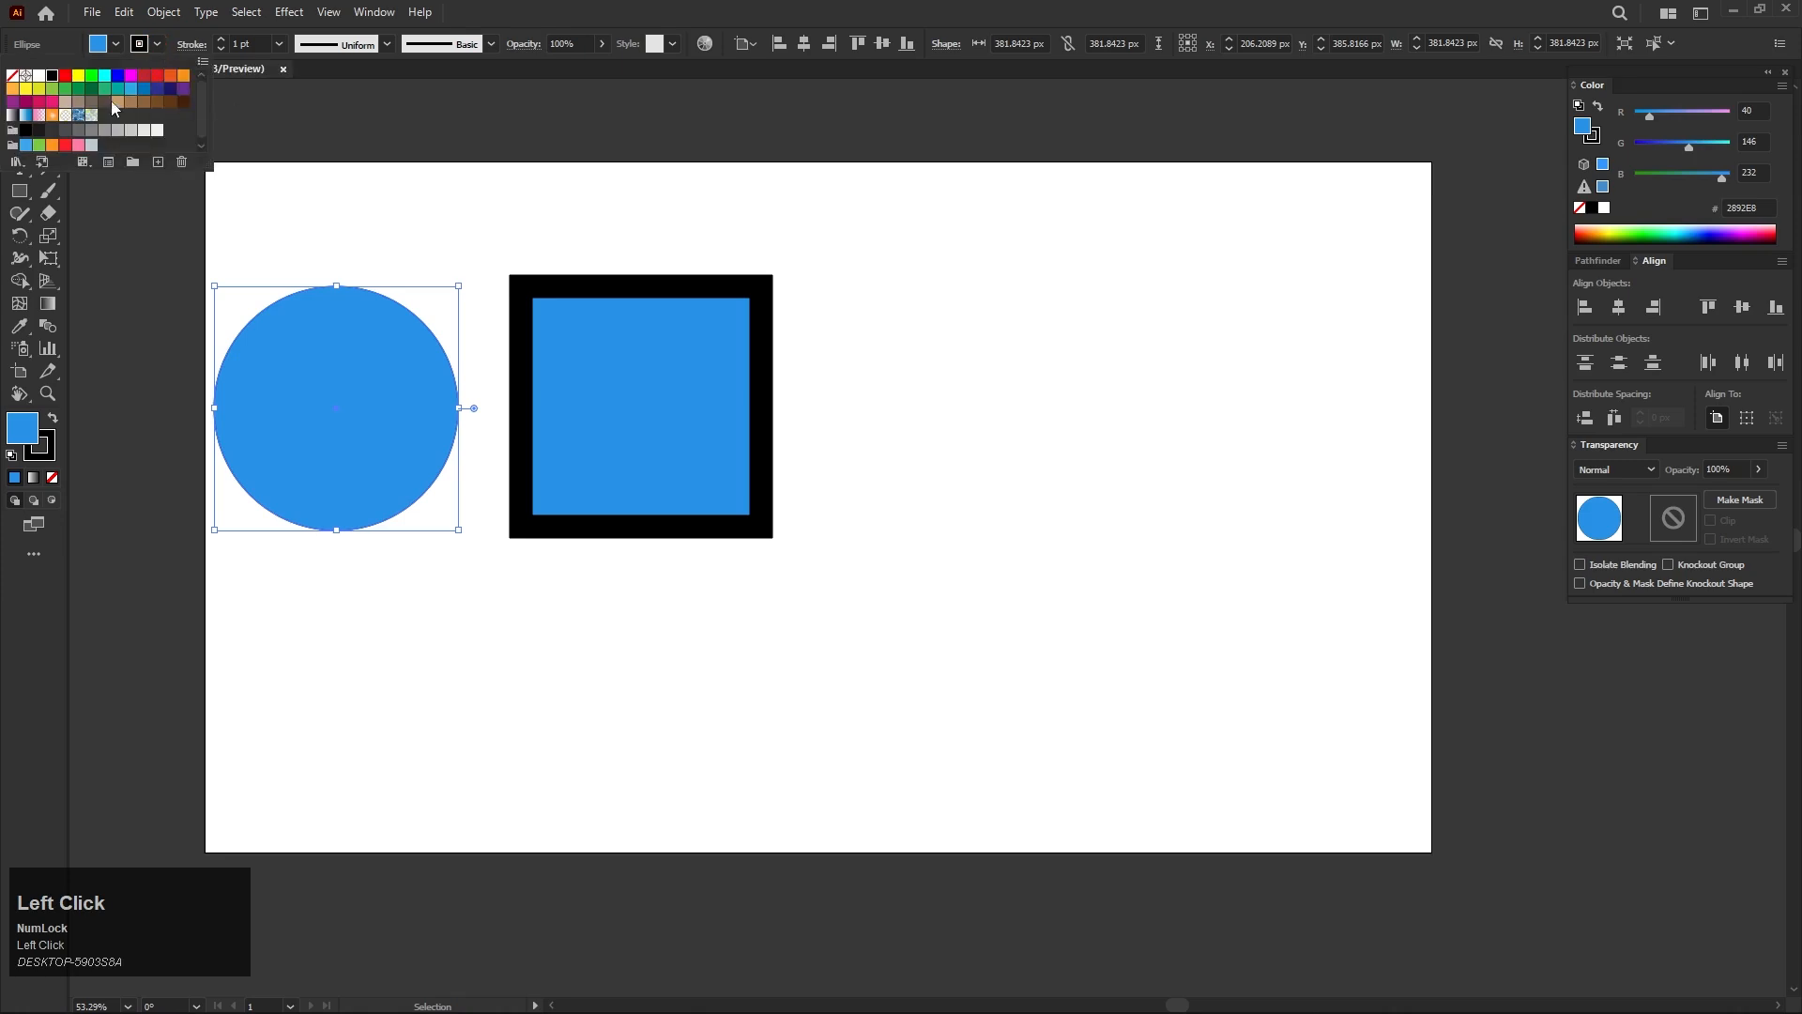
pyautogui.click(169, 90)
pyautogui.click(220, 41)
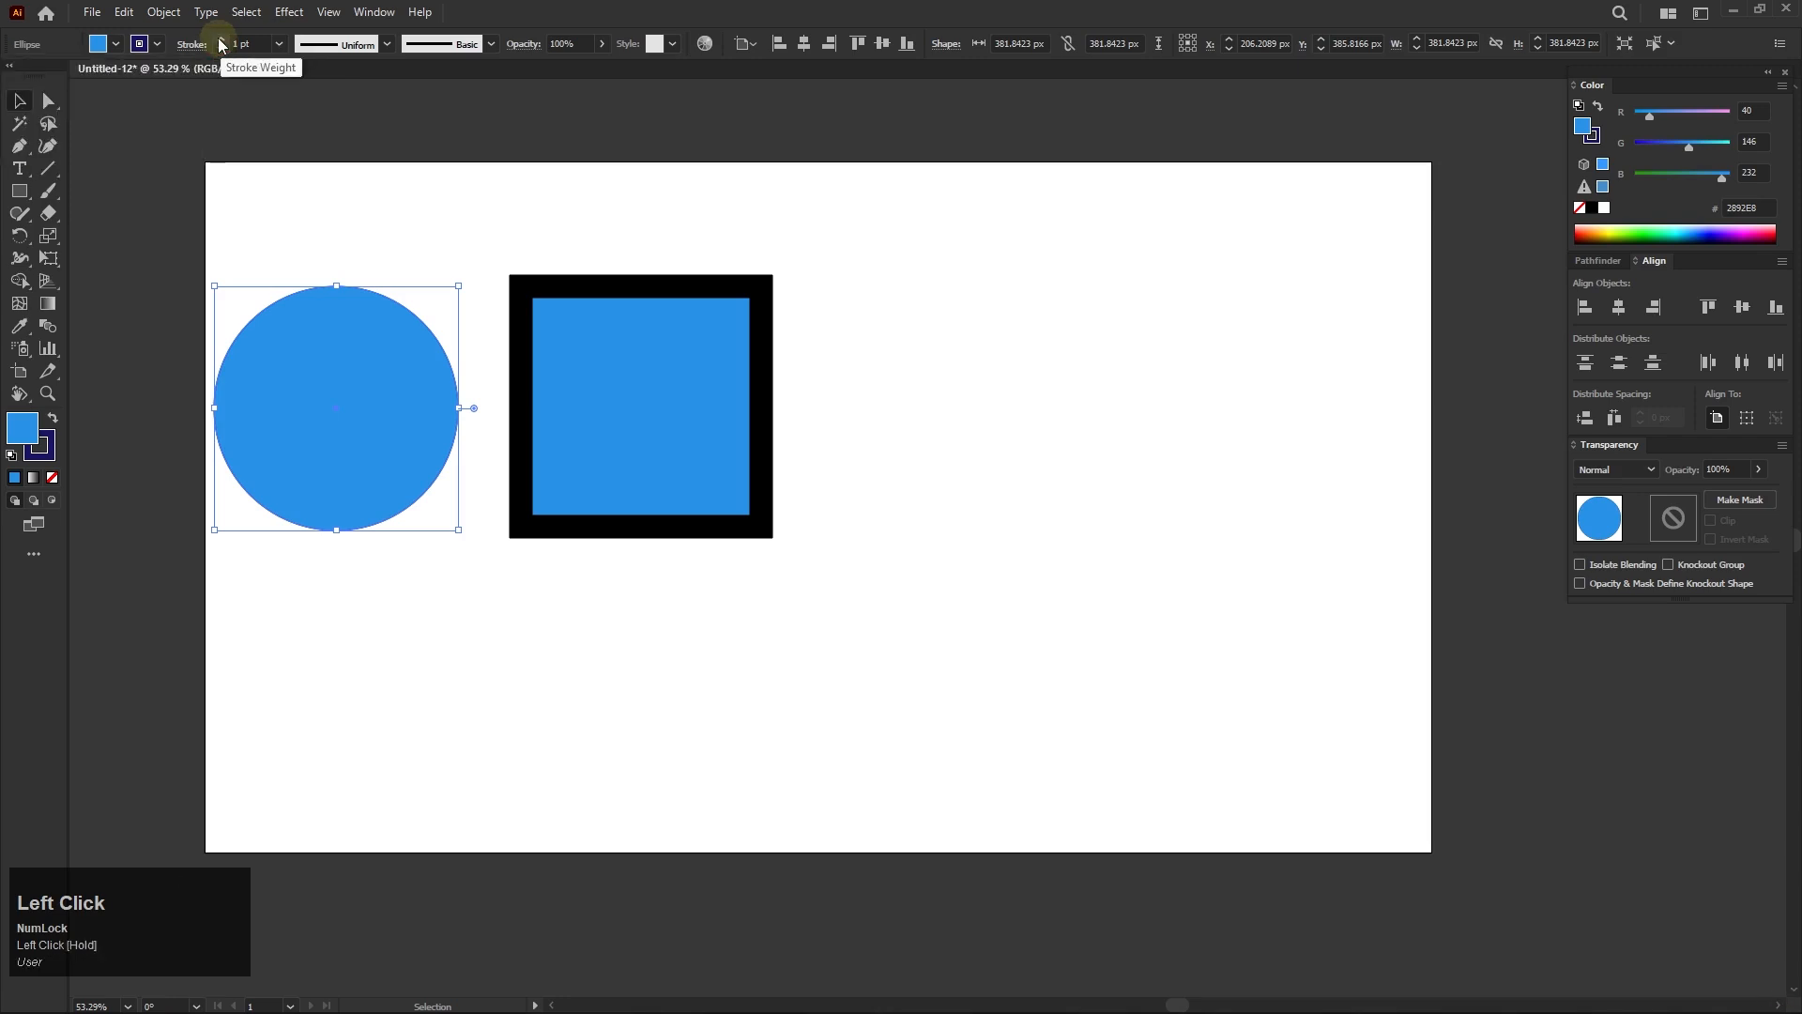
pyautogui.click(221, 41)
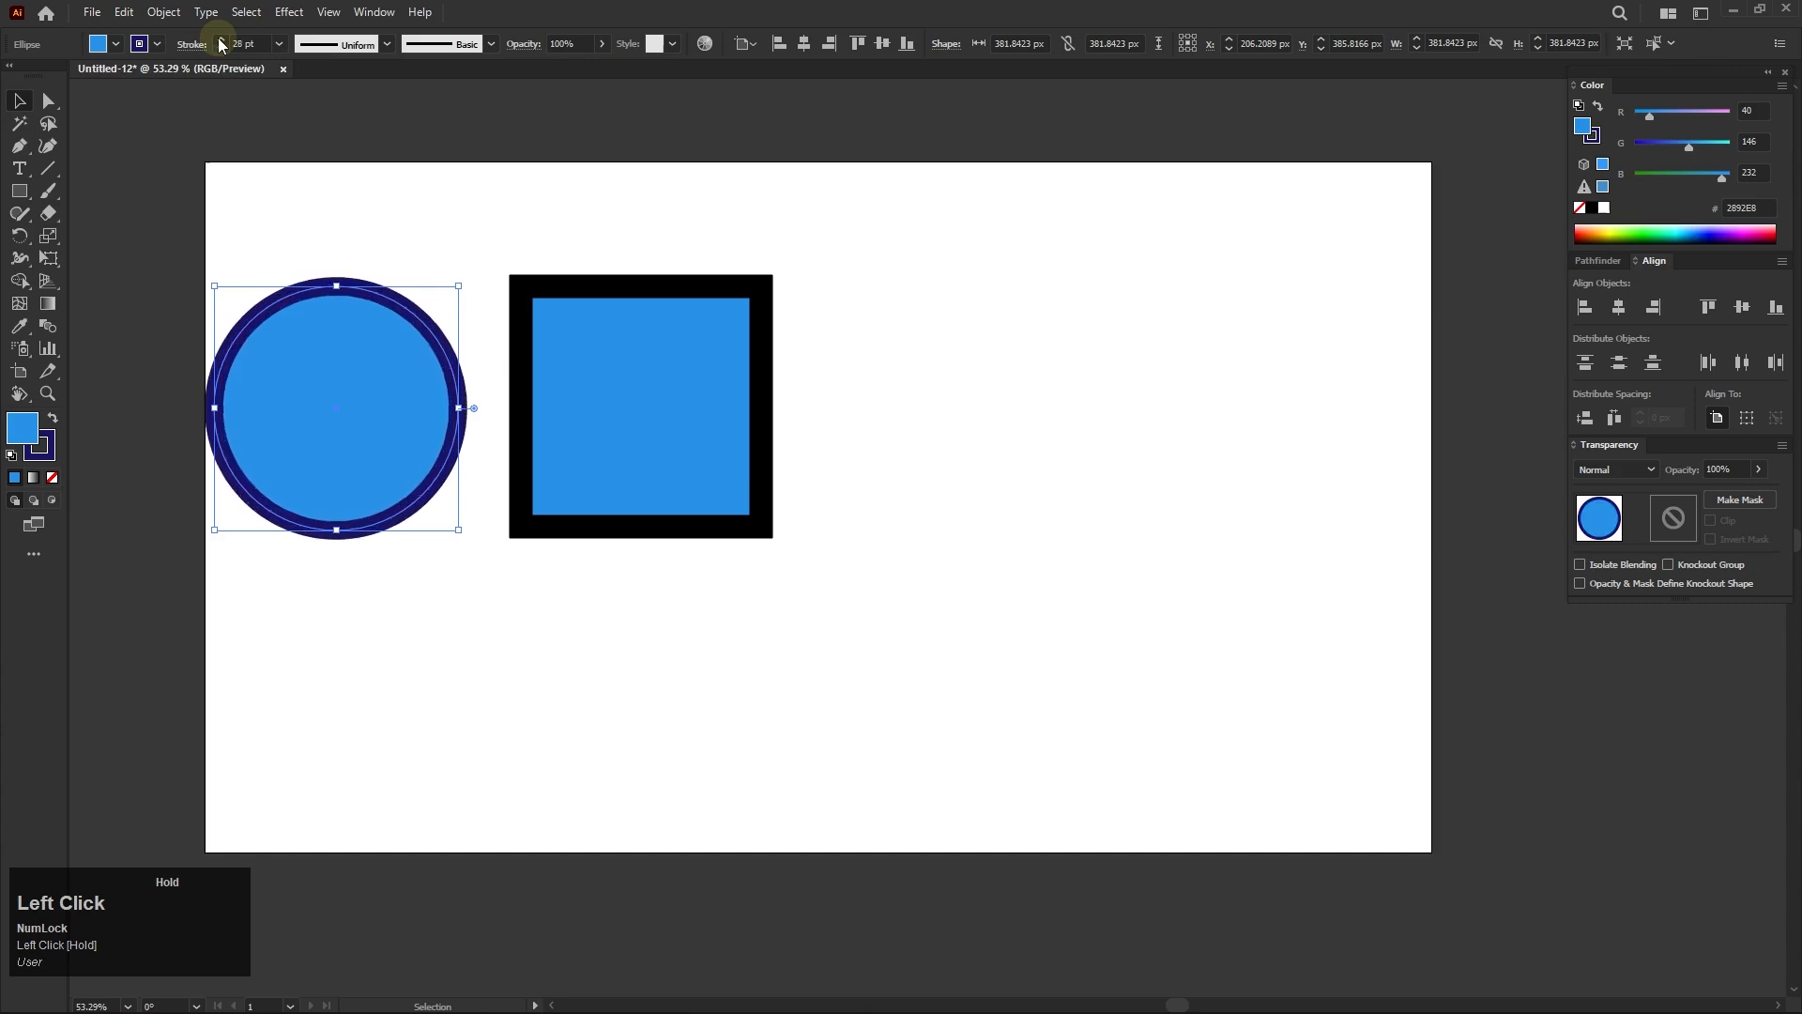
pyautogui.click(414, 229)
pyautogui.moveTo(385, 476)
pyautogui.mouseDown()
pyautogui.moveTo(988, 427)
pyautogui.moveTo(956, 463)
pyautogui.mouseUp()
# - Change the square's fill to the orange swatch (F7931E)
pyautogui.click(640, 428)
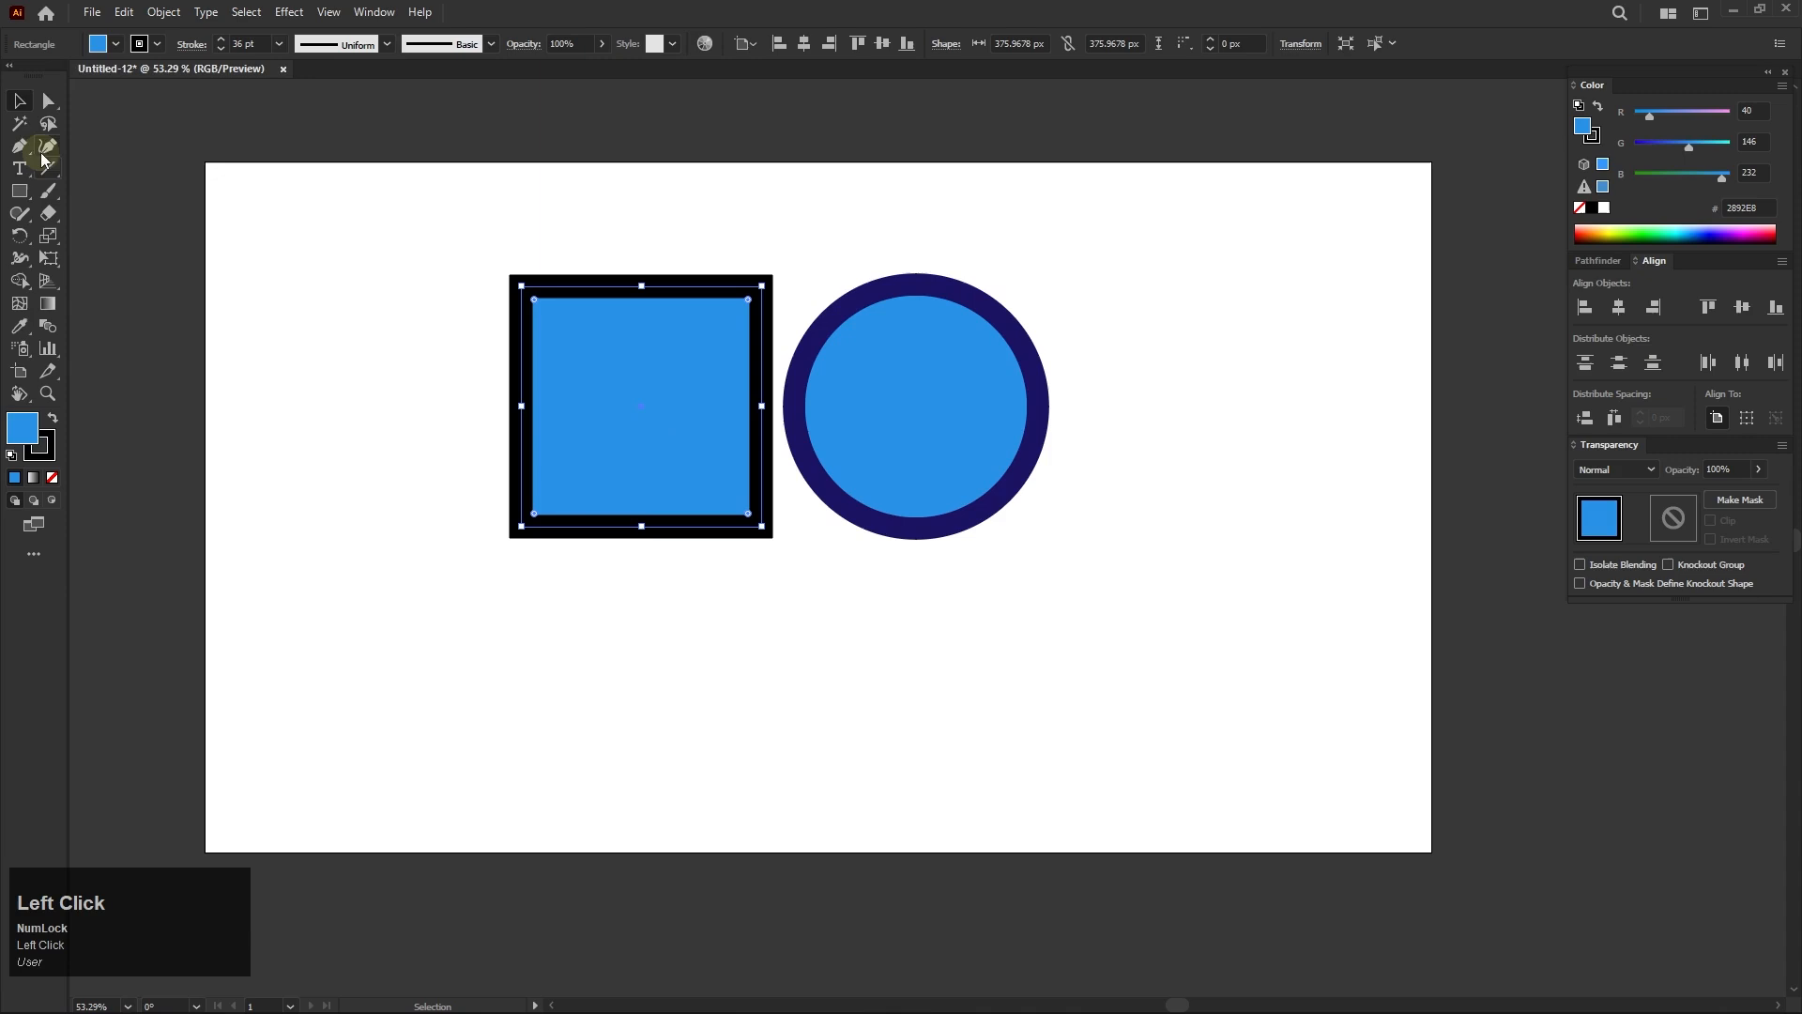
pyautogui.click(112, 45)
pyautogui.click(177, 81)
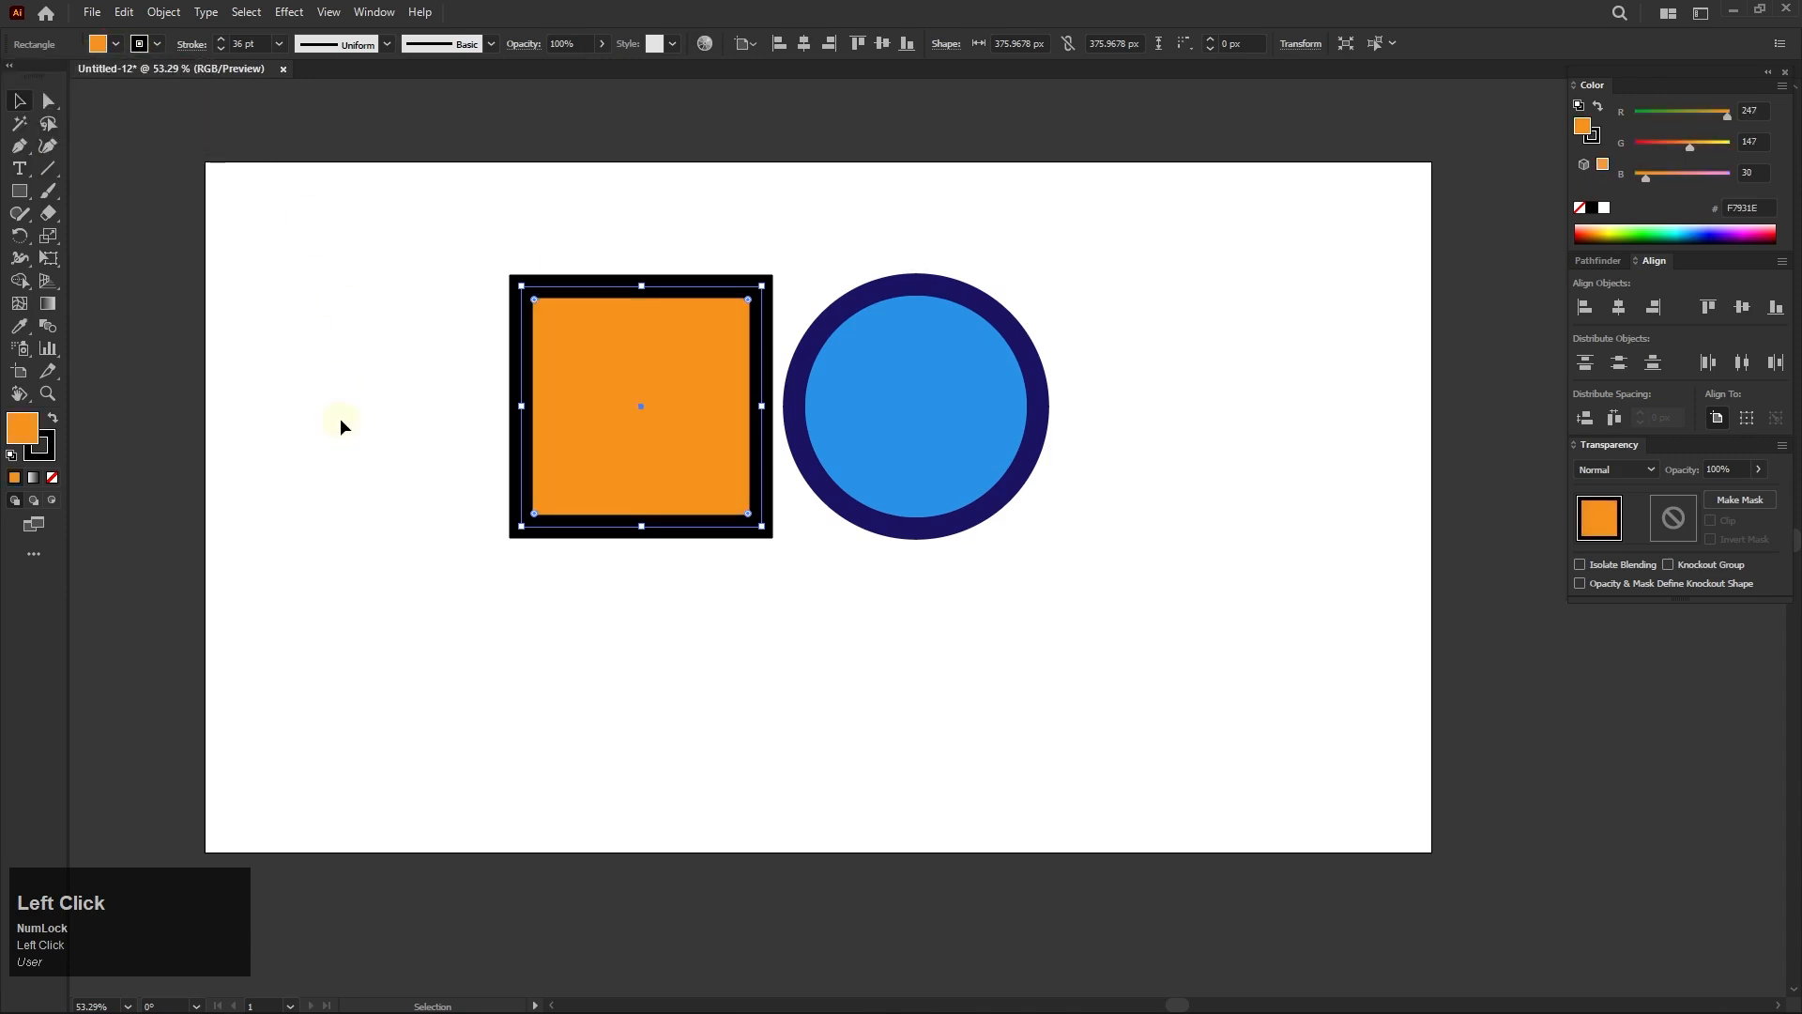
# - Change the circle's fill to the purple swatch (662D91) and deselect it
pyautogui.click(878, 411)
pyautogui.click(116, 45)
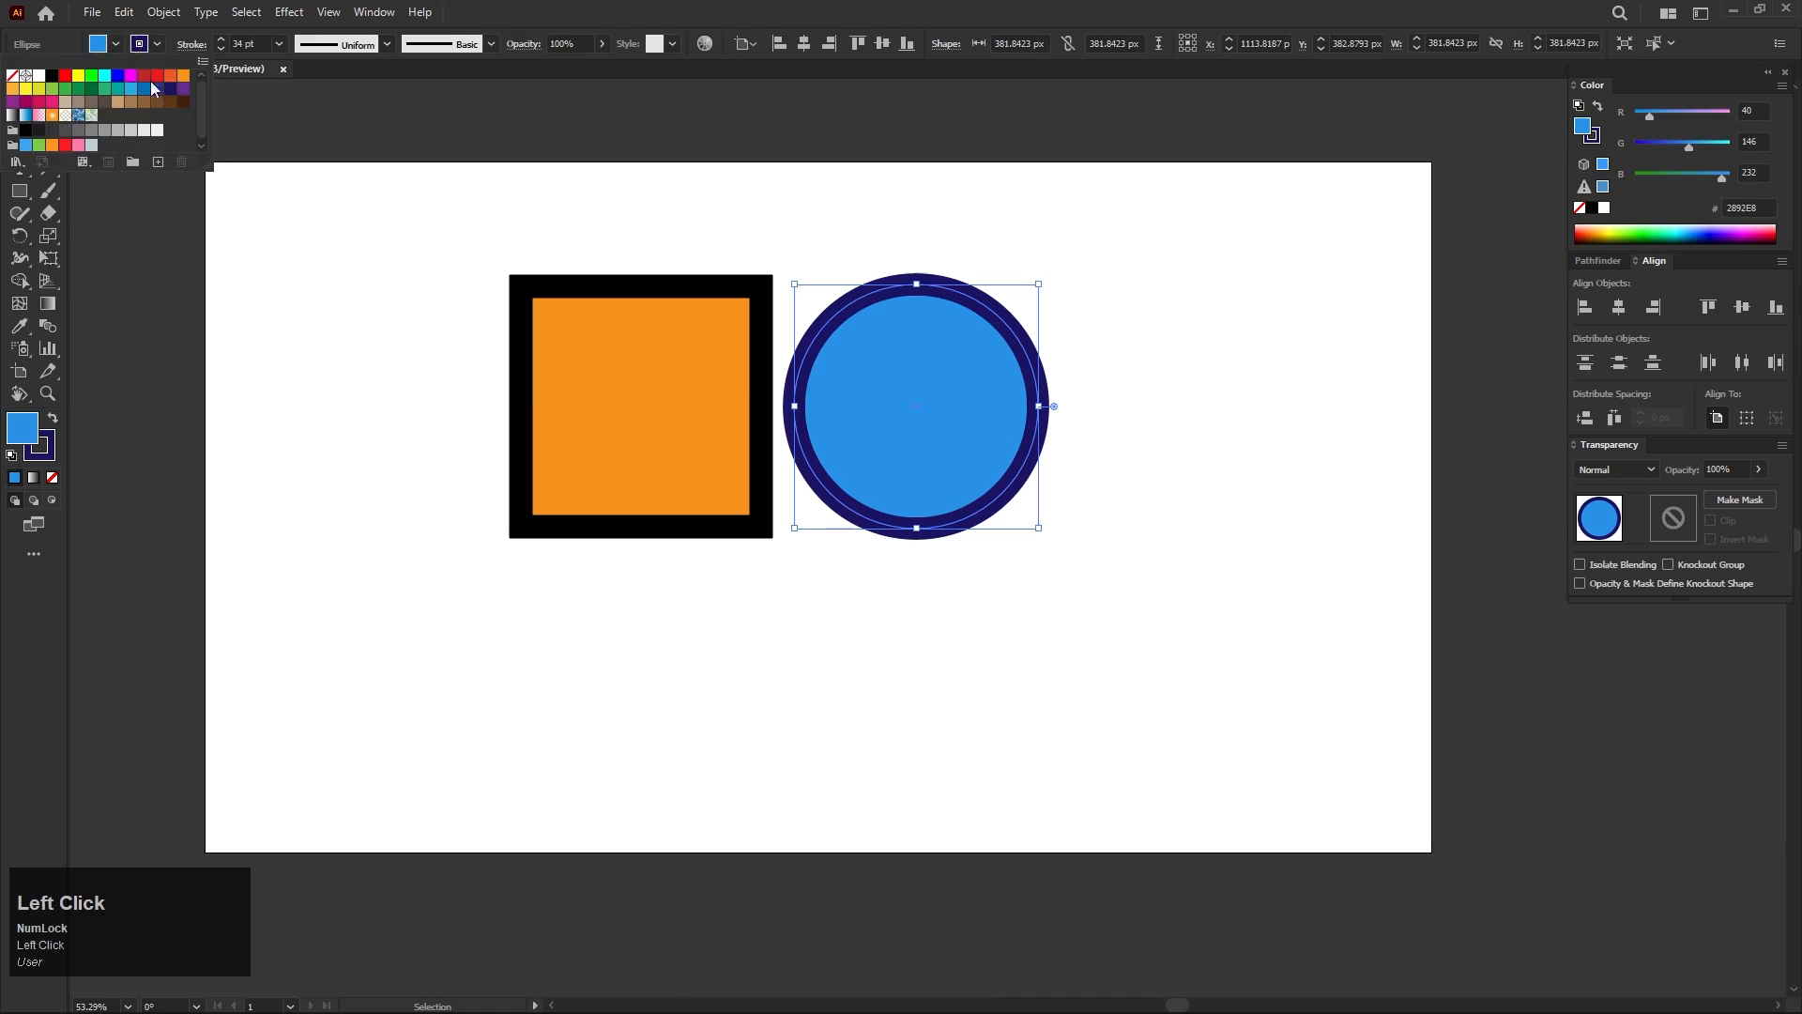
pyautogui.click(182, 93)
pyautogui.click(334, 489)
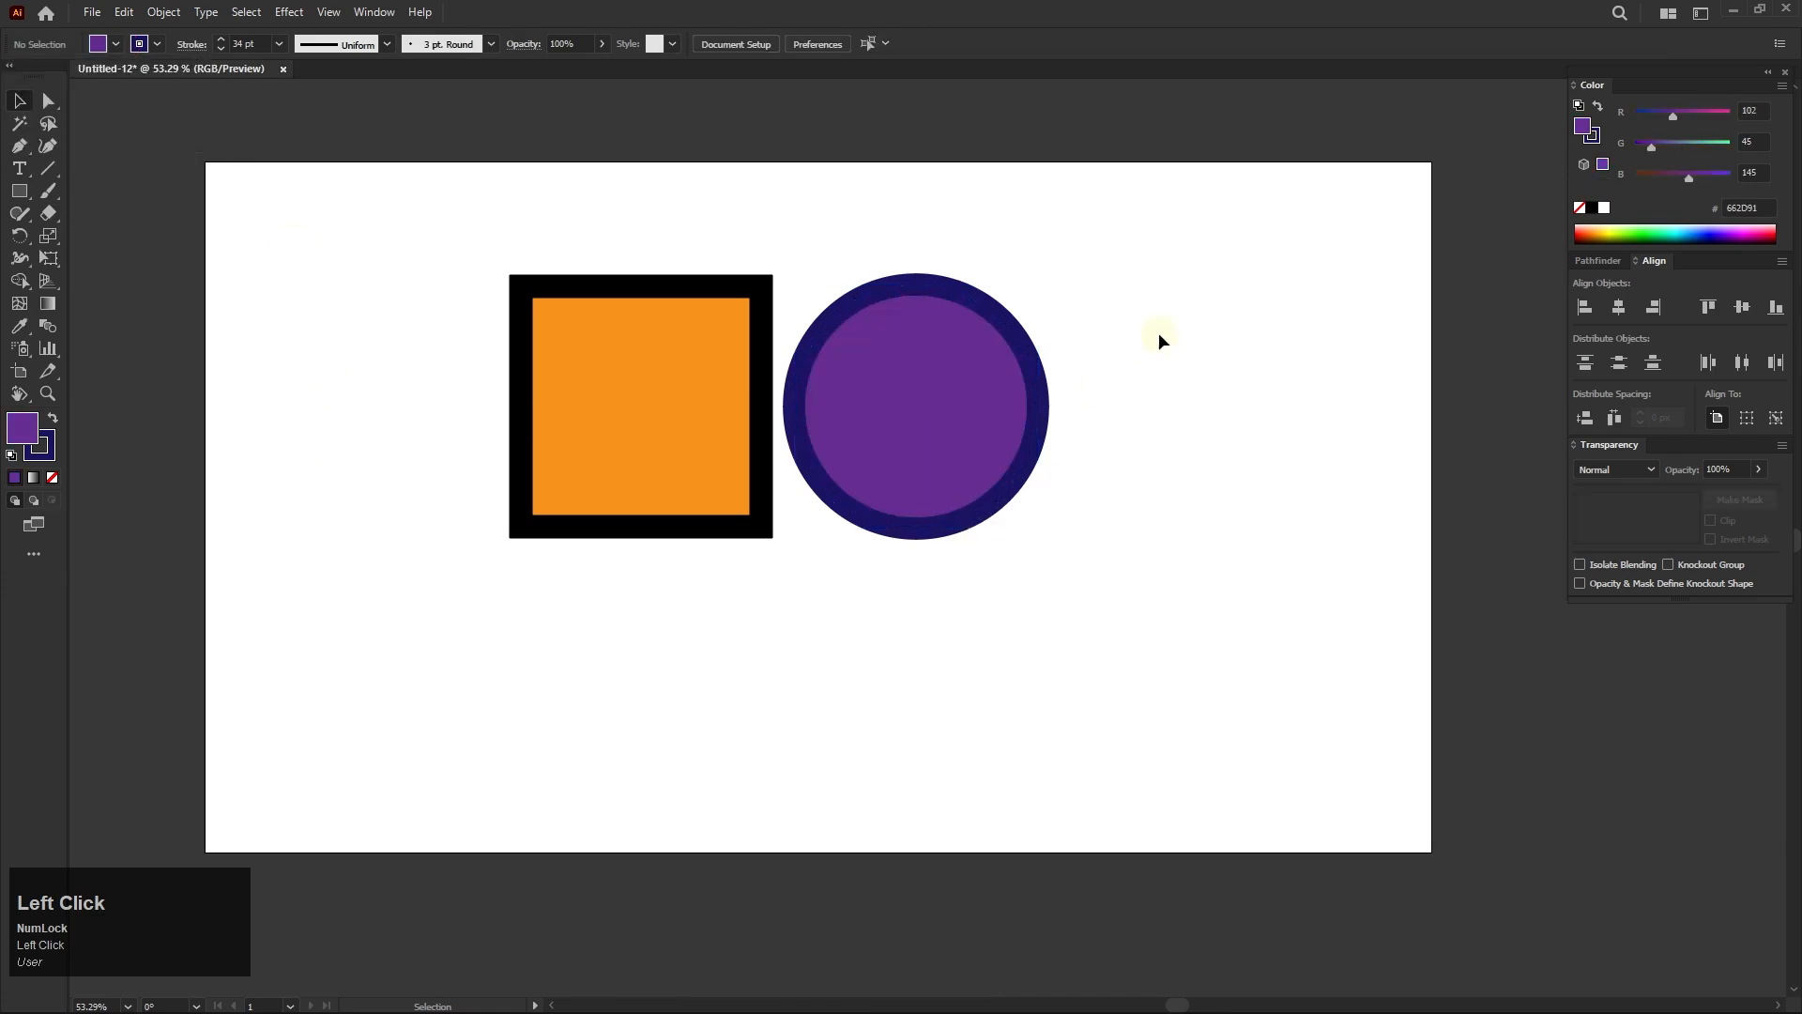
# - Select the square and the circle together, set their stroke to None, and deselect them
pyautogui.moveTo(1158, 334); pyautogui.dragTo(625, 633)
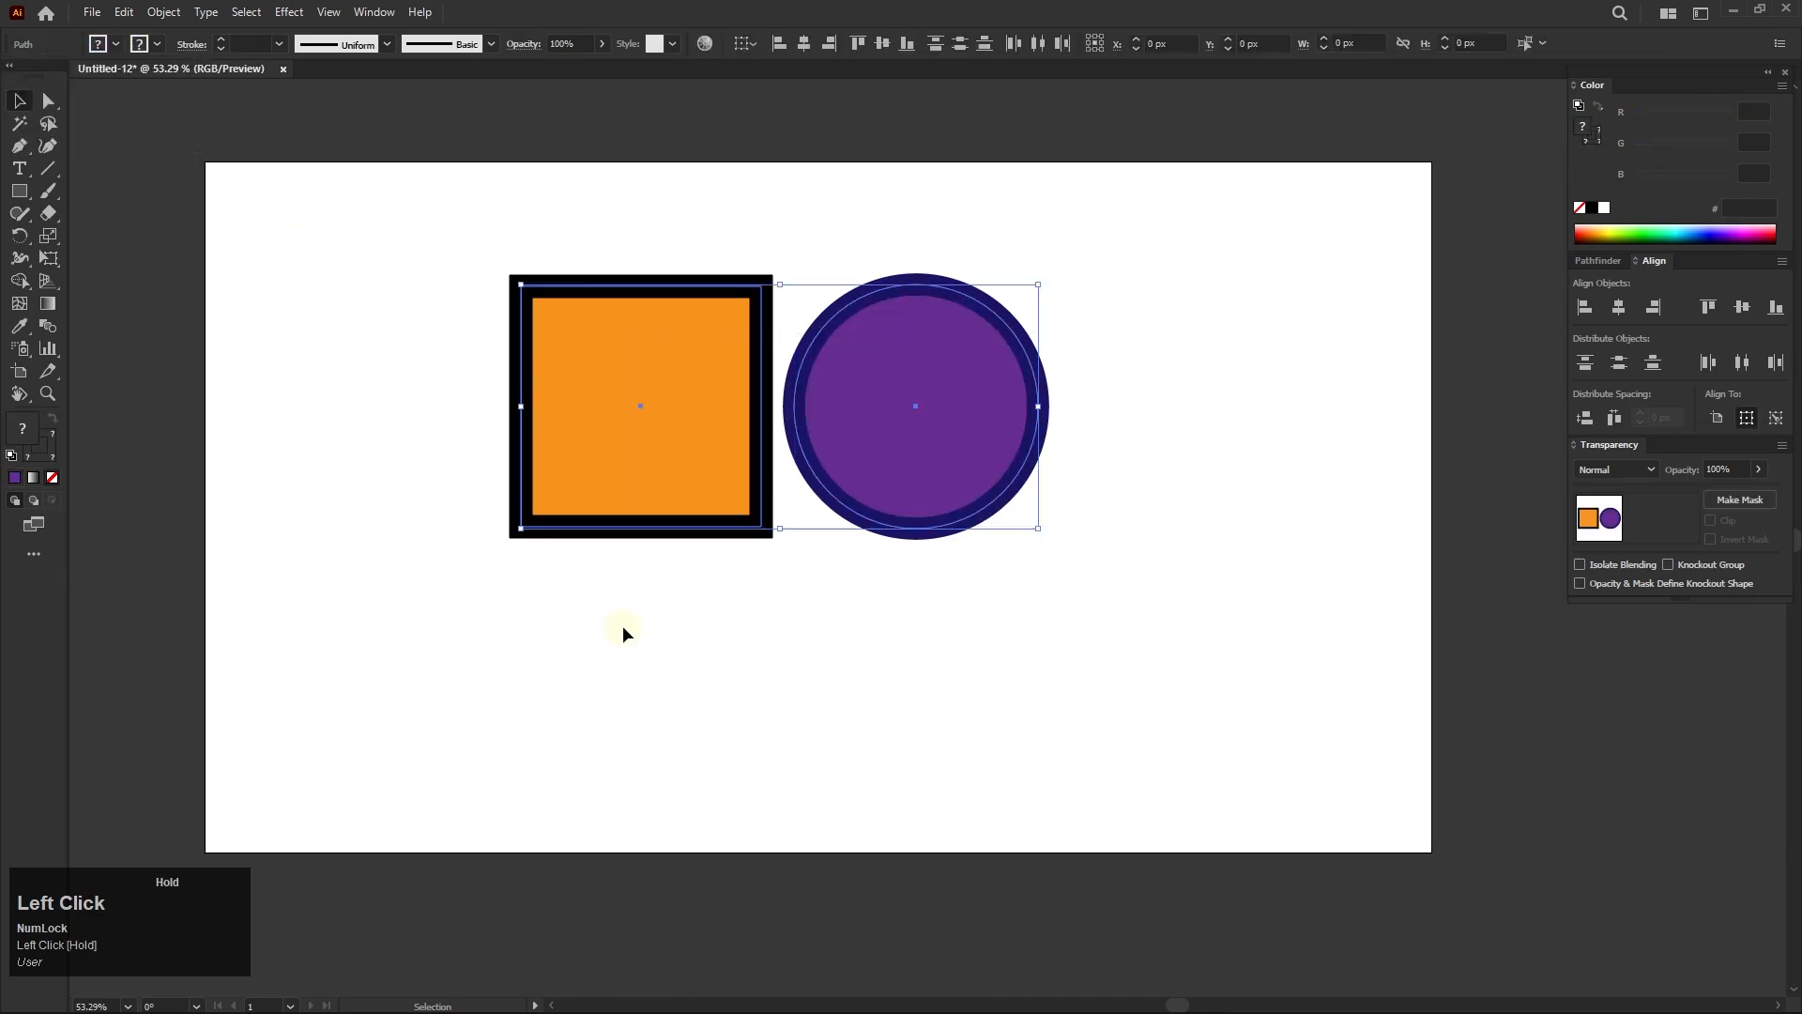
pyautogui.click(159, 48)
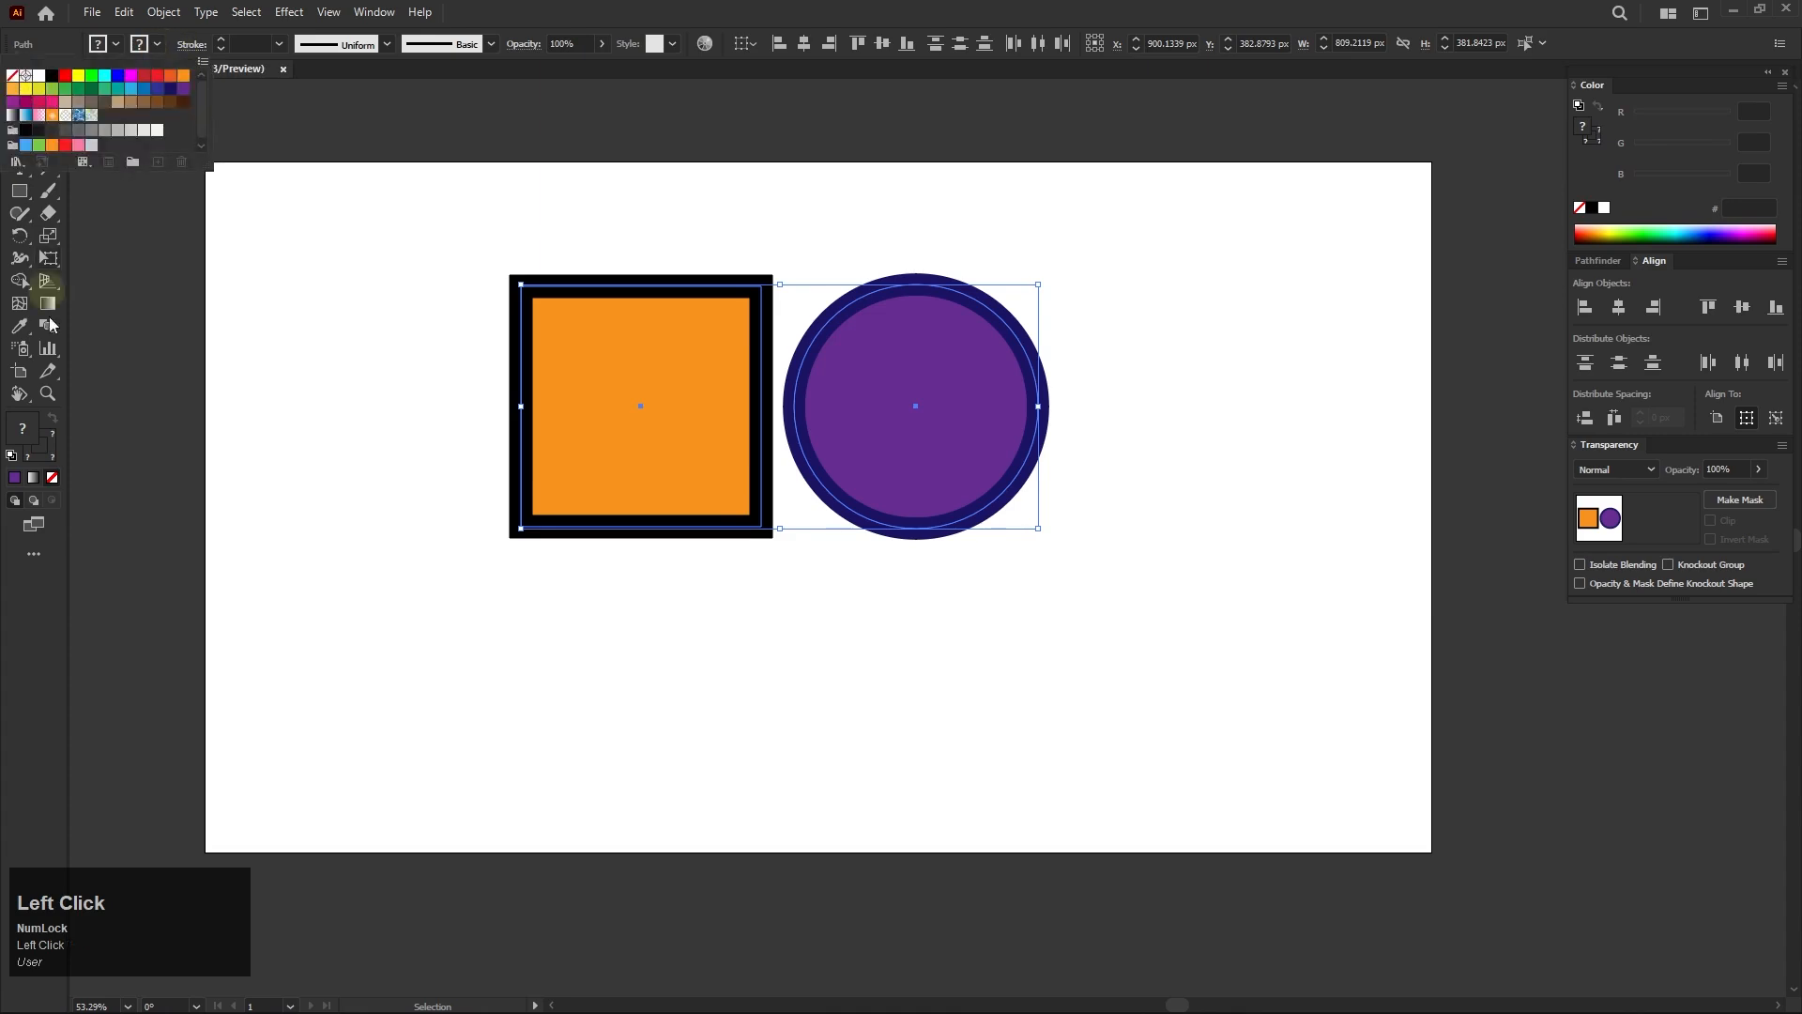
pyautogui.click(48, 455)
pyautogui.doubleClick(48, 454)
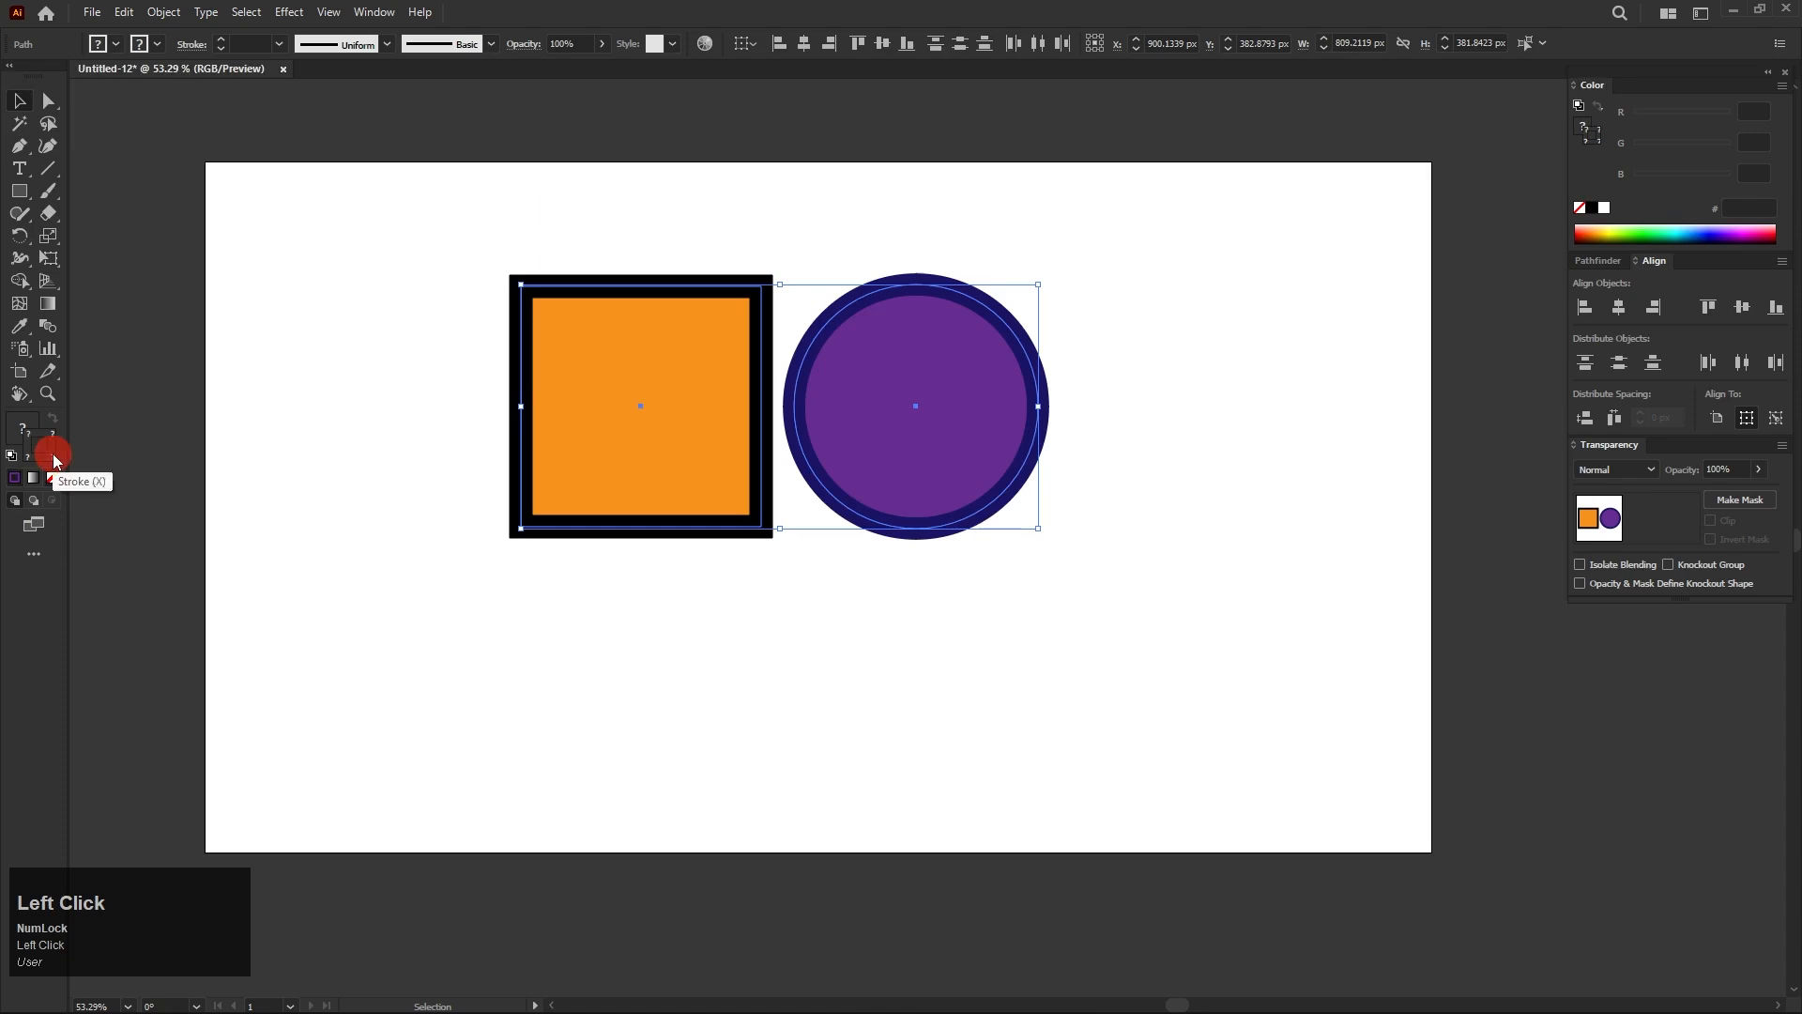
pyautogui.click(1109, 410)
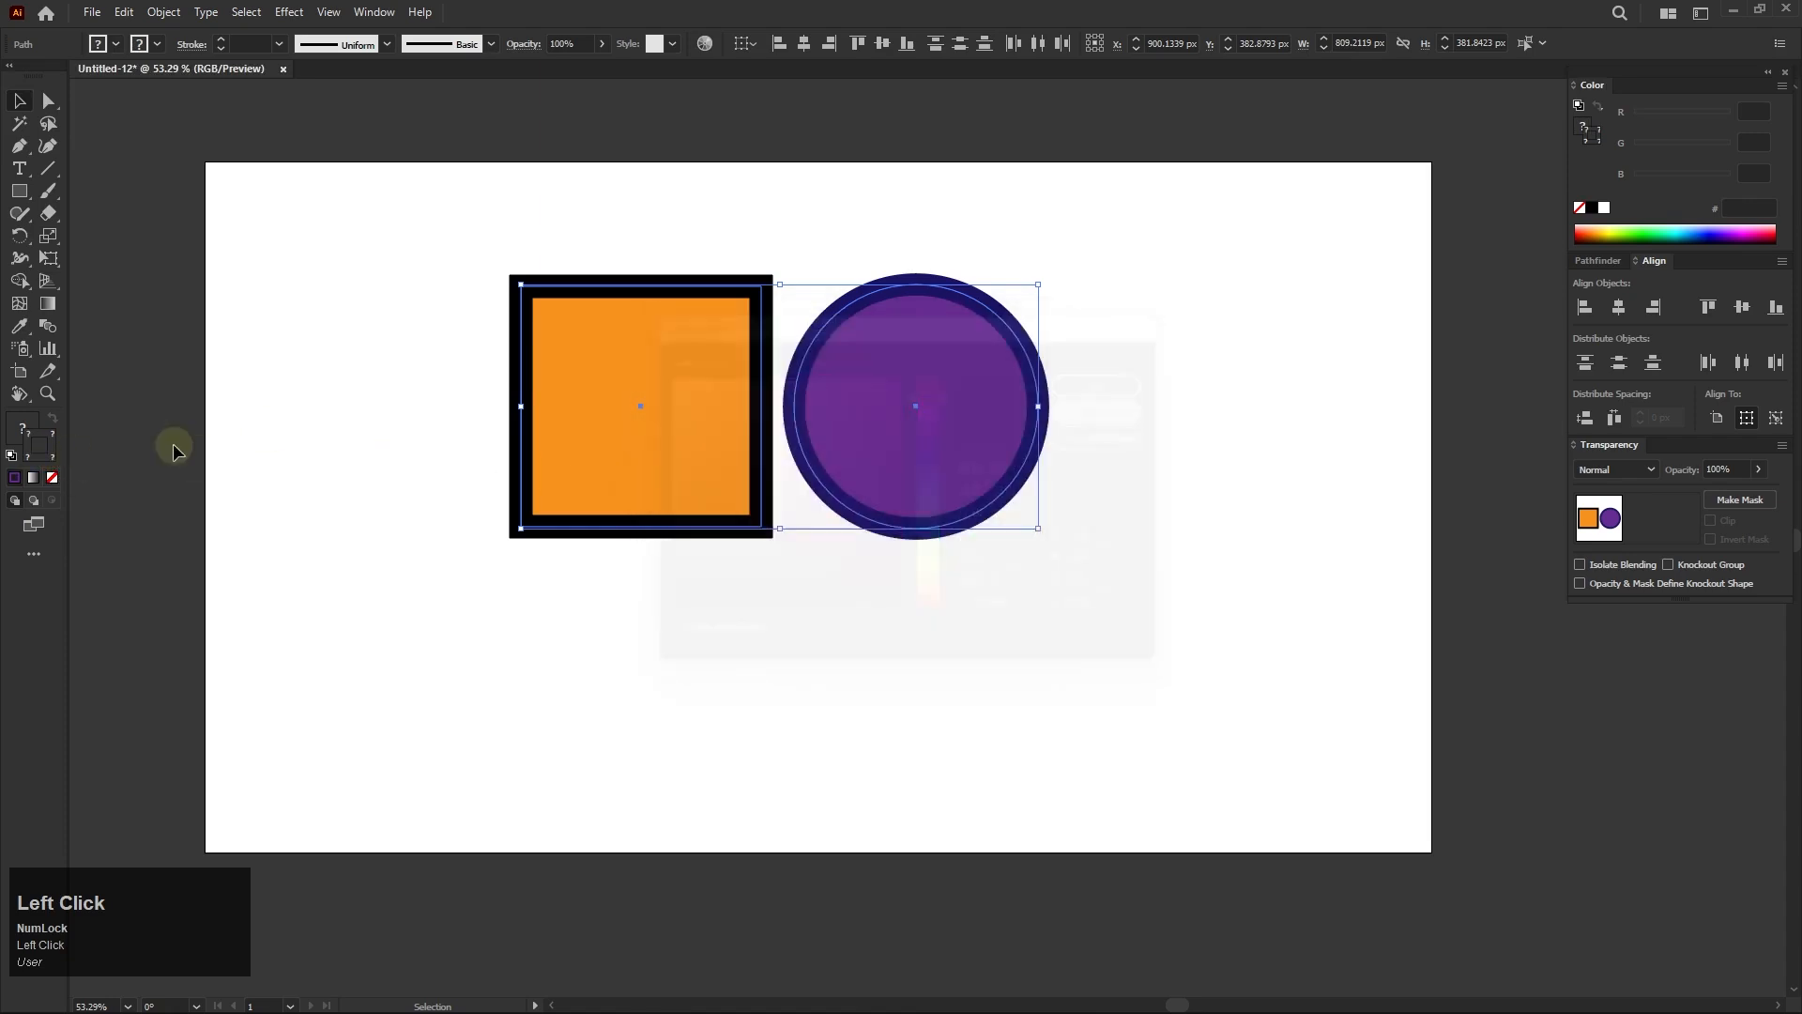
pyautogui.click(50, 480)
pyautogui.click(1169, 280)
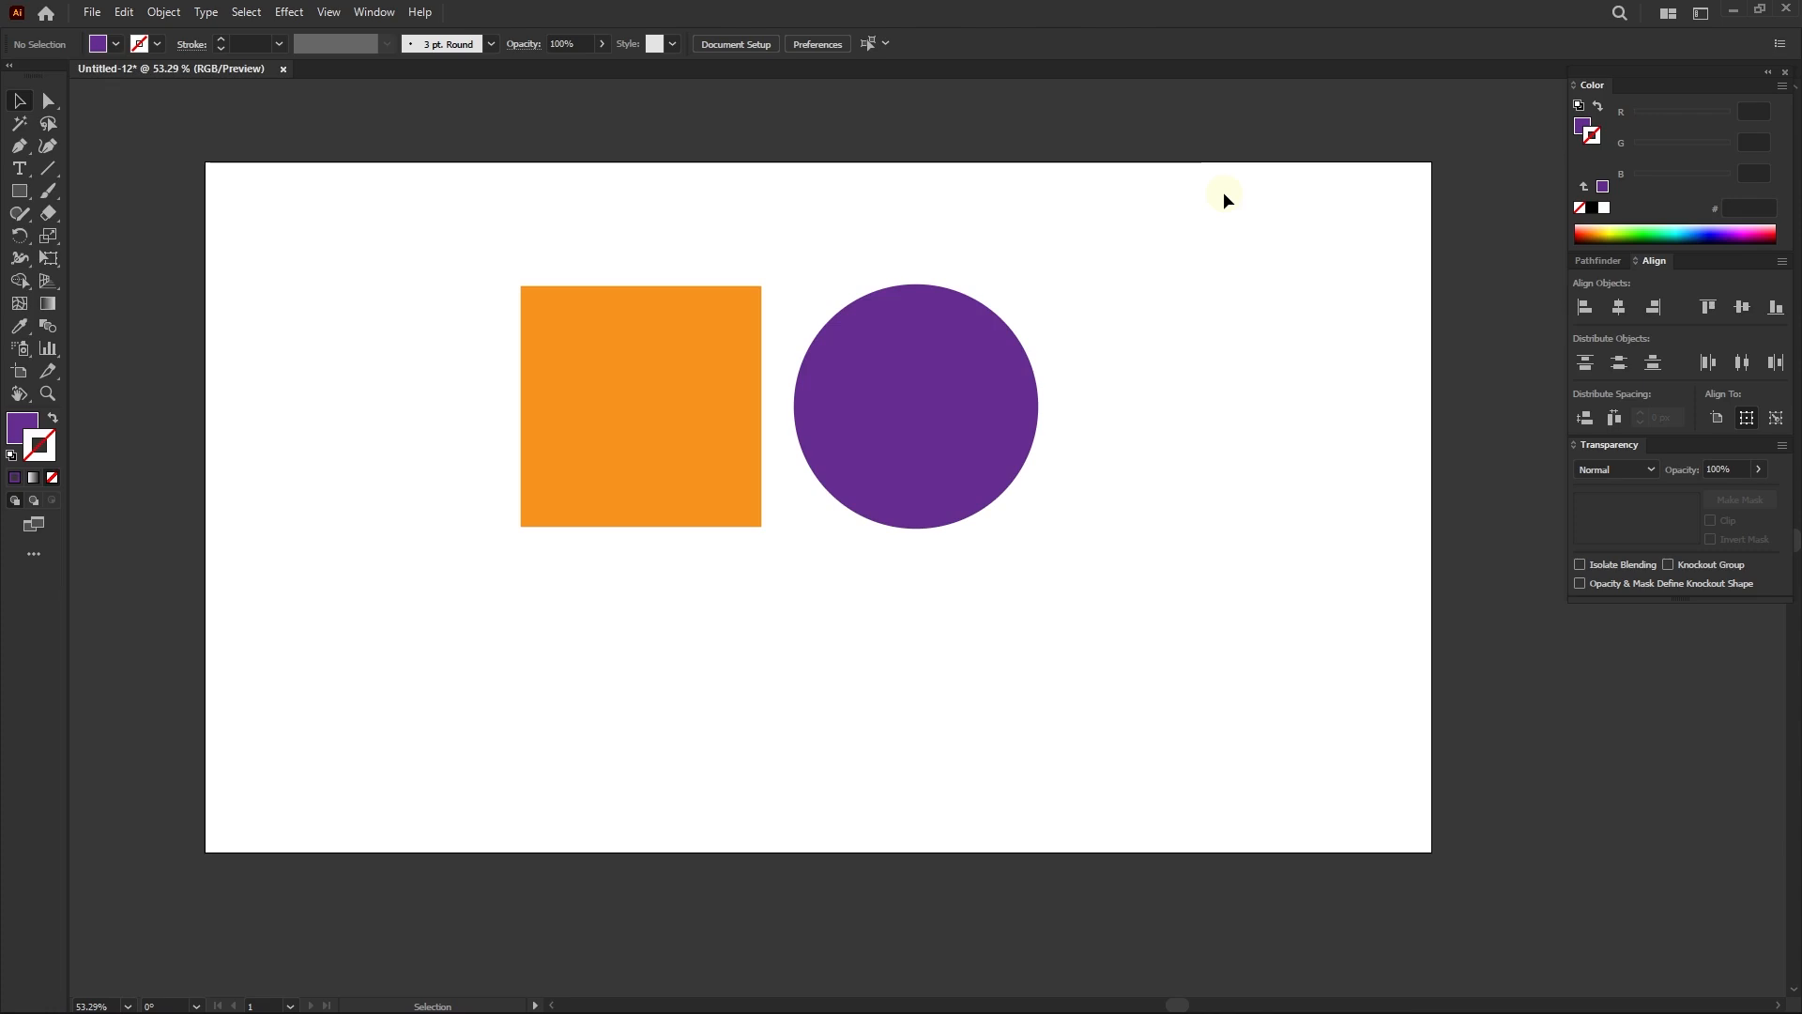
# - Draw a small polygon with the Polygon tool beside the square, reduce its number of sides while drawing, and delete it
pyautogui.rightClick(18, 192)
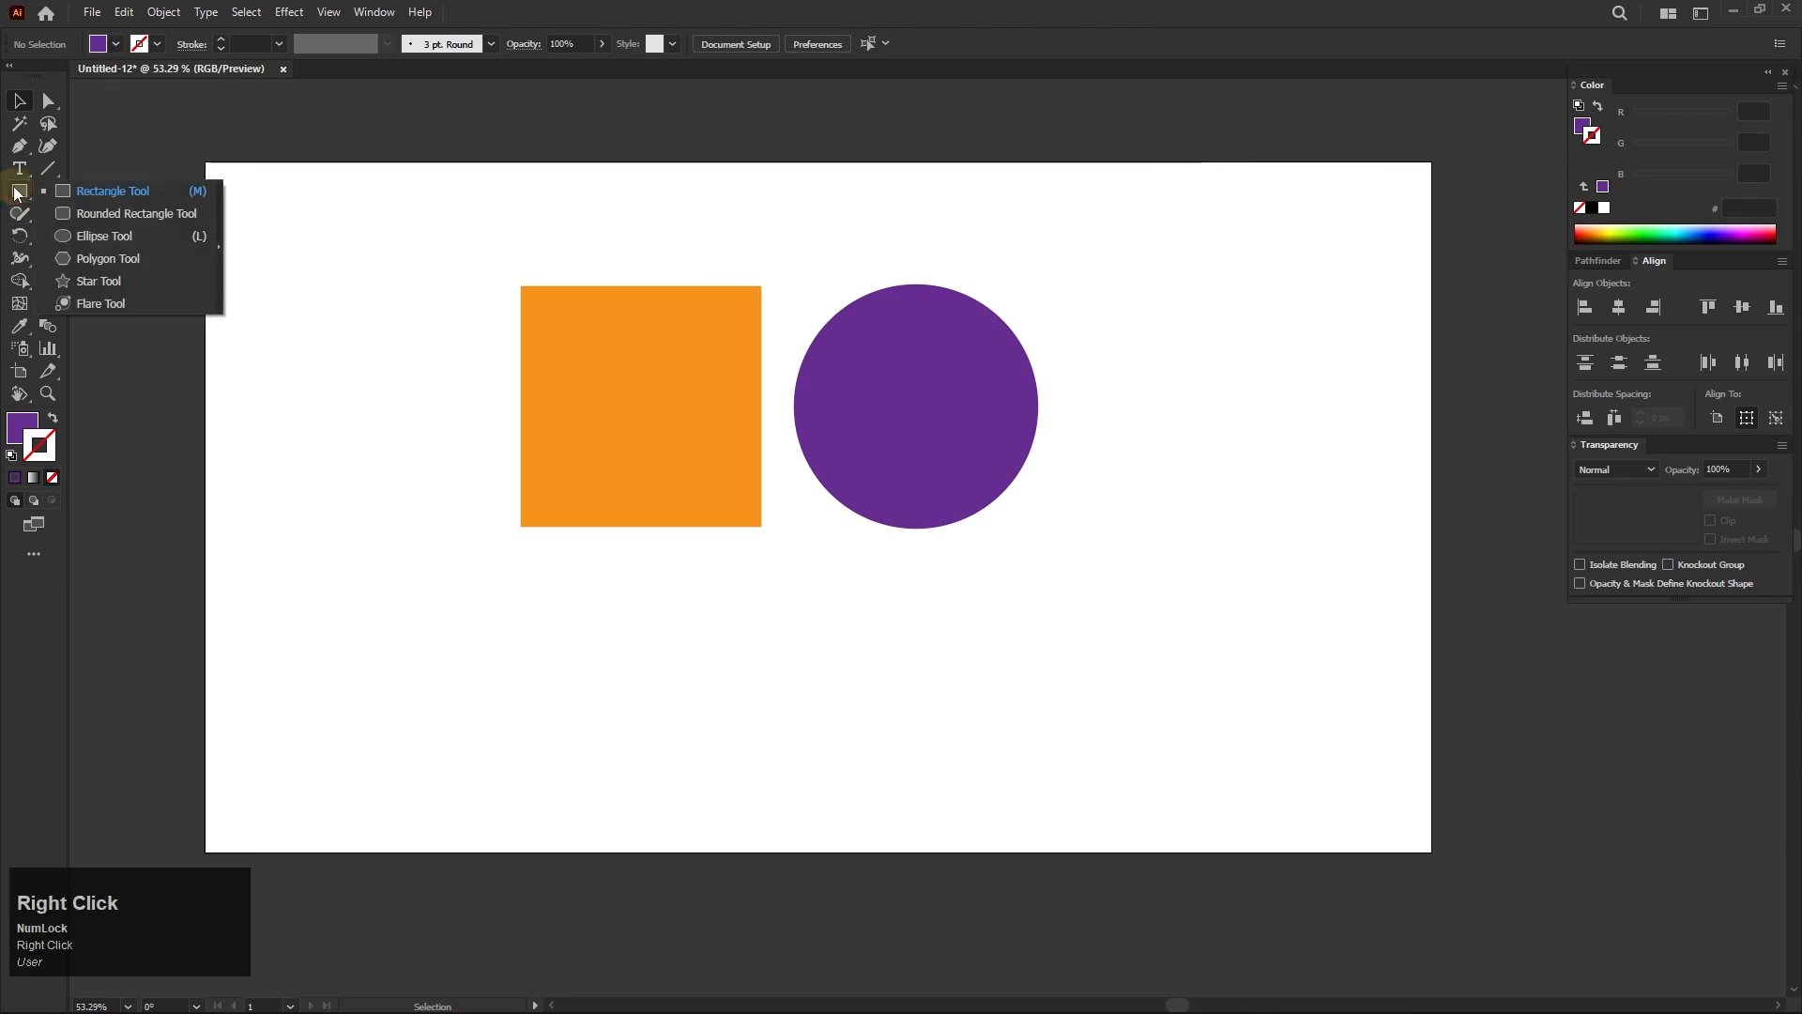
pyautogui.click(117, 259)
pyautogui.moveTo(310, 402)
pyautogui.mouseDown()
pyautogui.moveTo(385, 489)
pyautogui.moveTo(387, 533)
pyautogui.moveTo(270, 382)
pyautogui.moveTo(452, 485)
pyautogui.moveTo(370, 423)
pyautogui.moveTo(355, 504)
pyautogui.mouseUp()
pyautogui.press('Down')
pyautogui.press('Down')
pyautogui.press('Delete')
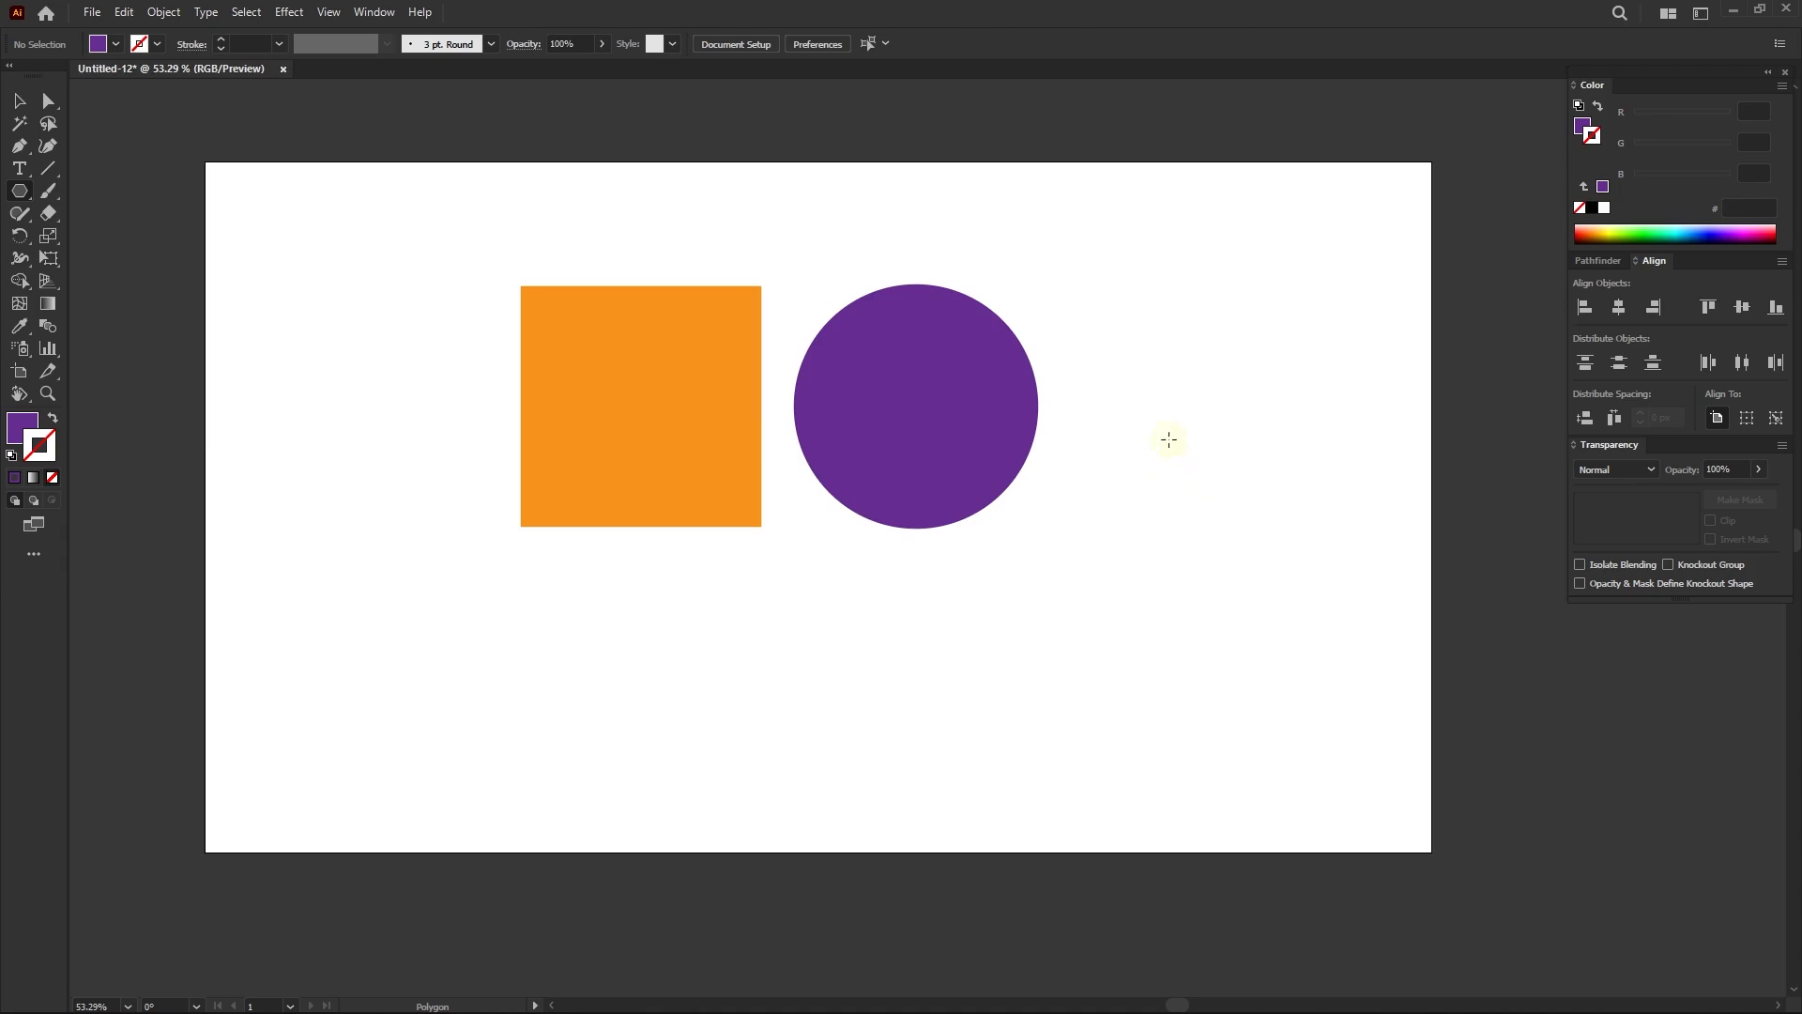
# - Draw a large polygon beside the circle, vary its side count while drawing to end with seven sides, and delete it
pyautogui.moveTo(1169, 439); pyautogui.dragTo(1209, 287)
pyautogui.press('Down')
pyautogui.press('Up')
pyautogui.press('Up')
pyautogui.press('Up')
pyautogui.press('Down')
pyautogui.press('Down')
pyautogui.press('Down')
pyautogui.press('Up')
pyautogui.press('Up')
pyautogui.press('Up')
pyautogui.press('Up')
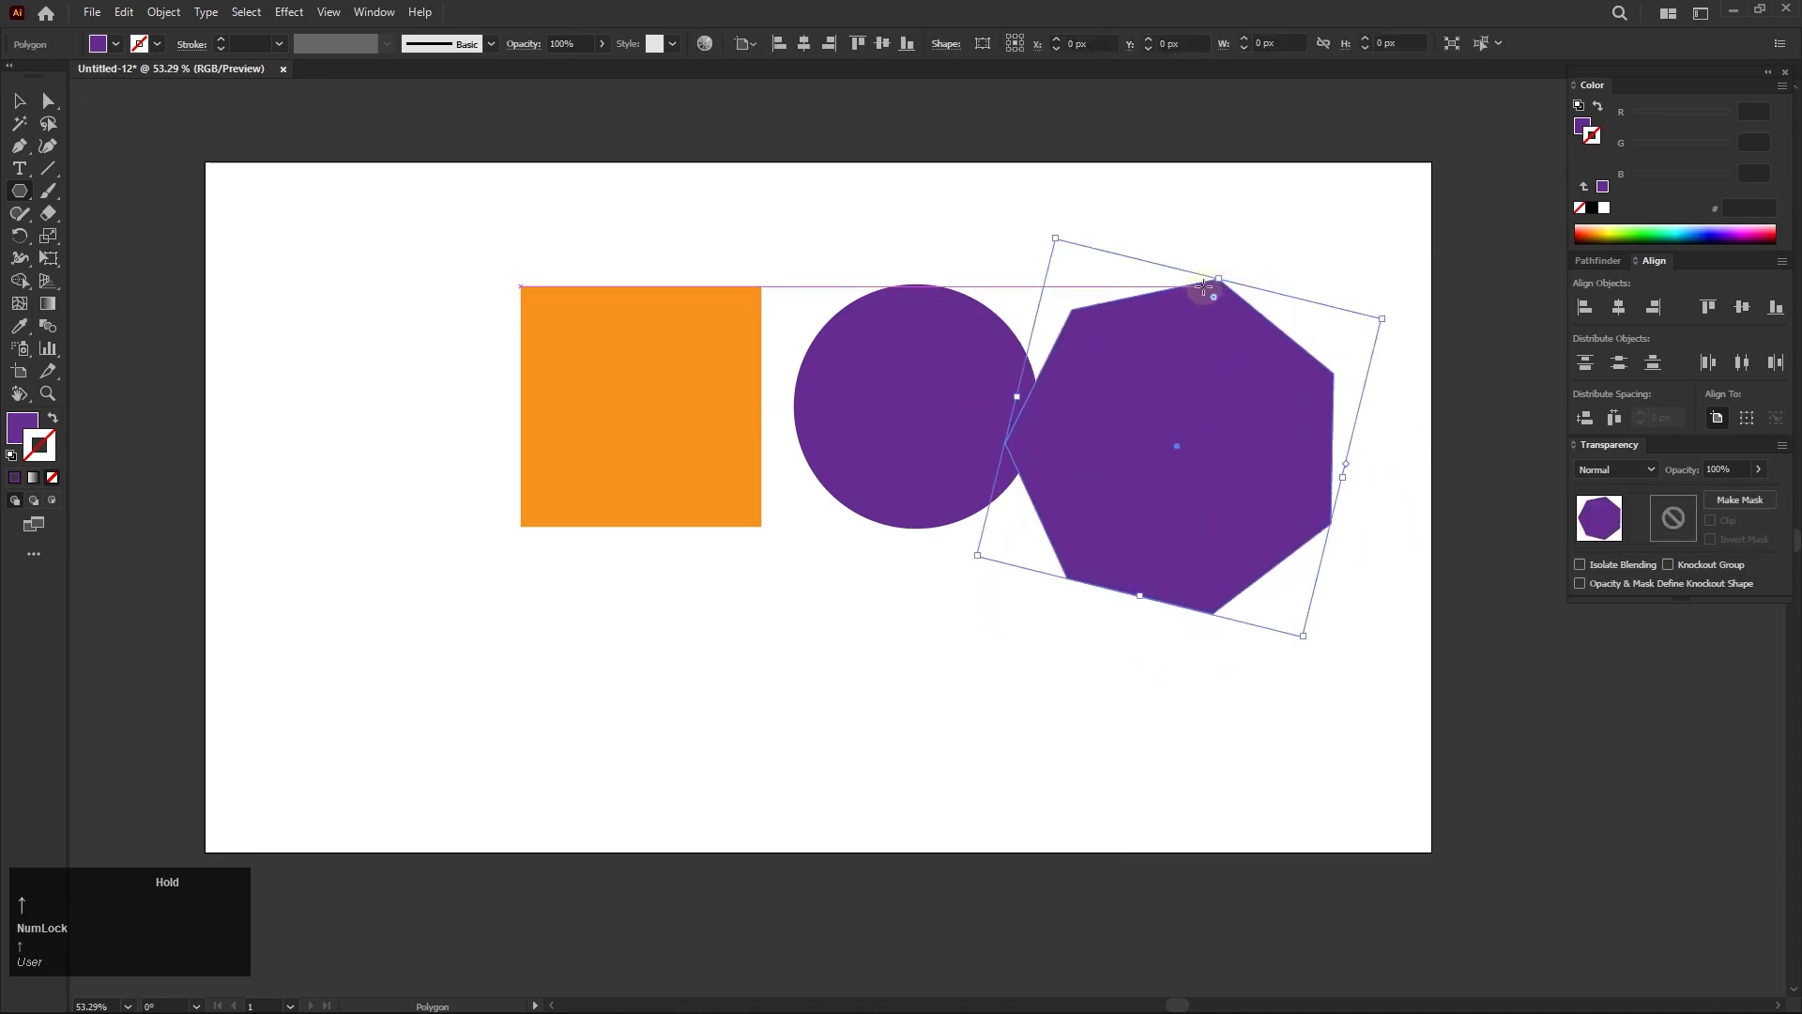
pyautogui.press('Delete')
# - Draw a three-pointed star about 555 by 600 px beside the circle, varying its point count, then shift it slightly and delete it
pyautogui.rightClick(19, 190)
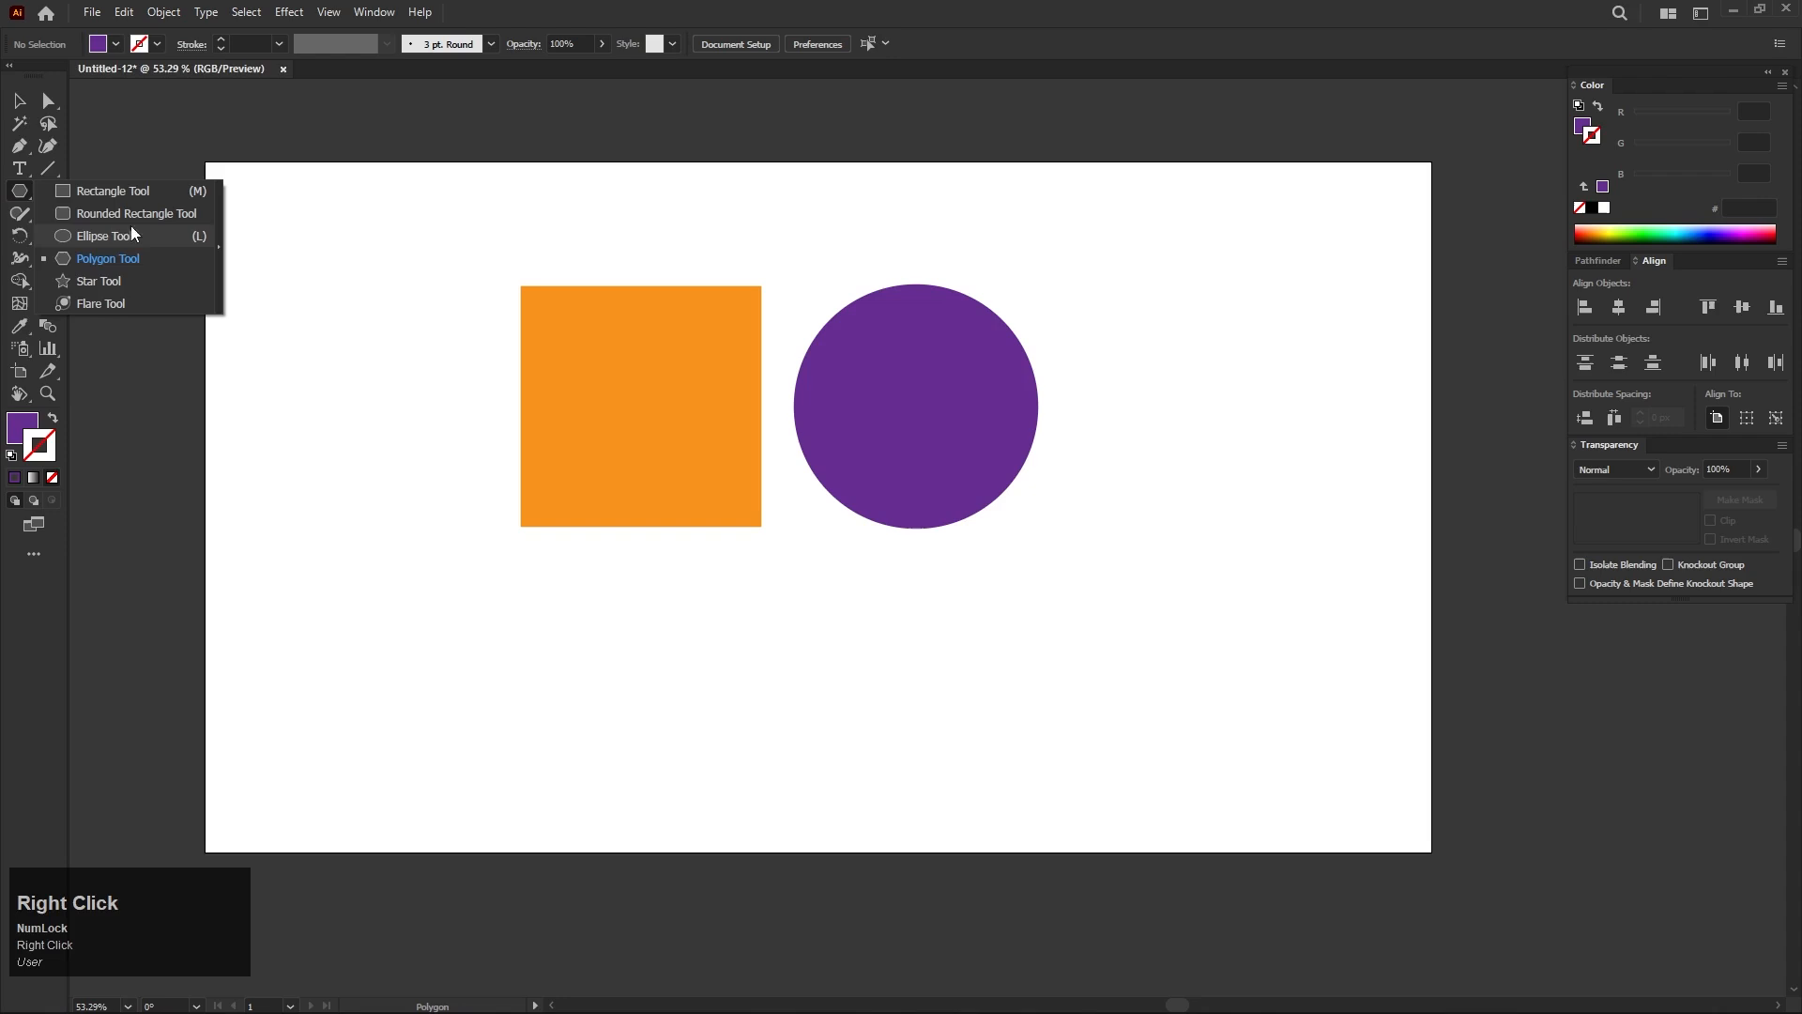
pyautogui.click(141, 279)
pyautogui.moveTo(1199, 418)
pyautogui.mouseDown()
pyautogui.moveTo(1251, 475)
pyautogui.moveTo(1305, 483)
pyautogui.moveTo(1332, 426)
pyautogui.moveTo(1280, 347)
pyautogui.moveTo(1150, 390)
pyautogui.moveTo(1209, 614)
pyautogui.moveTo(1256, 606)
pyautogui.moveTo(1236, 623)
pyautogui.moveTo(1111, 622)
pyautogui.mouseUp()
pyautogui.press('Up')
pyautogui.press('Up')
pyautogui.press('Down')
pyautogui.press('Down')
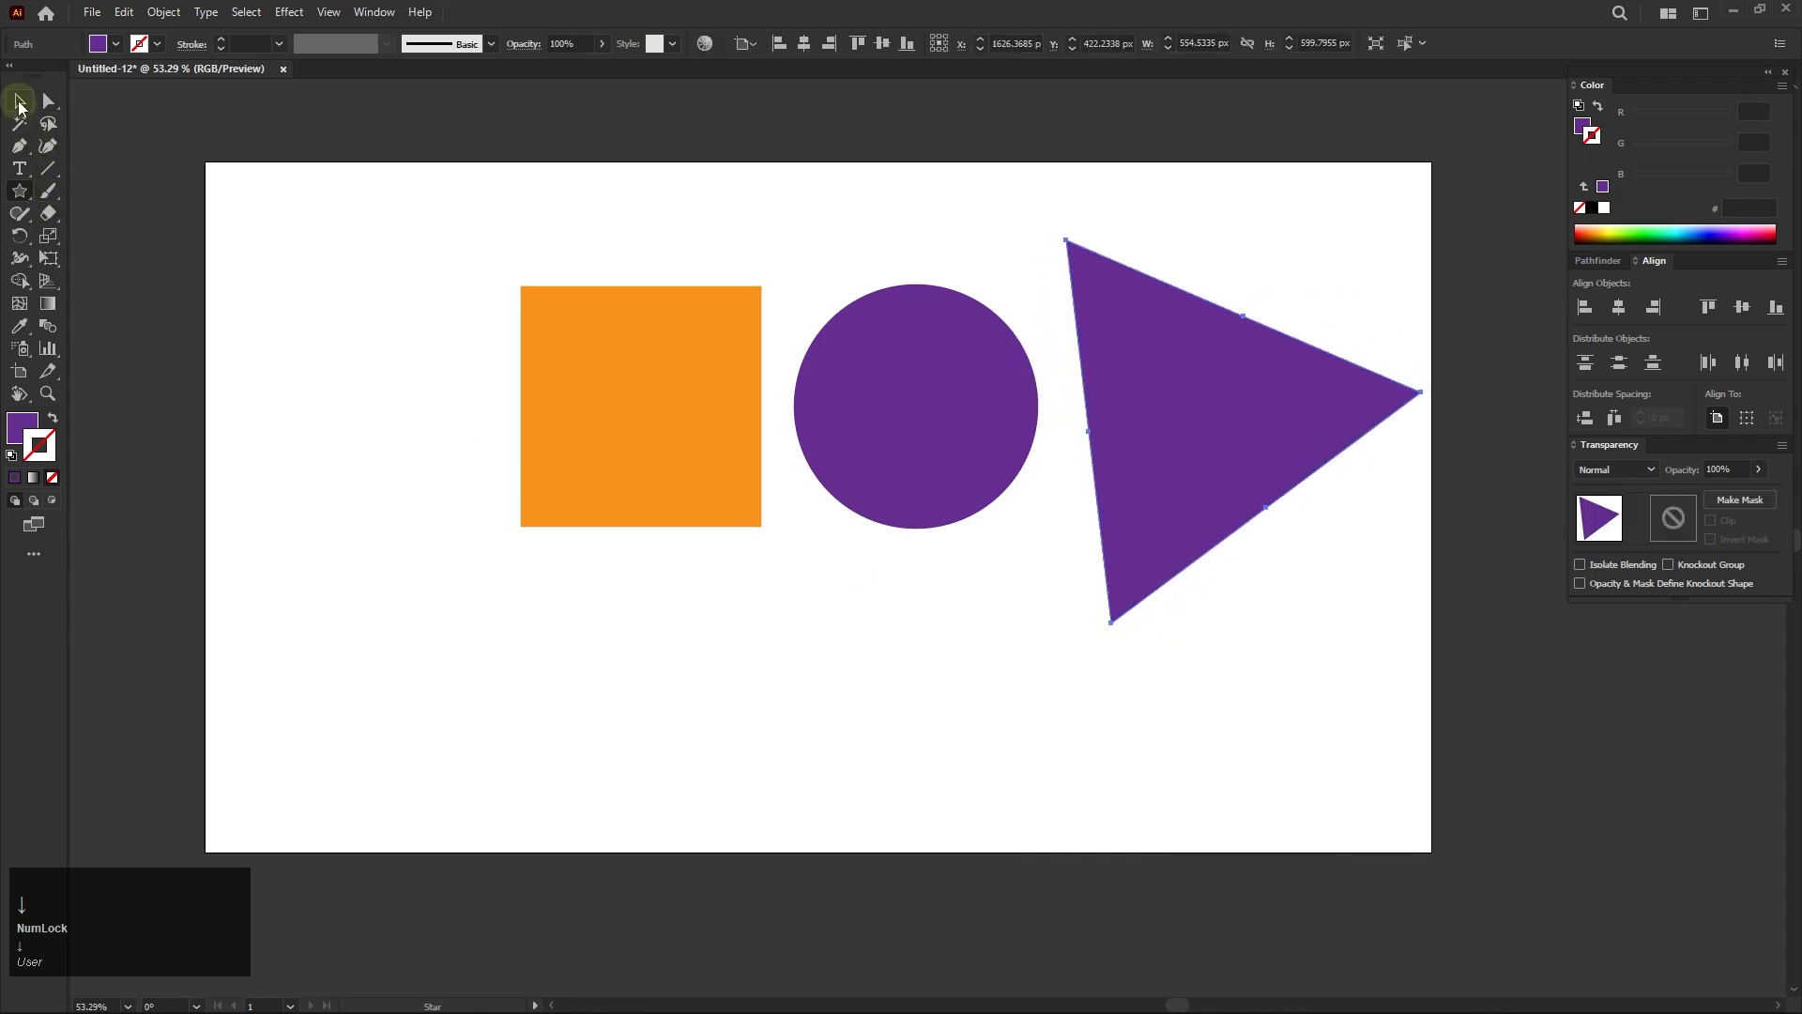
pyautogui.click(19, 101)
pyautogui.moveTo(1184, 382); pyautogui.dragTo(1164, 404)
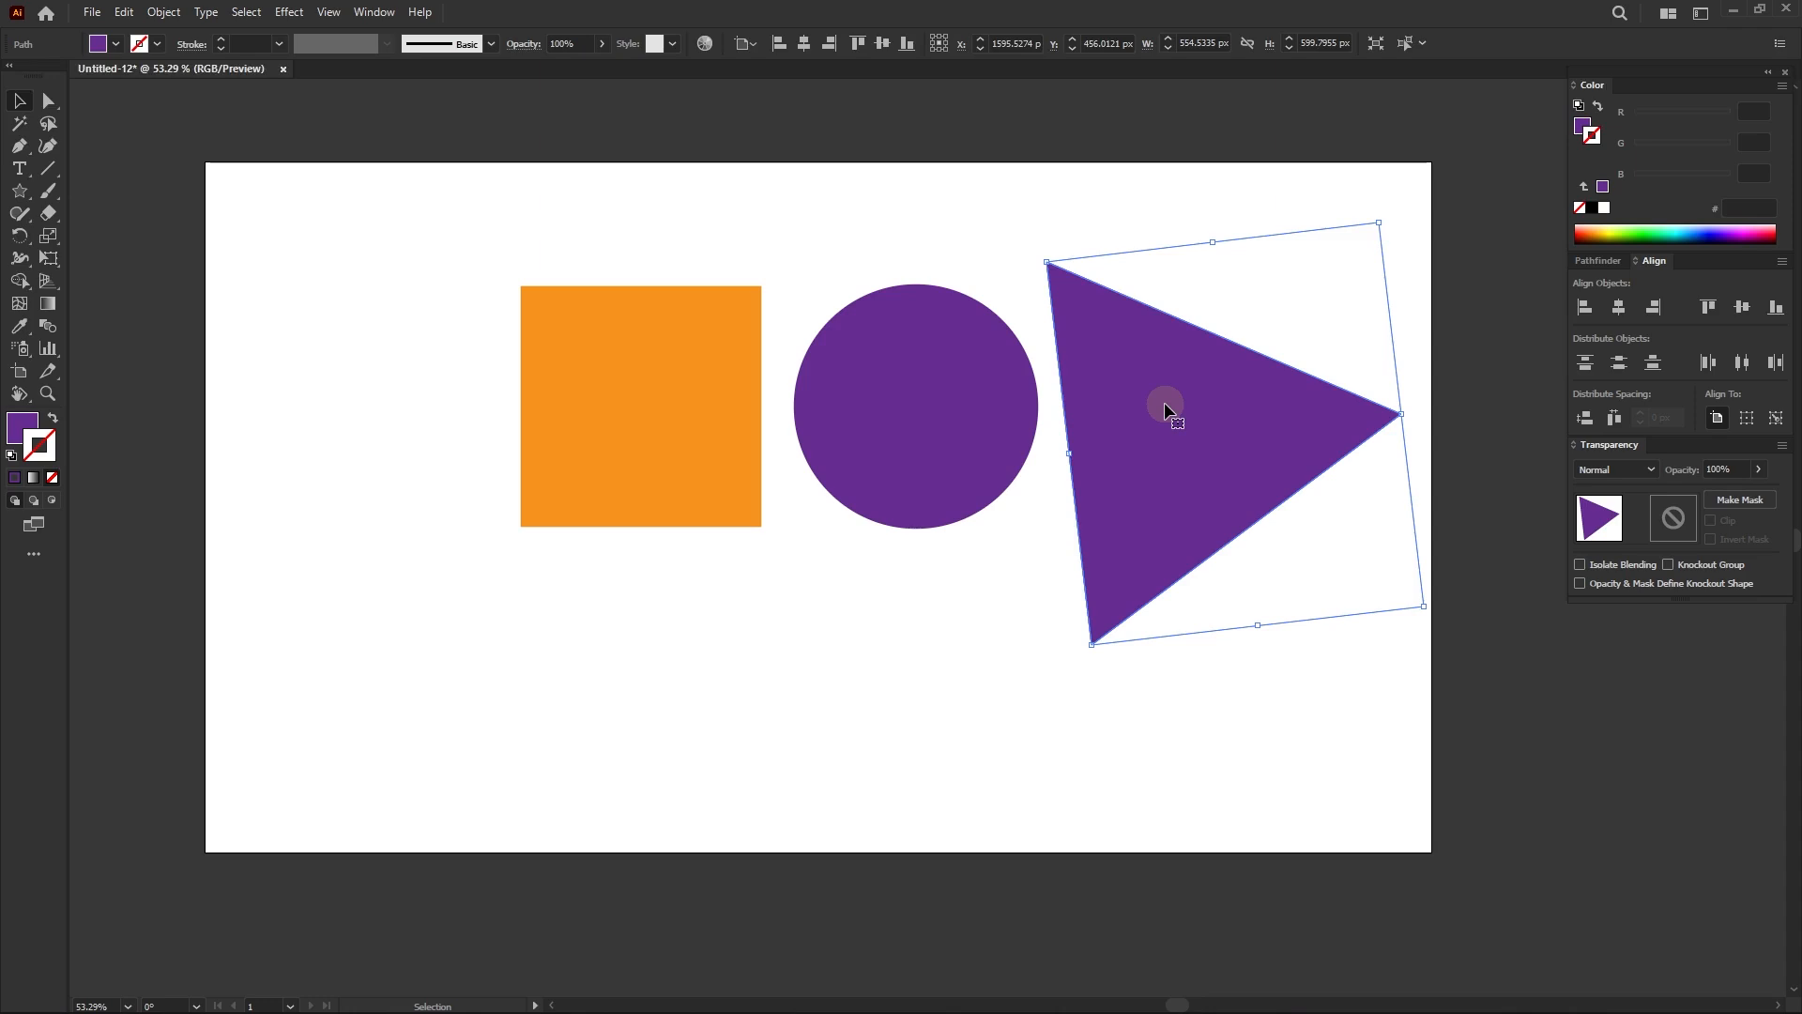
pyautogui.press('Delete')
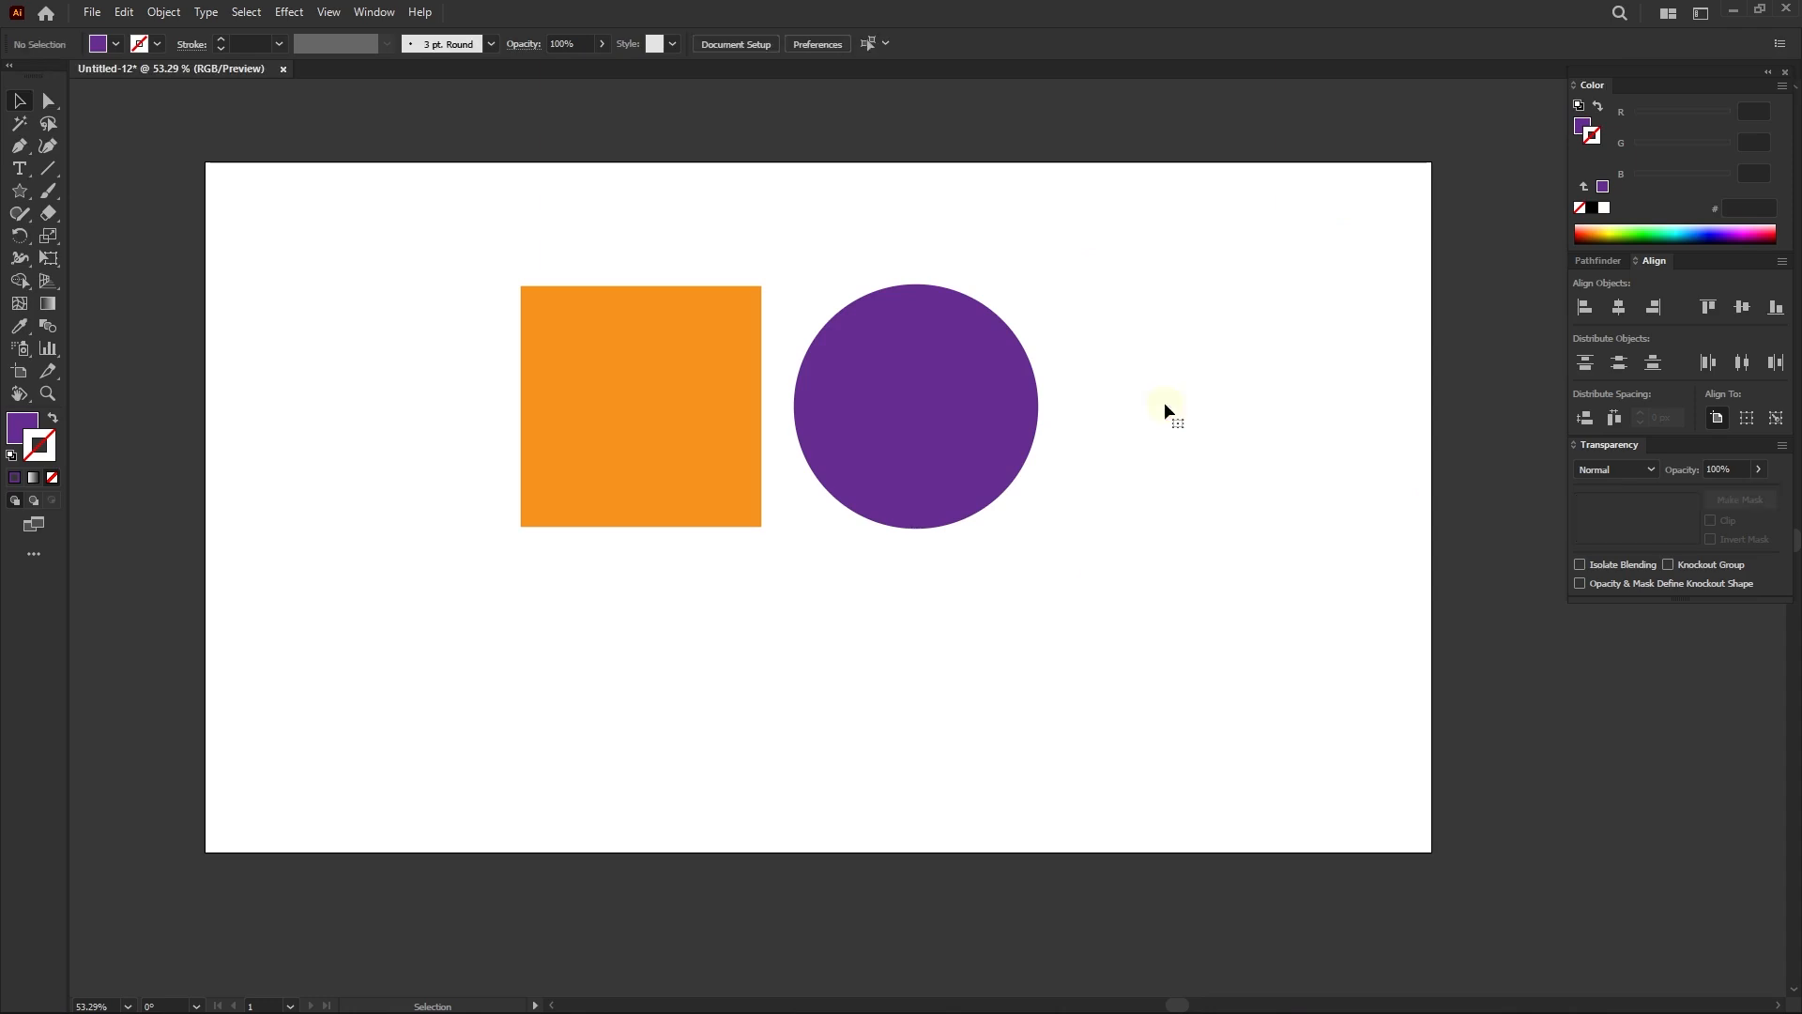
# - Apply the square's orange fill to the circle with the Eyedropper tool
pyautogui.click(920, 417)
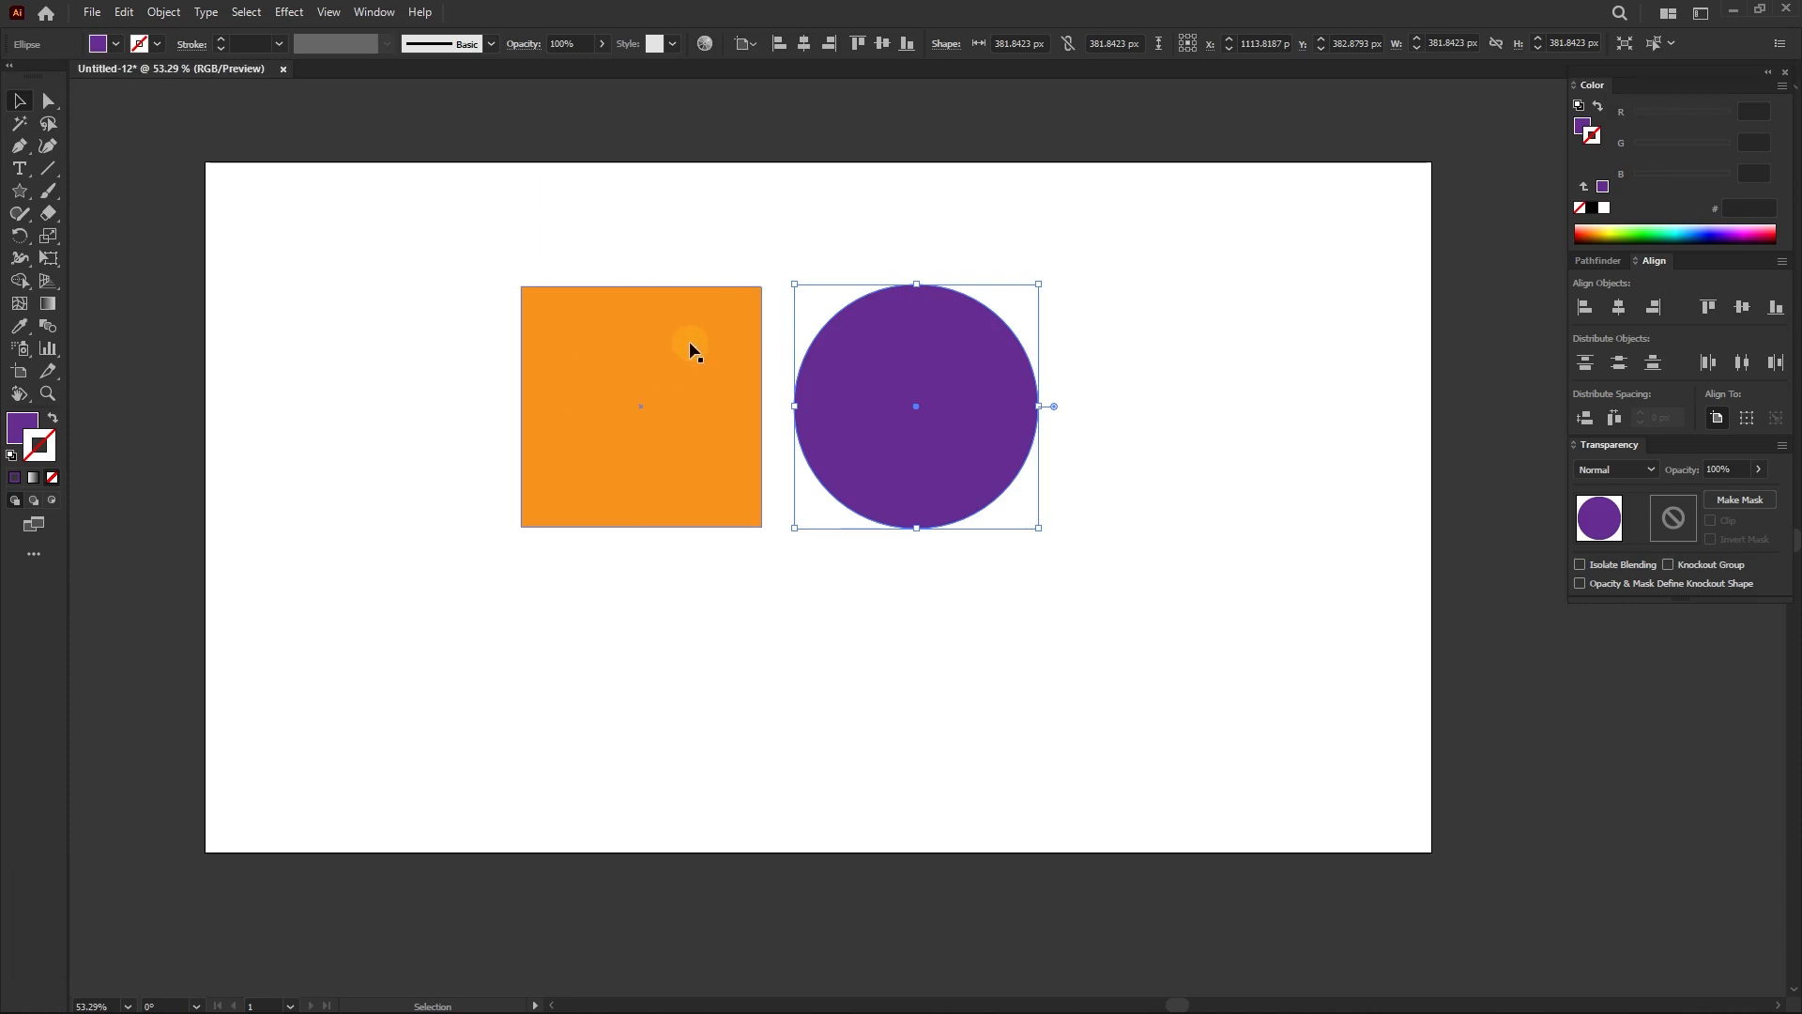
pyautogui.click(870, 366)
pyautogui.click(18, 325)
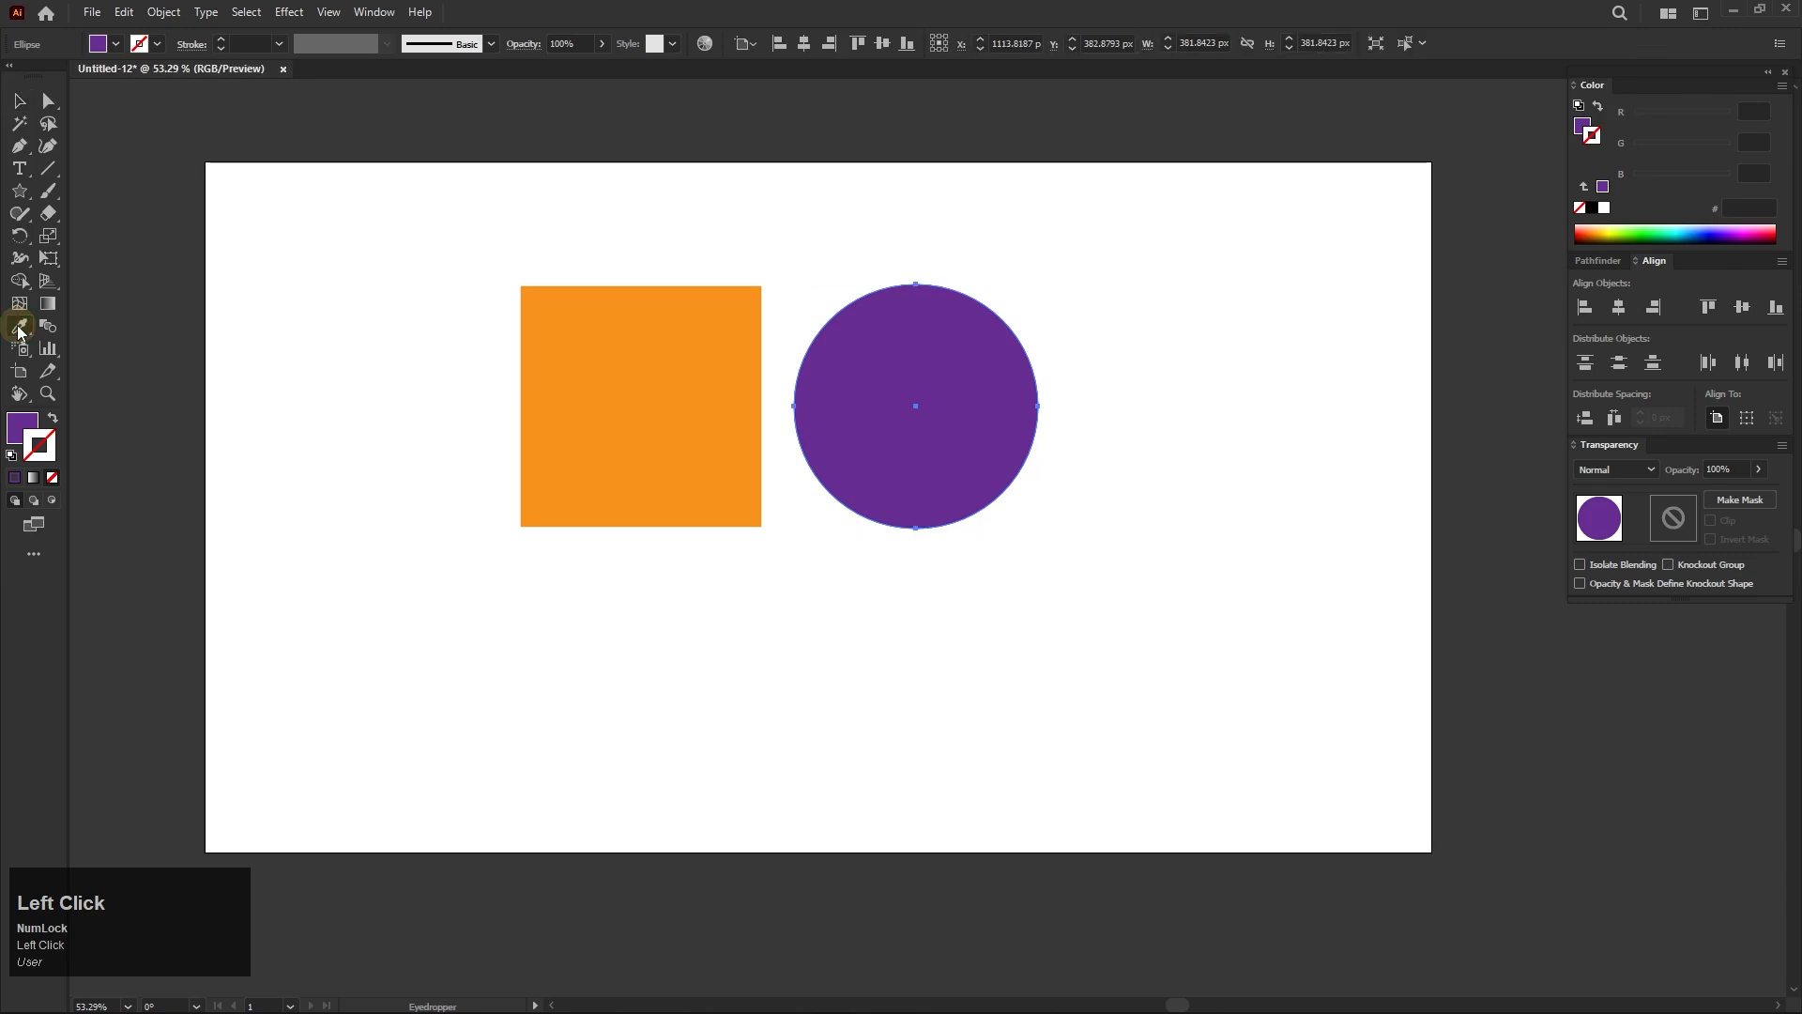
pyautogui.click(692, 415)
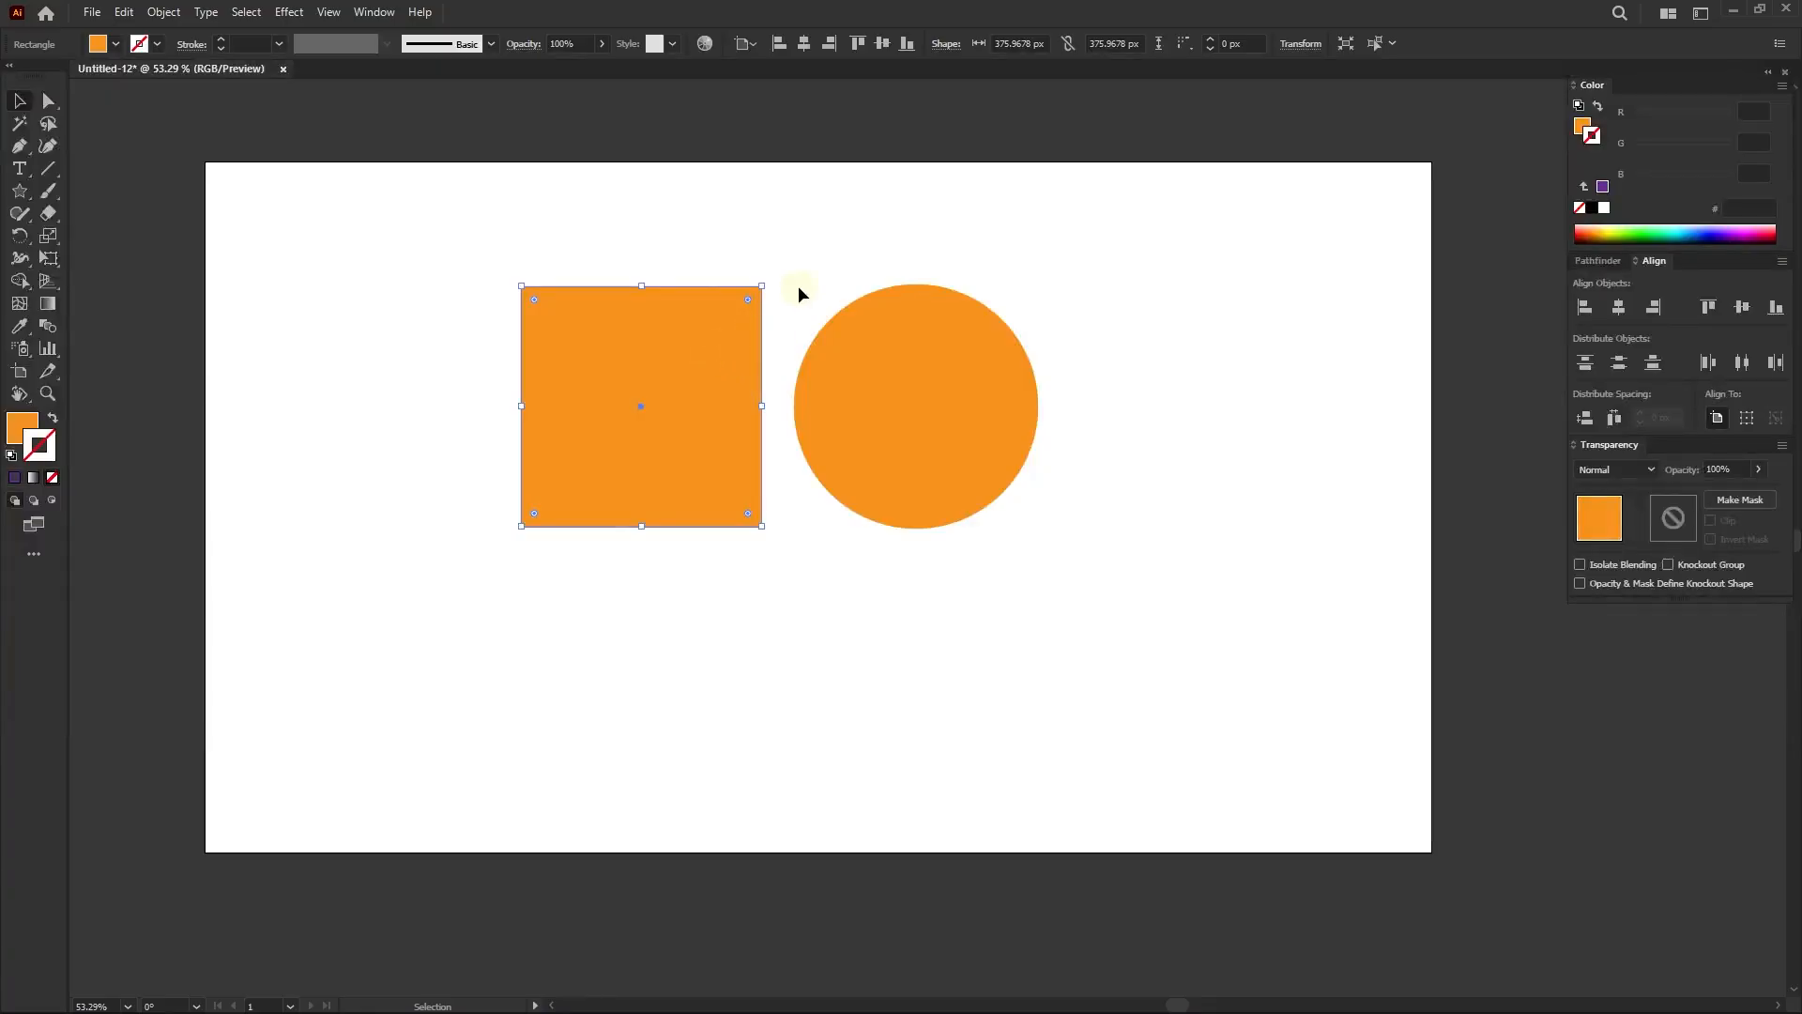
# - Scale the square down proportionally to about 178 px, flipping it past its left edge
pyautogui.click(799, 288)
pyautogui.click(670, 328)
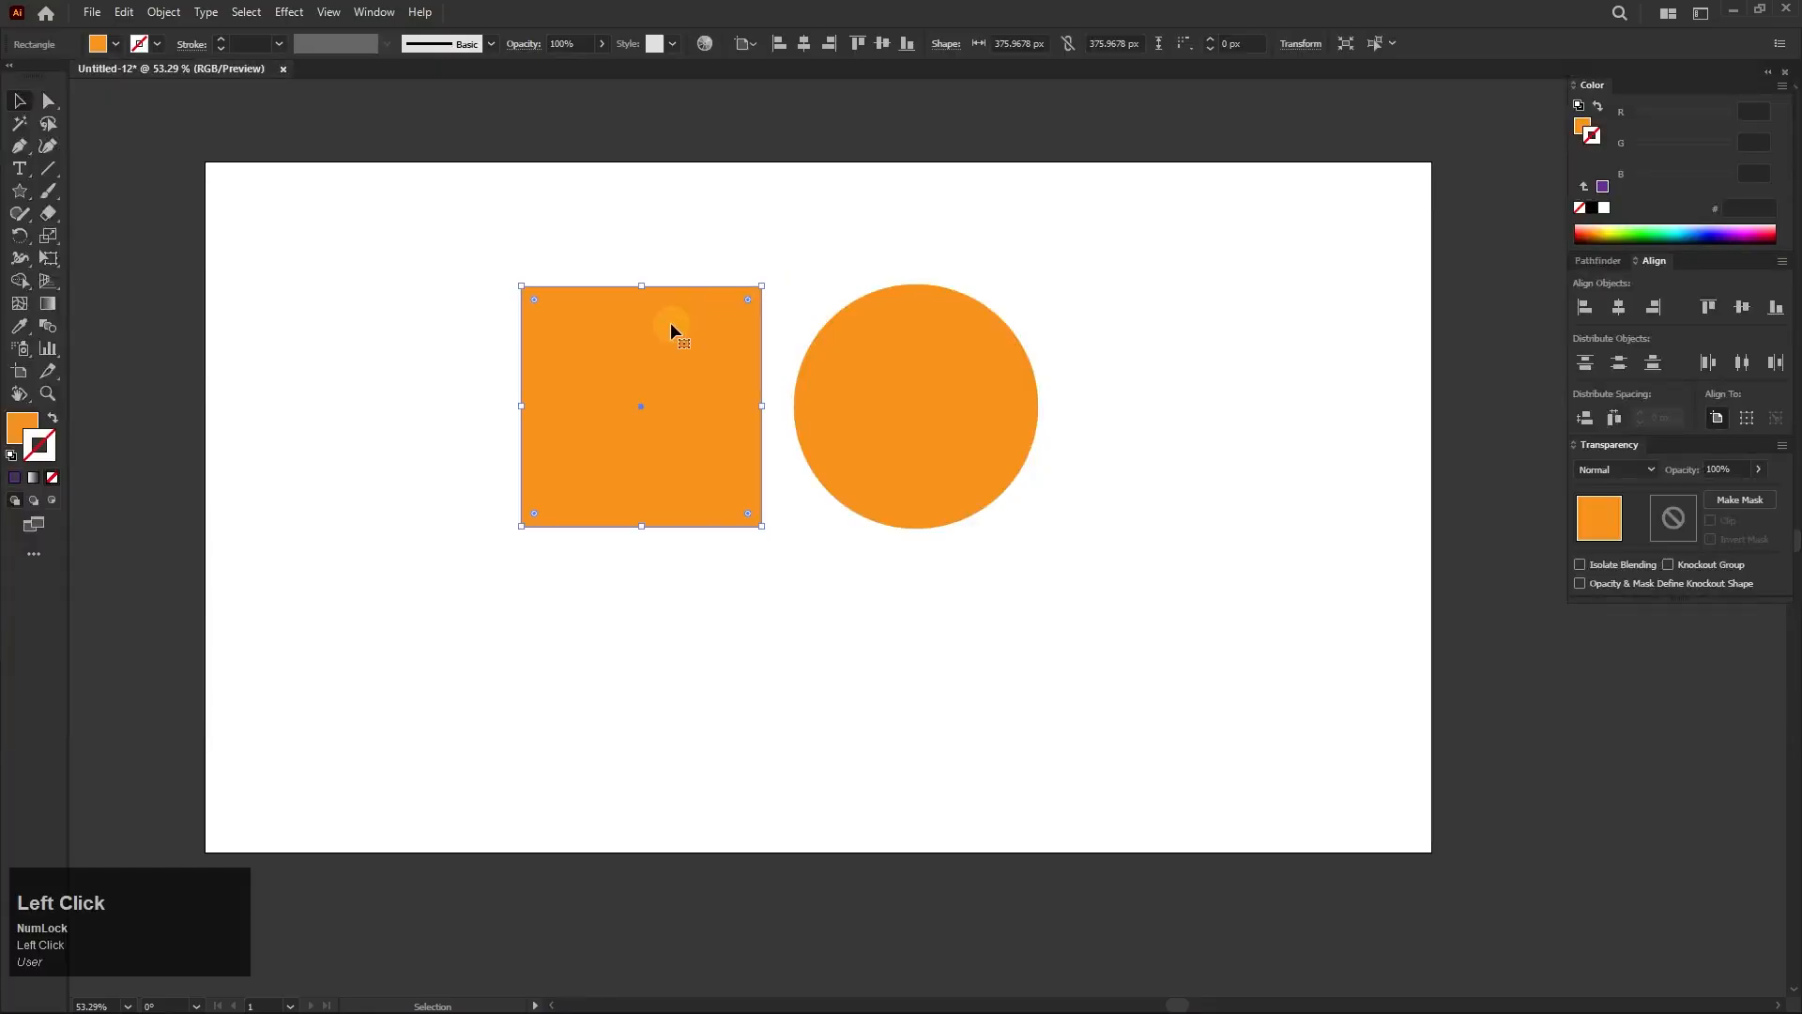
pyautogui.moveTo(761, 284); pyautogui.dragTo(373, 379)
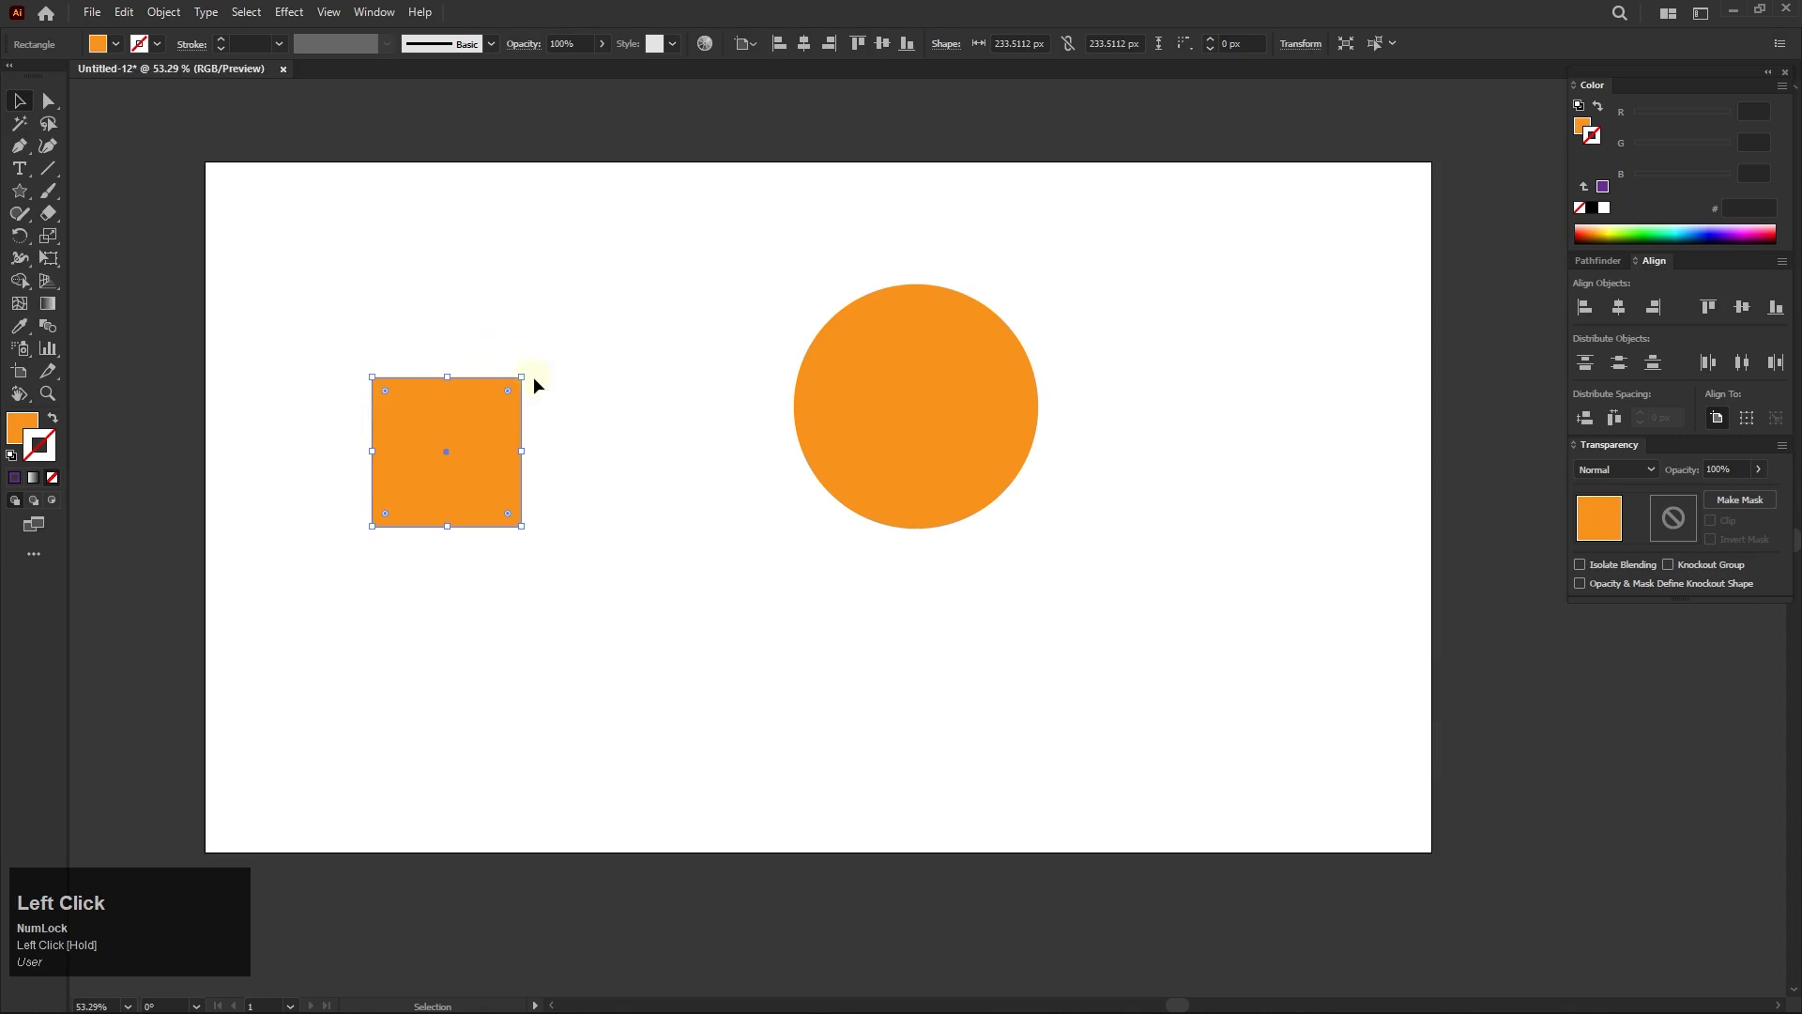
pyautogui.moveTo(524, 375); pyautogui.dragTo(486, 412)
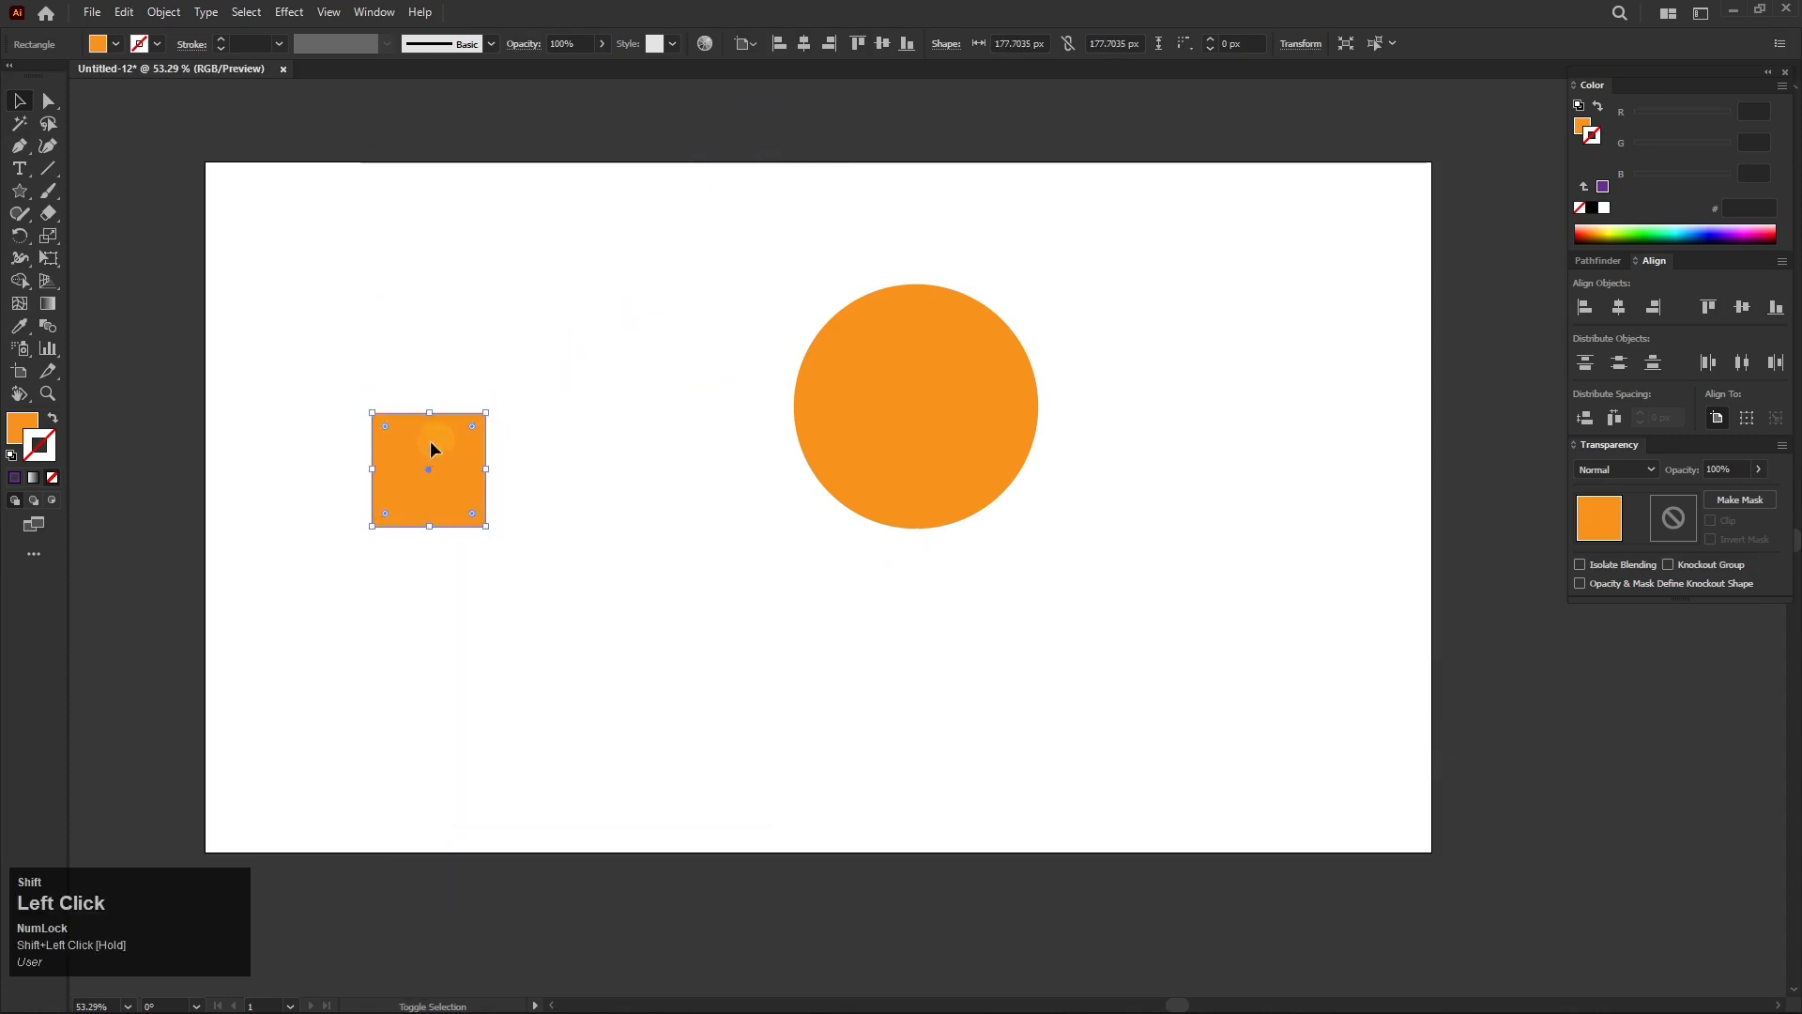
# - Rotate the circle by 270° and scale it proportionally to a diameter of about 402 px
pyautogui.click(864, 398)
pyautogui.moveTo(1048, 408); pyautogui.dragTo(910, 433)
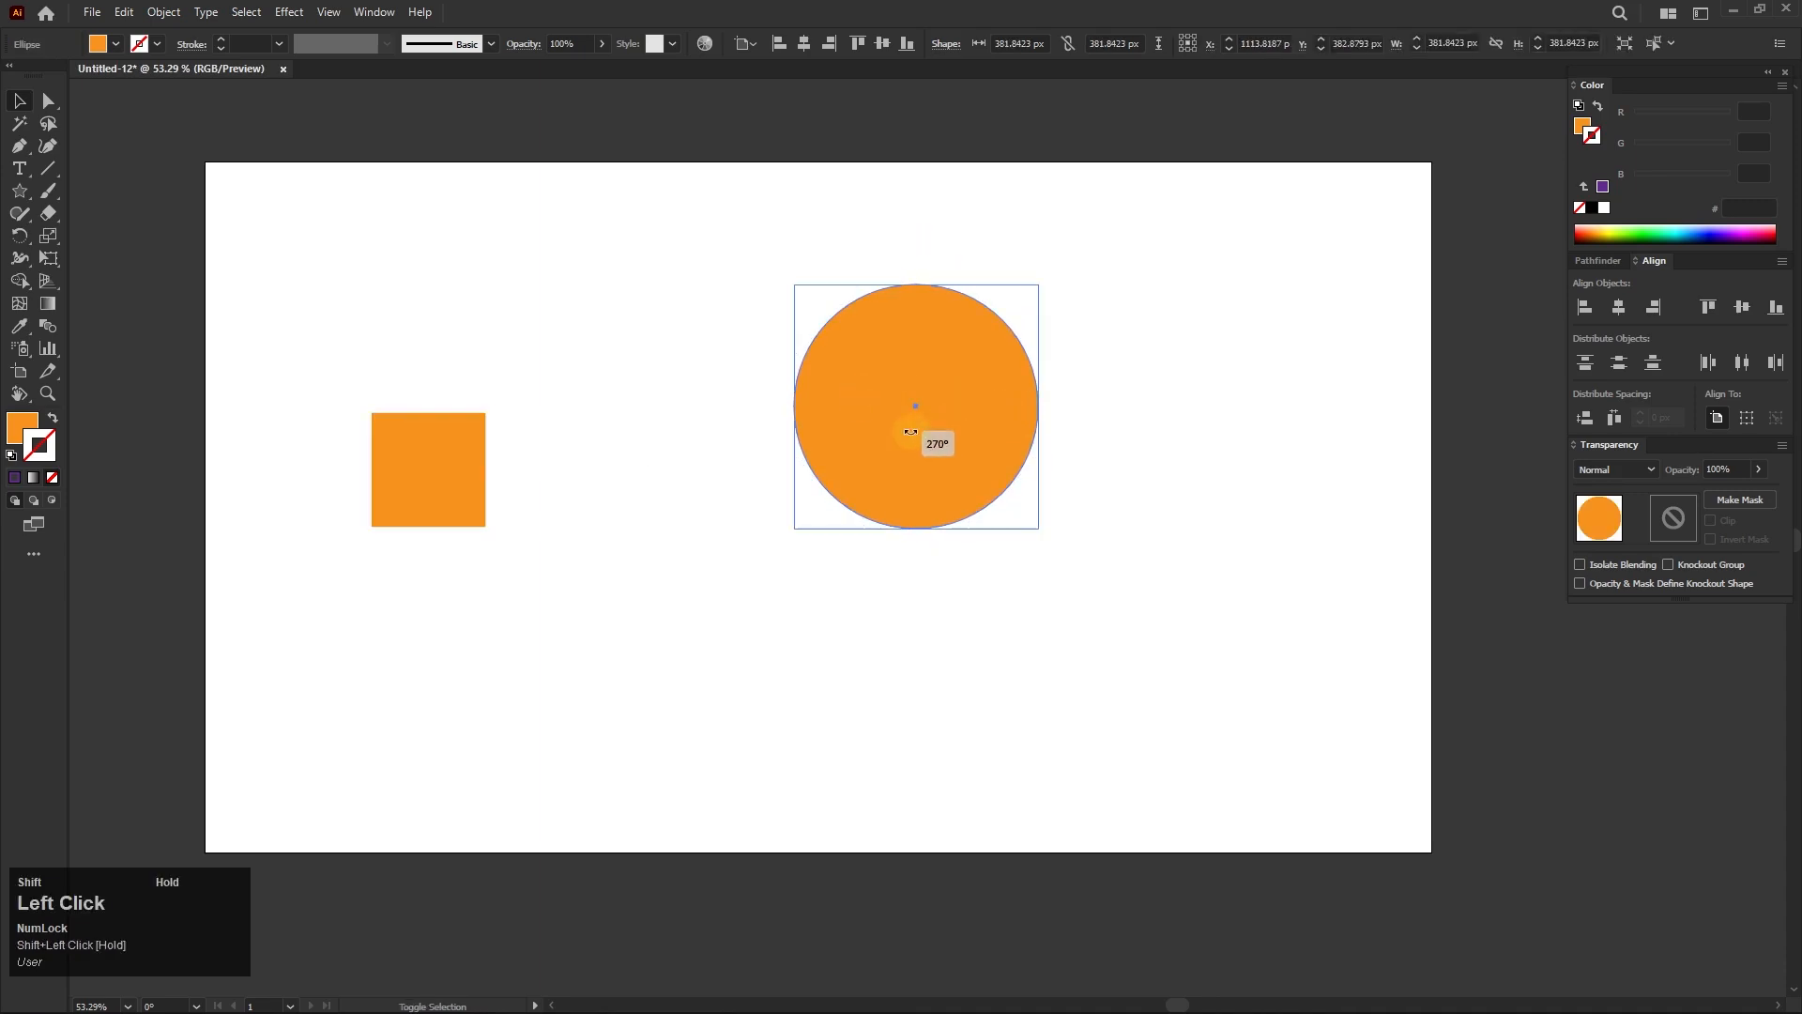
pyautogui.moveTo(1036, 404); pyautogui.dragTo(1106, 516)
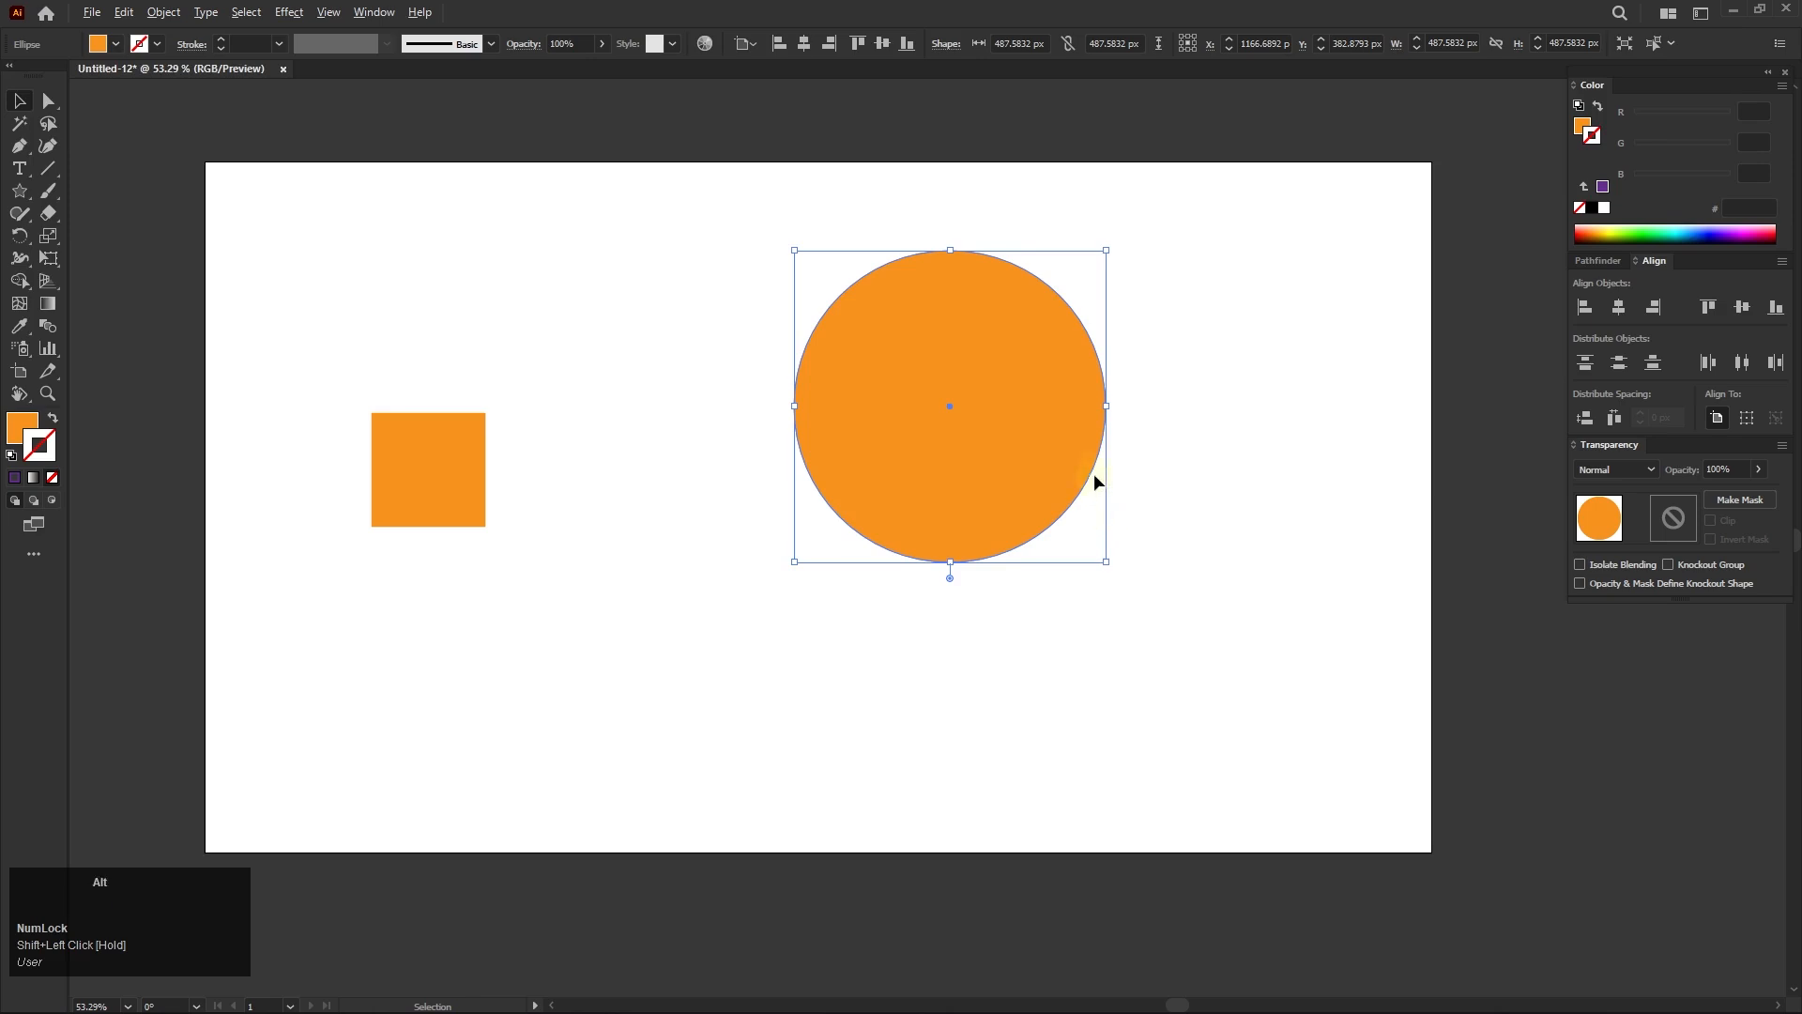
pyautogui.moveTo(1110, 412); pyautogui.dragTo(1079, 479)
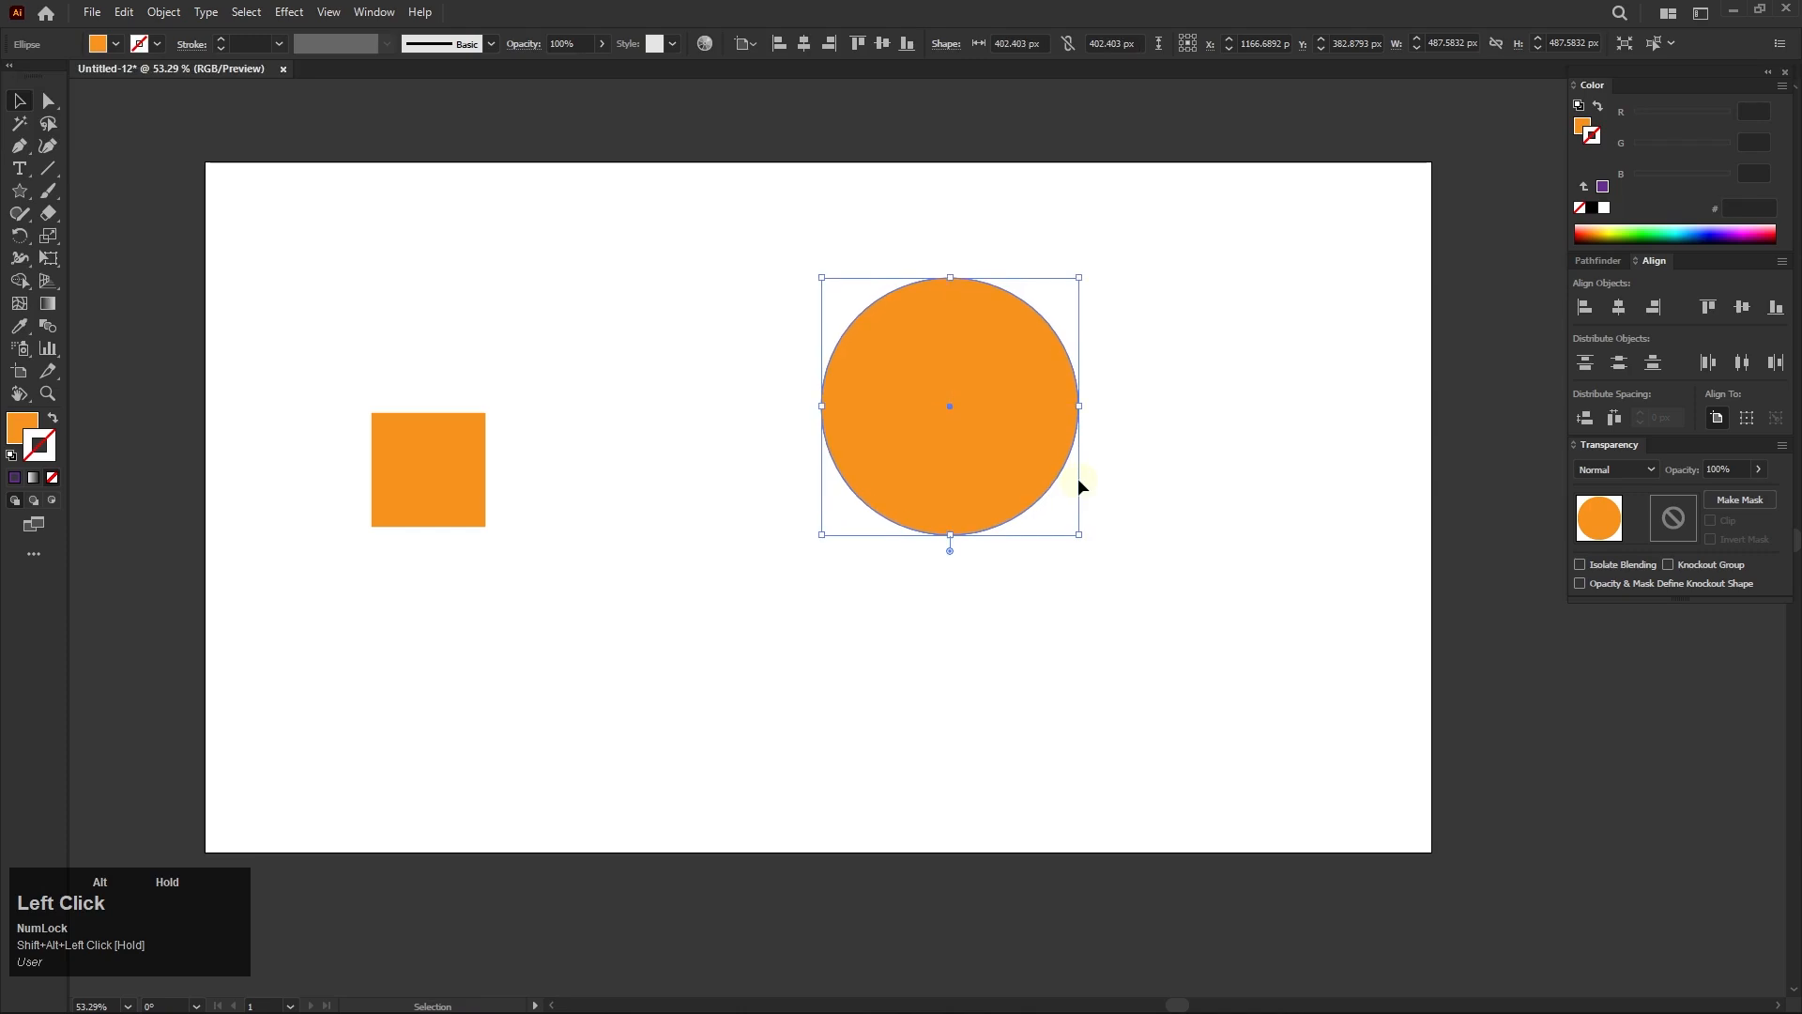
# - Delete the square and the circle together, and open the file AI3.ai from the 02-Selection & Navigation folder
pyautogui.moveTo(1159, 745); pyautogui.dragTo(346, 332)
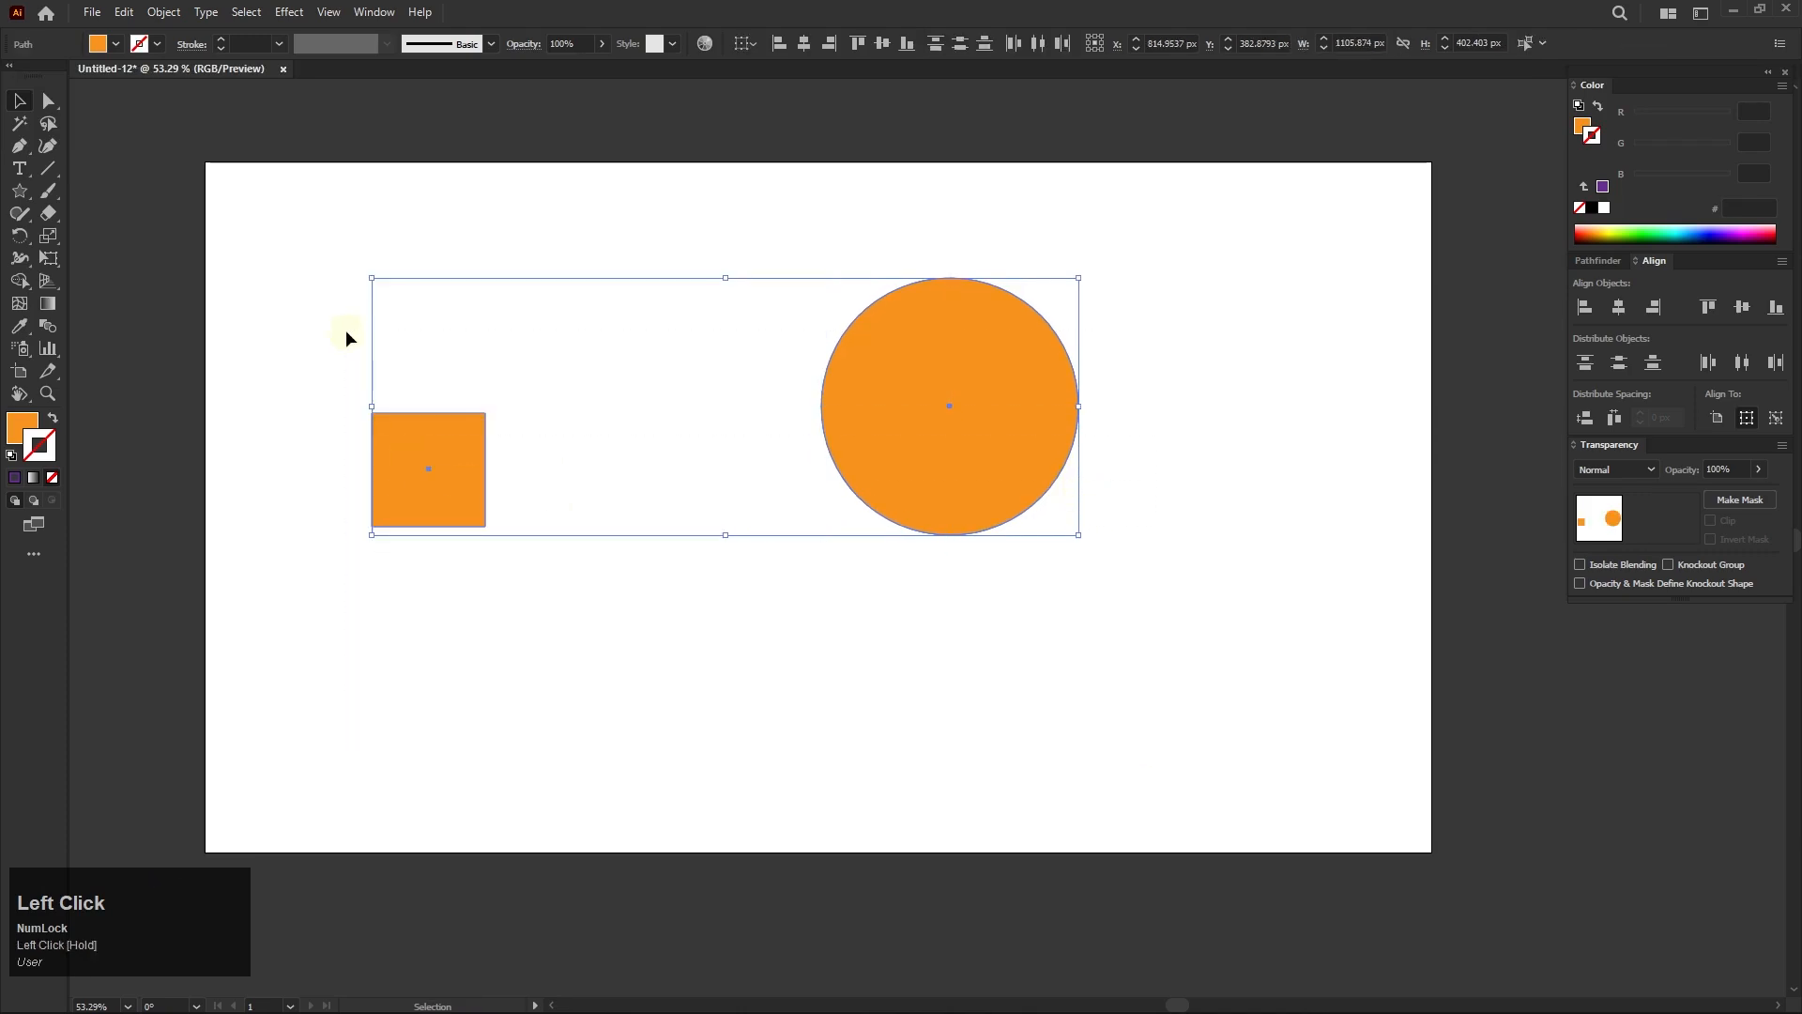
pyautogui.press('Delete')
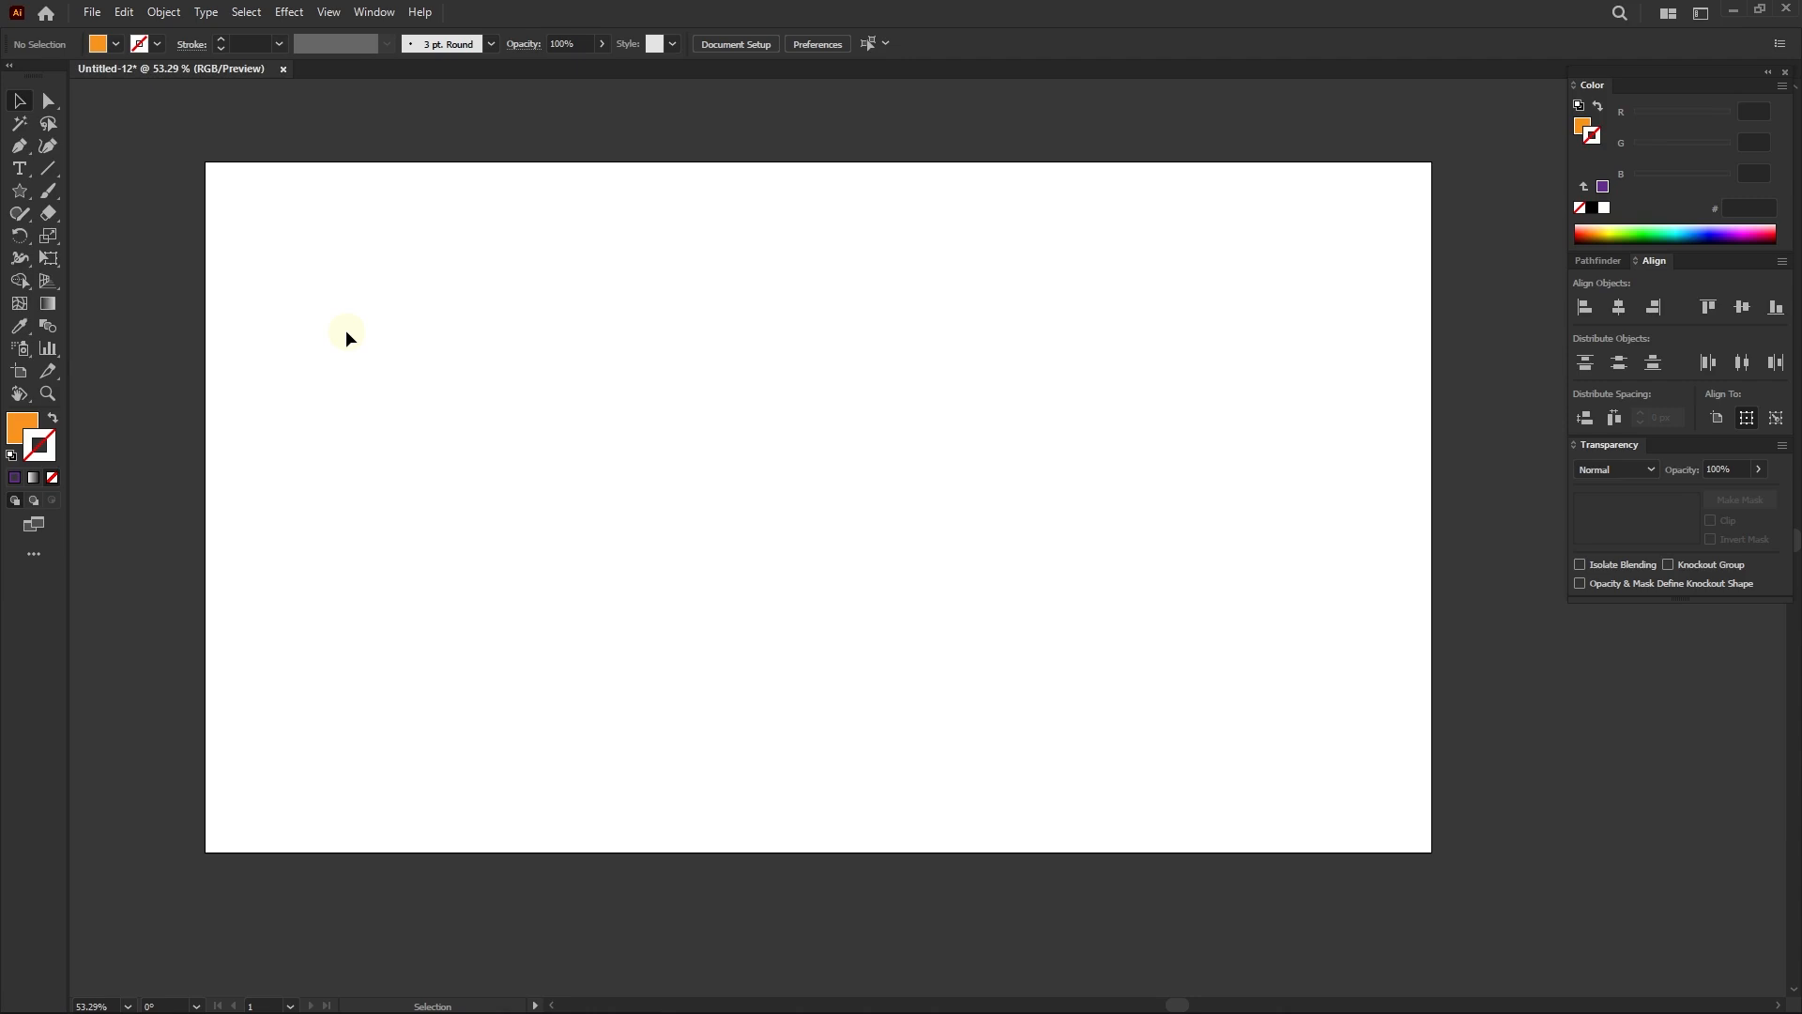
pyautogui.hotkey('ctrl', 'o')
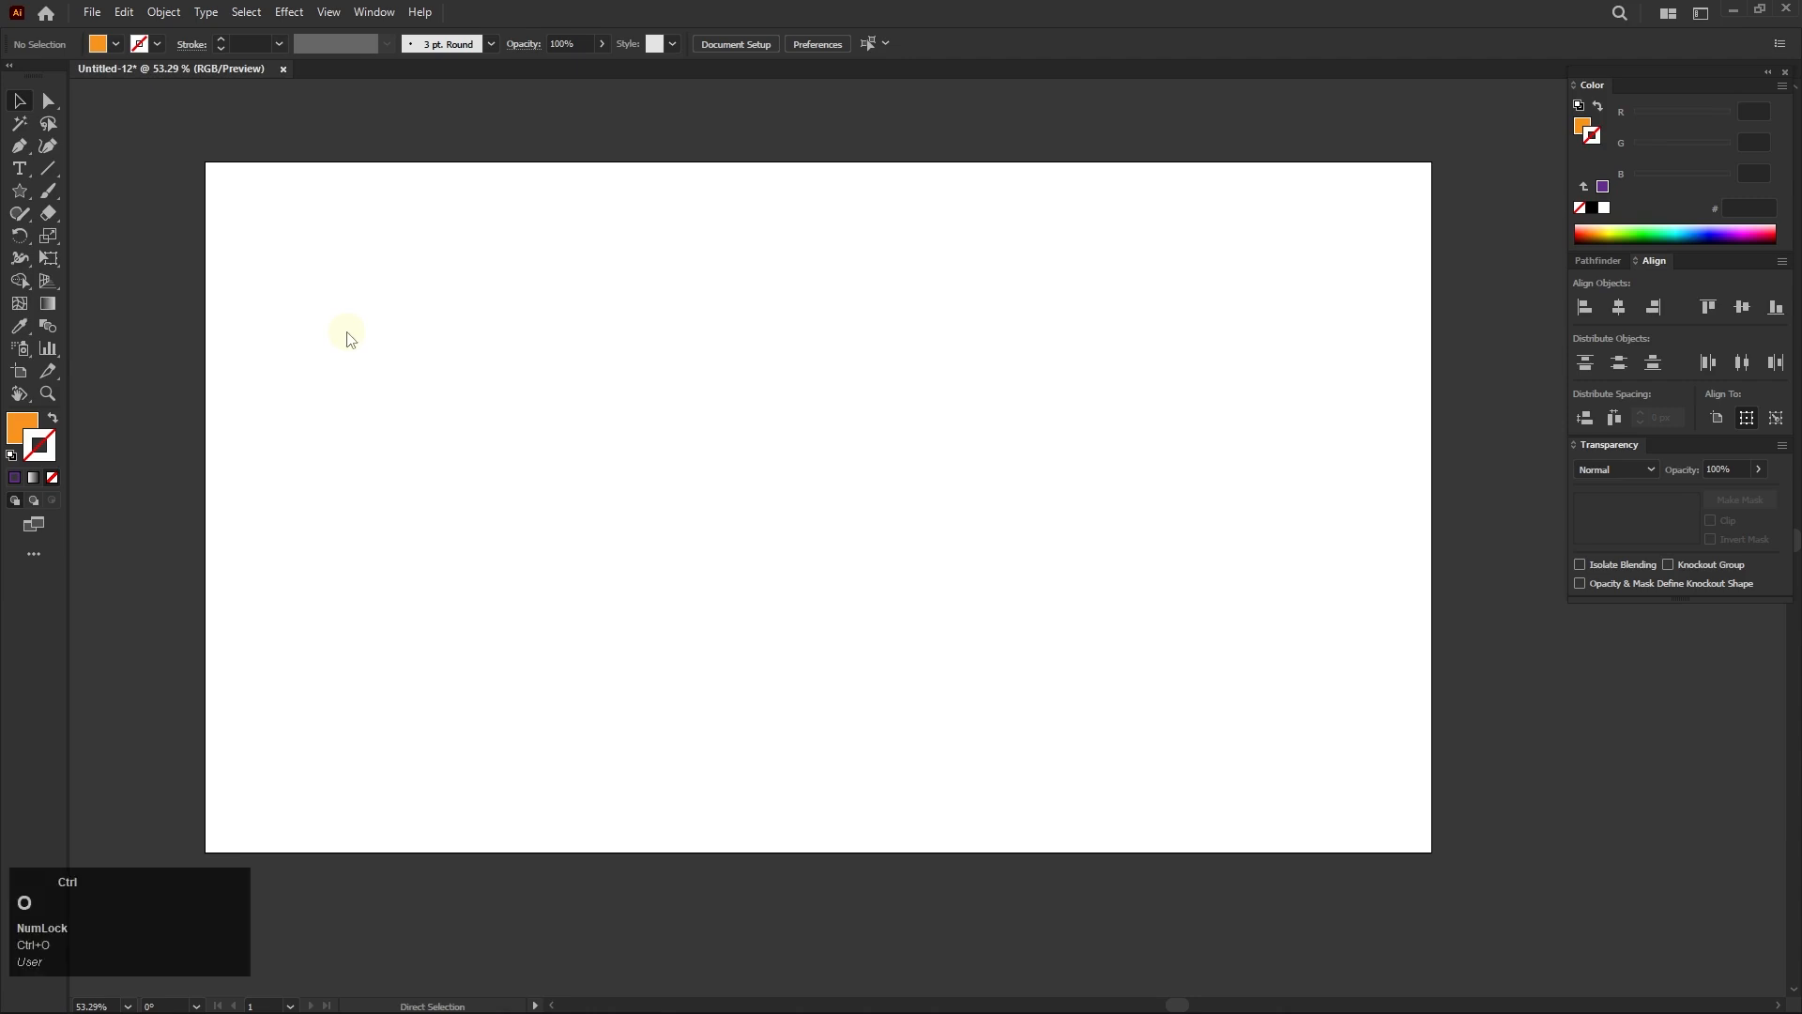
pyautogui.doubleClick(453, 173)
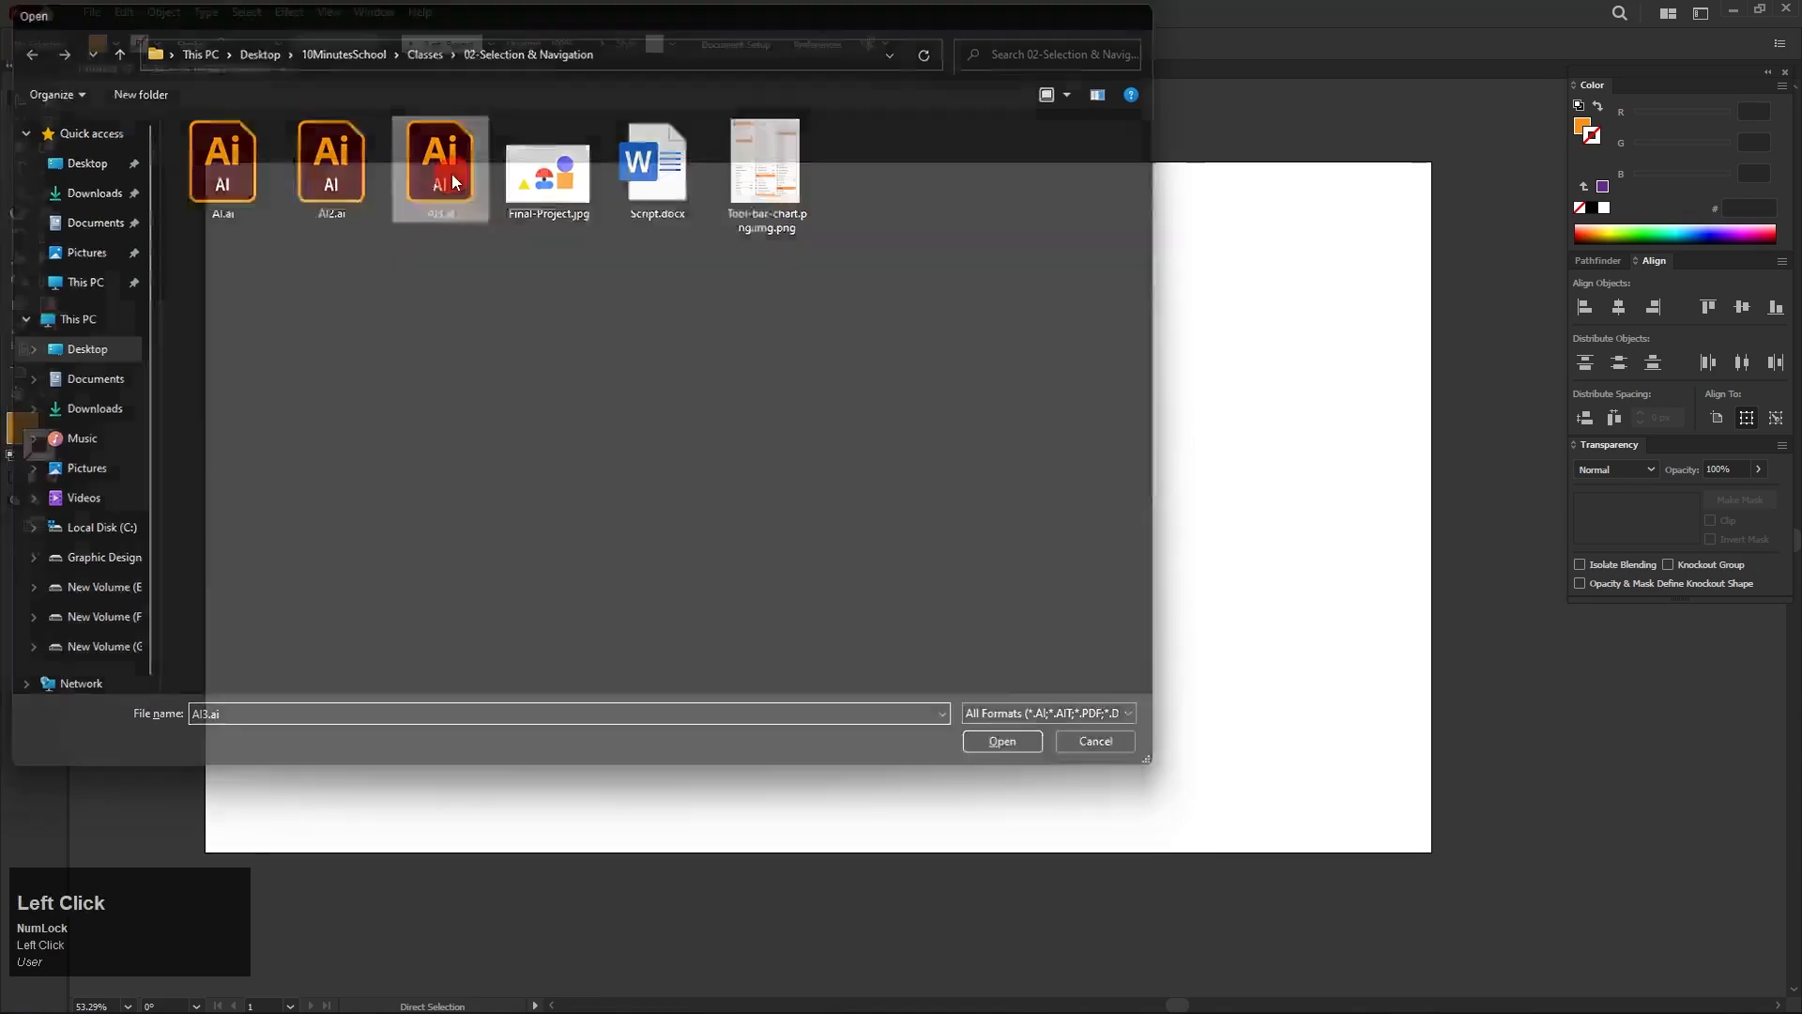
# - Draw a circle about 162 px in diameter near the middle of the artboard
pyautogui.press('space')
pyautogui.press('ctrl')
pyautogui.moveTo(536, 706); pyautogui.dragTo(651, 543)
pyautogui.keyDown('ctrl'); pyautogui.click(640, 552); pyautogui.keyUp('ctrl')
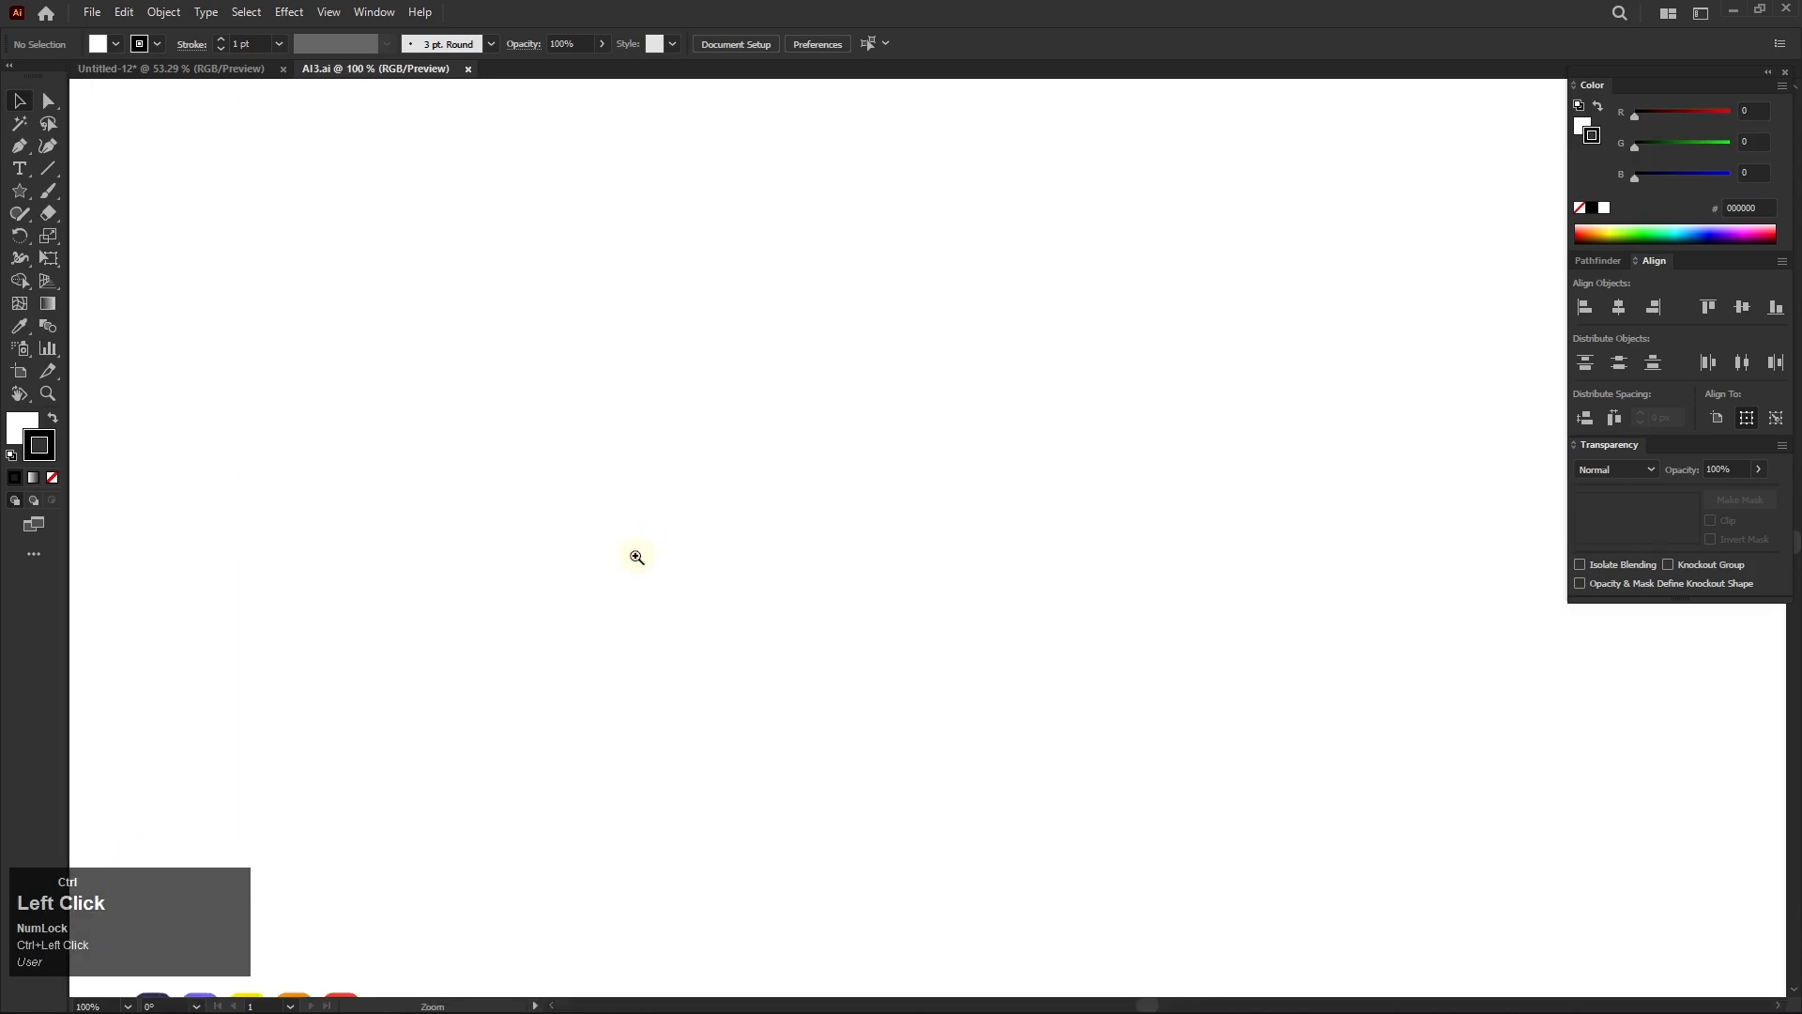
pyautogui.moveTo(831, 273); pyautogui.dragTo(564, 360)
pyautogui.moveTo(658, 294); pyautogui.dragTo(566, 358)
pyautogui.rightClick(17, 193)
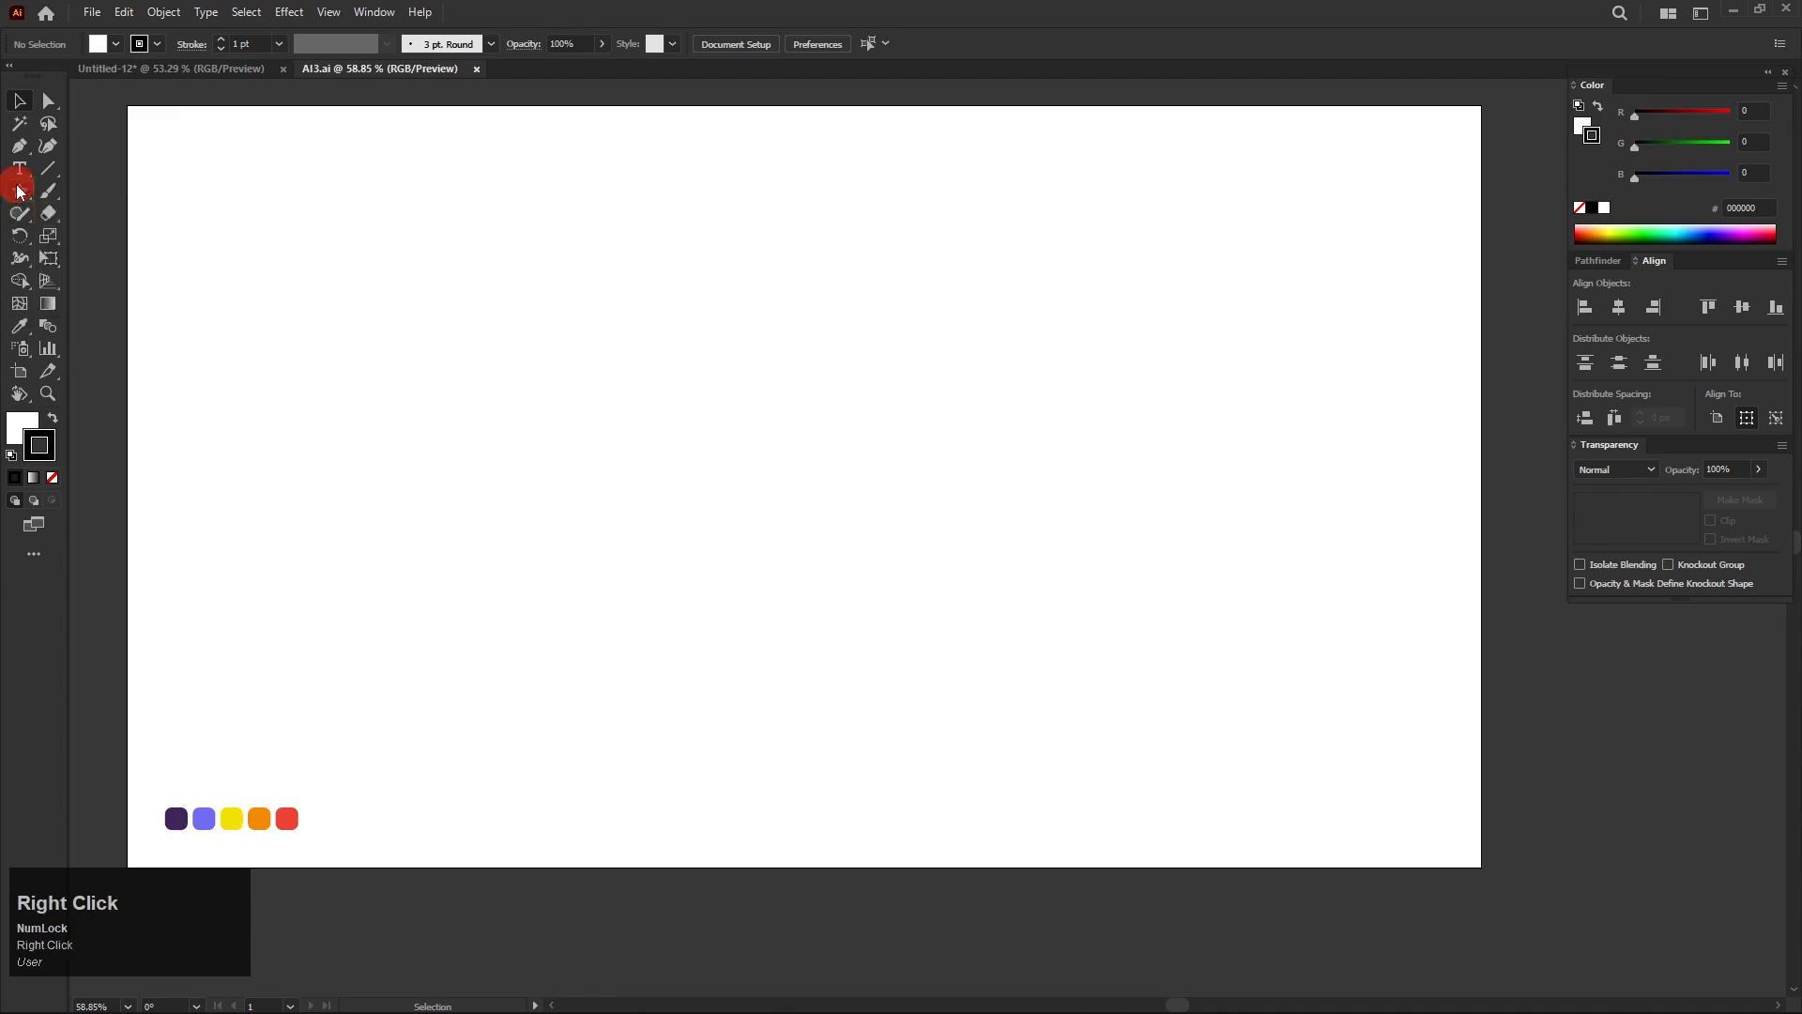
pyautogui.click(113, 225)
pyautogui.moveTo(777, 442); pyautogui.dragTo(835, 495)
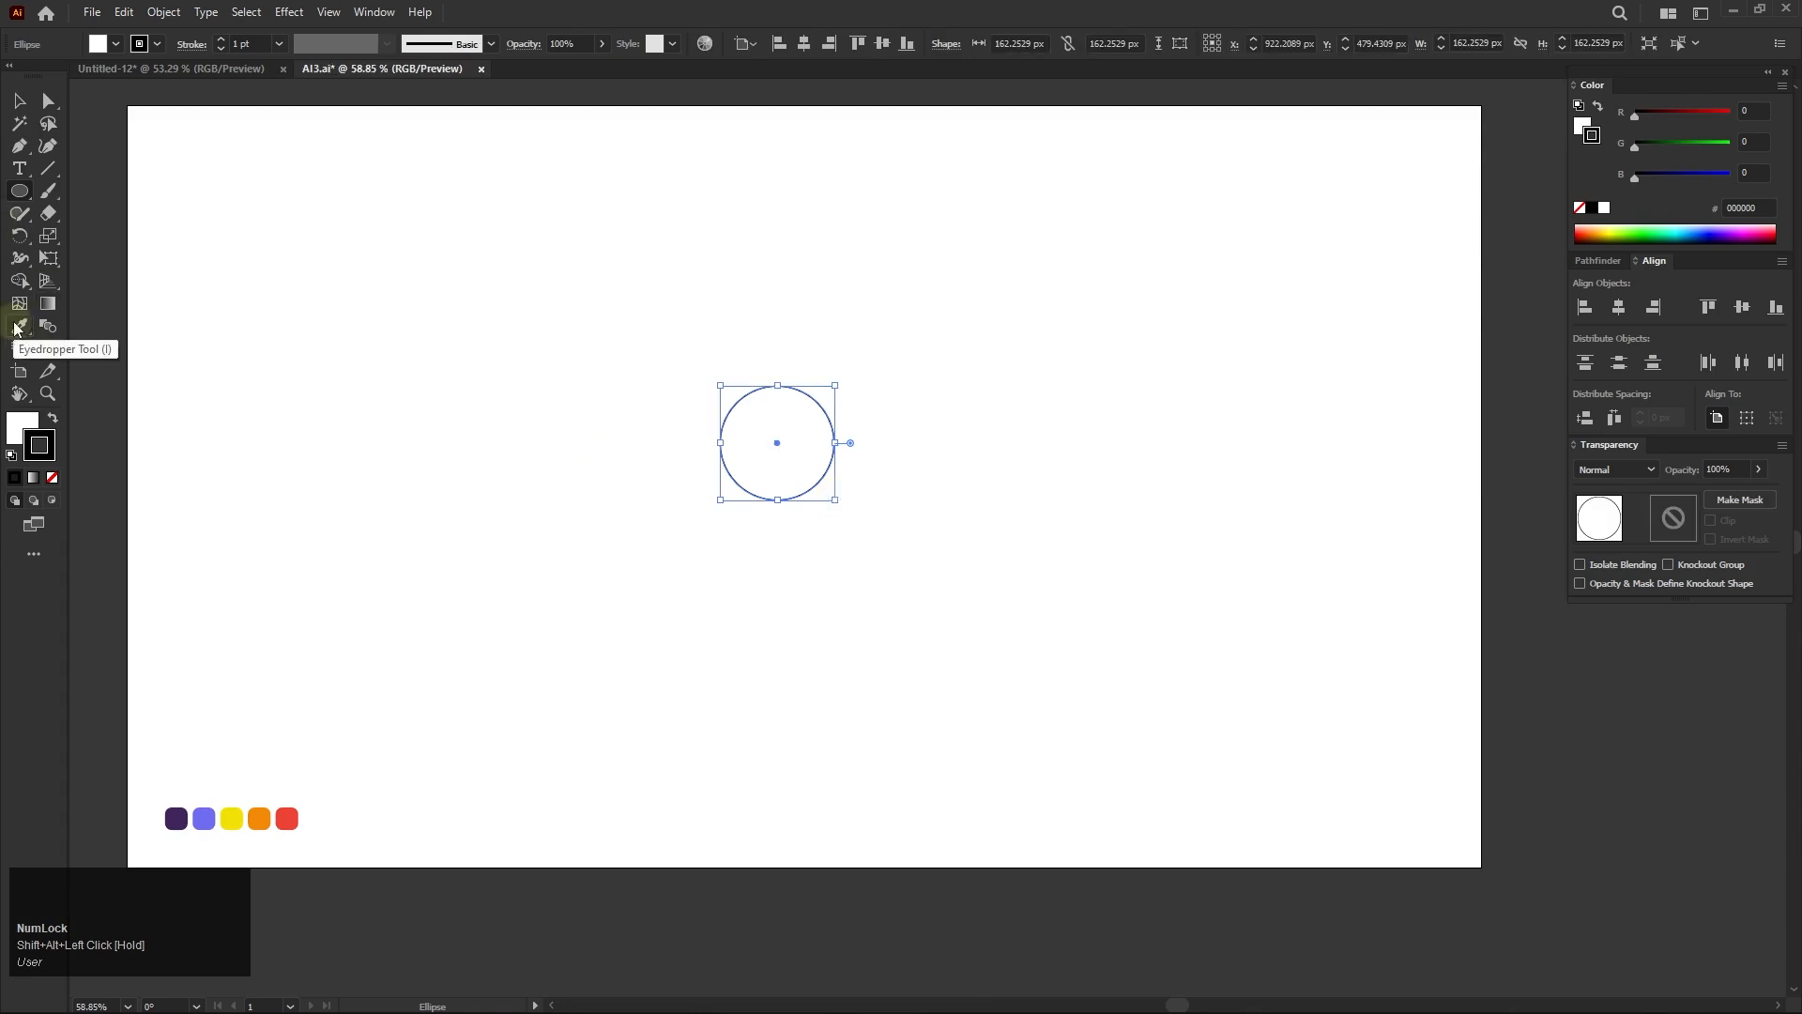
# - Sample the blue-violet palette swatch onto the circle with the Eyedropper tool and deselect it
pyautogui.press('i')
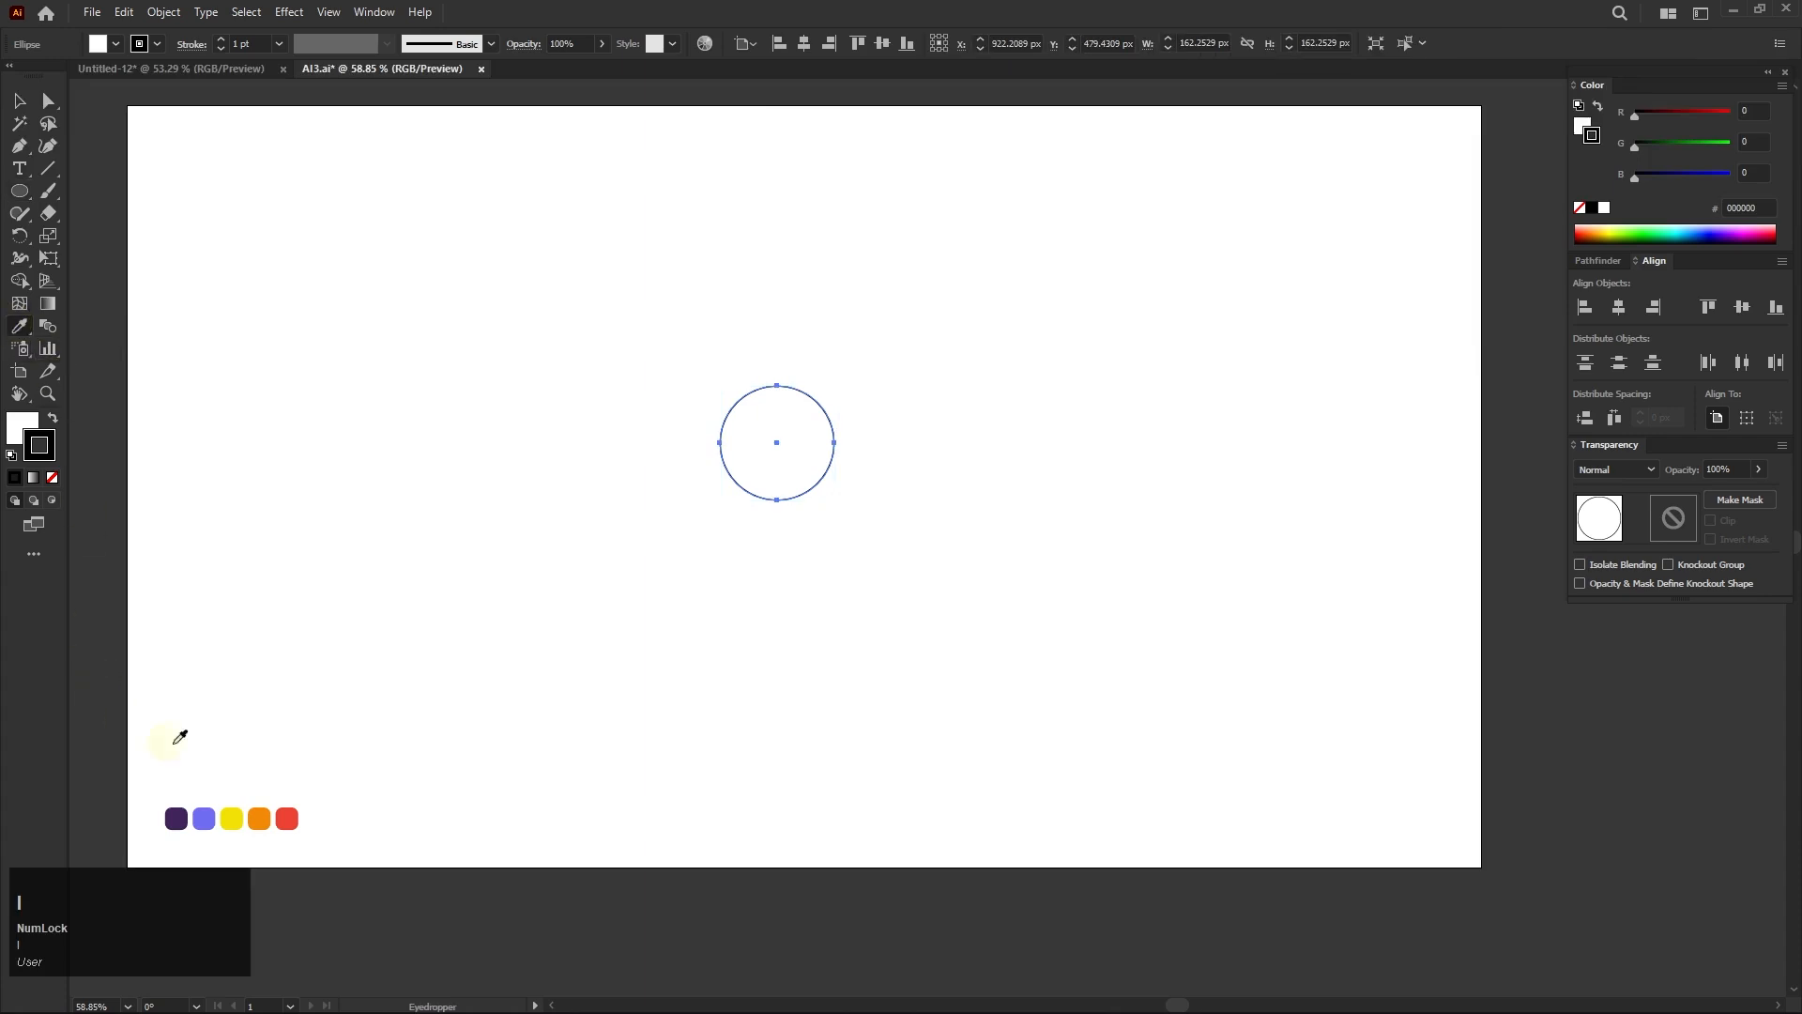
pyautogui.click(205, 813)
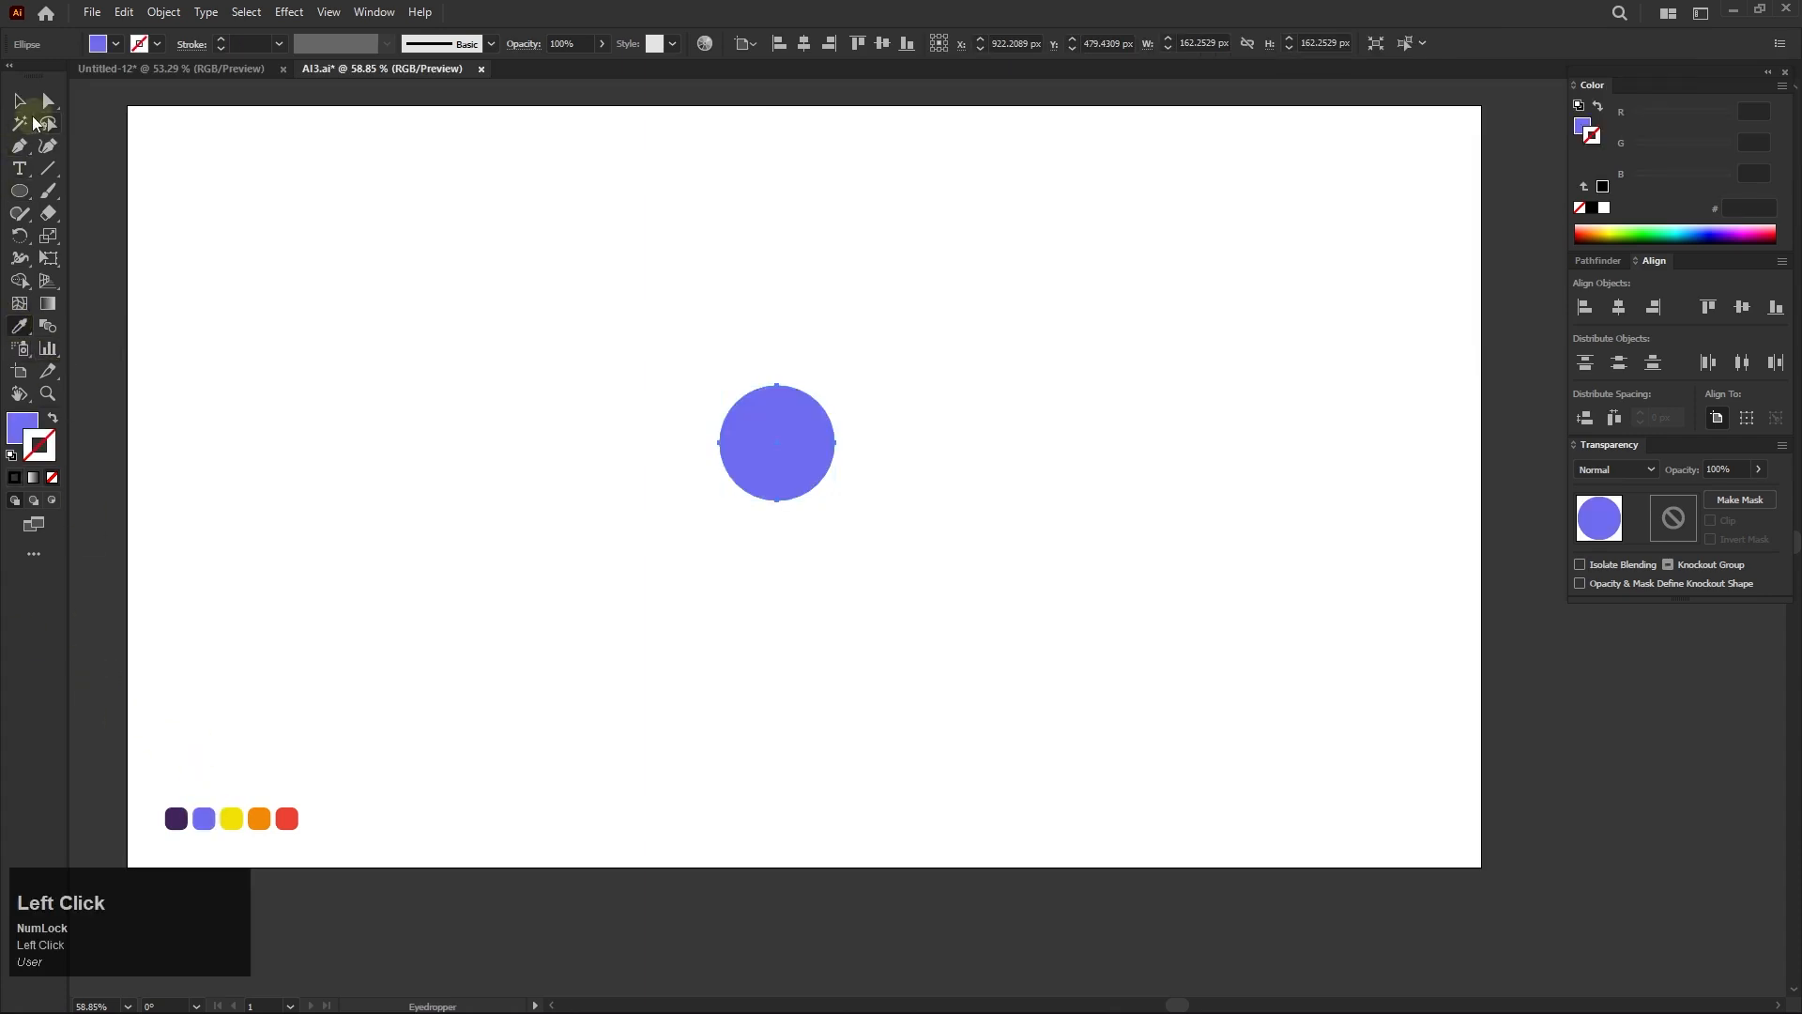
pyautogui.click(21, 102)
pyautogui.click(306, 217)
# - Draw a square of about 157 px to the right of the circle, level with the circle's top
pyautogui.rightClick(20, 191)
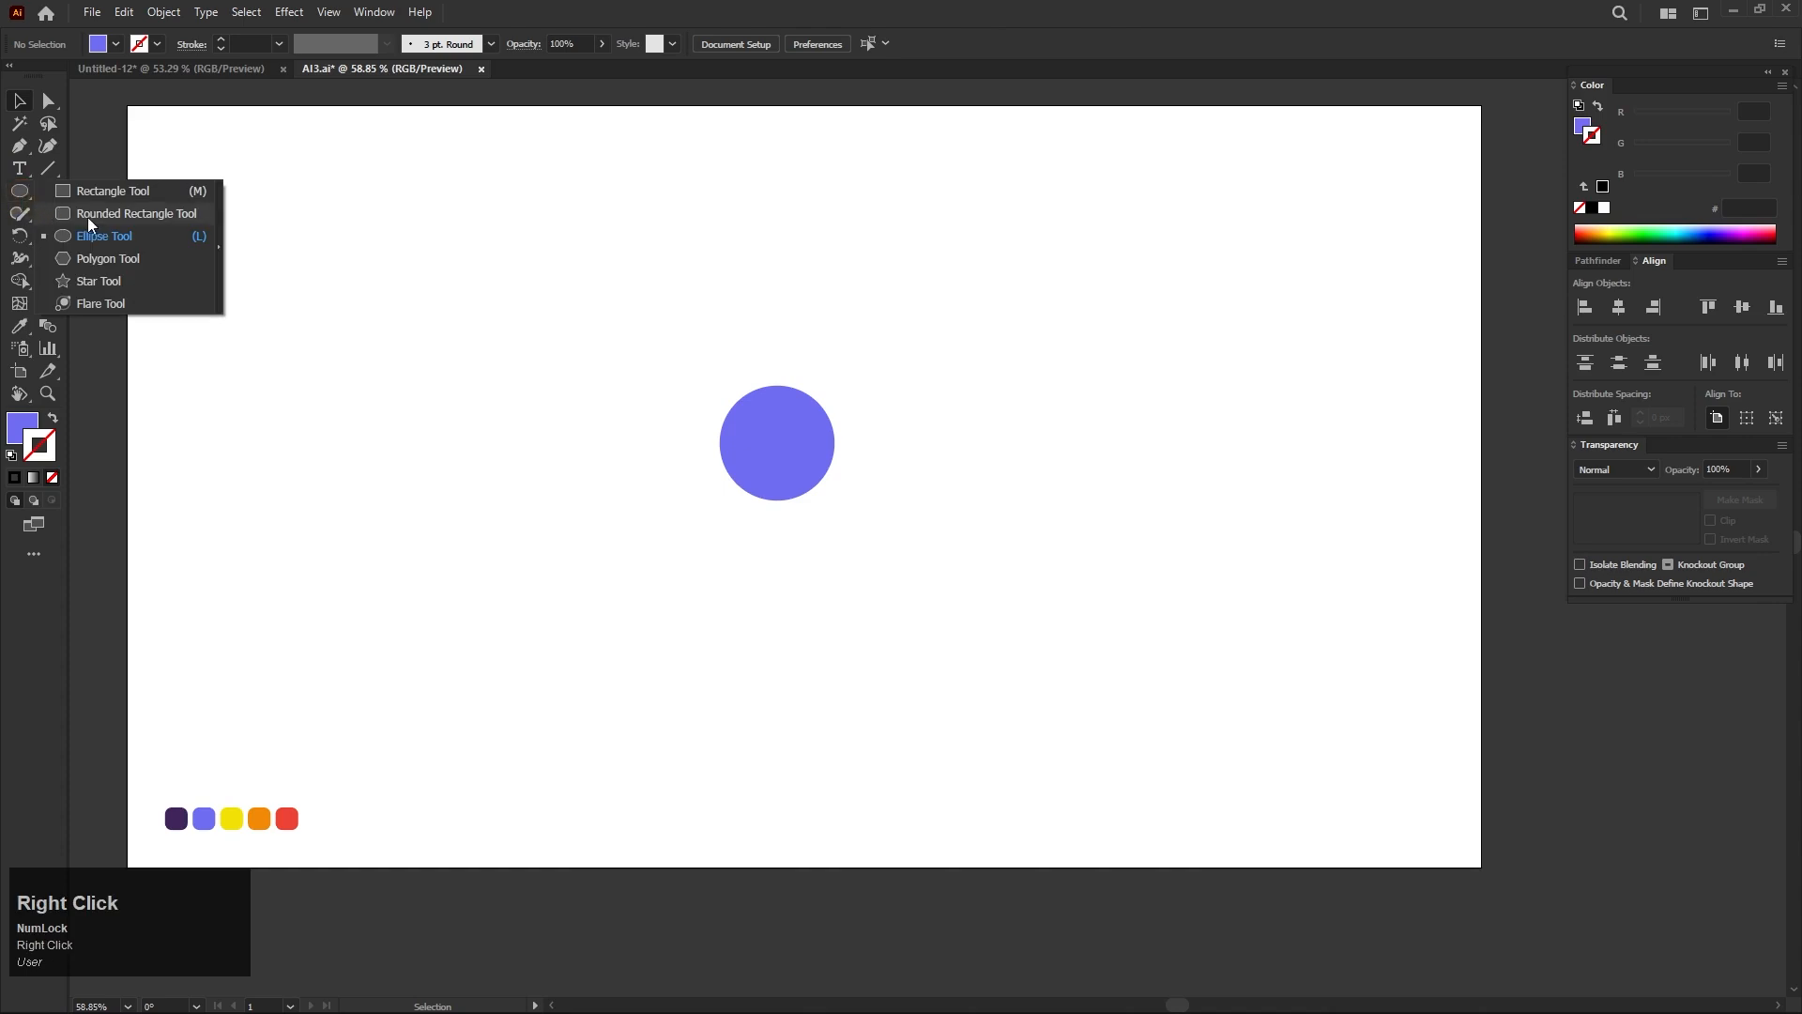
pyautogui.click(112, 191)
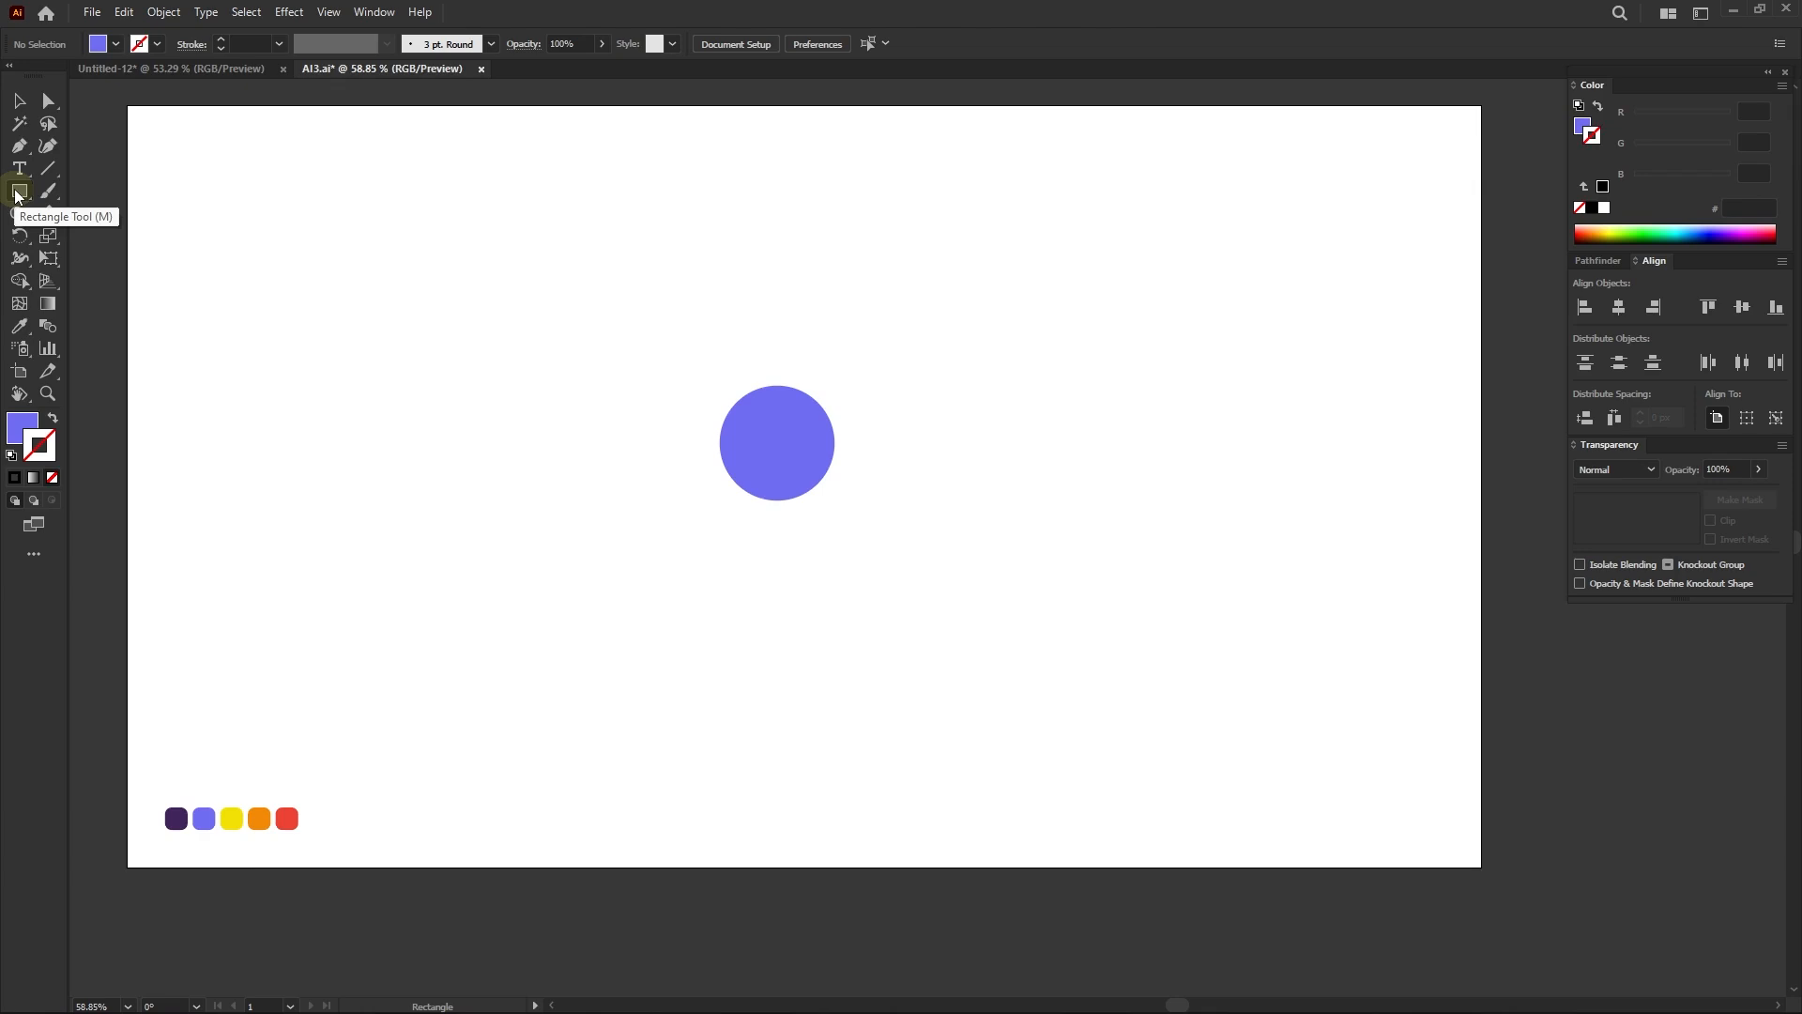
pyautogui.keyDown('shift'); pyautogui.click(892, 389); pyautogui.keyUp('shift')
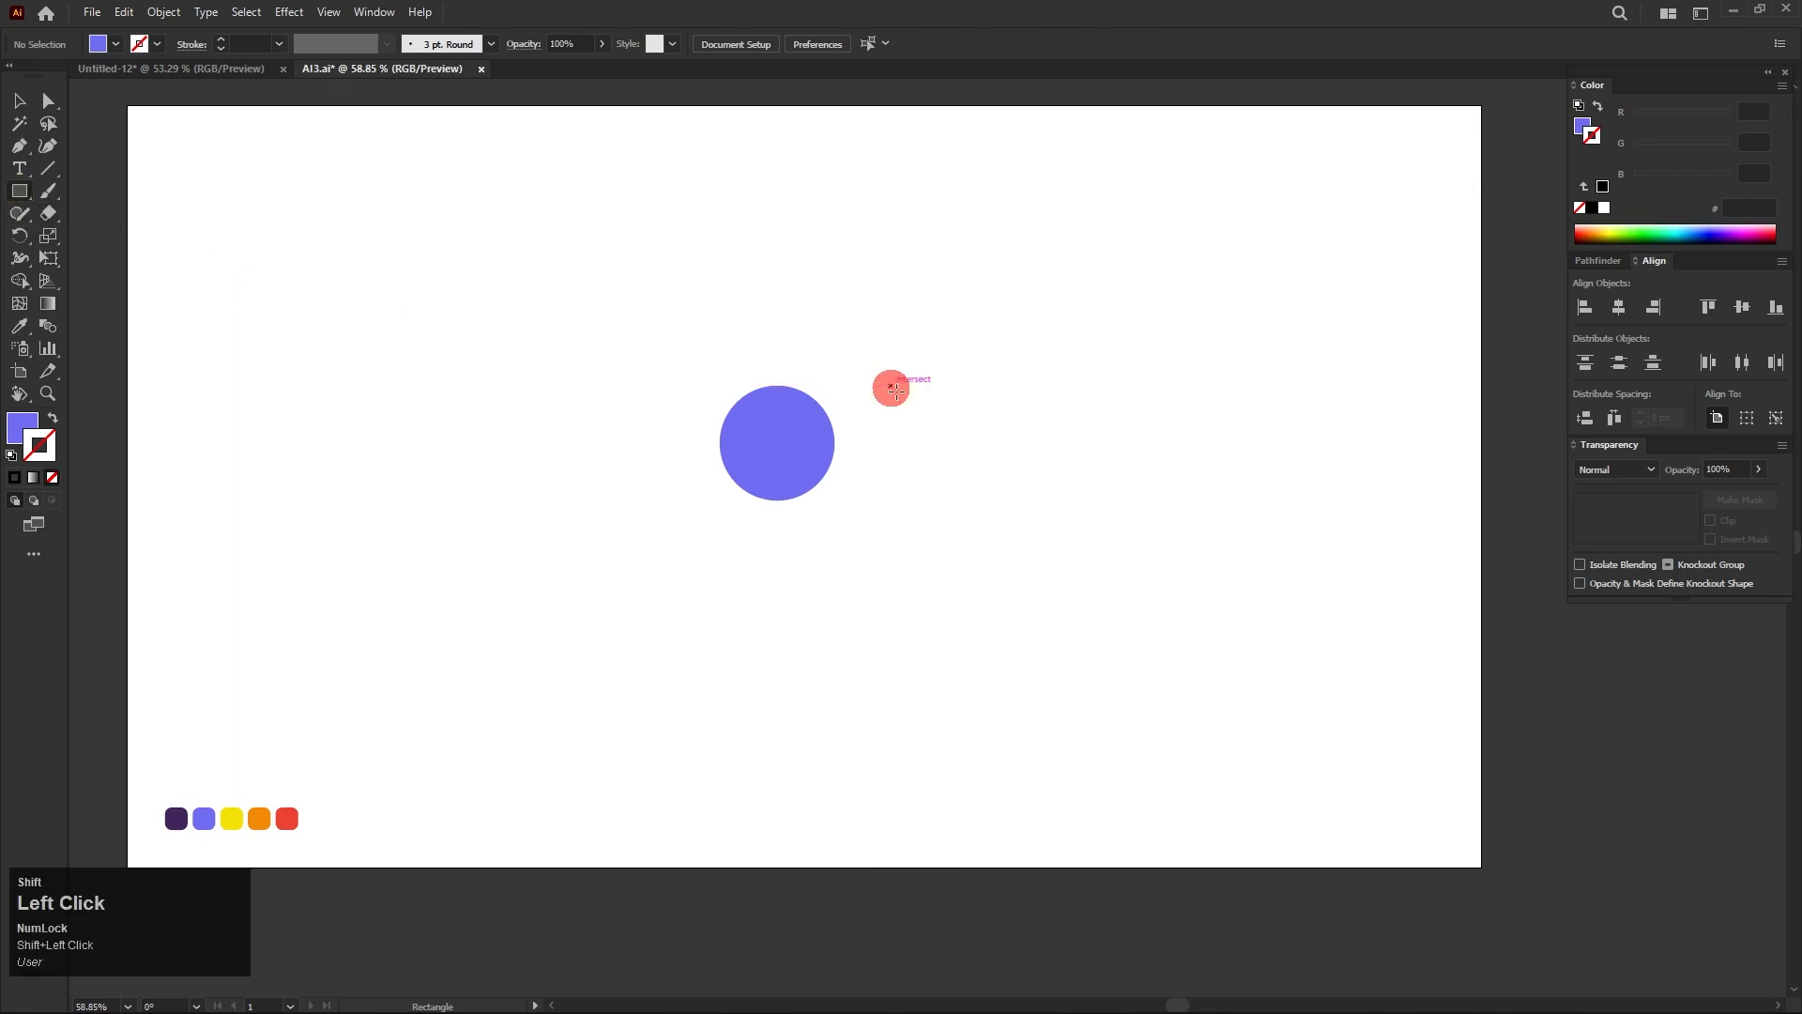
pyautogui.moveTo(892, 388); pyautogui.dragTo(991, 496)
# - Sample the orange palette swatch onto the square with the Eyedropper tool and deselect it
pyautogui.press('i')
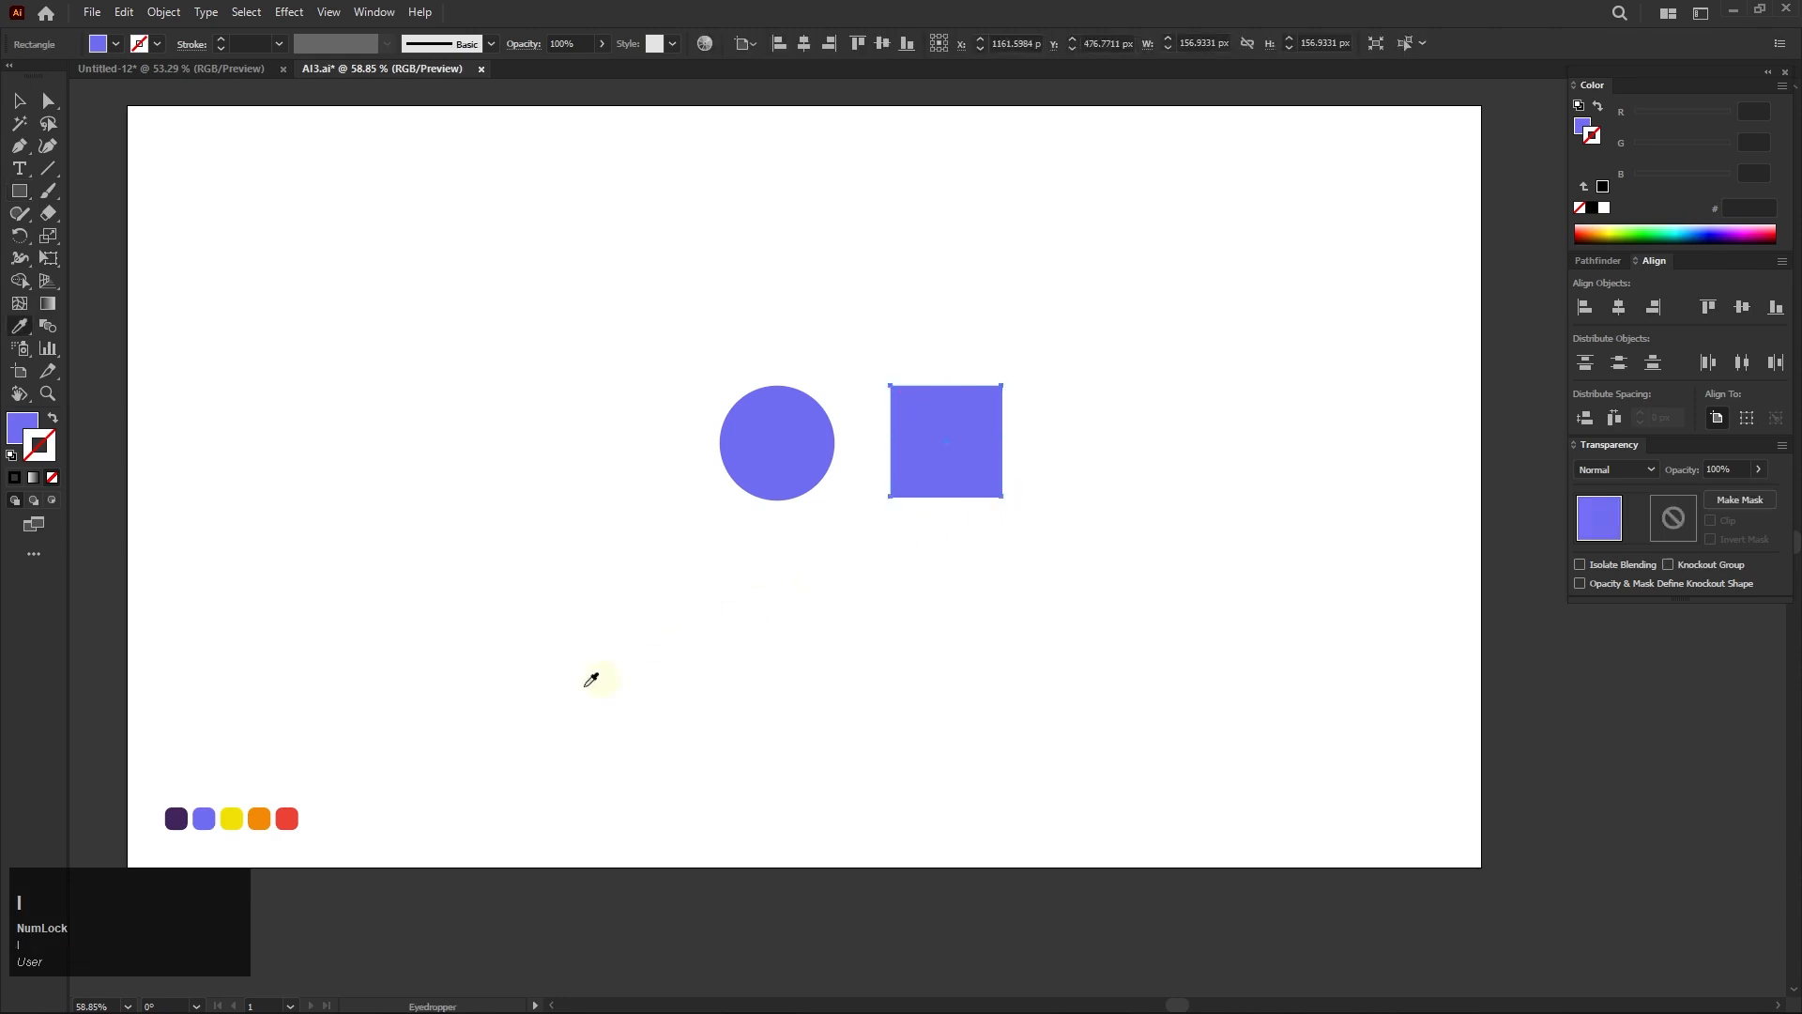
pyautogui.click(259, 818)
pyautogui.press('a')
pyautogui.click(903, 629)
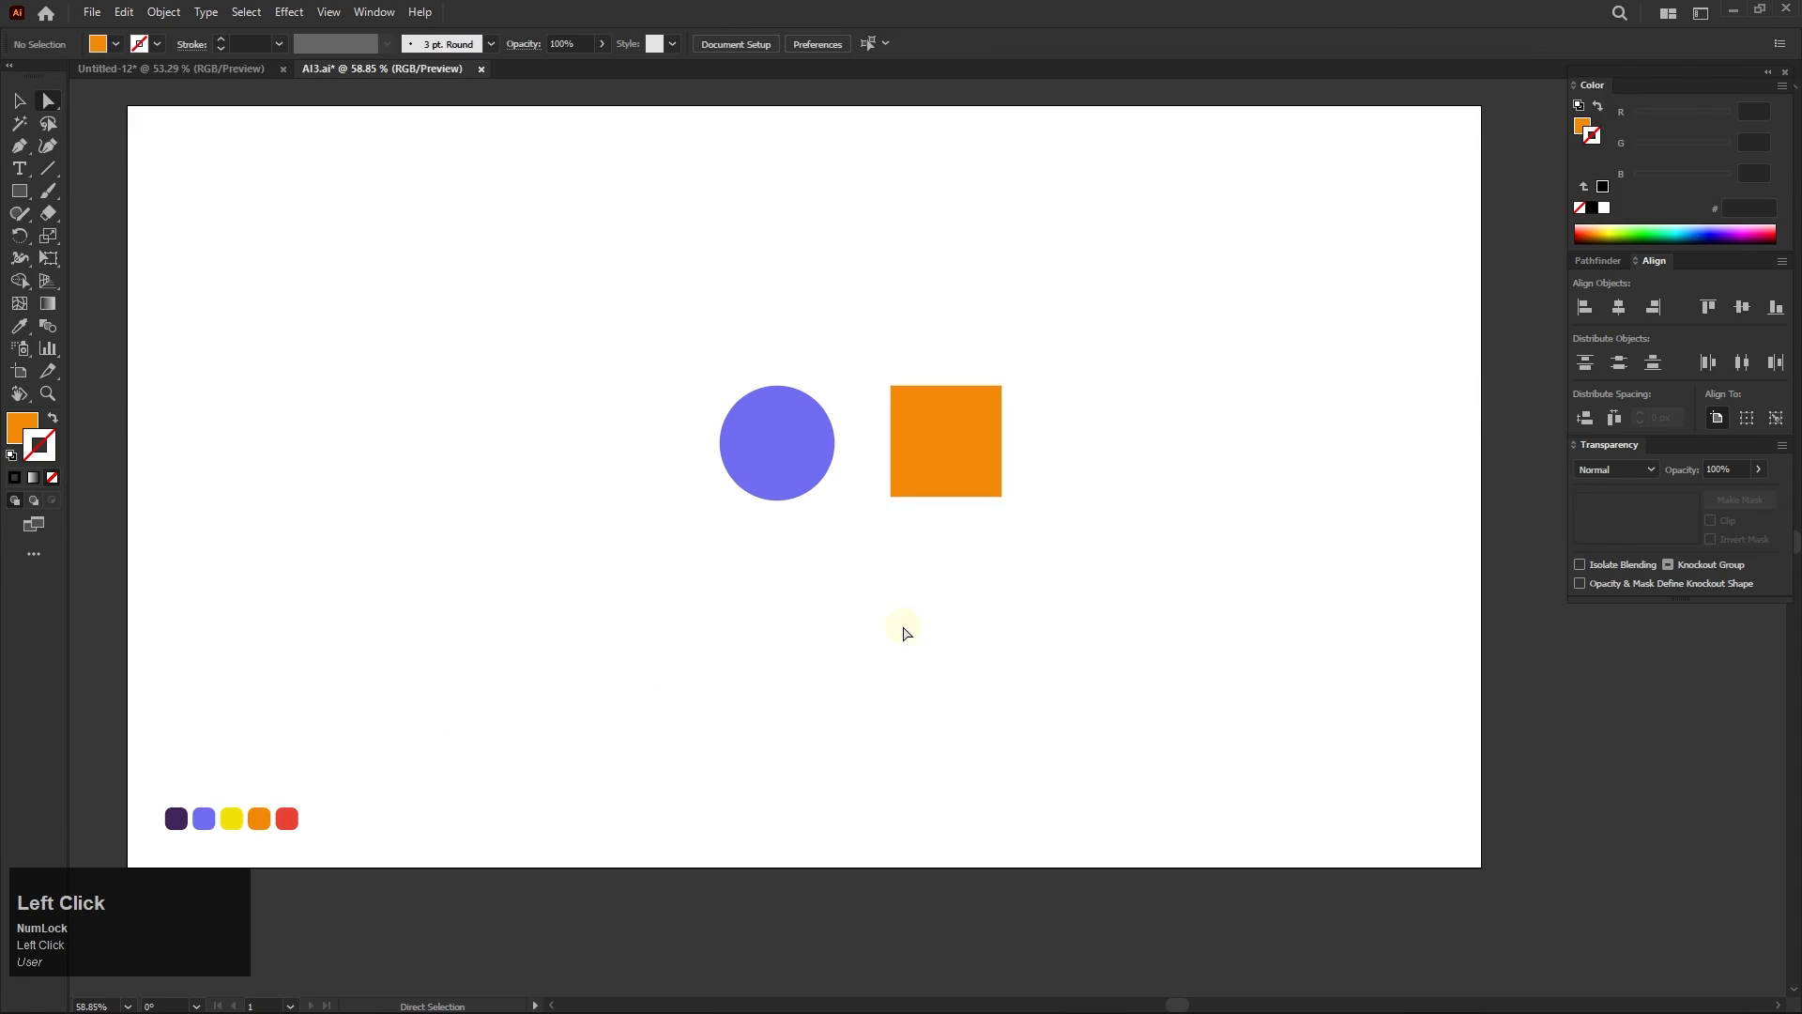
# - Move the square directly beneath the circle, centered on it, and pull only its bottom-right anchor point straight down
pyautogui.moveTo(927, 462); pyautogui.dragTo(770, 566)
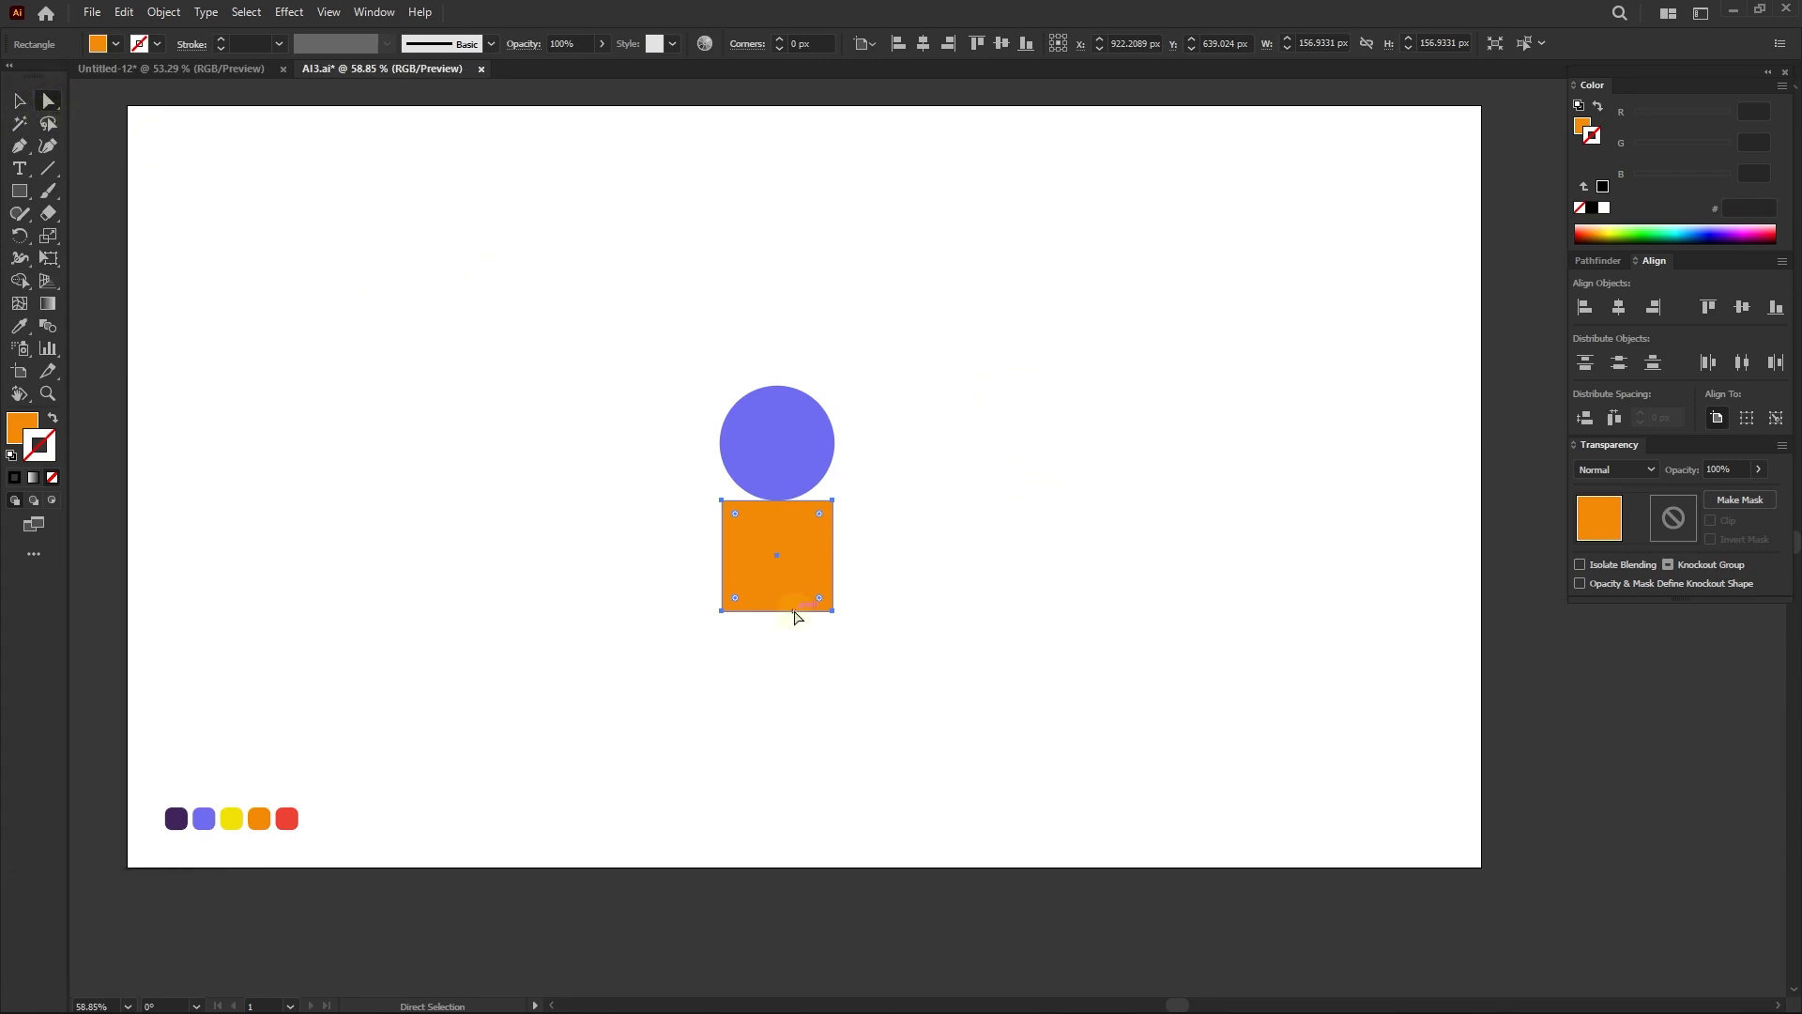
pyautogui.click(944, 577)
pyautogui.click(48, 101)
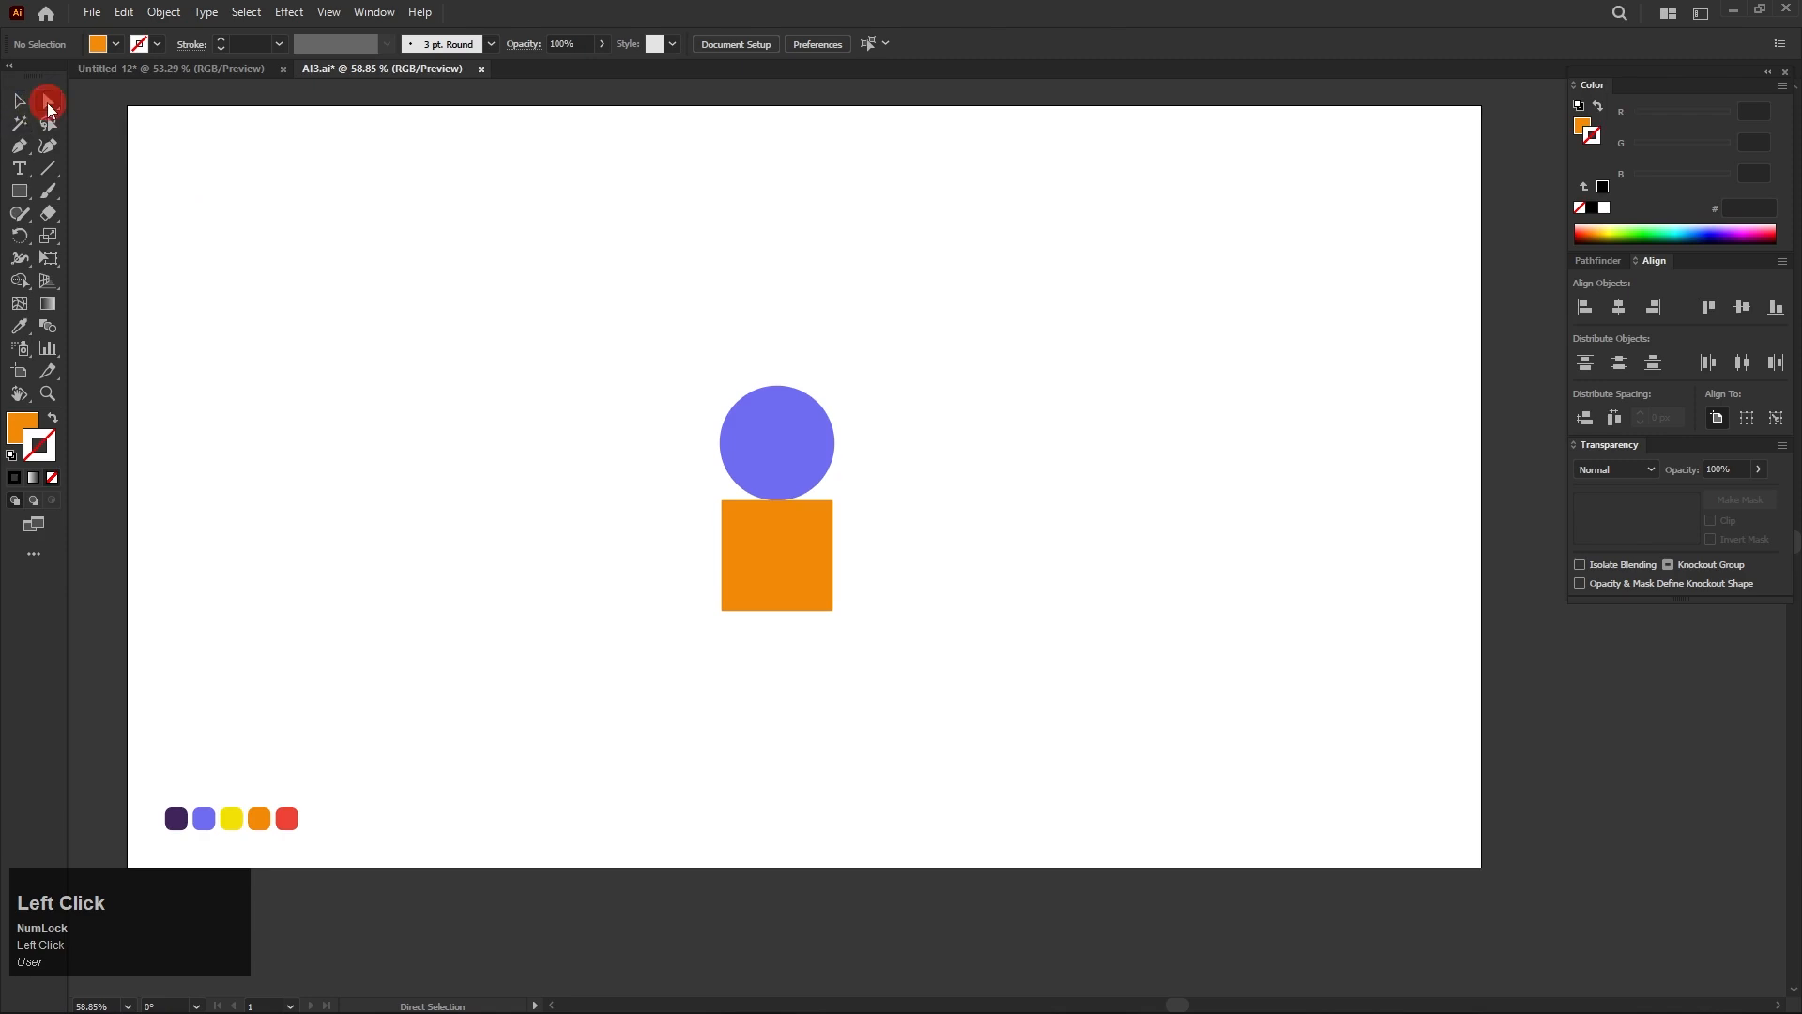
pyautogui.moveTo(832, 613); pyautogui.dragTo(832, 697)
pyautogui.click(1086, 648)
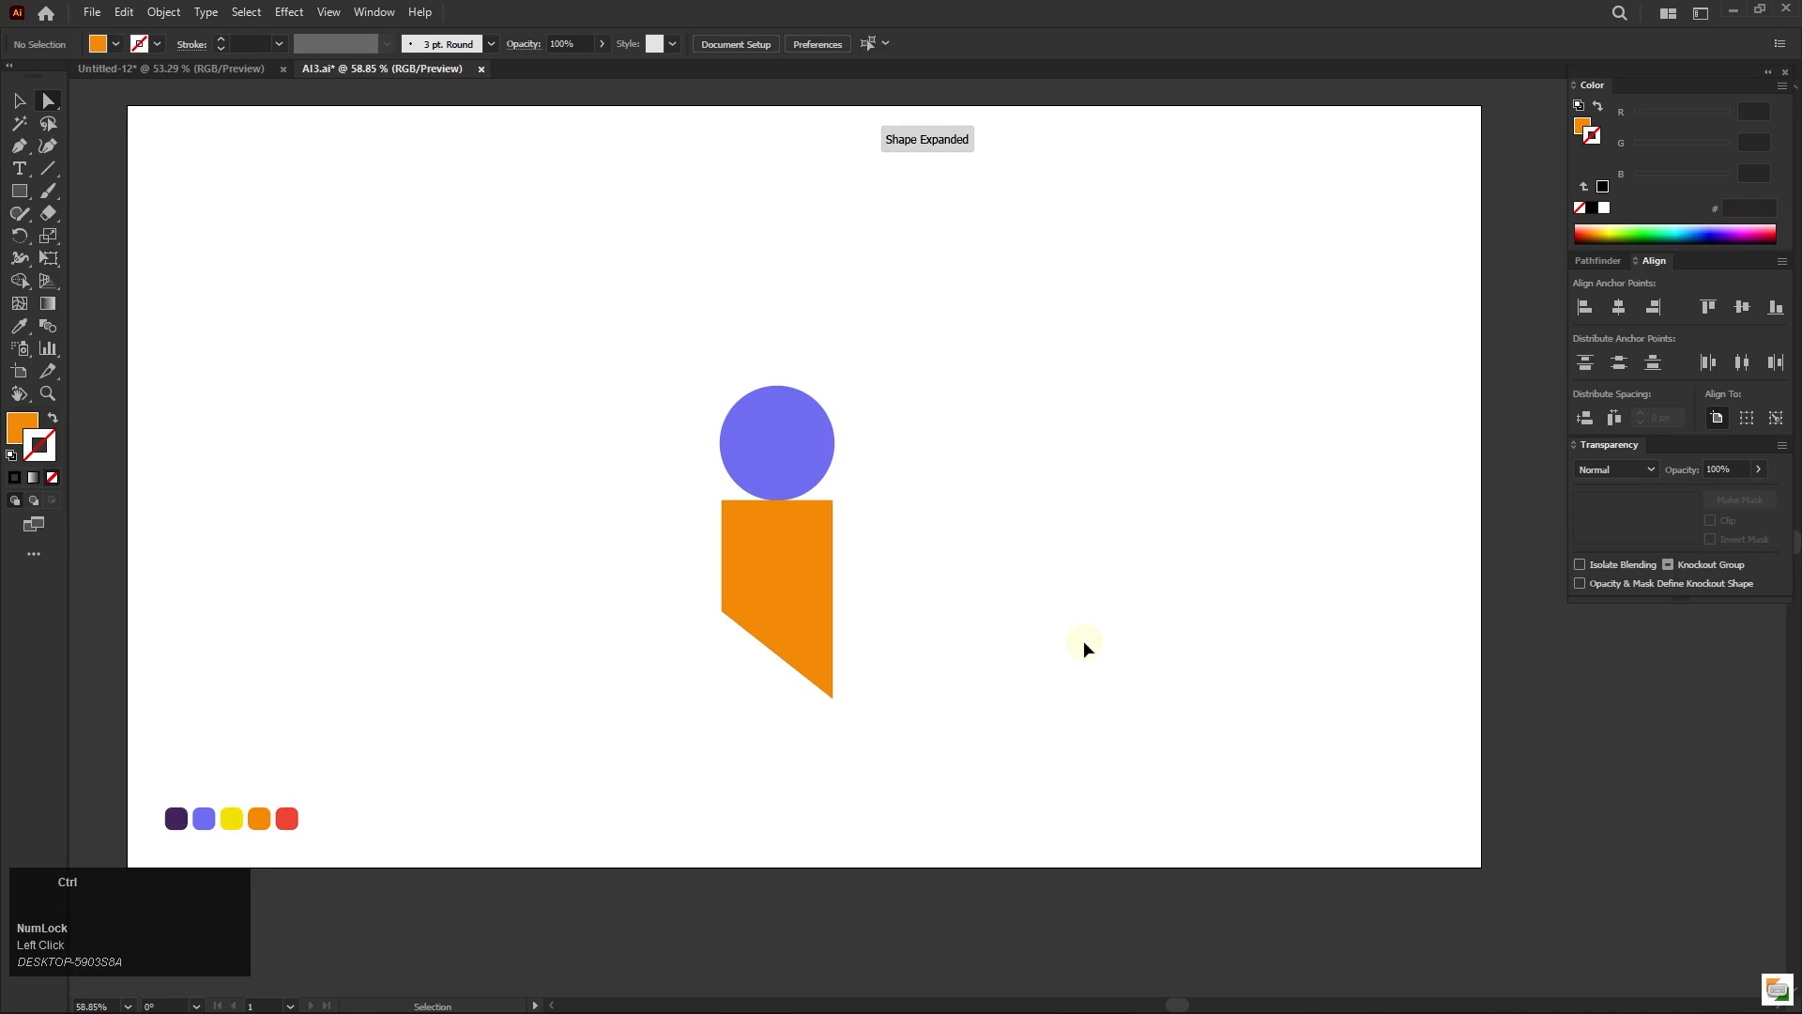
# - Select the circle and the orange shape together, move them to the right part of the artboard, and deselect them
pyautogui.moveTo(973, 331); pyautogui.dragTo(752, 660)
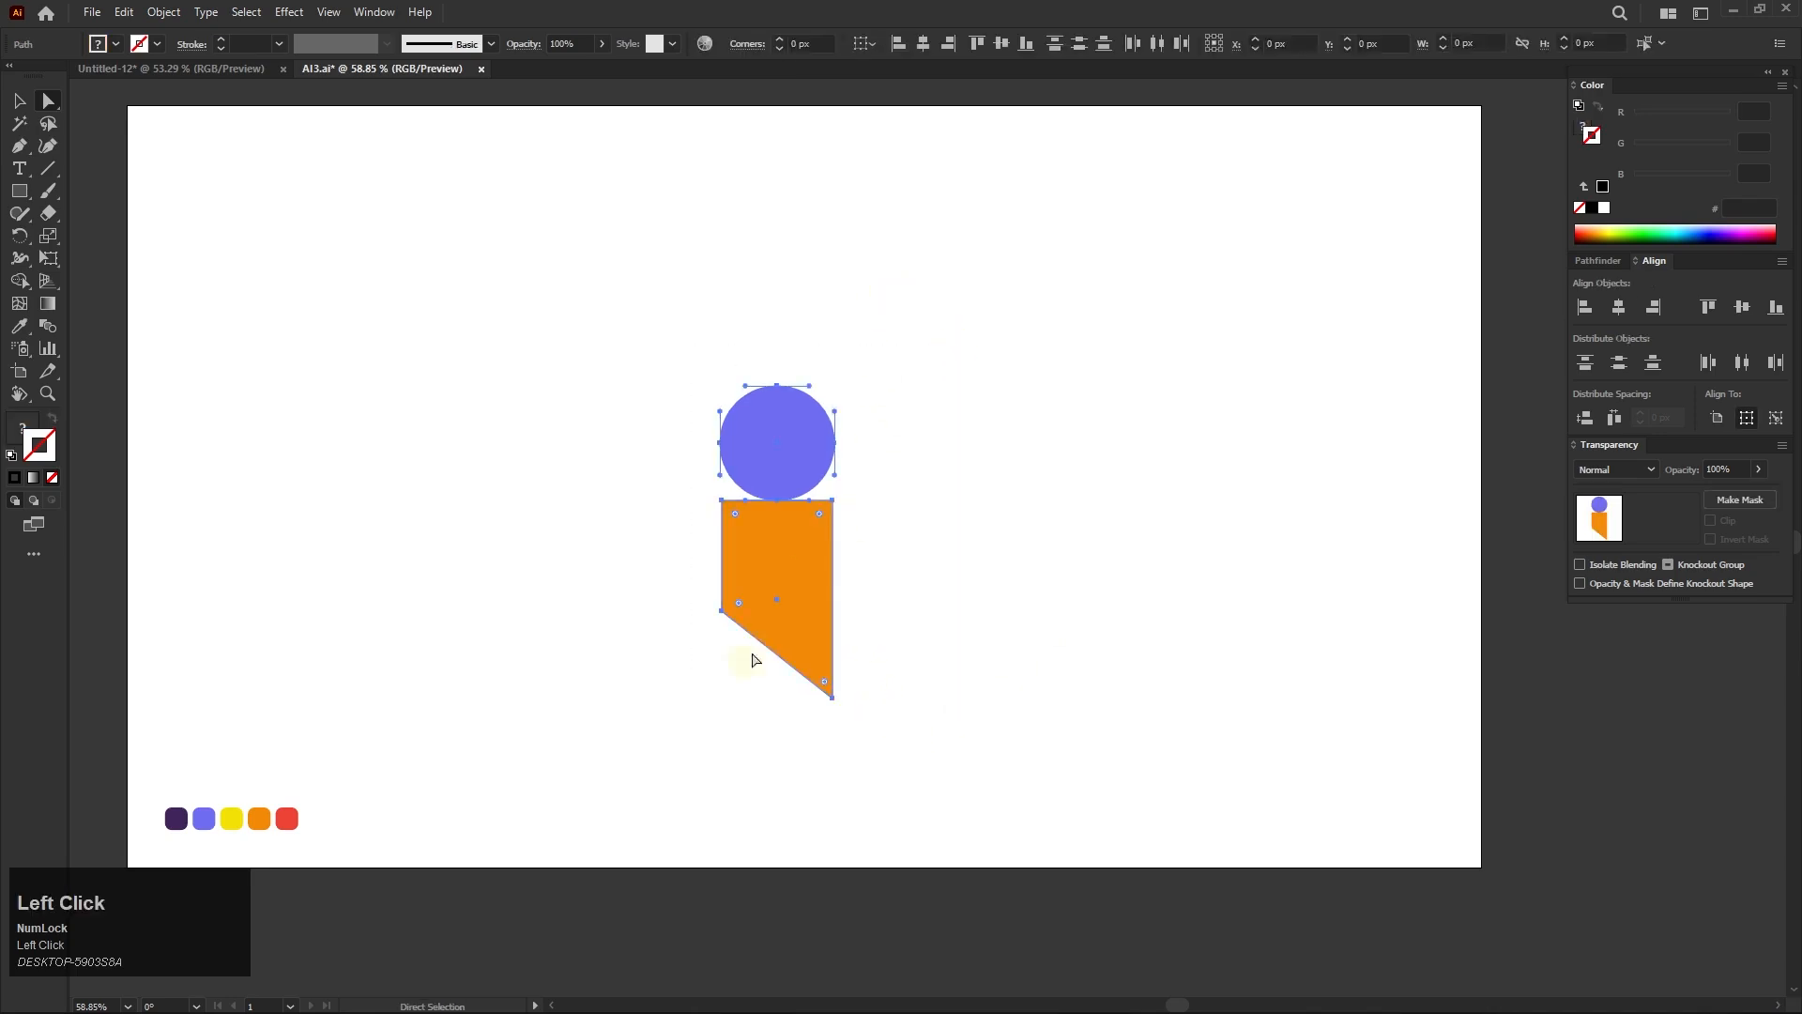
pyautogui.moveTo(769, 583); pyautogui.dragTo(1211, 541)
pyautogui.click(1076, 535)
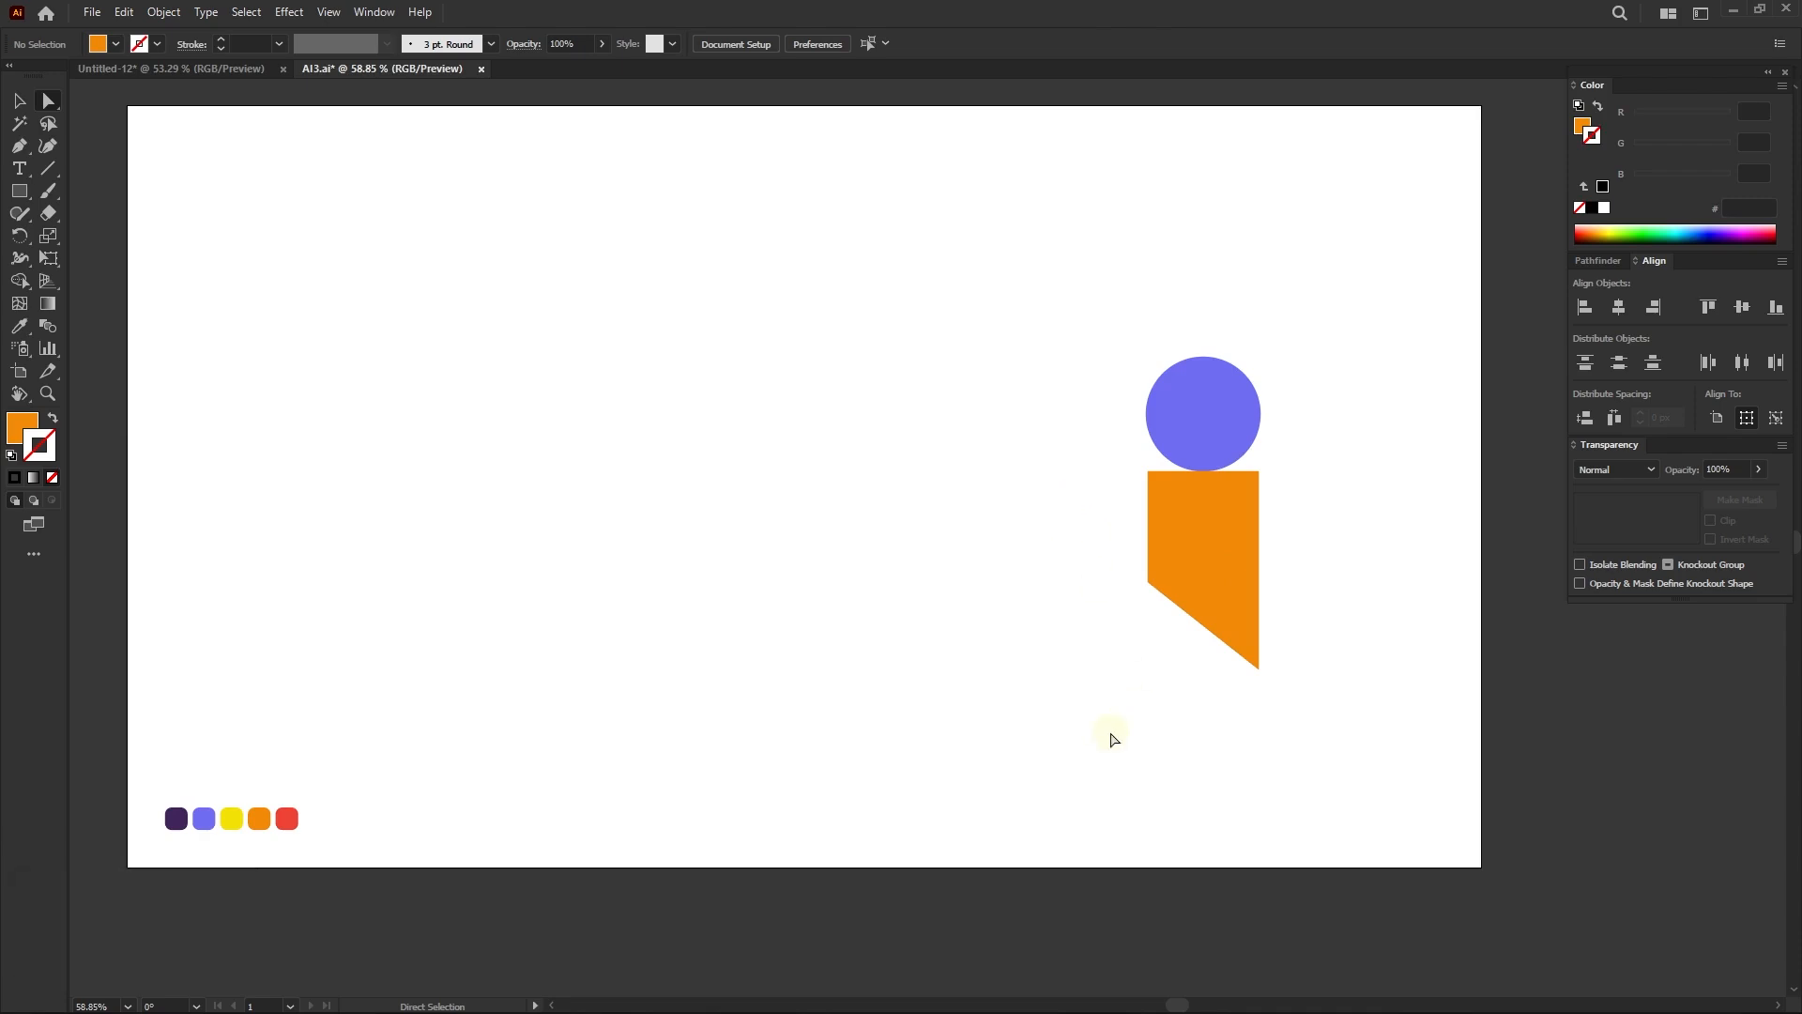
# - Draw an upright triangle about 187 px wide and 162 px high near the artboard's center with the Star tool
pyautogui.rightClick(25, 201)
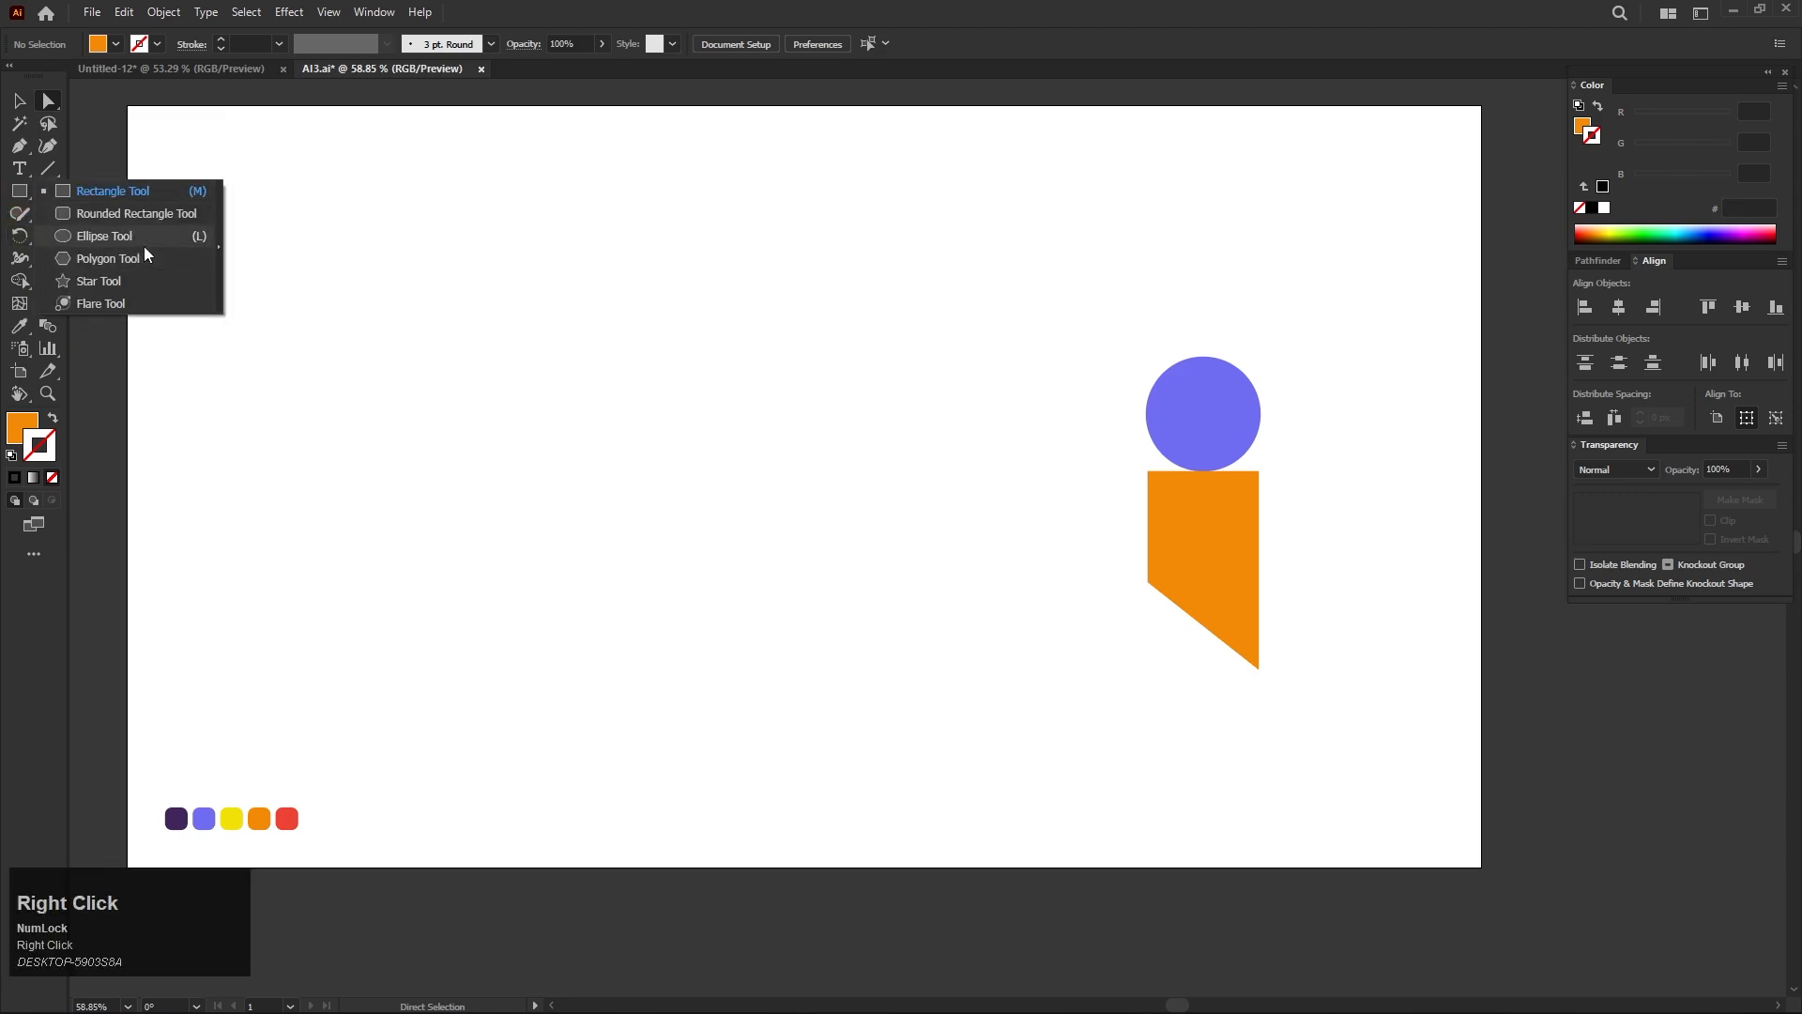
pyautogui.click(154, 281)
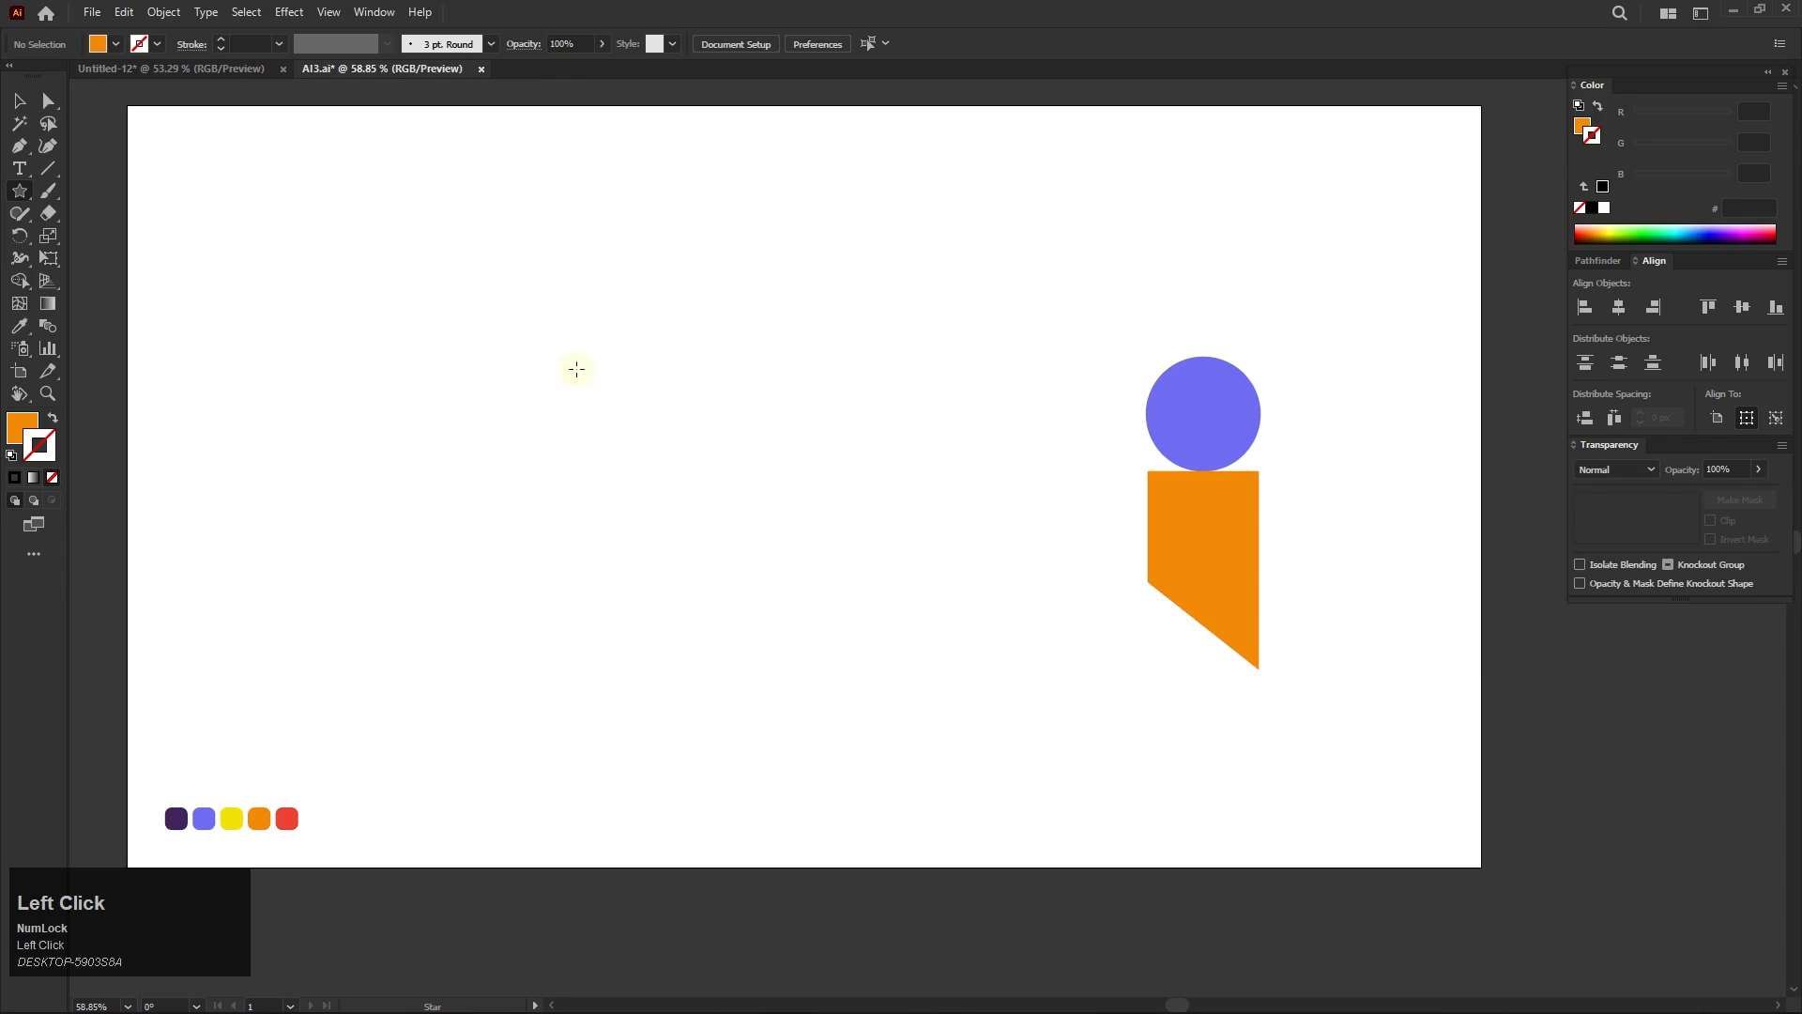
pyautogui.moveTo(576, 369); pyautogui.dragTo(688, 392)
pyautogui.press('Up')
pyautogui.press('Up')
pyautogui.press('Down')
pyautogui.press('Down')
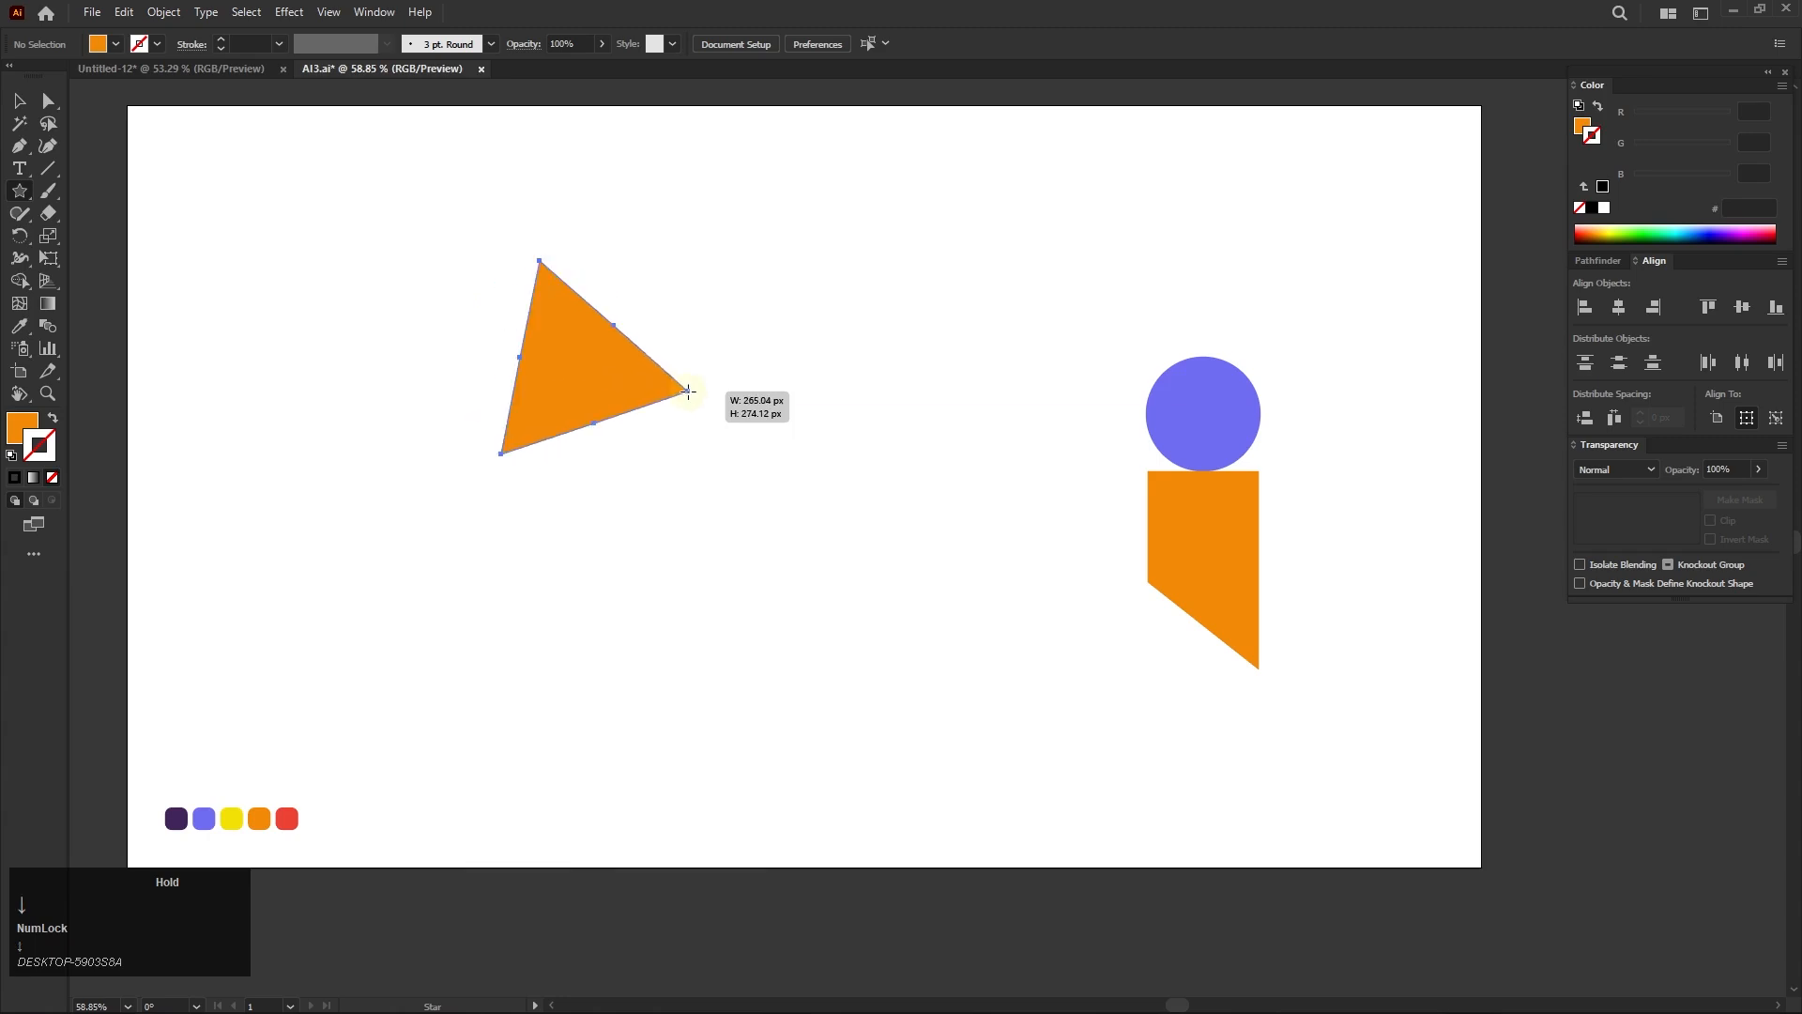
pyautogui.moveTo(688, 392); pyautogui.dragTo(783, 574)
# - Sample the yellow palette swatch onto the triangle, move it further left on the artboard and deselect it
pyautogui.click(17, 102)
pyautogui.click(334, 245)
pyautogui.press('i')
pyautogui.click(232, 818)
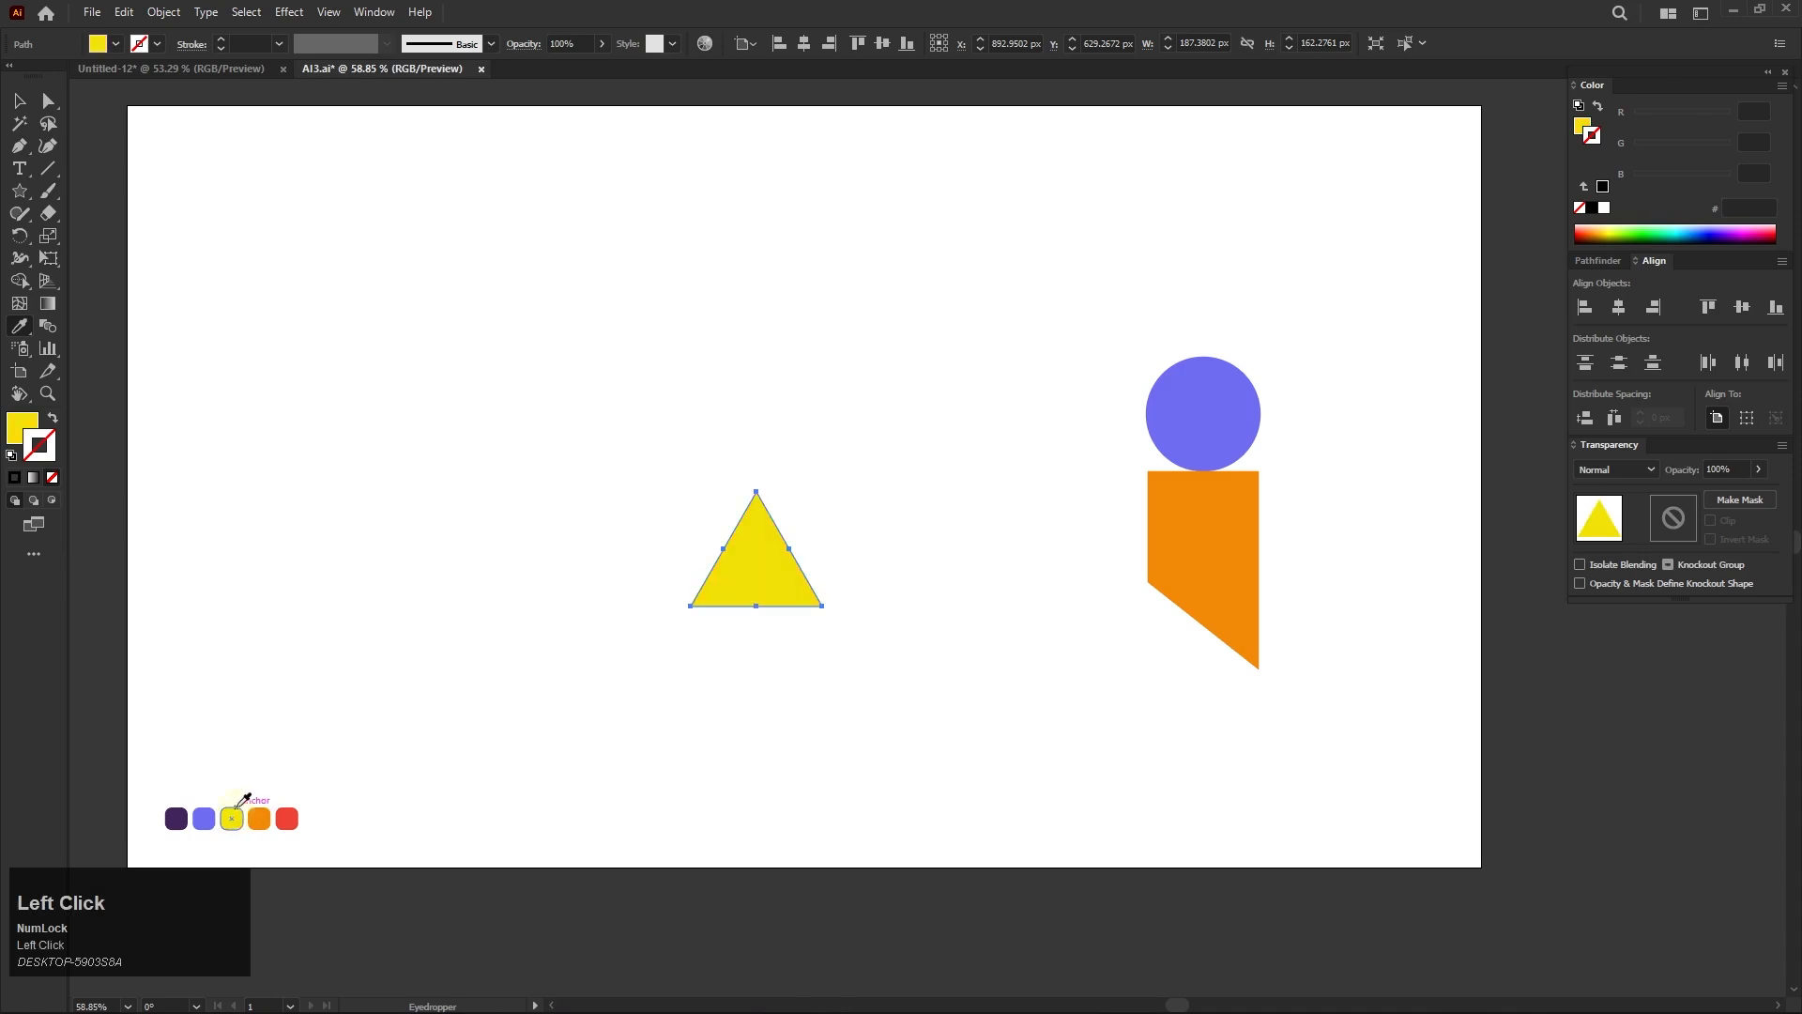
pyautogui.click(19, 100)
pyautogui.click(710, 526)
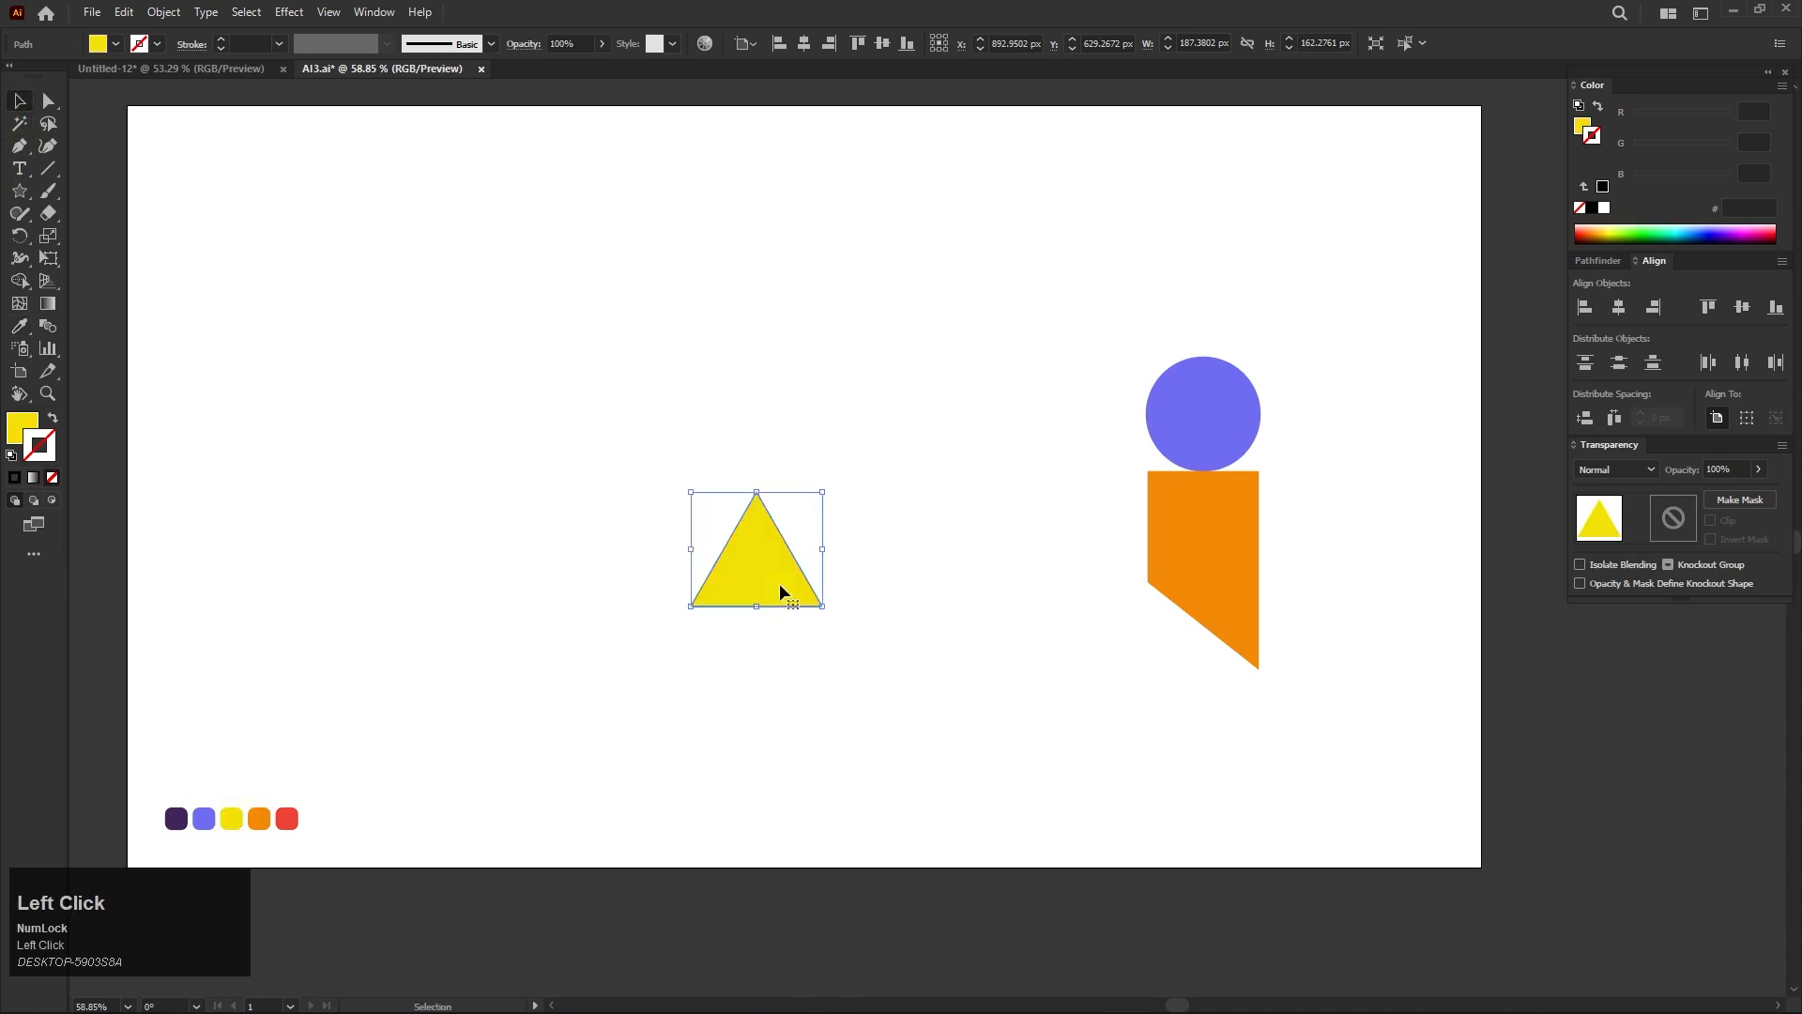
pyautogui.moveTo(779, 592); pyautogui.dragTo(526, 612)
pyautogui.click(560, 366)
# - Draw a fully rounded rectangle about 192 by 81 px between the triangle and the orange shape
pyautogui.rightClick(19, 190)
pyautogui.click(121, 216)
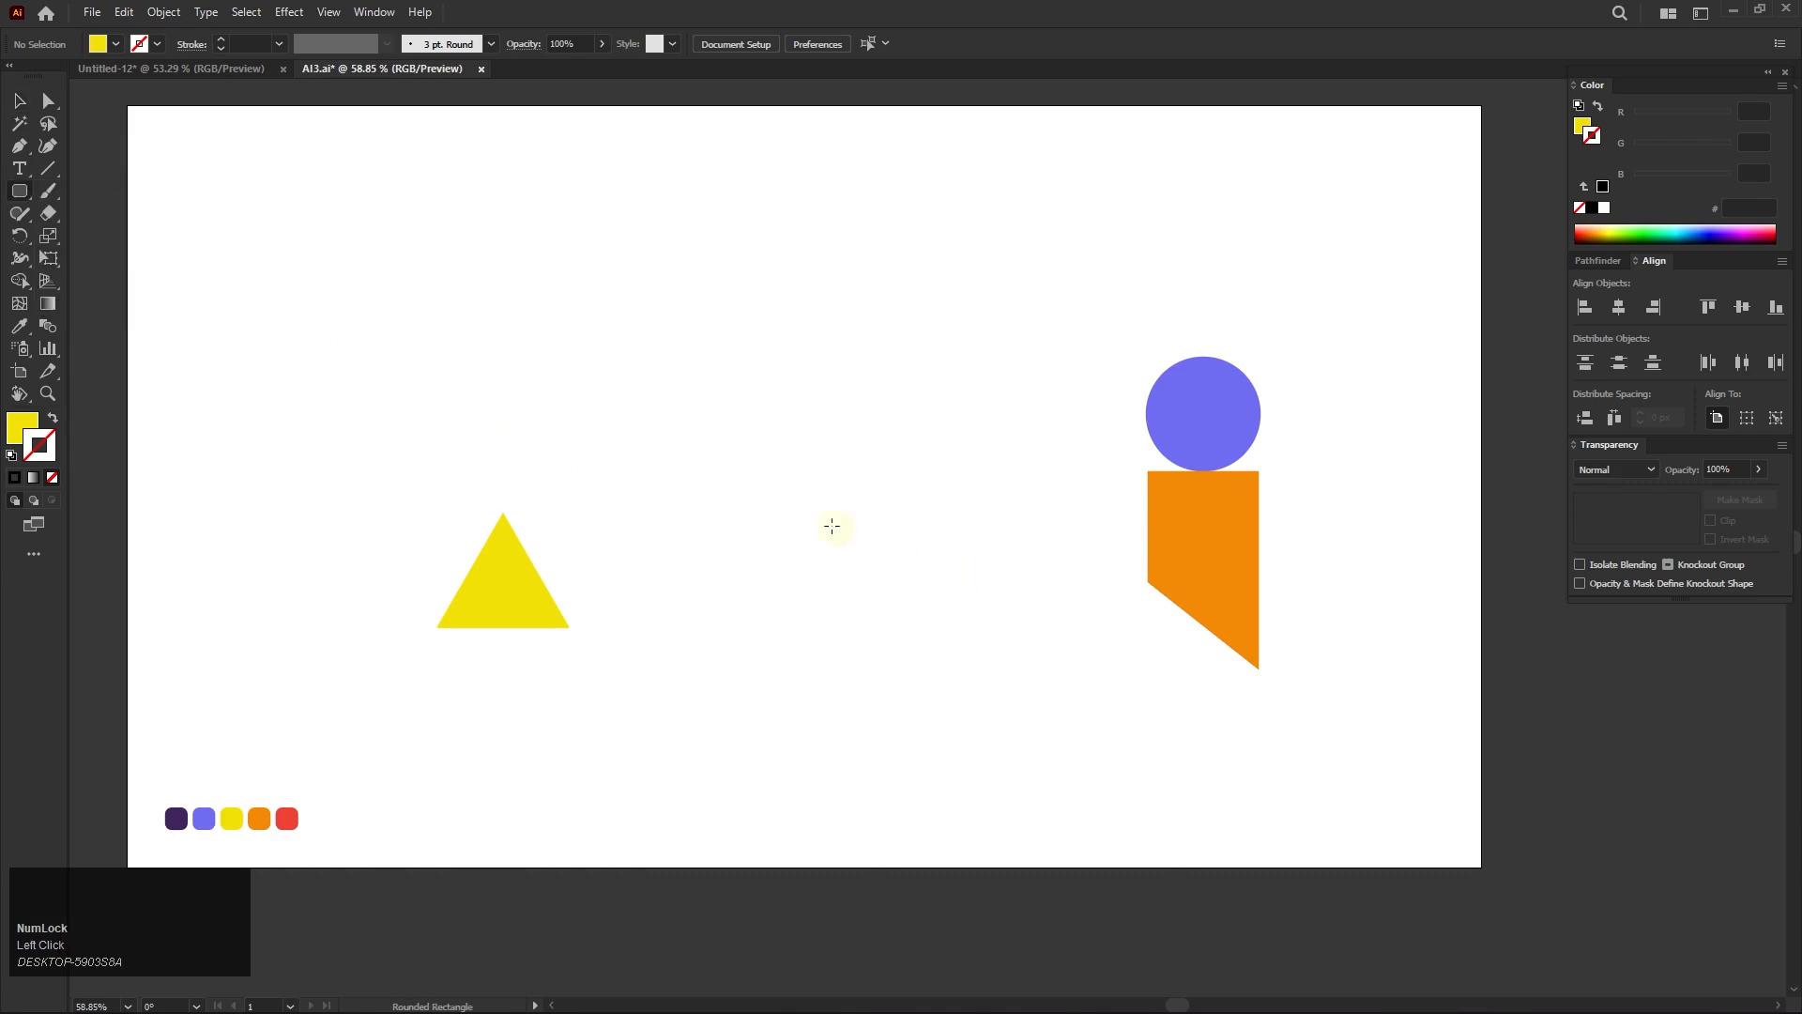
pyautogui.moveTo(815, 526); pyautogui.dragTo(951, 584)
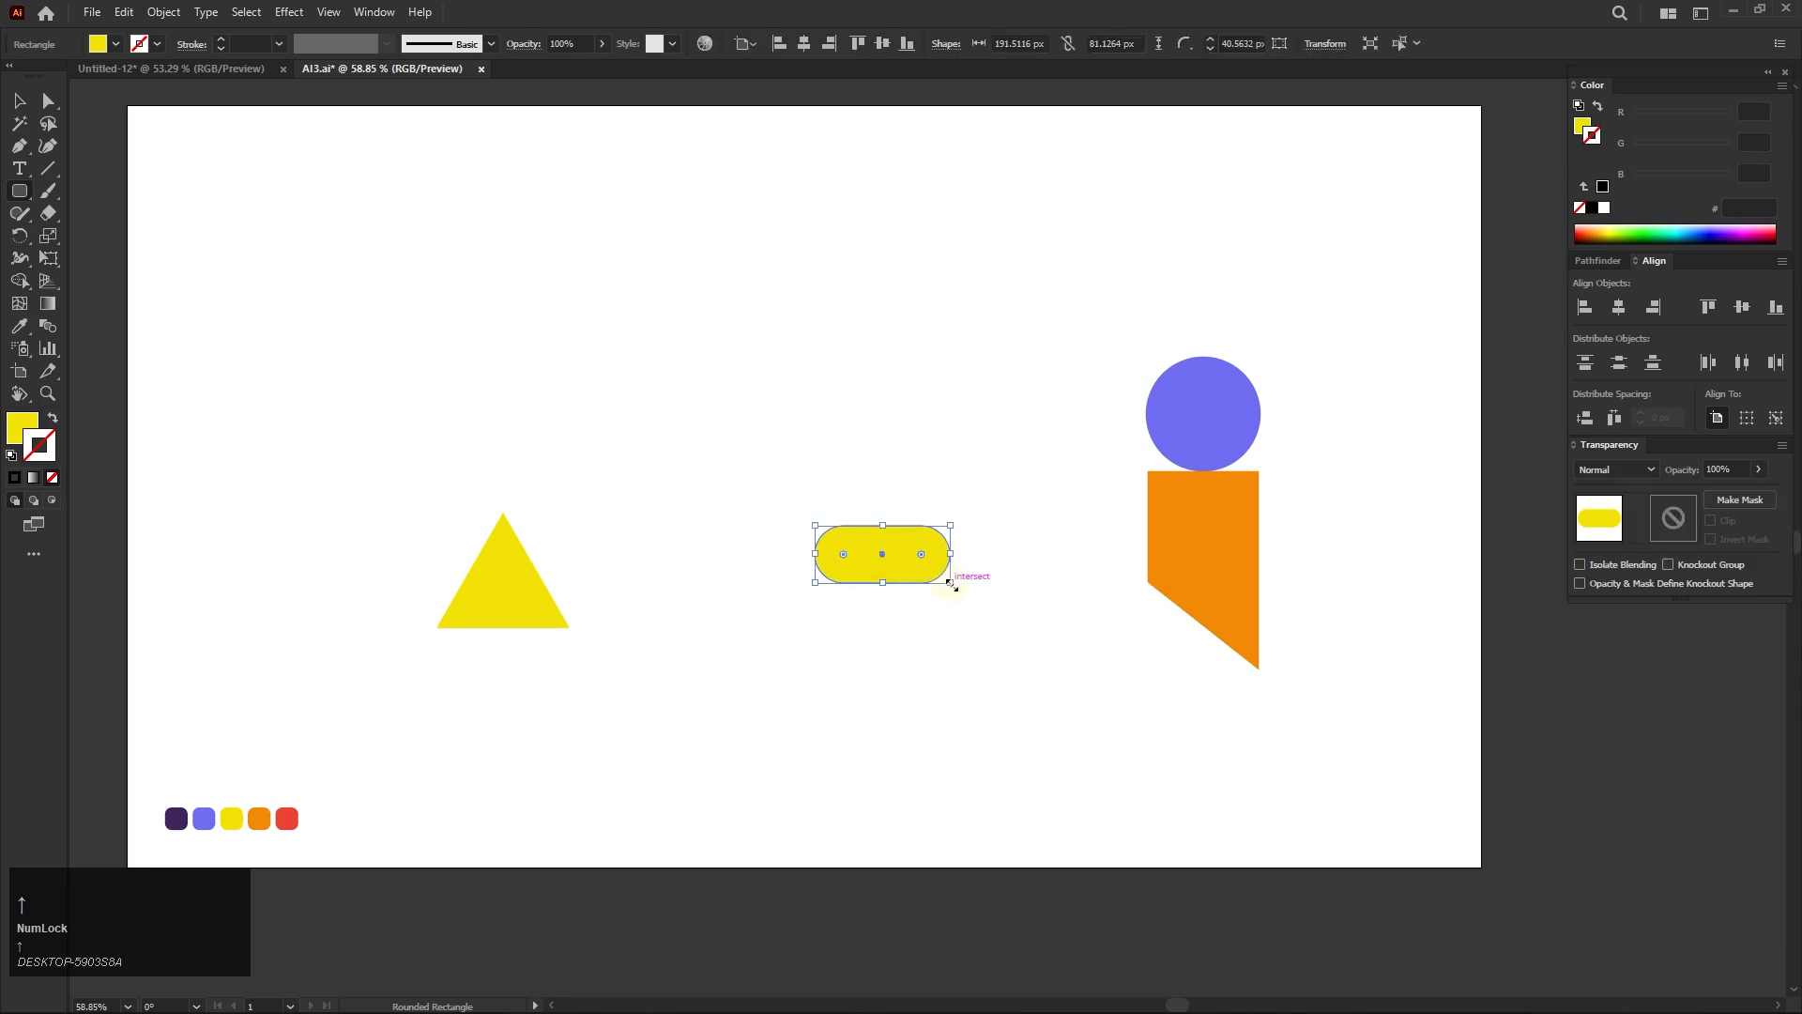
# - Set the rounded rectangle's fill to light blue 5299FF in the Color Picker and deselect it
pyautogui.press('i')
pyautogui.doubleClick(21, 428)
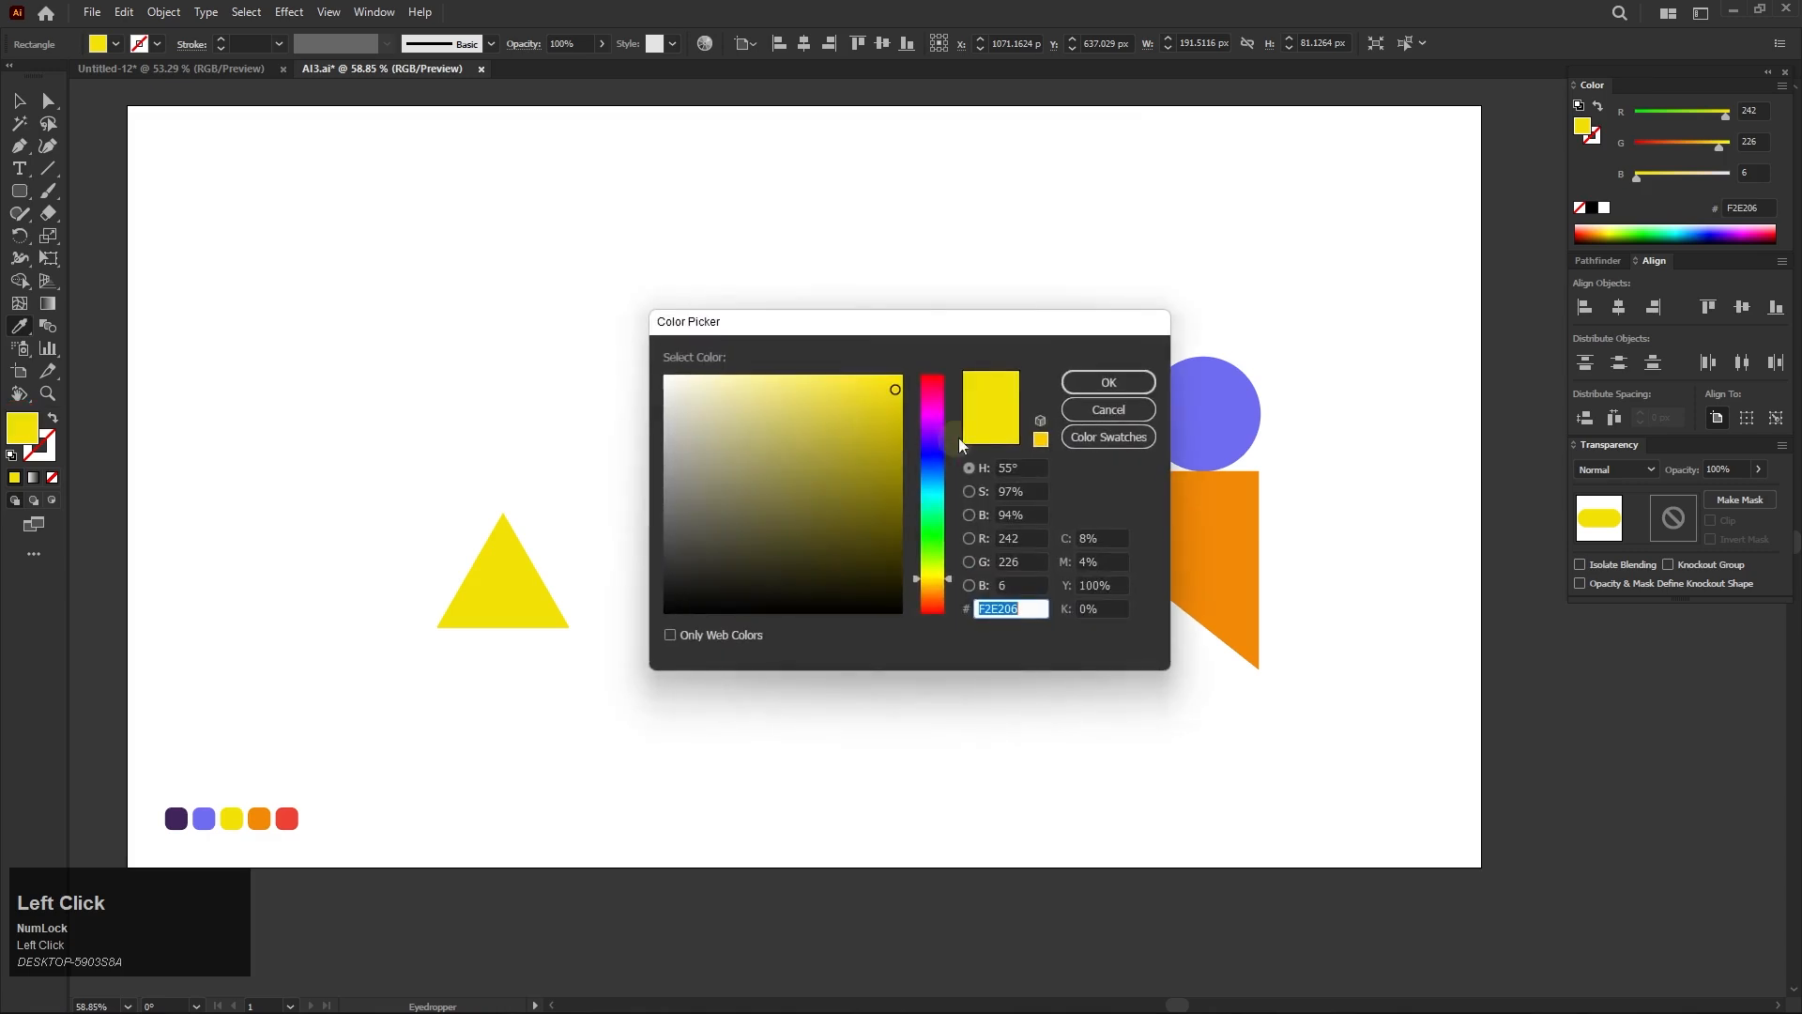
pyautogui.moveTo(937, 468)
pyautogui.mouseDown()
pyautogui.moveTo(938, 437)
pyautogui.moveTo(945, 477)
pyautogui.mouseUp()
pyautogui.moveTo(837, 406); pyautogui.dragTo(826, 376)
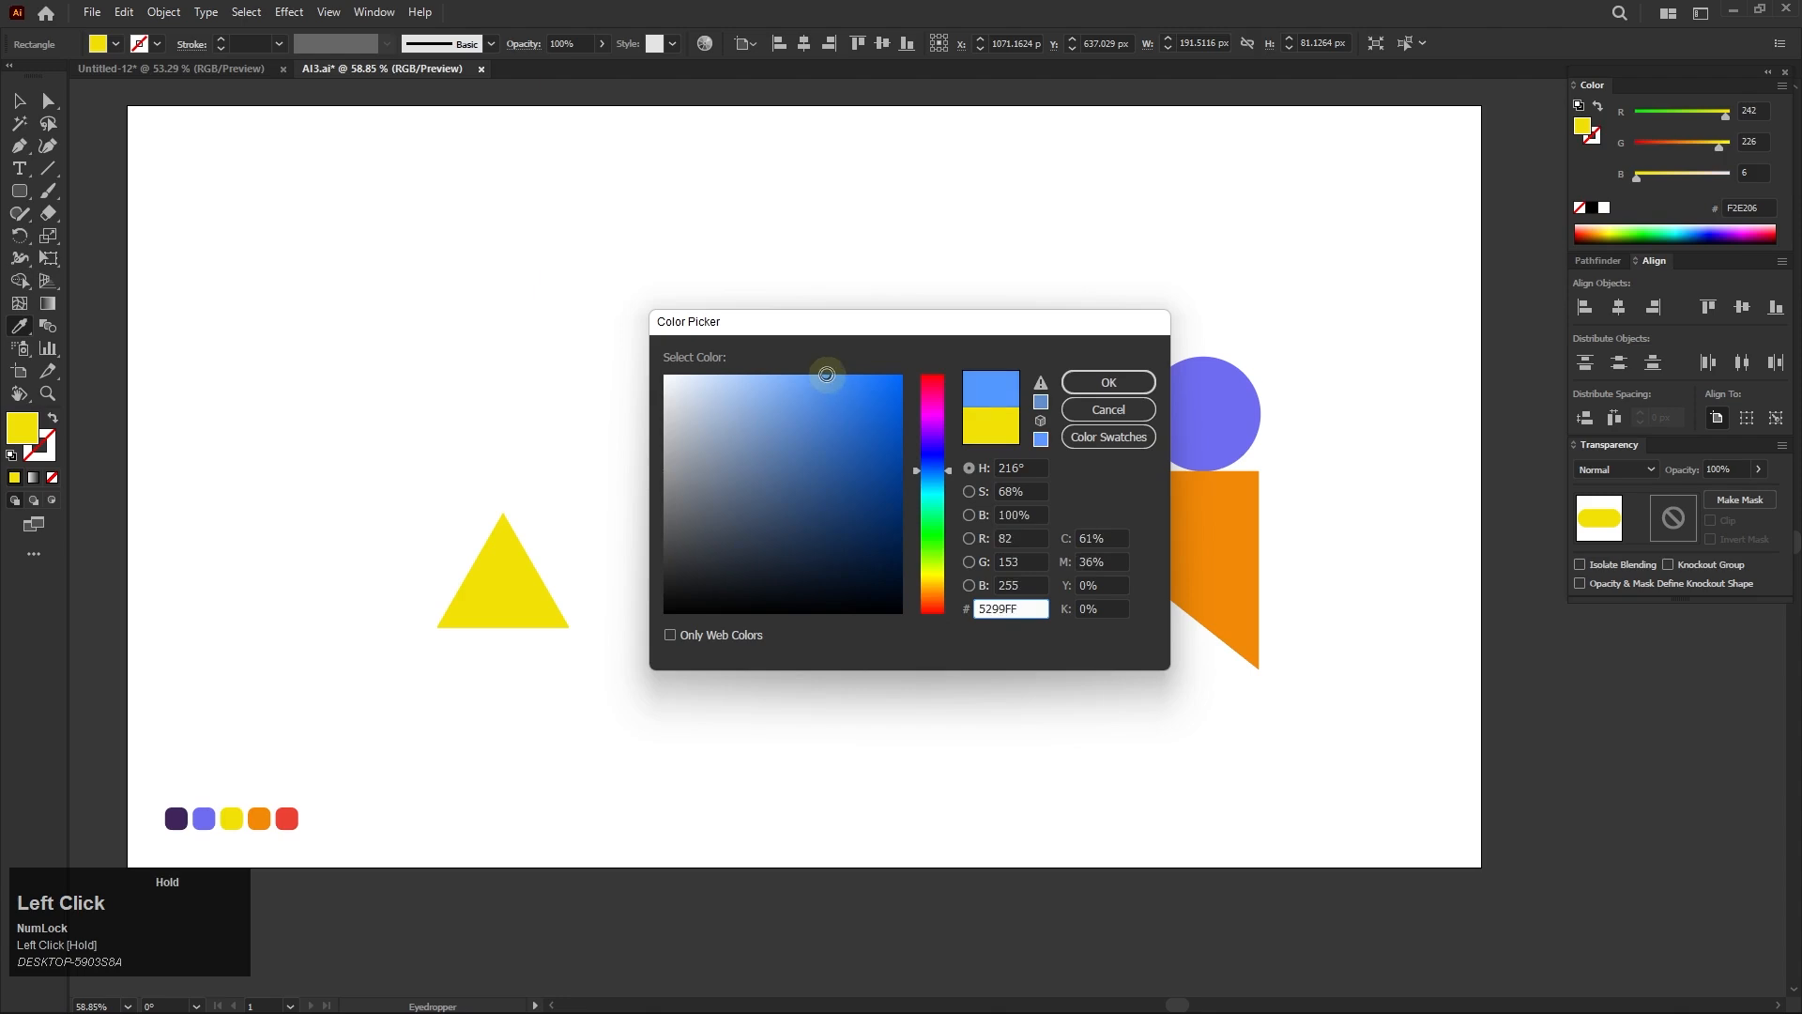
pyautogui.click(1080, 383)
pyautogui.click(17, 101)
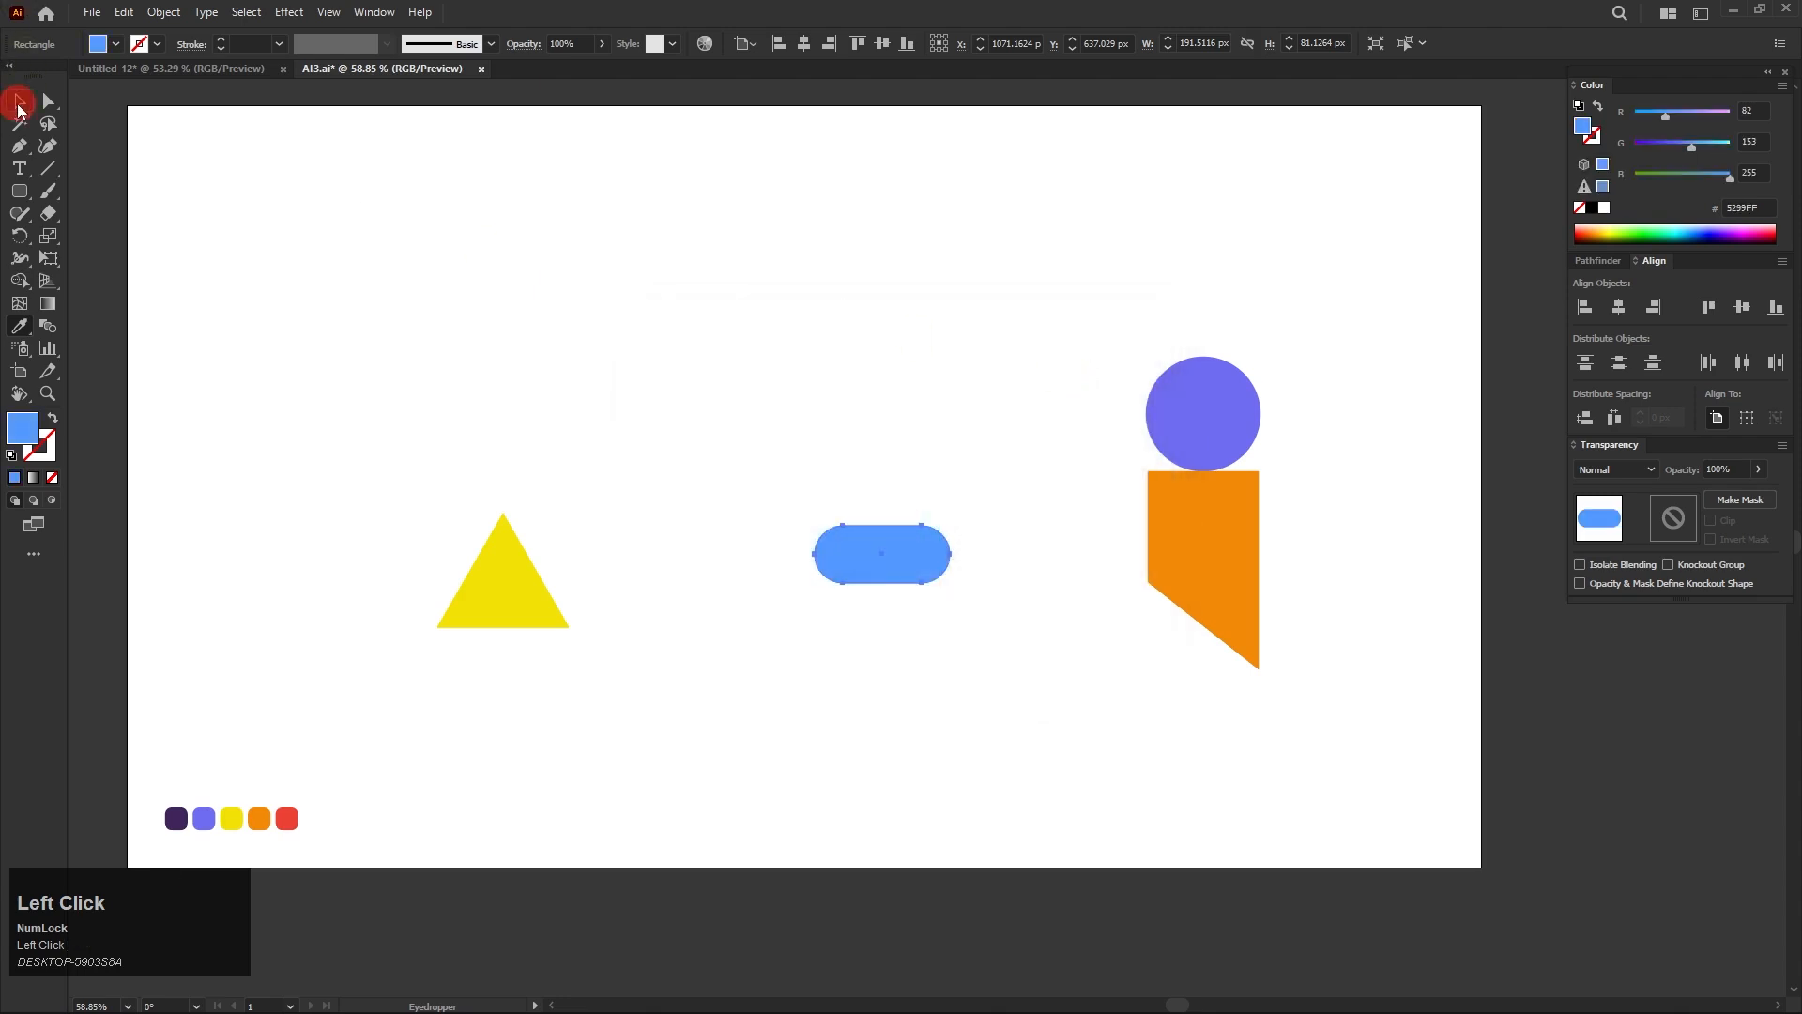
pyautogui.click(892, 394)
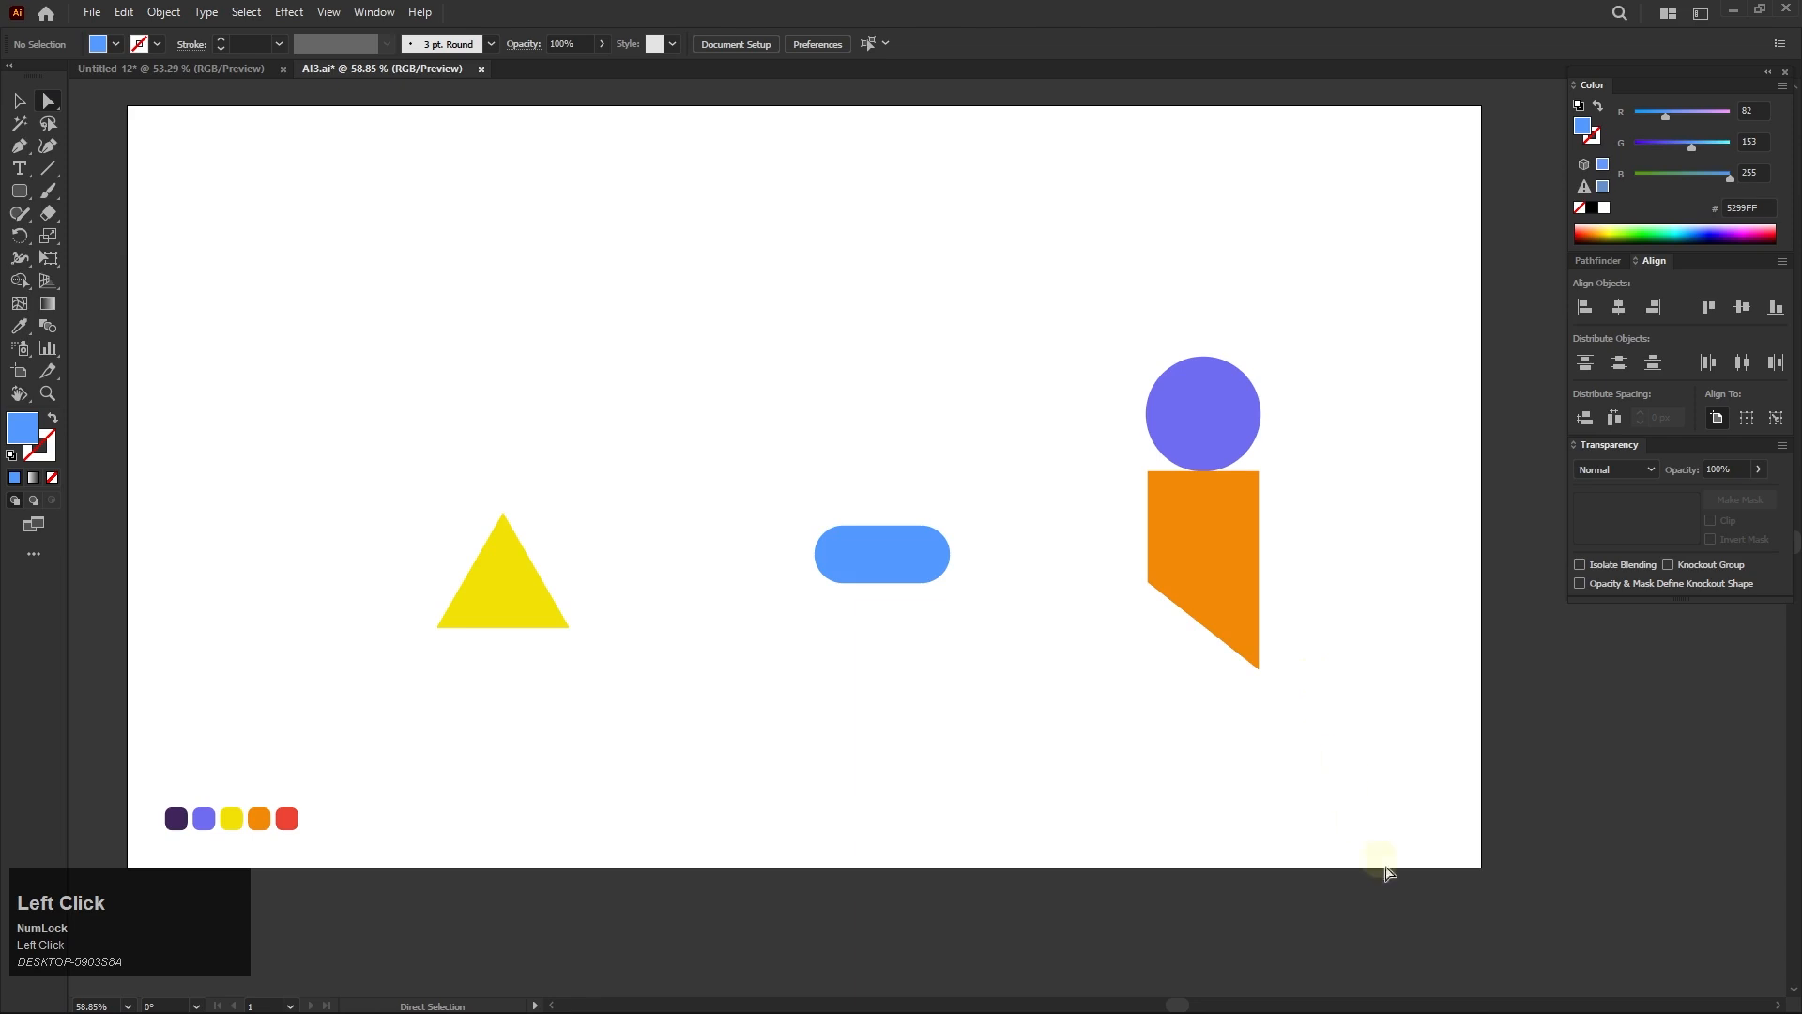
# - Pull the orange shape's lower-right anchor up to form a square, and line up the blue pill and yellow triangle to its left with bases level
pyautogui.moveTo(1259, 668); pyautogui.dragTo(1247, 582)
pyautogui.click(1251, 636)
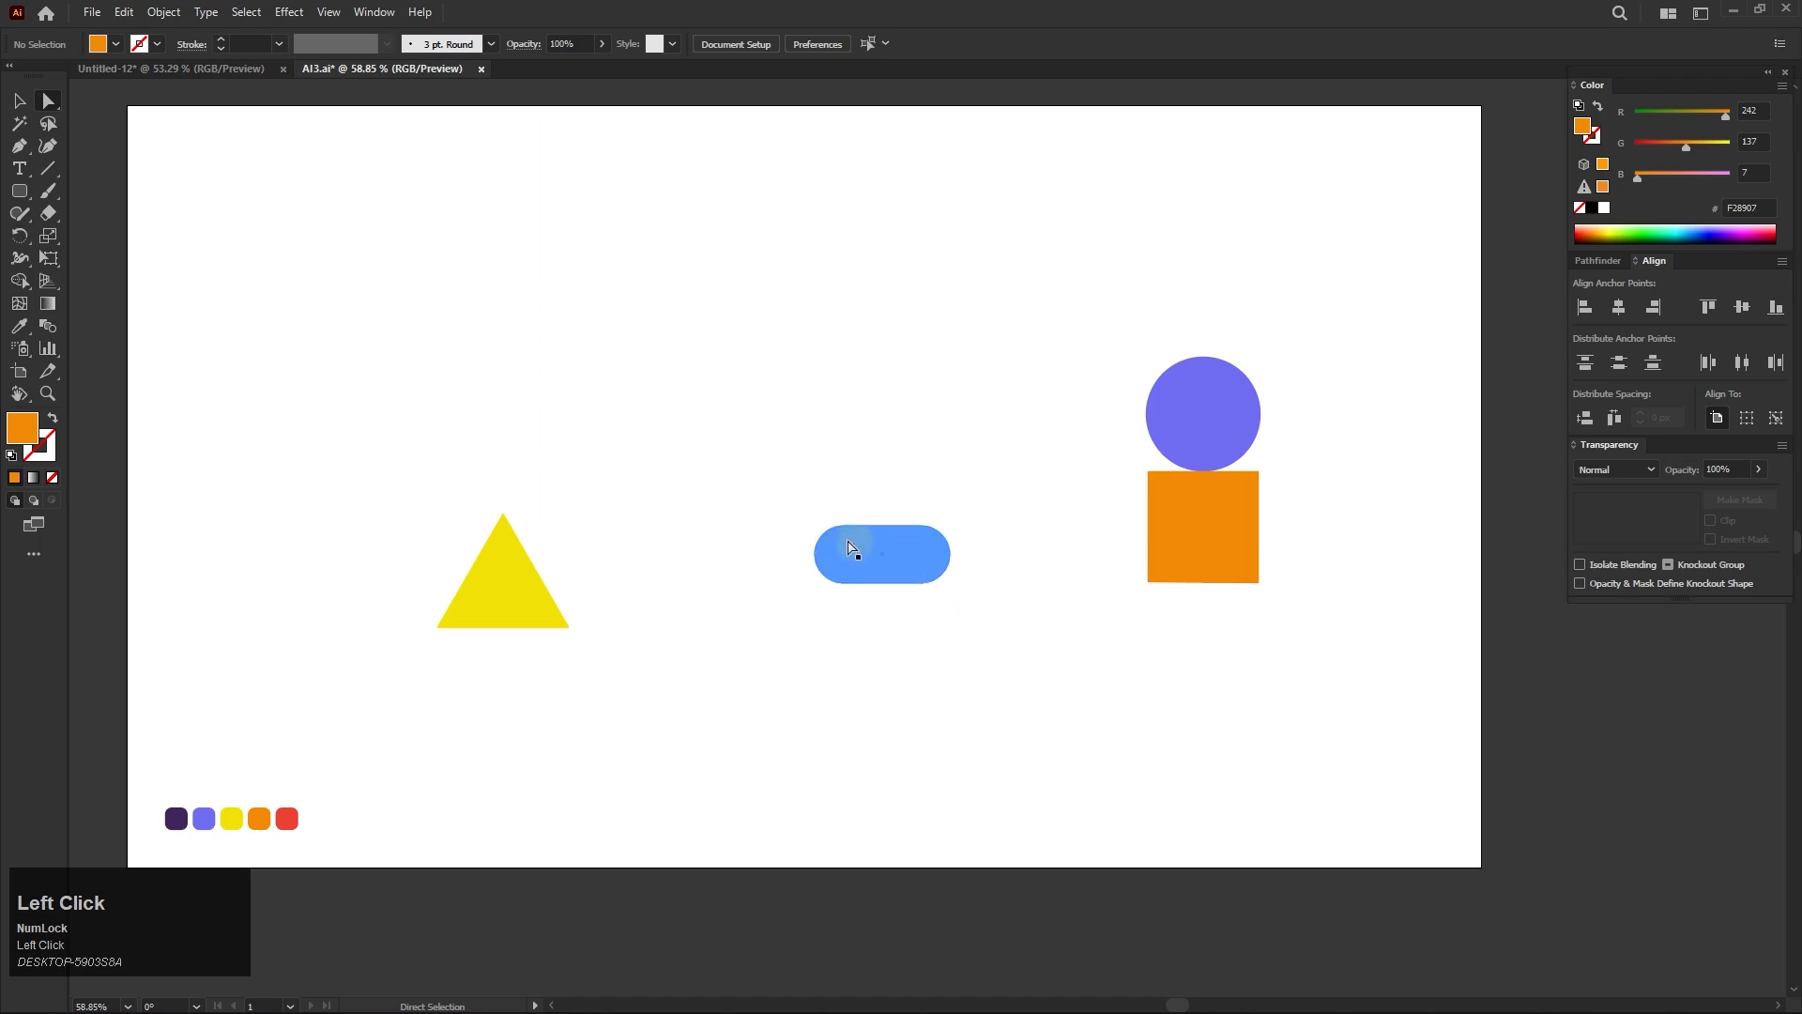
pyautogui.moveTo(851, 547); pyautogui.dragTo(1057, 550)
pyautogui.click(1139, 653)
pyautogui.moveTo(549, 572); pyautogui.dragTo(942, 533)
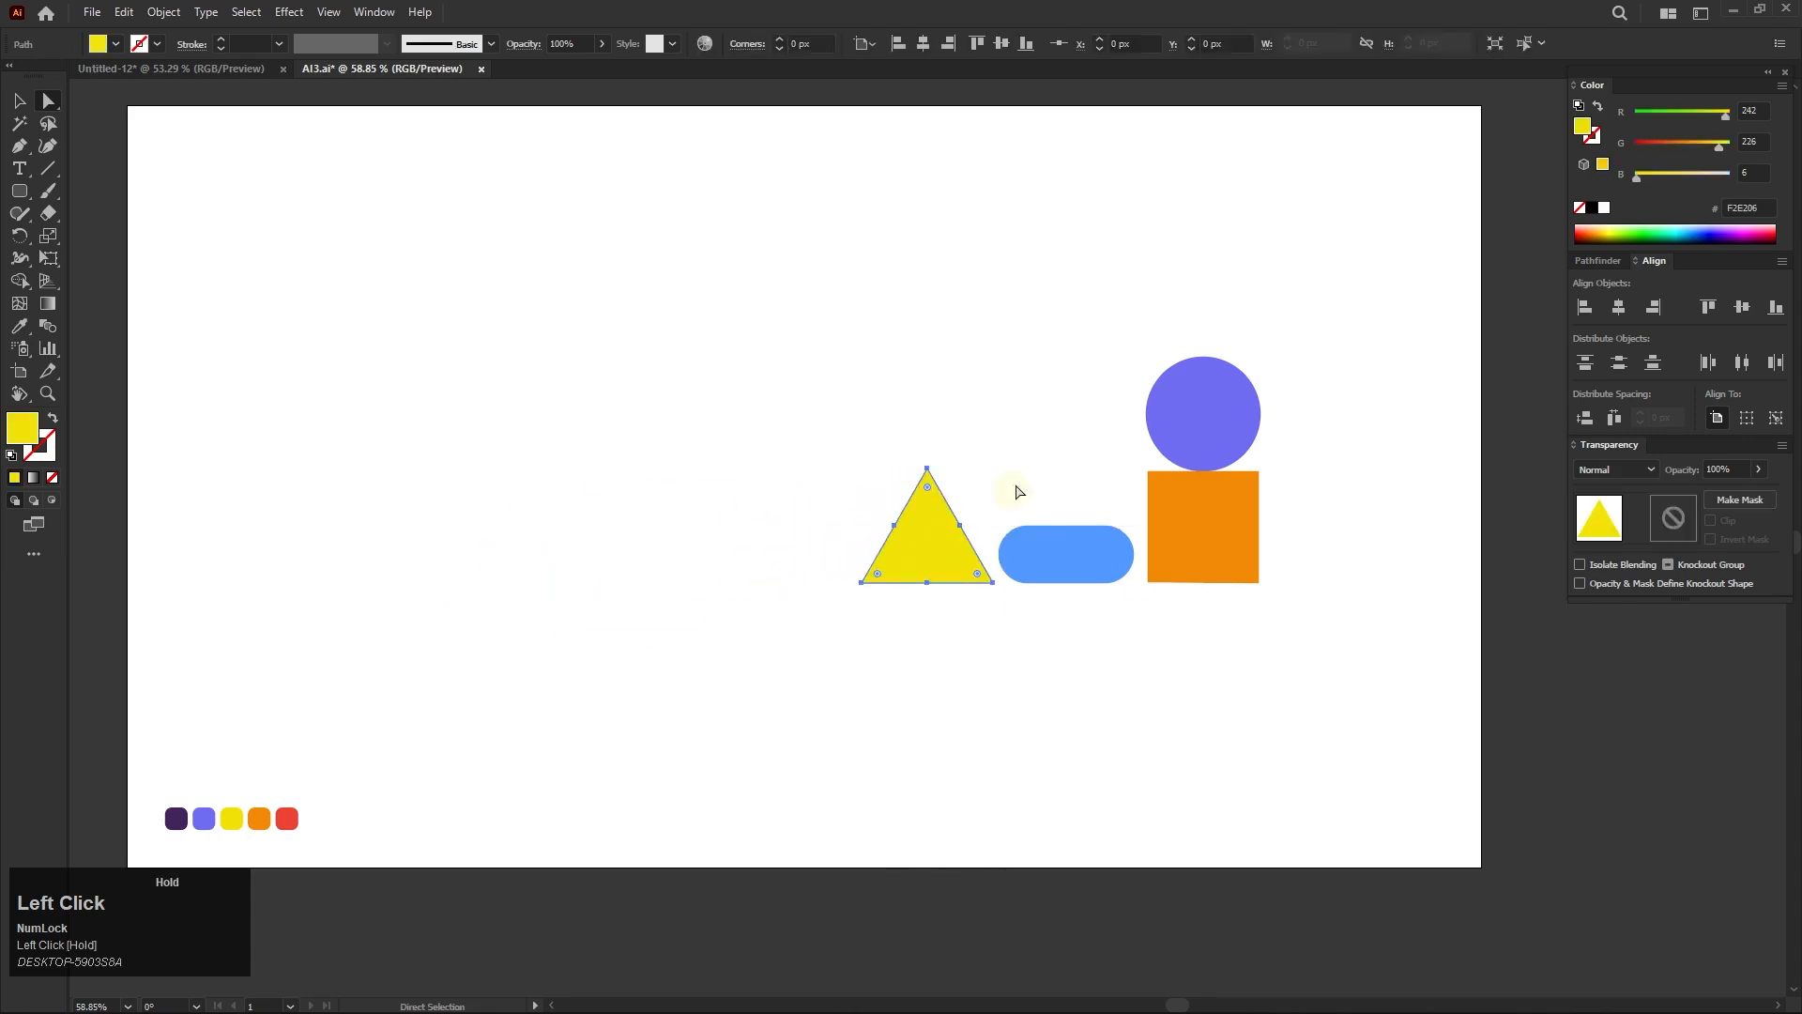
pyautogui.click(1021, 483)
# - Draw a small circle about 37 px in diameter just above the middle of the blue pill
pyautogui.moveTo(1185, 436); pyautogui.dragTo(898, 568)
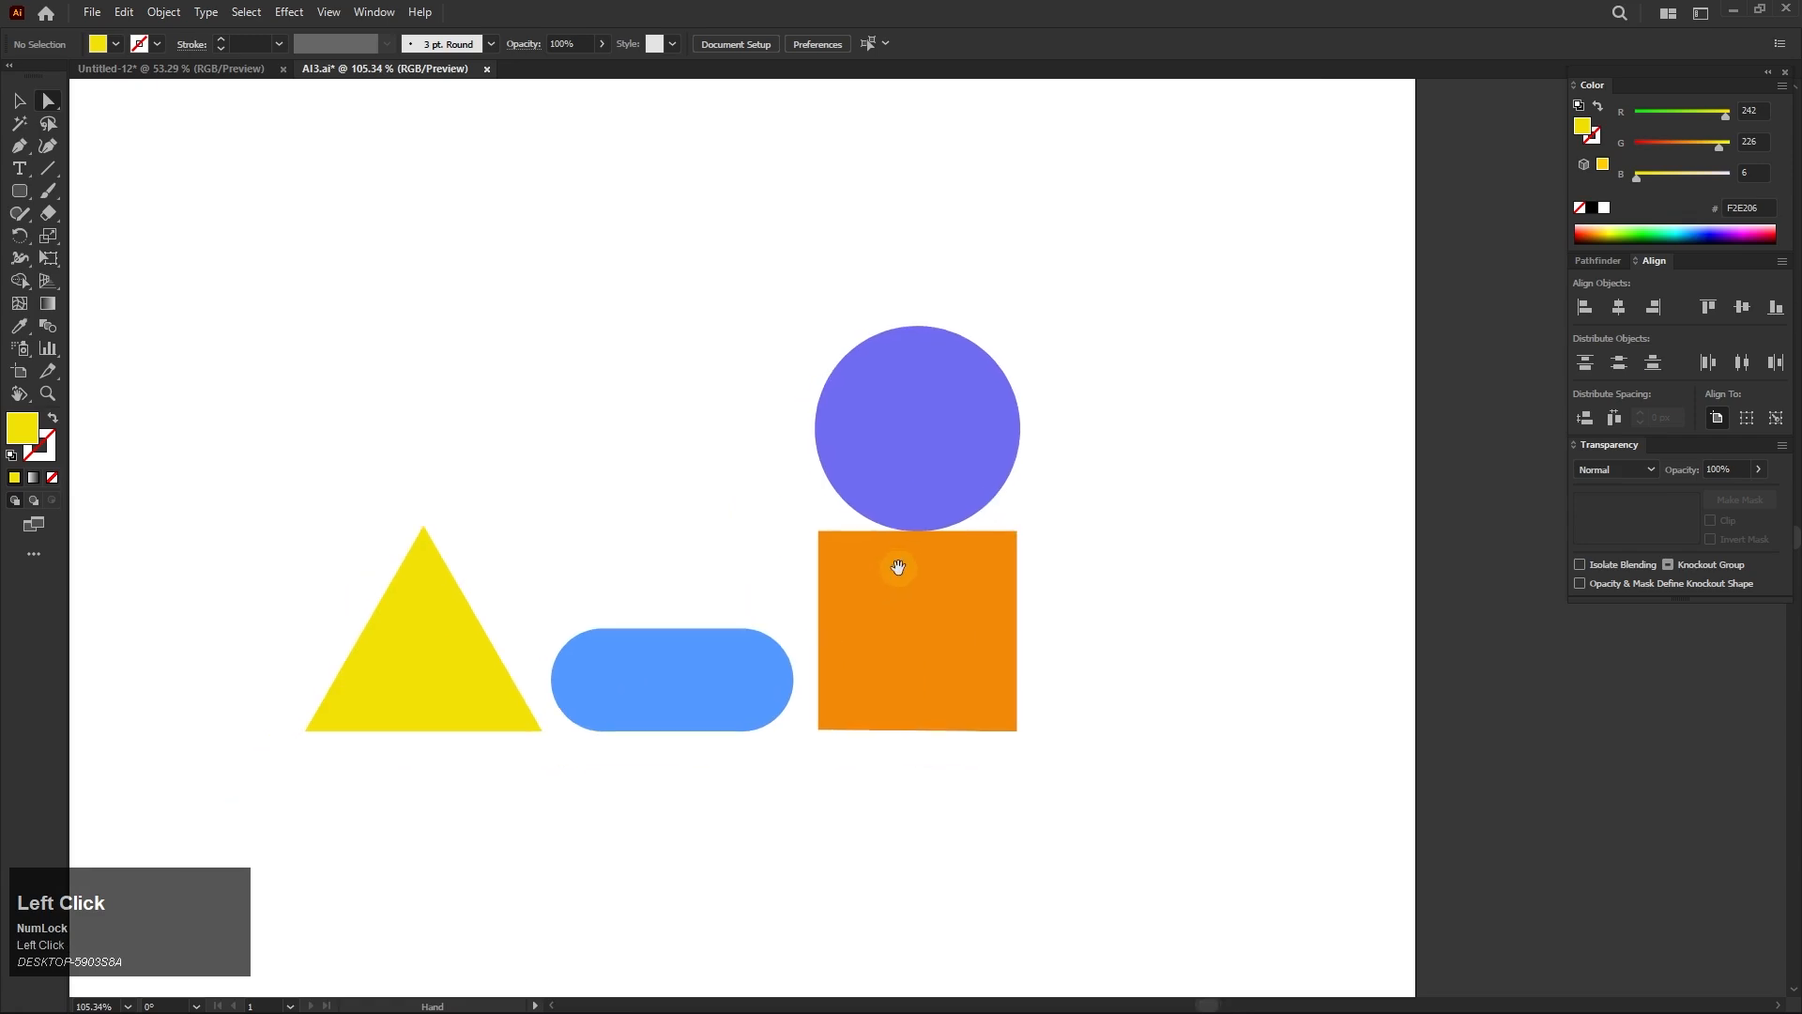
pyautogui.rightClick(19, 191)
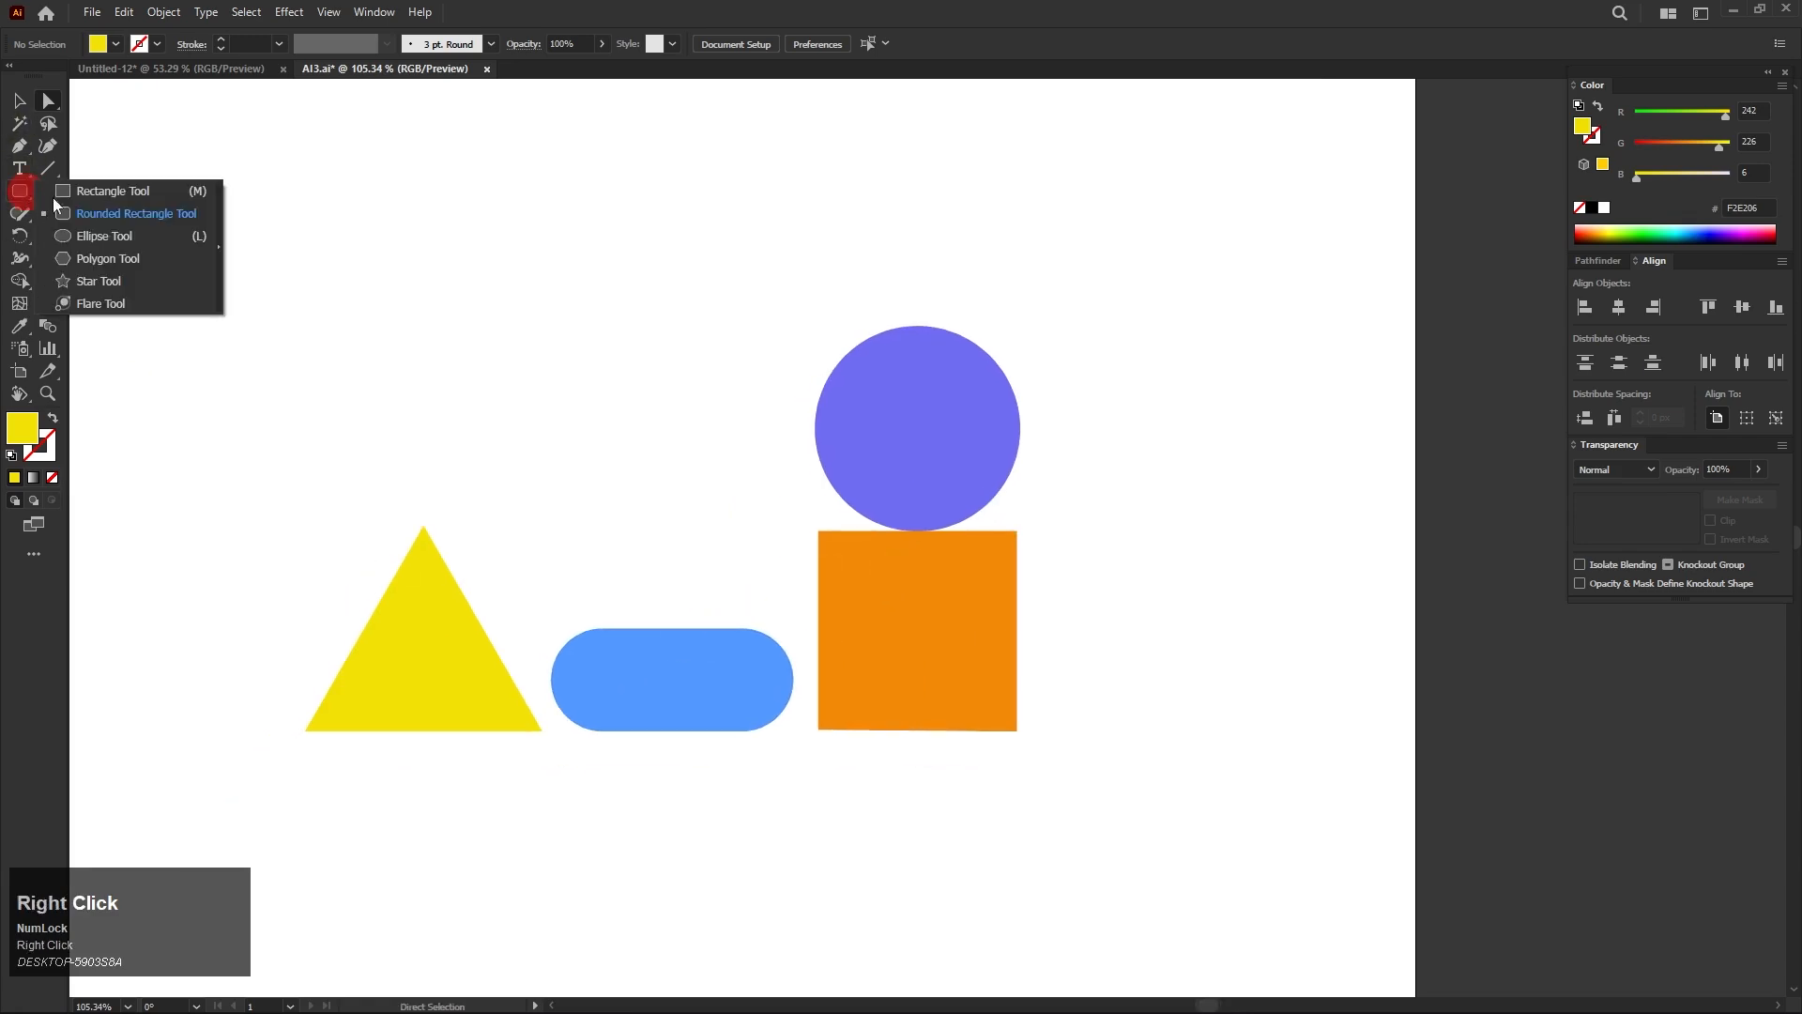
pyautogui.click(103, 235)
pyautogui.moveTo(671, 592)
pyautogui.mouseDown()
pyautogui.moveTo(702, 621)
pyautogui.moveTo(677, 574)
pyautogui.mouseUp()
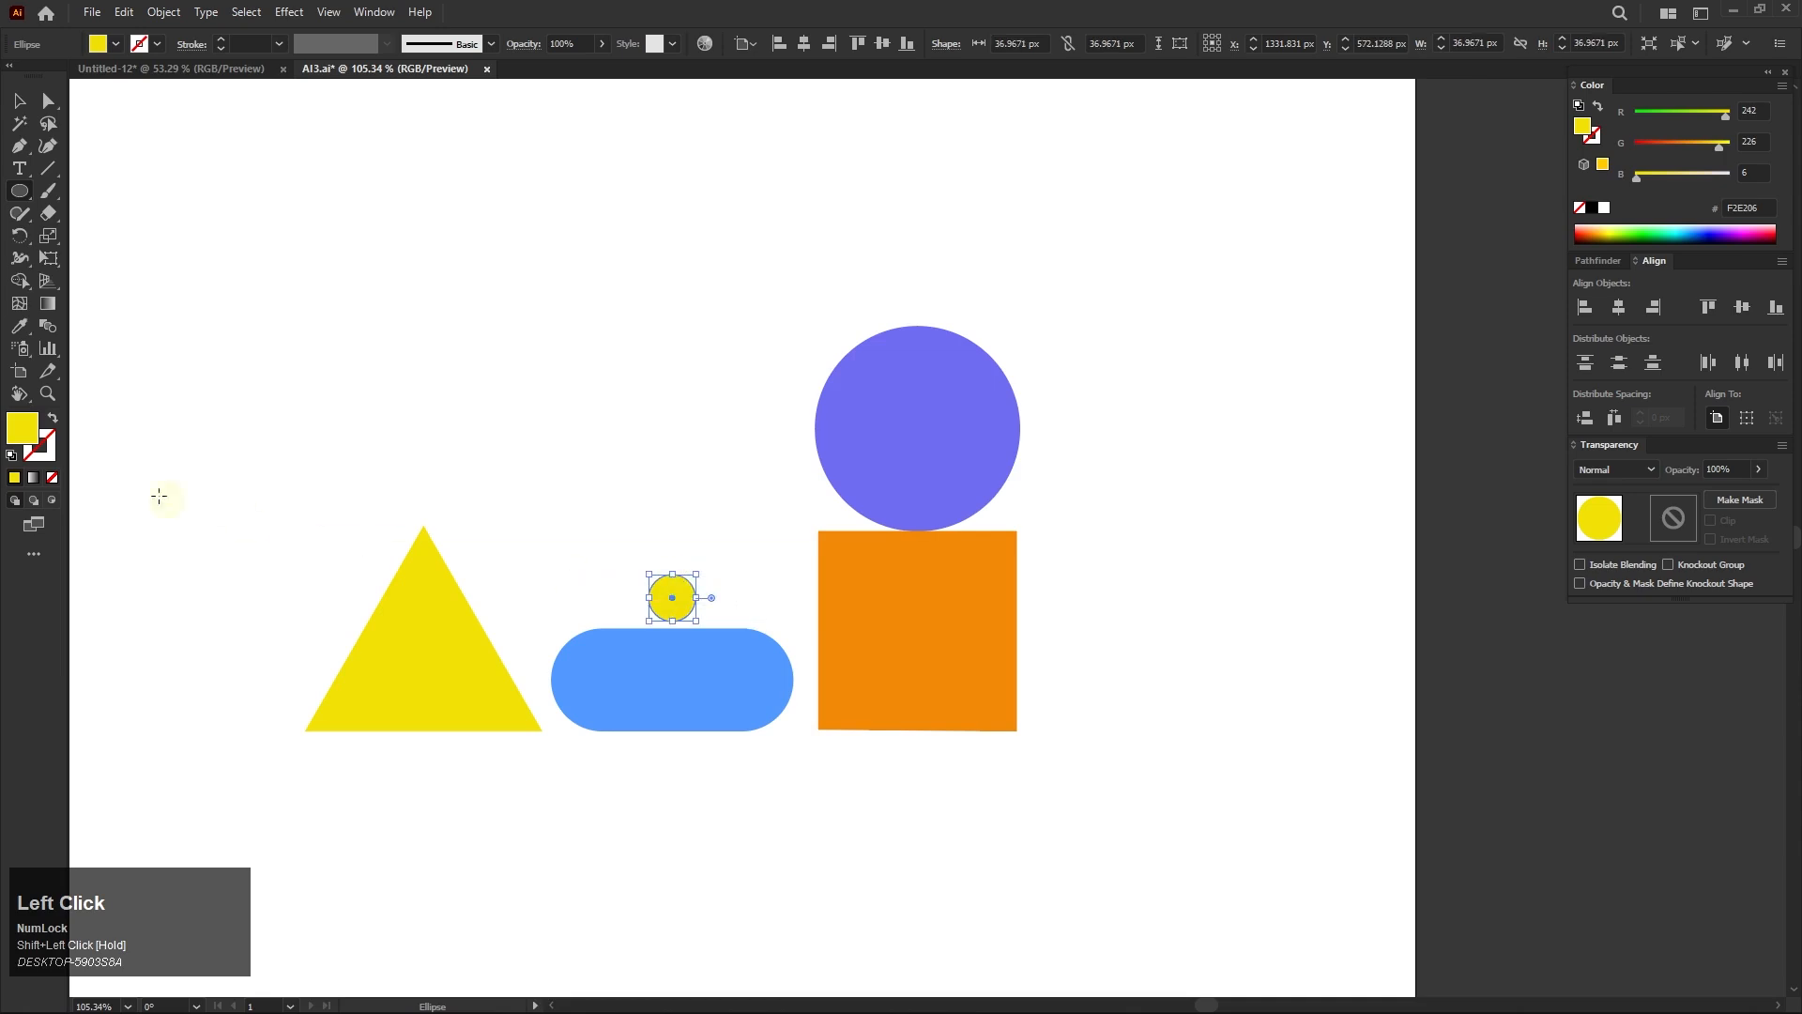
# - Set the small circle's fill to near-black 141419 in the Color Picker and deselect it
pyautogui.doubleClick(24, 433)
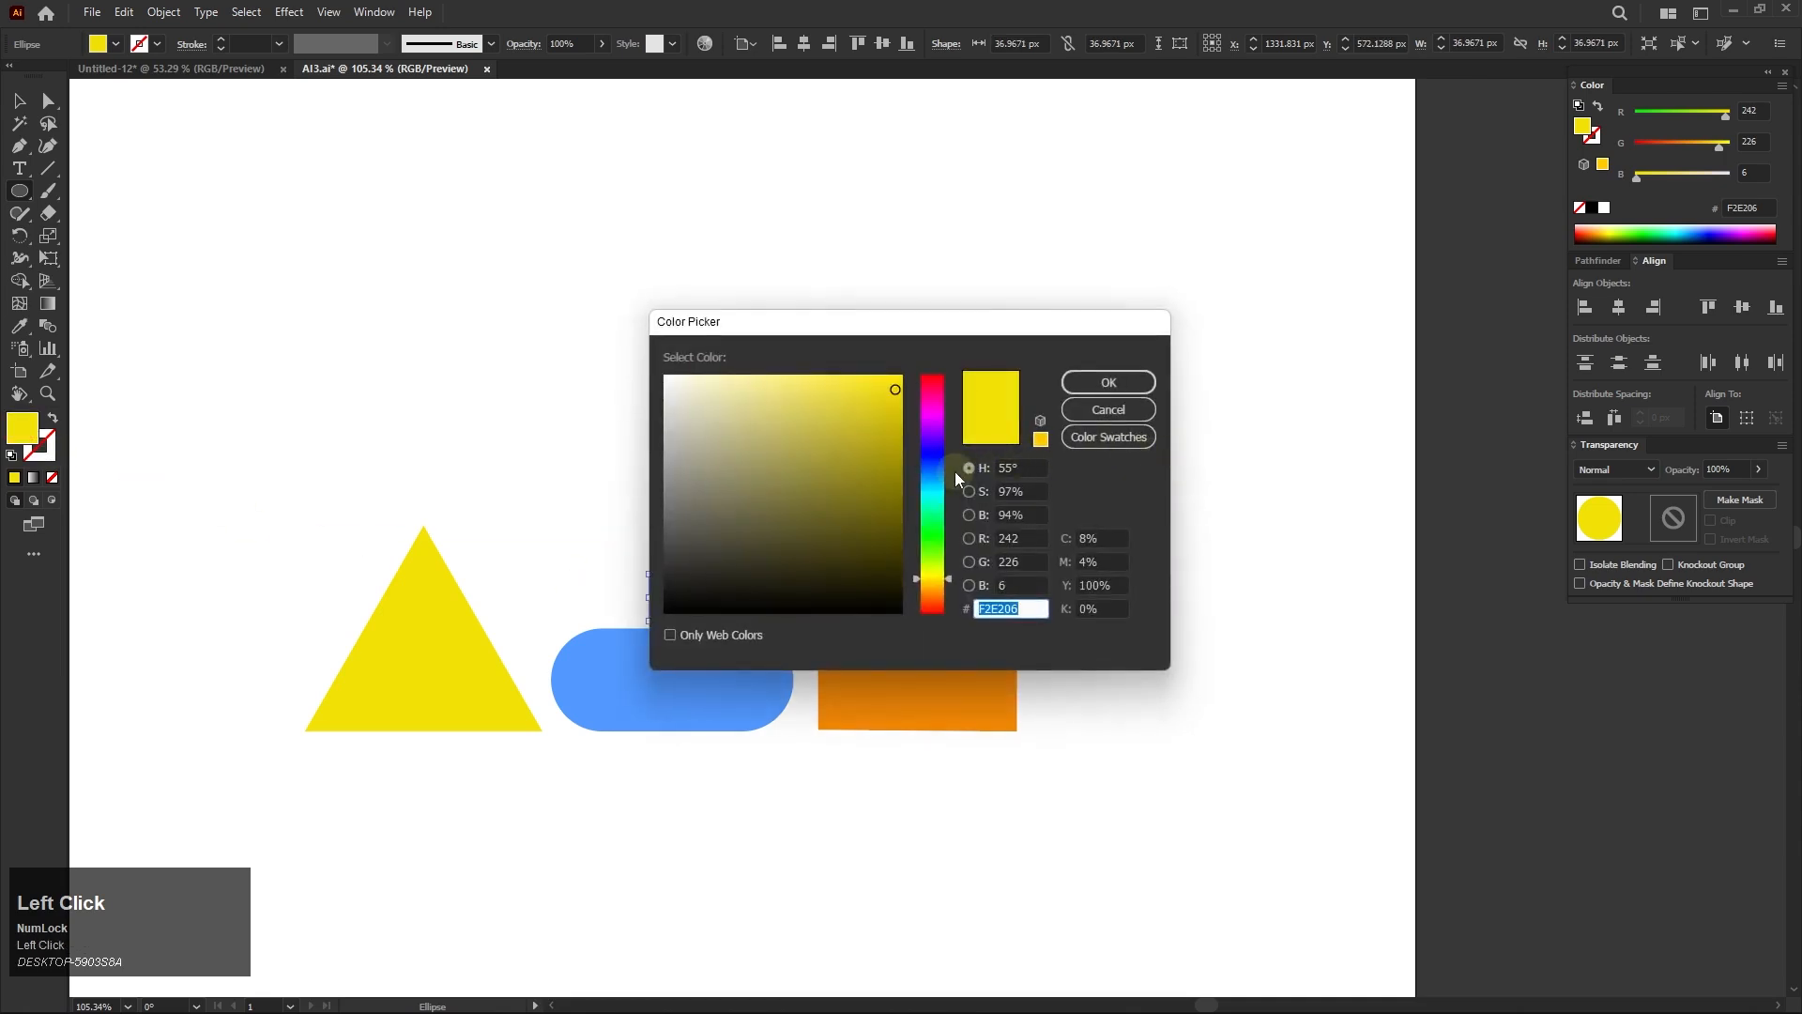
pyautogui.click(774, 517)
pyautogui.moveTo(931, 511); pyautogui.dragTo(931, 449)
pyautogui.click(759, 560)
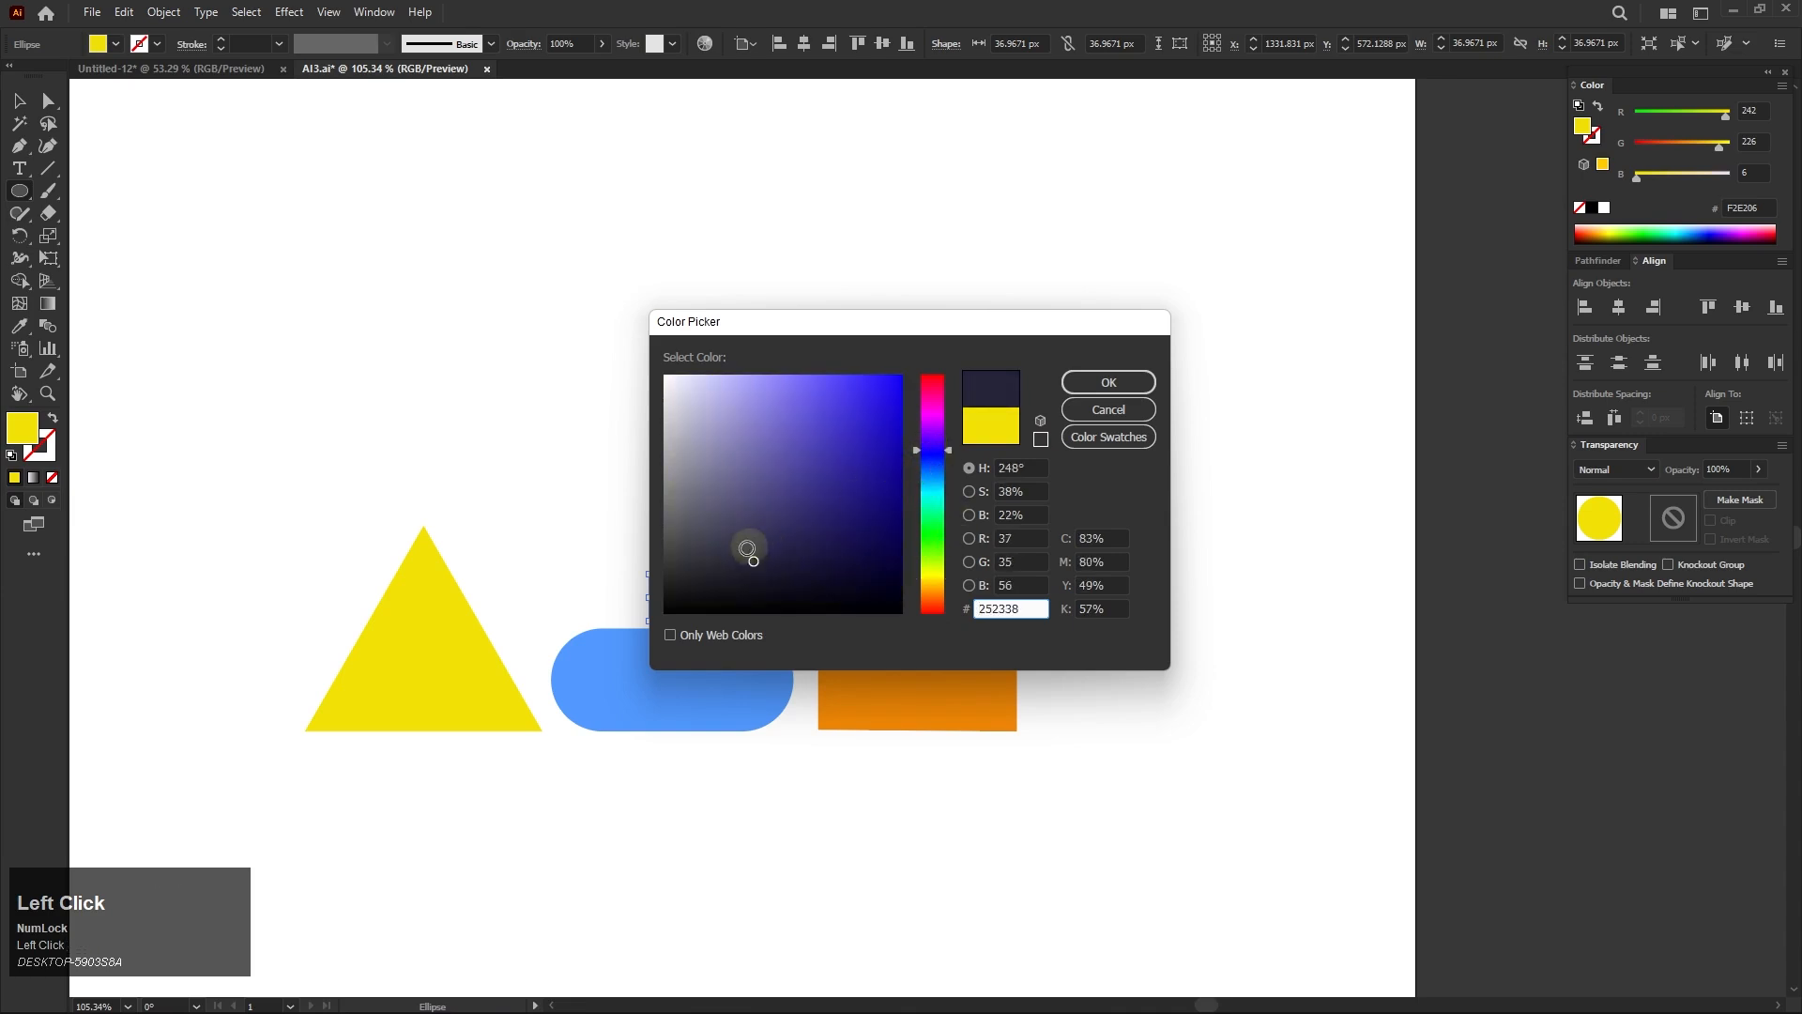
pyautogui.click(718, 589)
pyautogui.click(1108, 382)
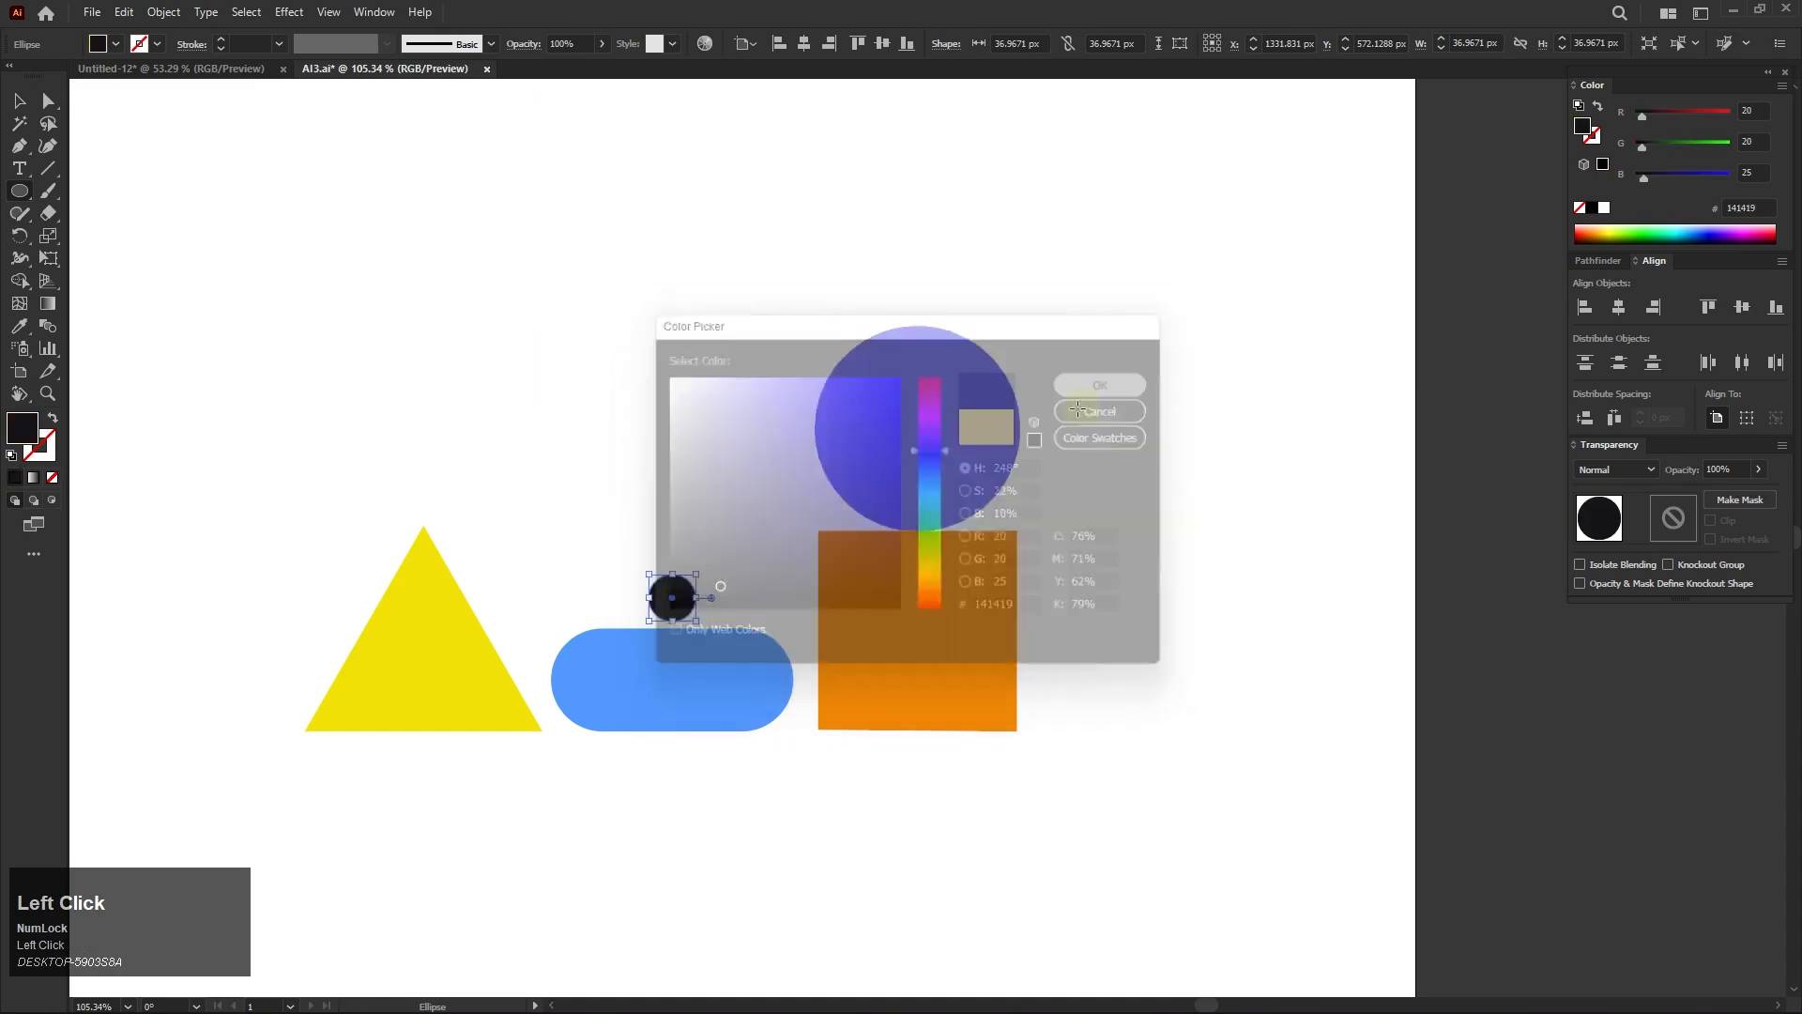
pyautogui.click(19, 101)
pyautogui.click(454, 487)
# - Move the small black circle down so it rests on the blue pill's upper edge, centered on it
pyautogui.scroll(3, 662, 582)
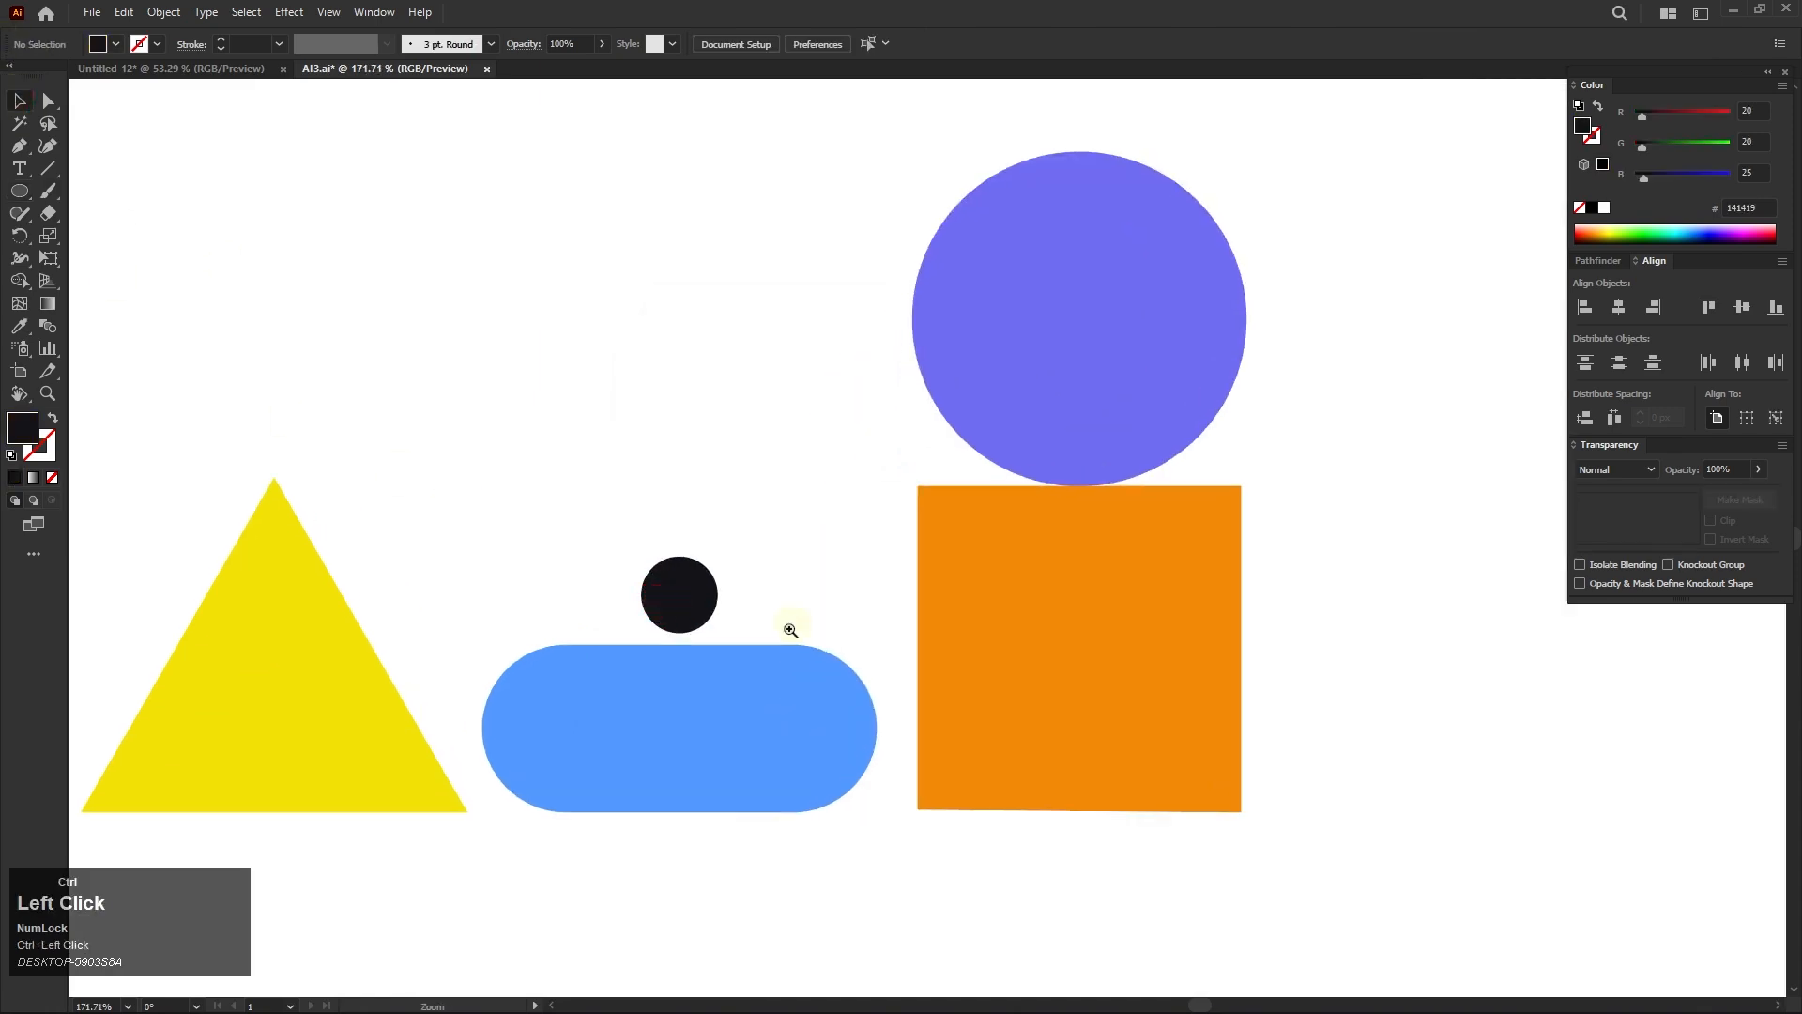
pyautogui.moveTo(693, 602); pyautogui.dragTo(699, 612)
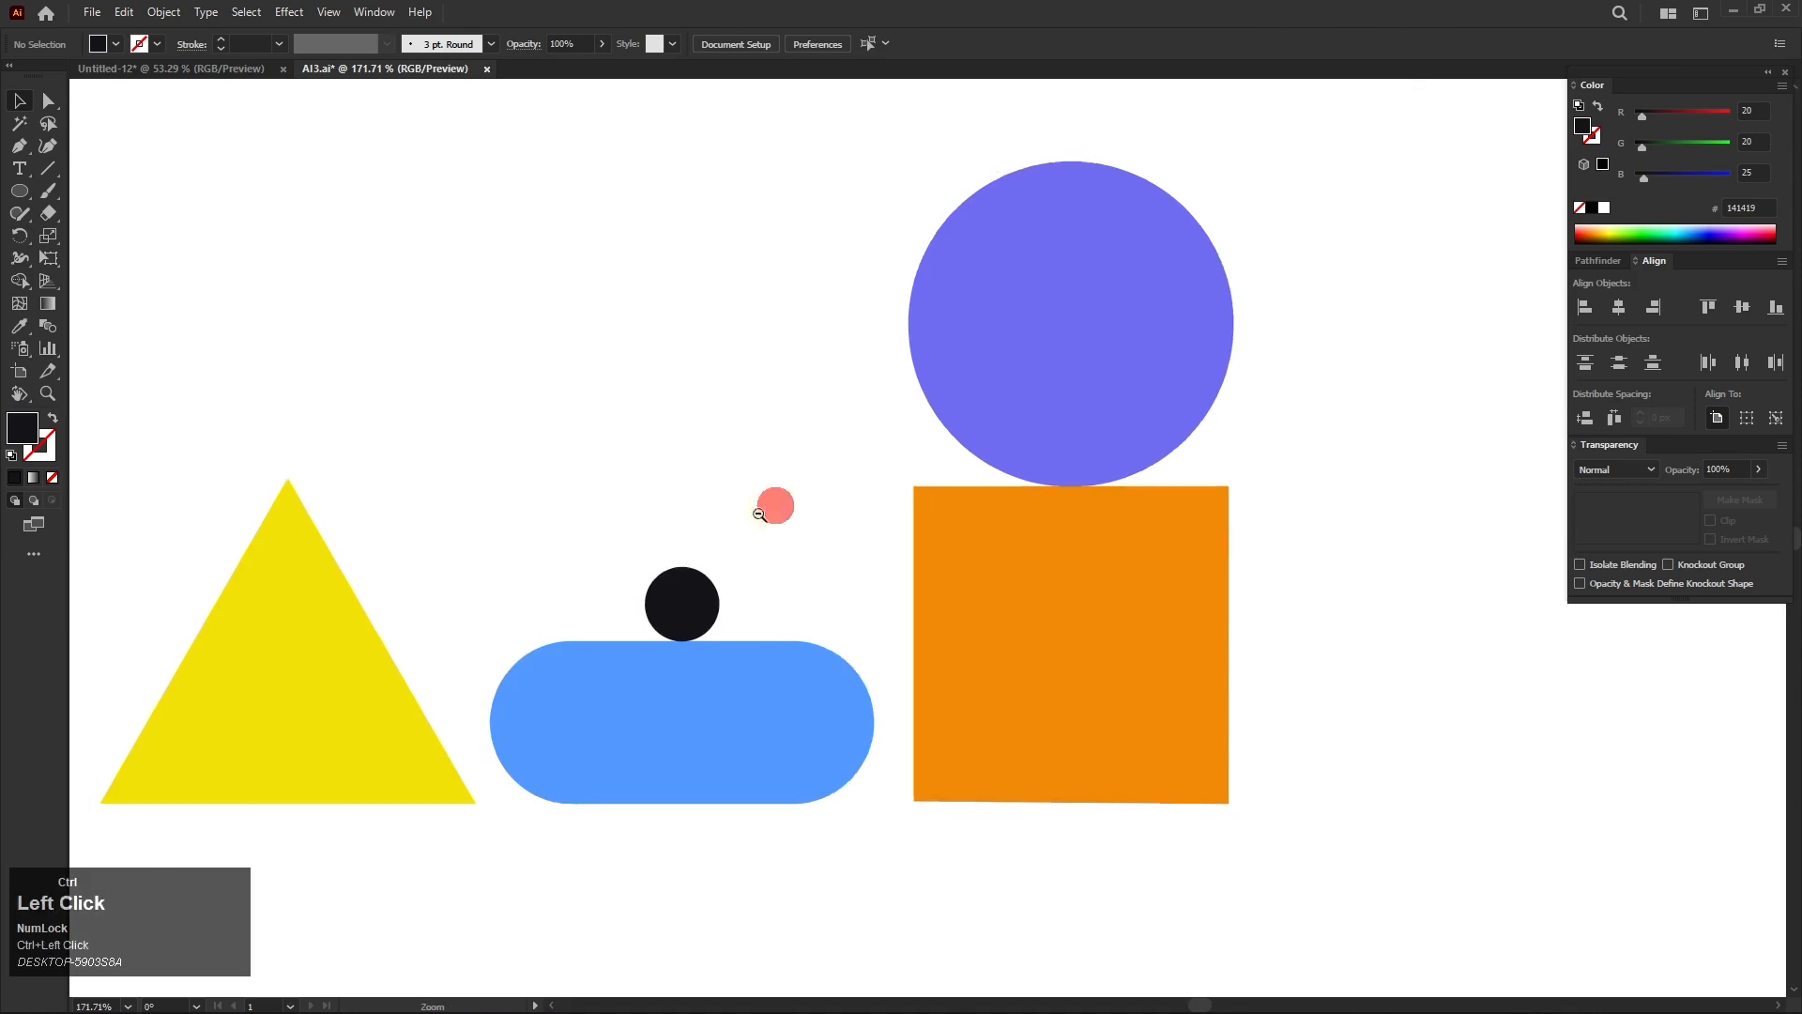
pyautogui.scroll(-2, 772, 503)
pyautogui.moveTo(692, 528); pyautogui.dragTo(692, 533)
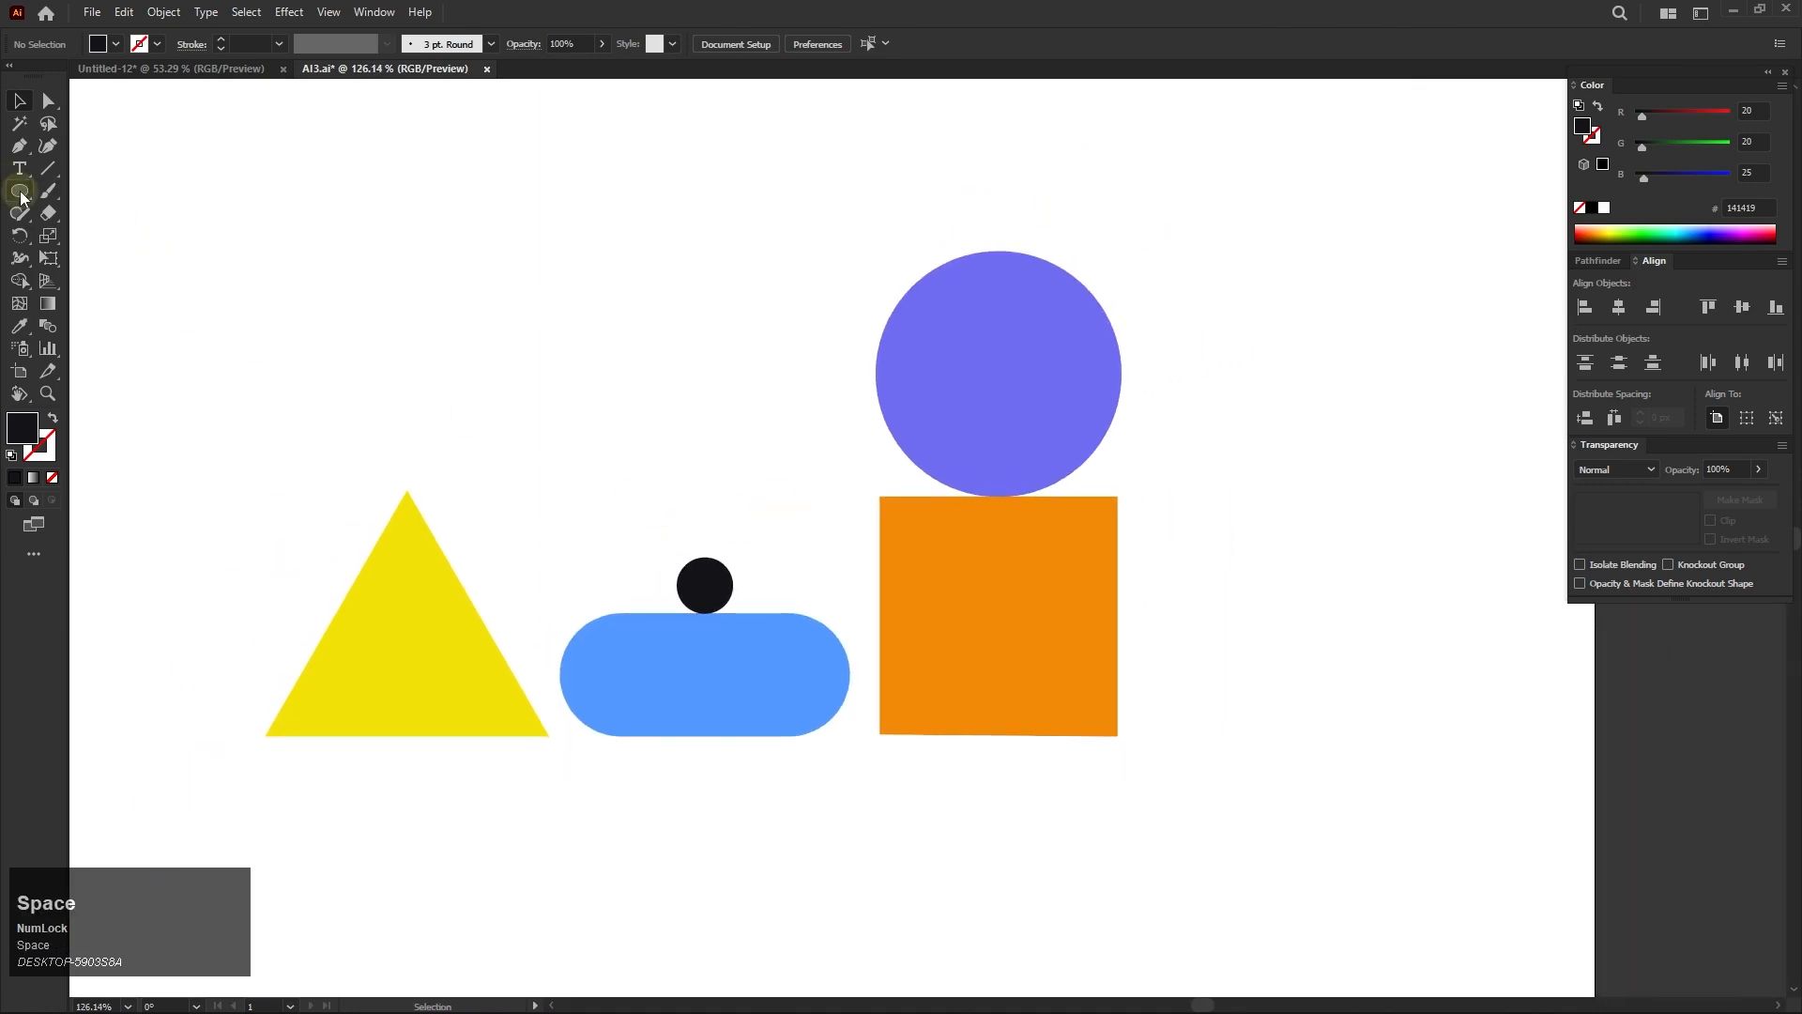
# - Draw a large circle about 161 px in diameter in the empty area above the pill and triangle
pyautogui.click(21, 195)
pyautogui.rightClick(20, 195)
pyautogui.click(110, 231)
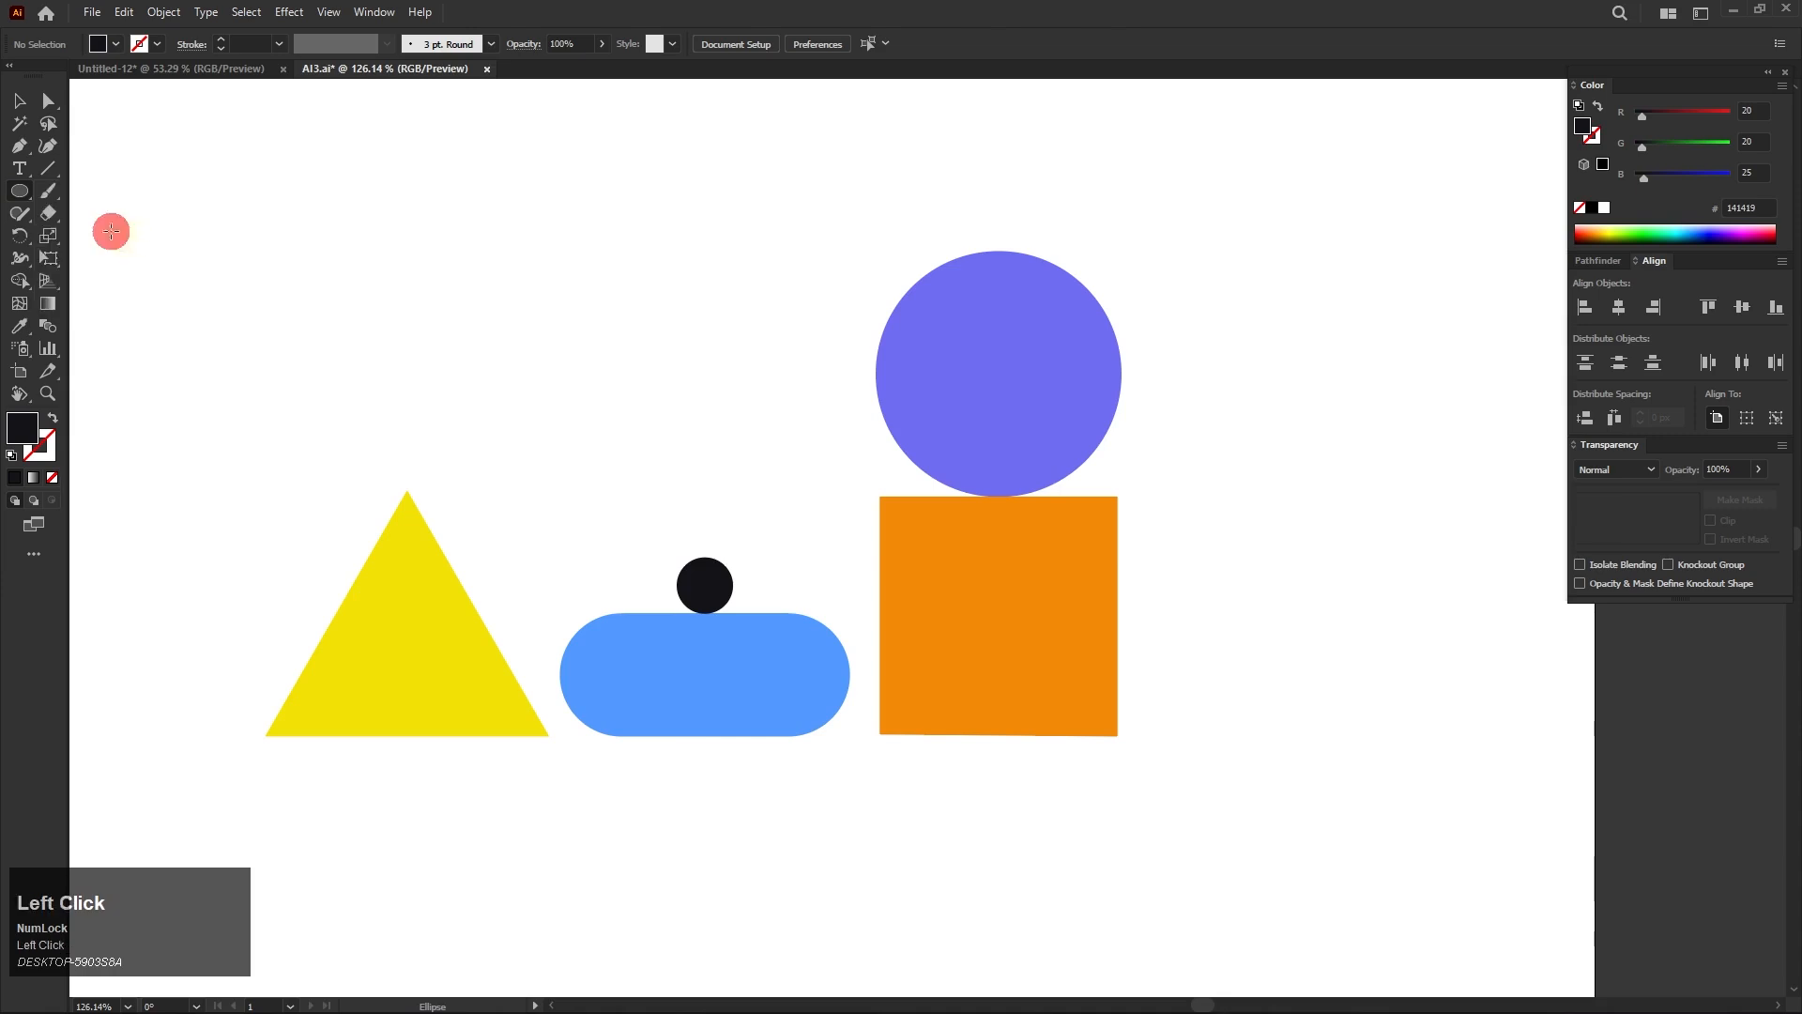
pyautogui.moveTo(611, 280); pyautogui.dragTo(731, 370)
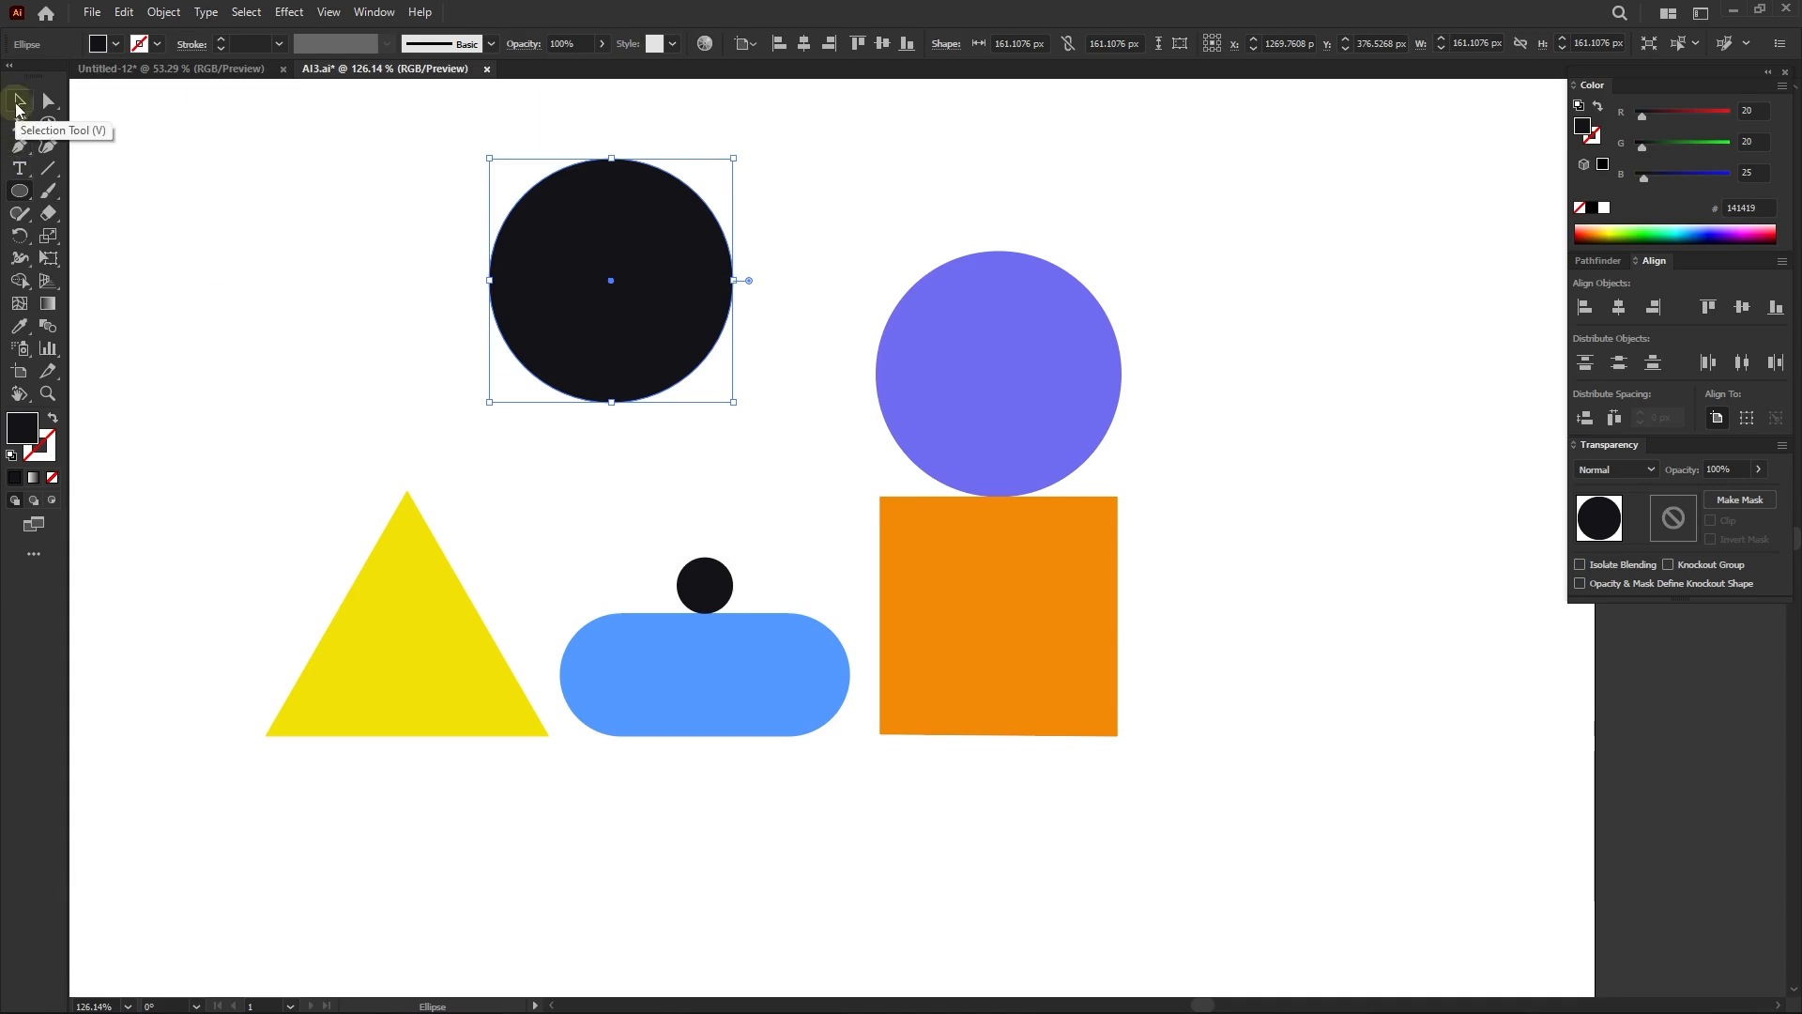
# - Cut the large black circle in half with a straight horizontal Knife cut through its center
pyautogui.rightClick(58, 217)
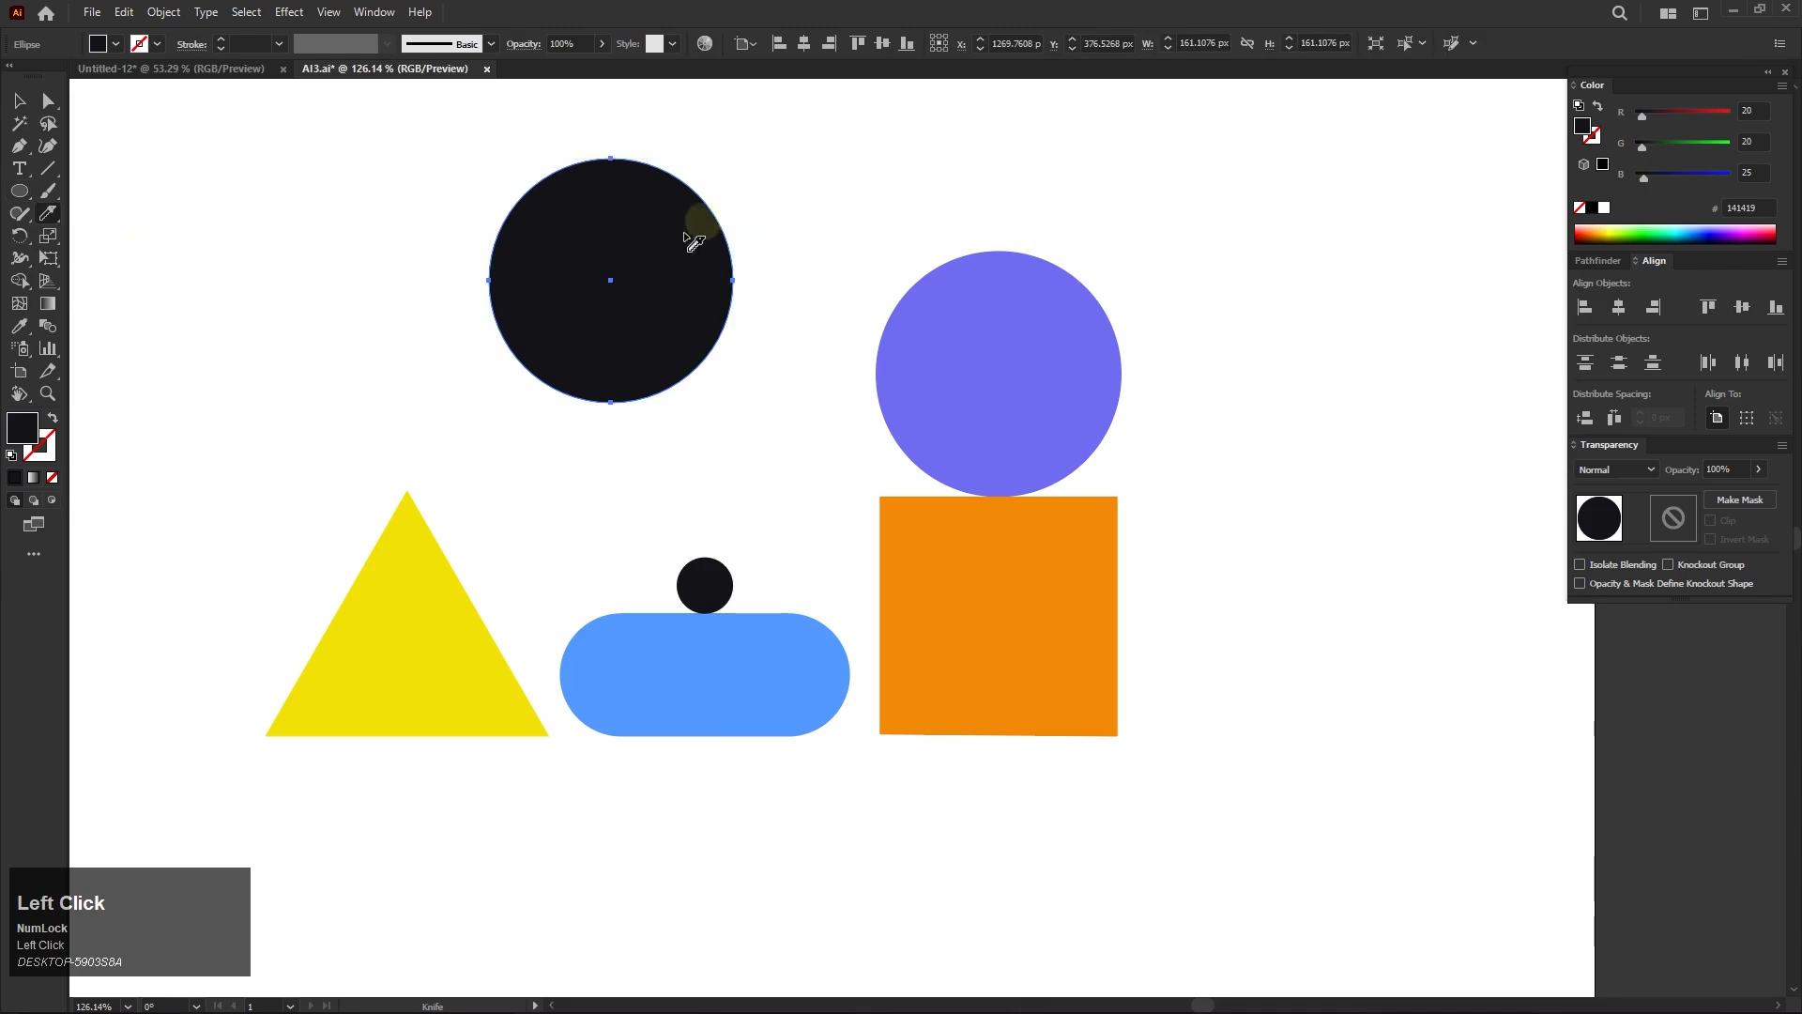
pyautogui.click(21, 101)
pyautogui.click(619, 260)
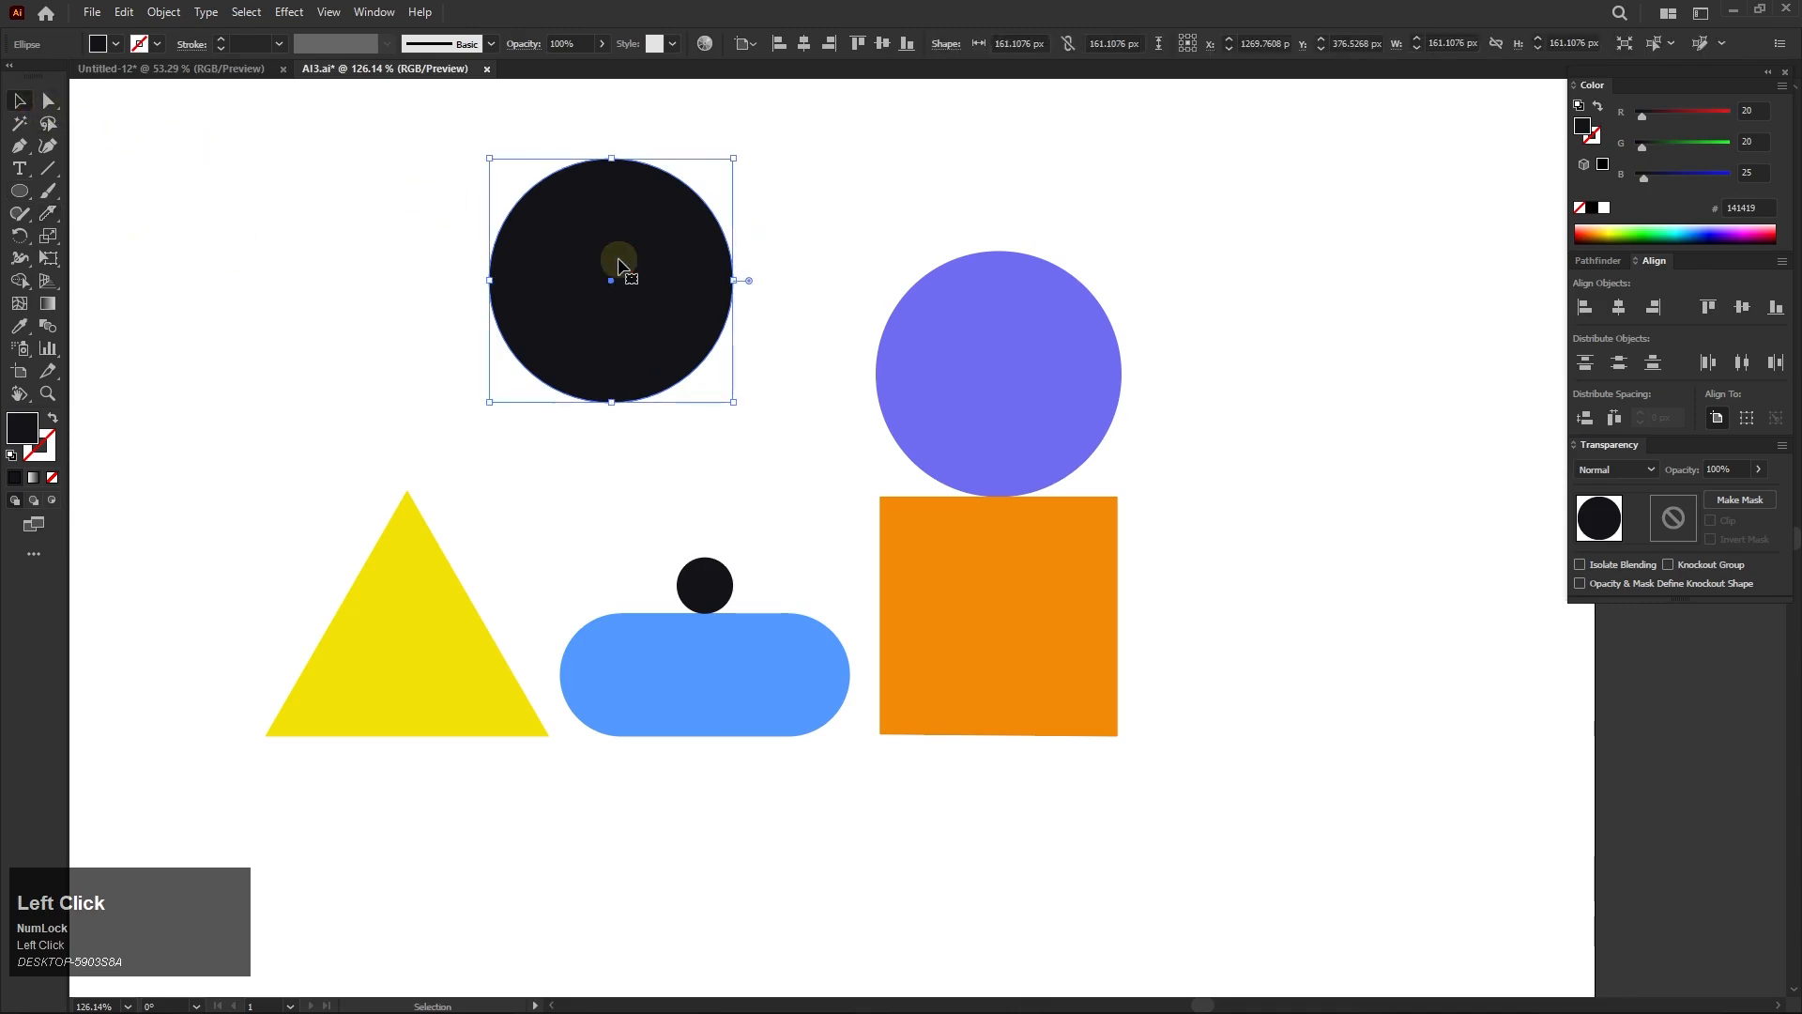
pyautogui.click(48, 212)
pyautogui.moveTo(484, 286); pyautogui.dragTo(829, 354)
pyautogui.click(7, 113)
pyautogui.click(20, 103)
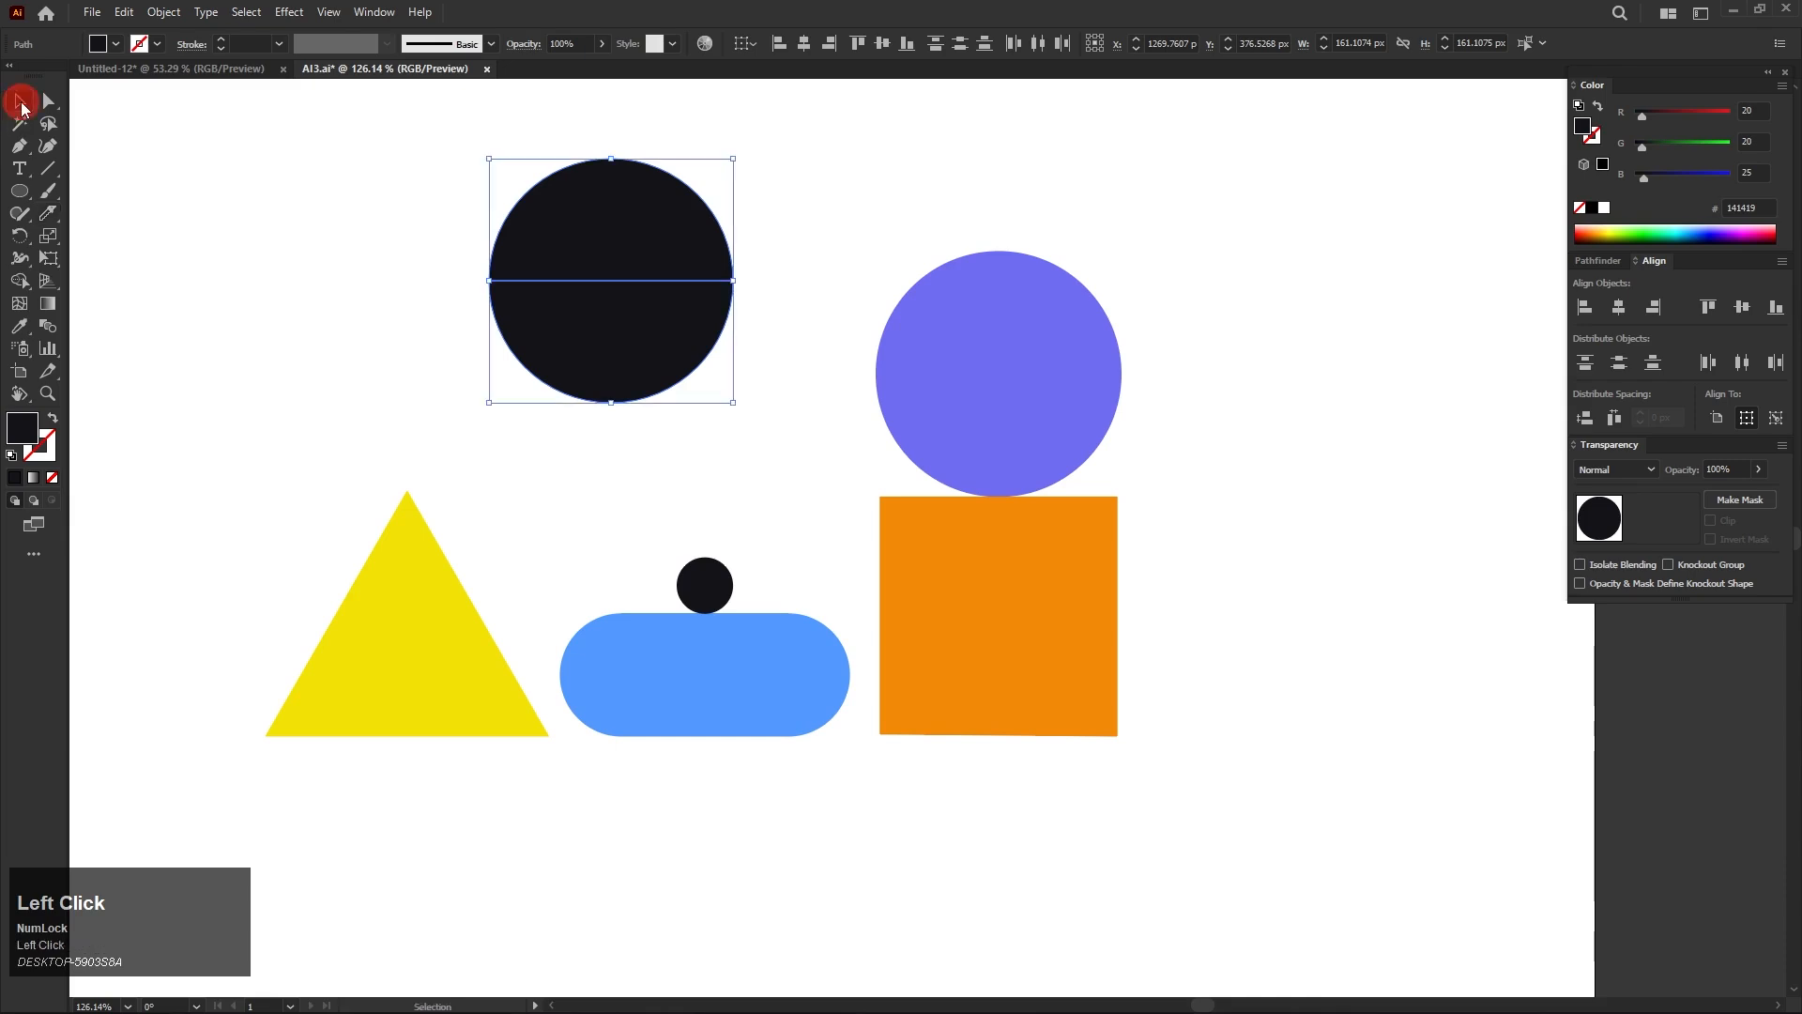
# - Separate the lower half of the cut circle from the upper one and delete it
pyautogui.click(441, 319)
pyautogui.moveTo(590, 344); pyautogui.dragTo(603, 403)
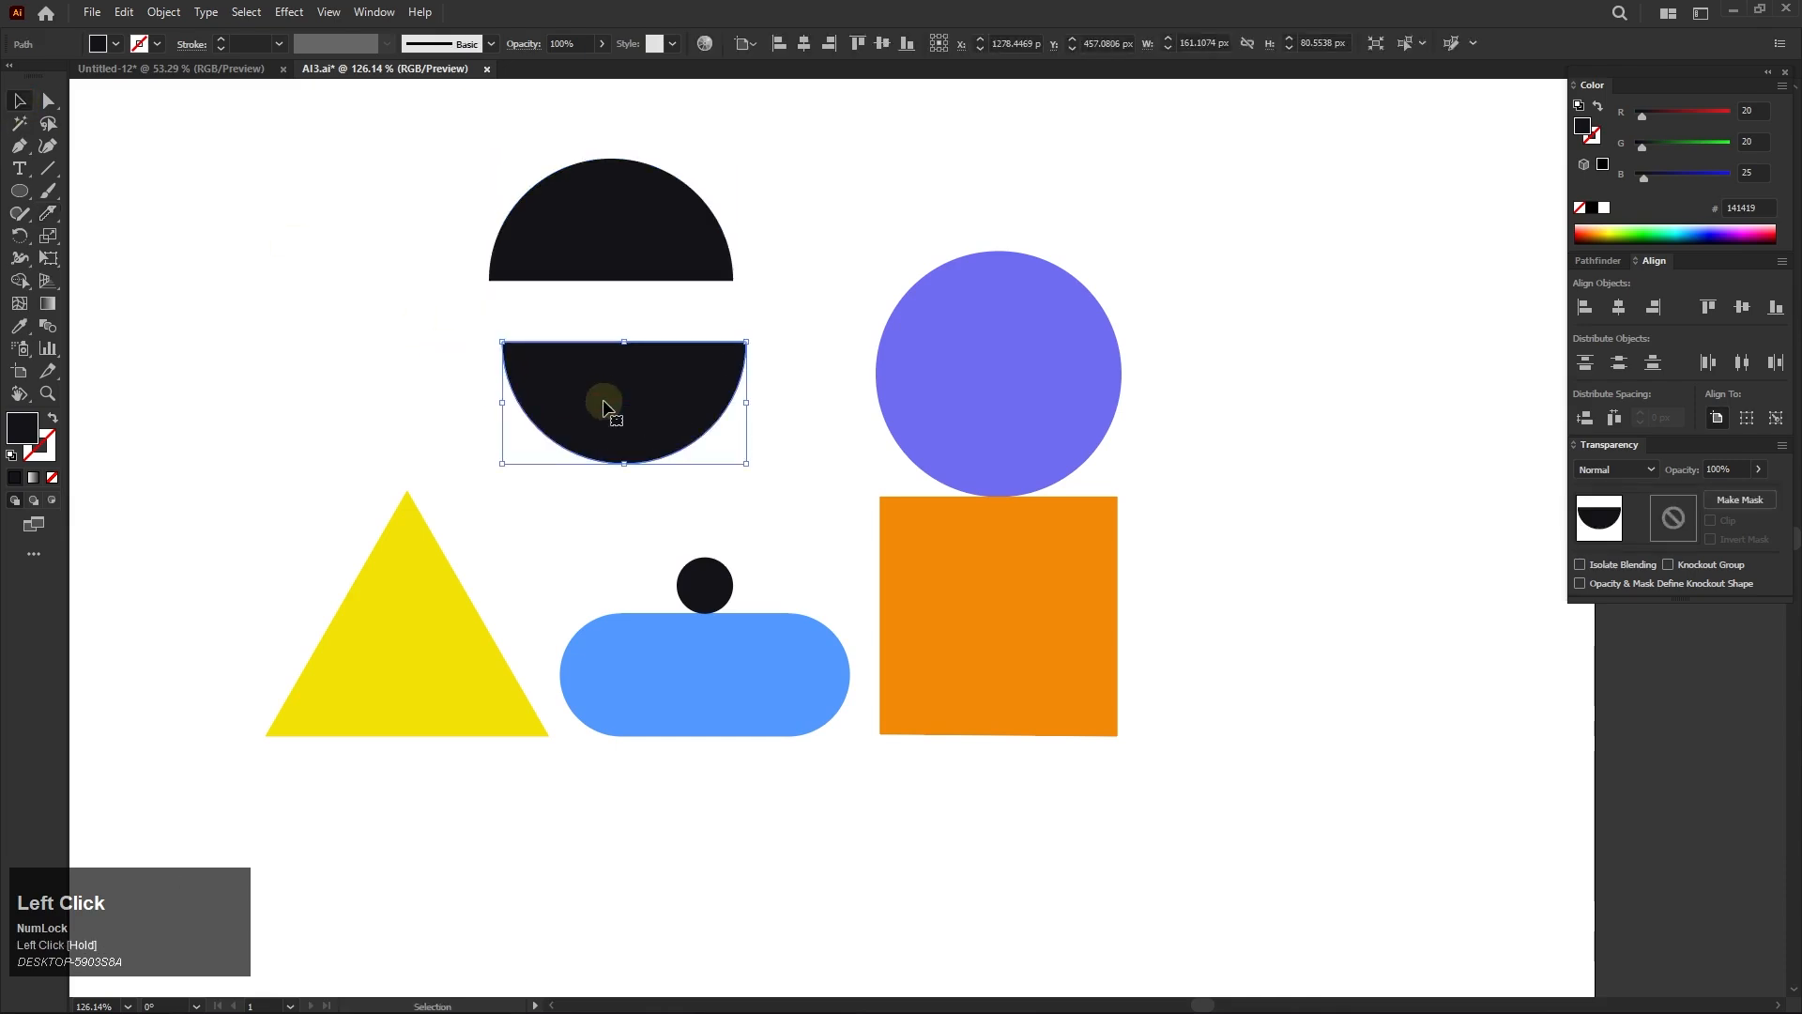
pyautogui.press('Delete')
# - Place the remaining half circle on top of the small black circle and scale it proportionally to the pill's width, about 192 px
pyautogui.moveTo(649, 250); pyautogui.dragTo(849, 496)
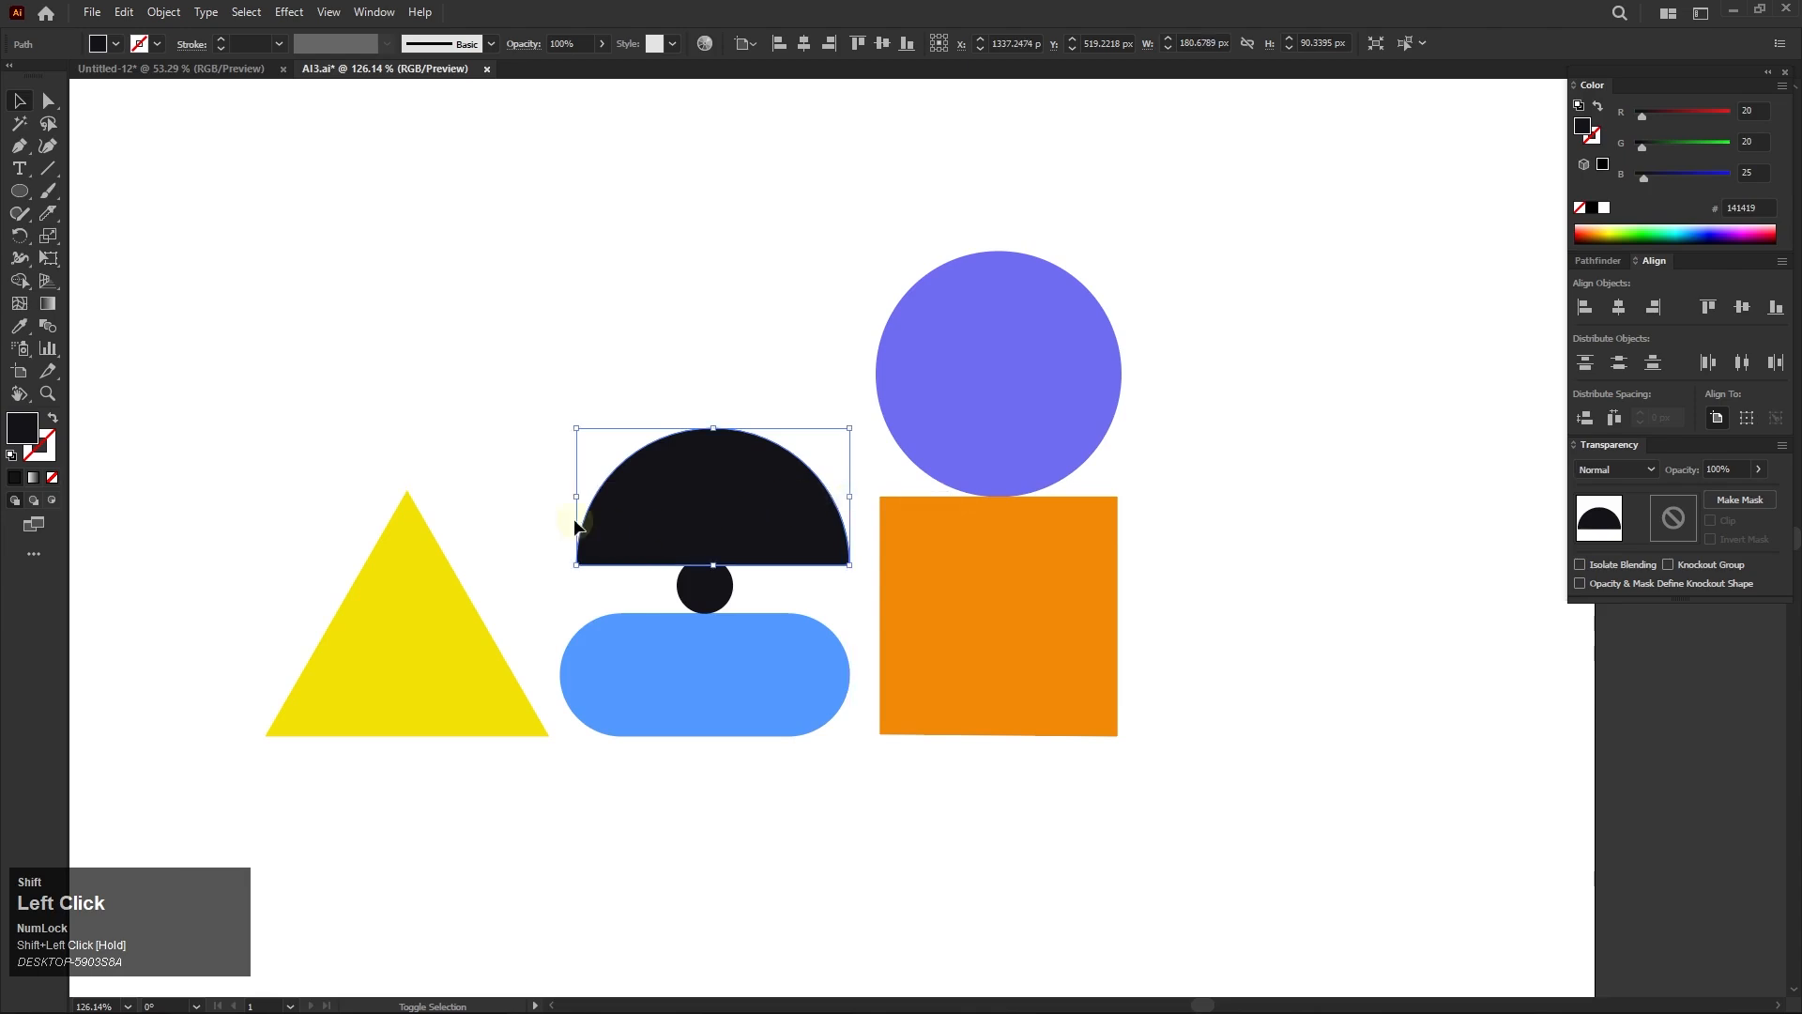
pyautogui.moveTo(577, 498); pyautogui.dragTo(559, 504)
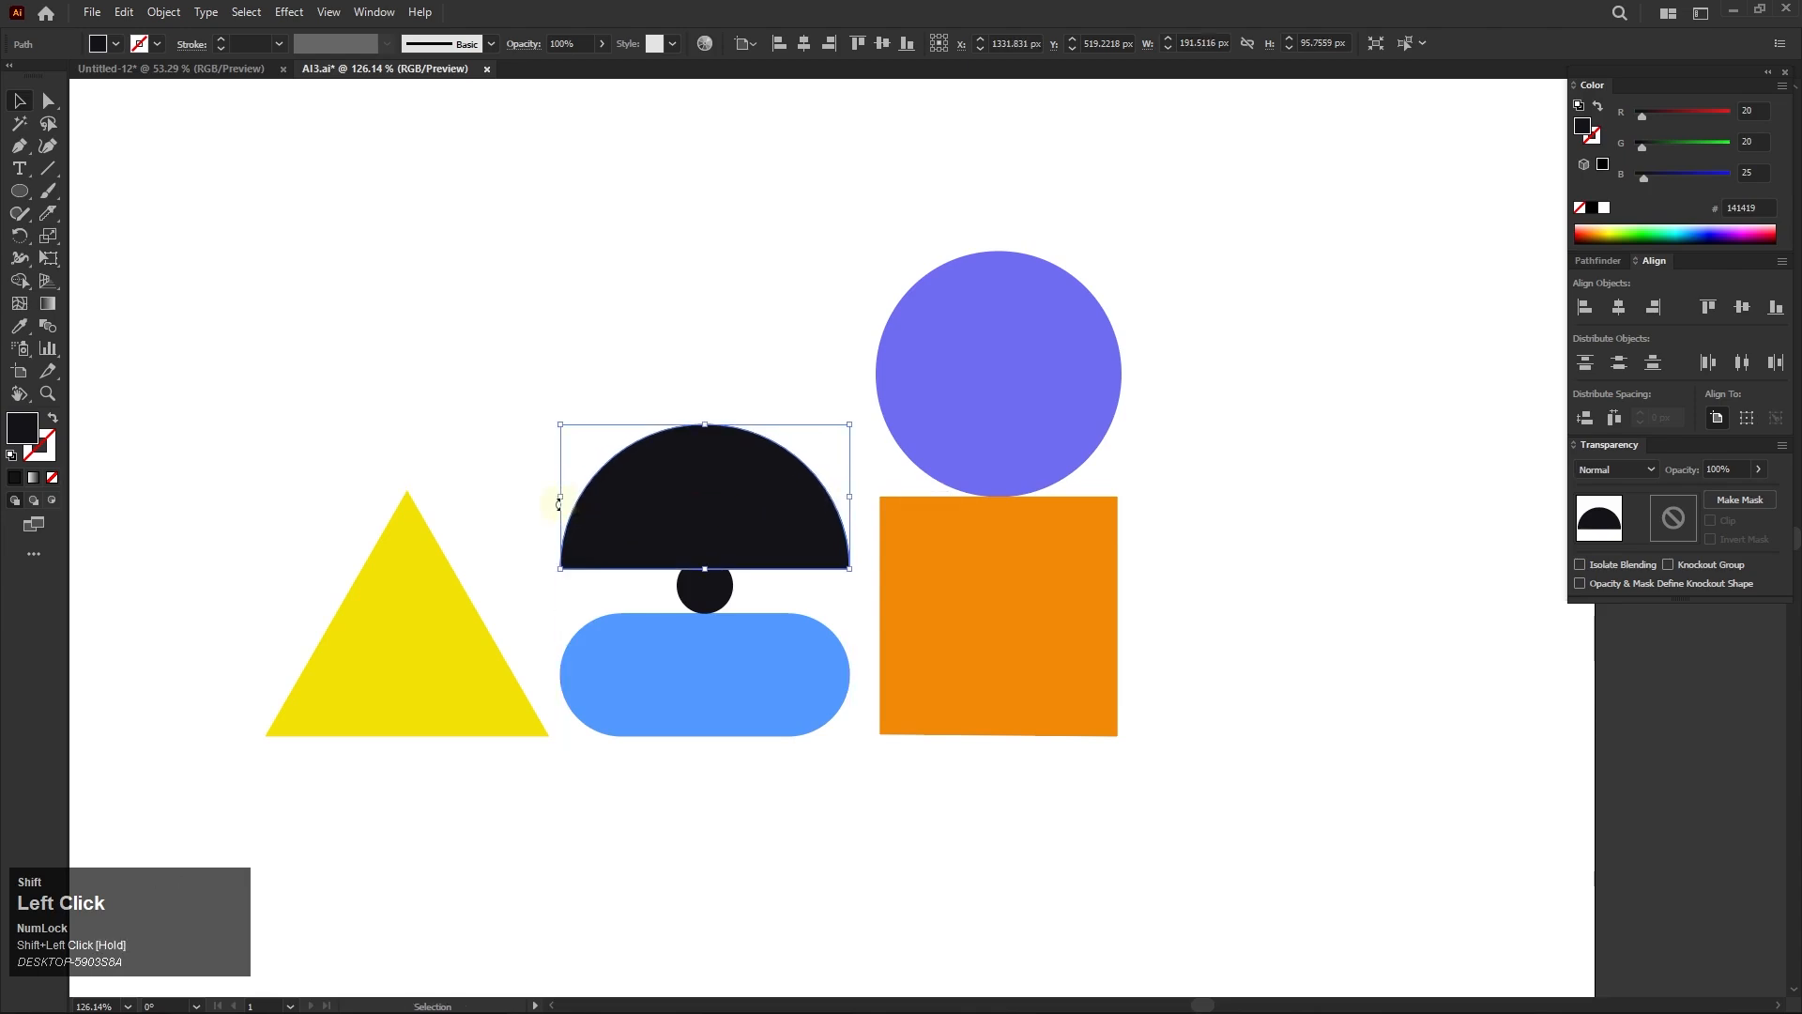
pyautogui.moveTo(755, 528); pyautogui.dragTo(759, 436)
pyautogui.moveTo(850, 473); pyautogui.dragTo(529, 595)
# - Sample the red palette swatch onto the half circle with the Eyedropper tool and deselect it
pyautogui.press('i')
pyautogui.click(281, 714)
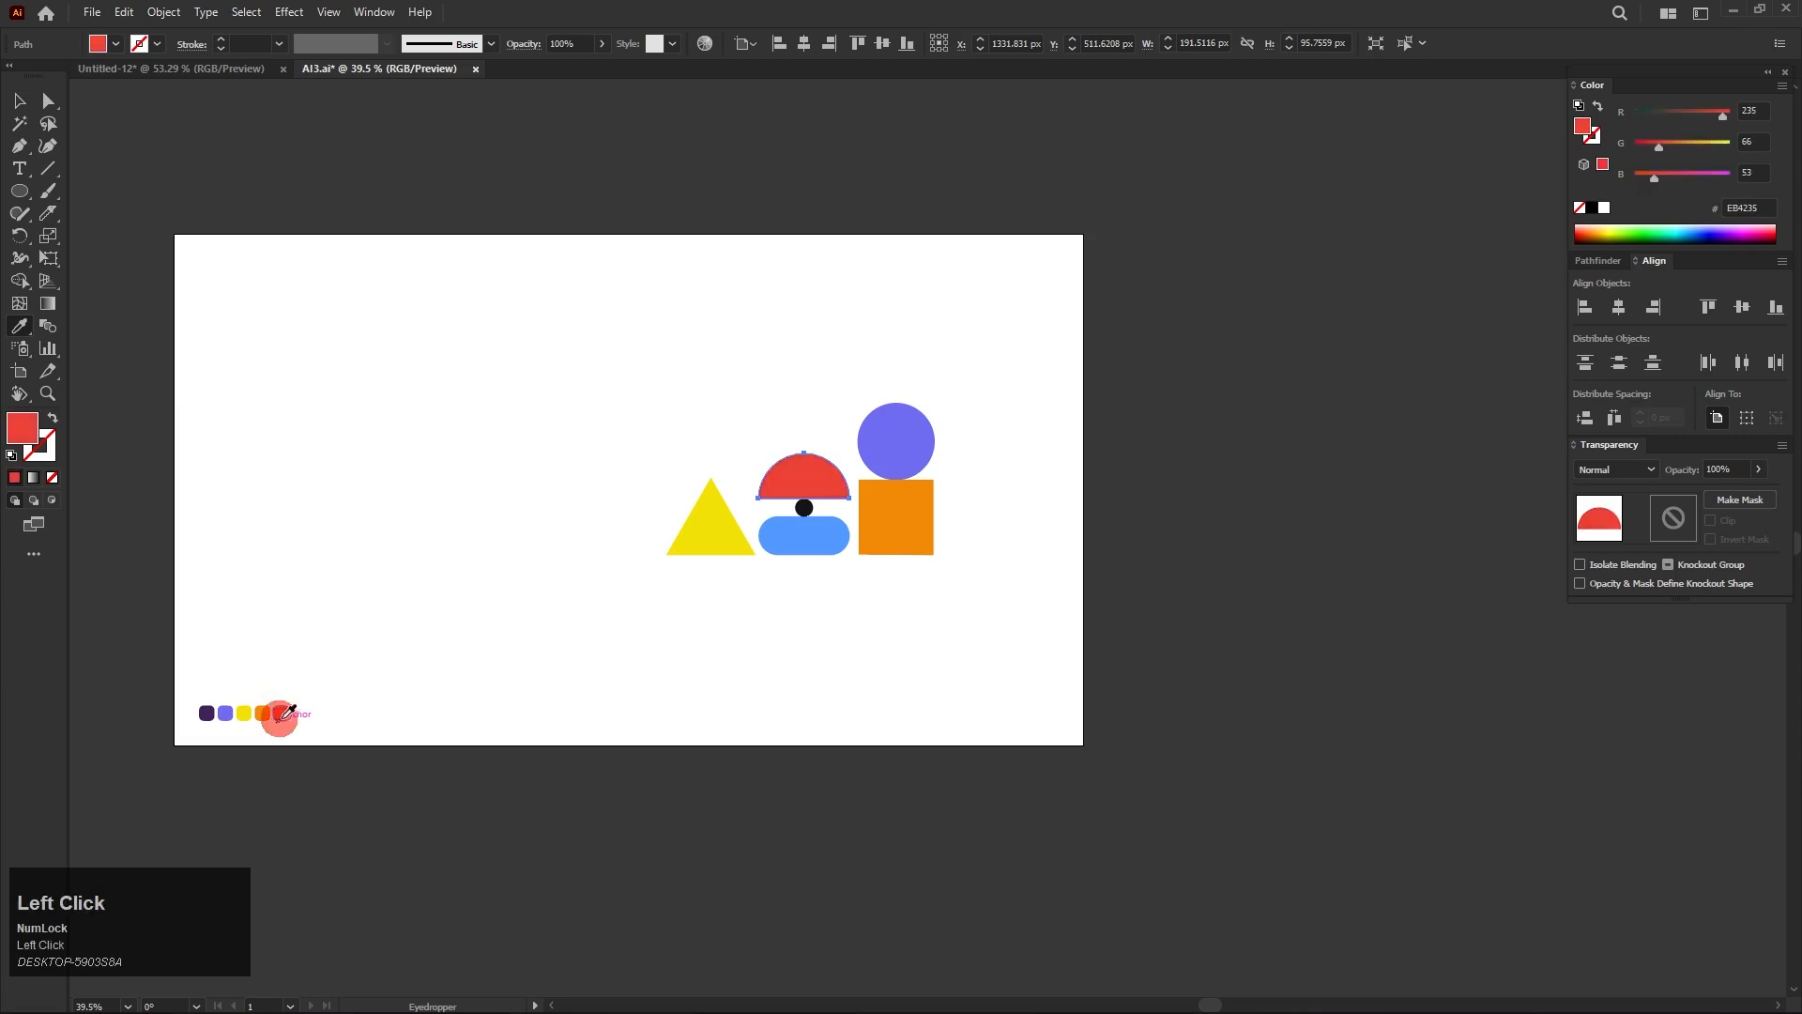
pyautogui.scroll(1, 837, 494)
pyautogui.press('v')
pyautogui.click(496, 355)
# - Select all the composition's shapes together, move them horizontally left to the middle of the artboard and deselect them
pyautogui.moveTo(901, 509); pyautogui.dragTo(836, 537)
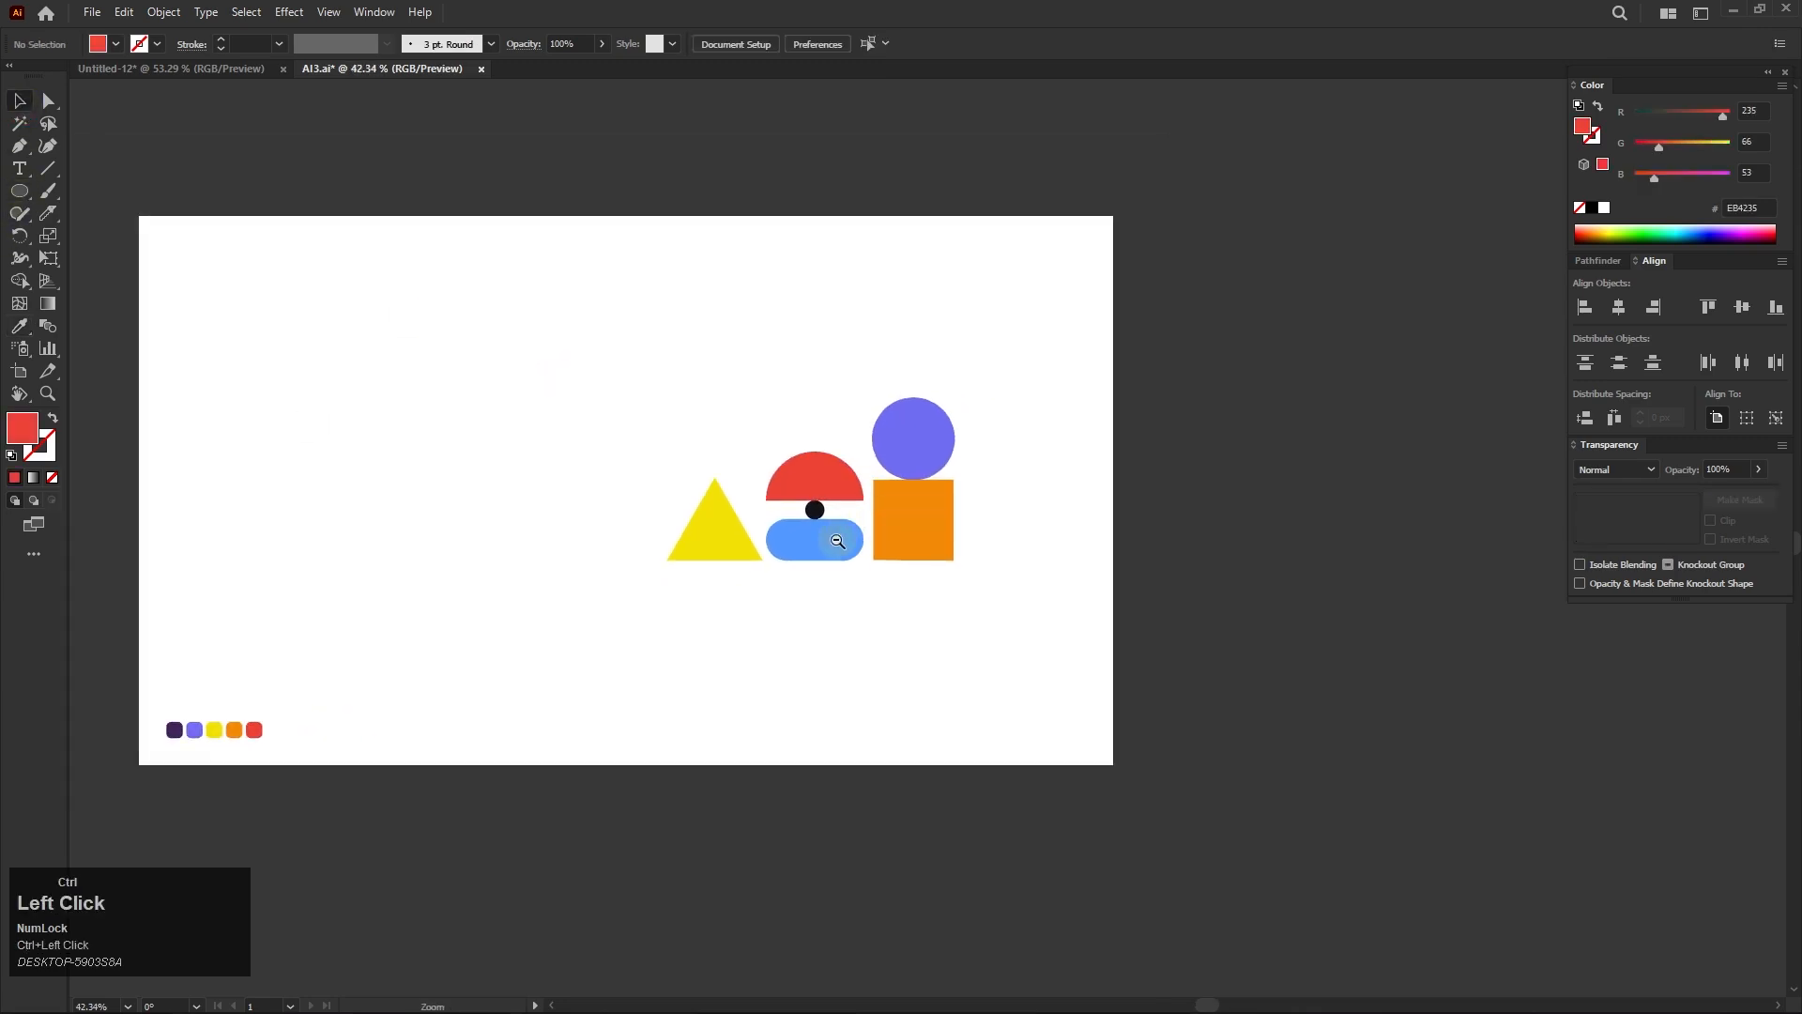
pyautogui.moveTo(615, 320); pyautogui.dragTo(1074, 647)
pyautogui.moveTo(828, 551); pyautogui.dragTo(636, 547)
pyautogui.click(716, 663)
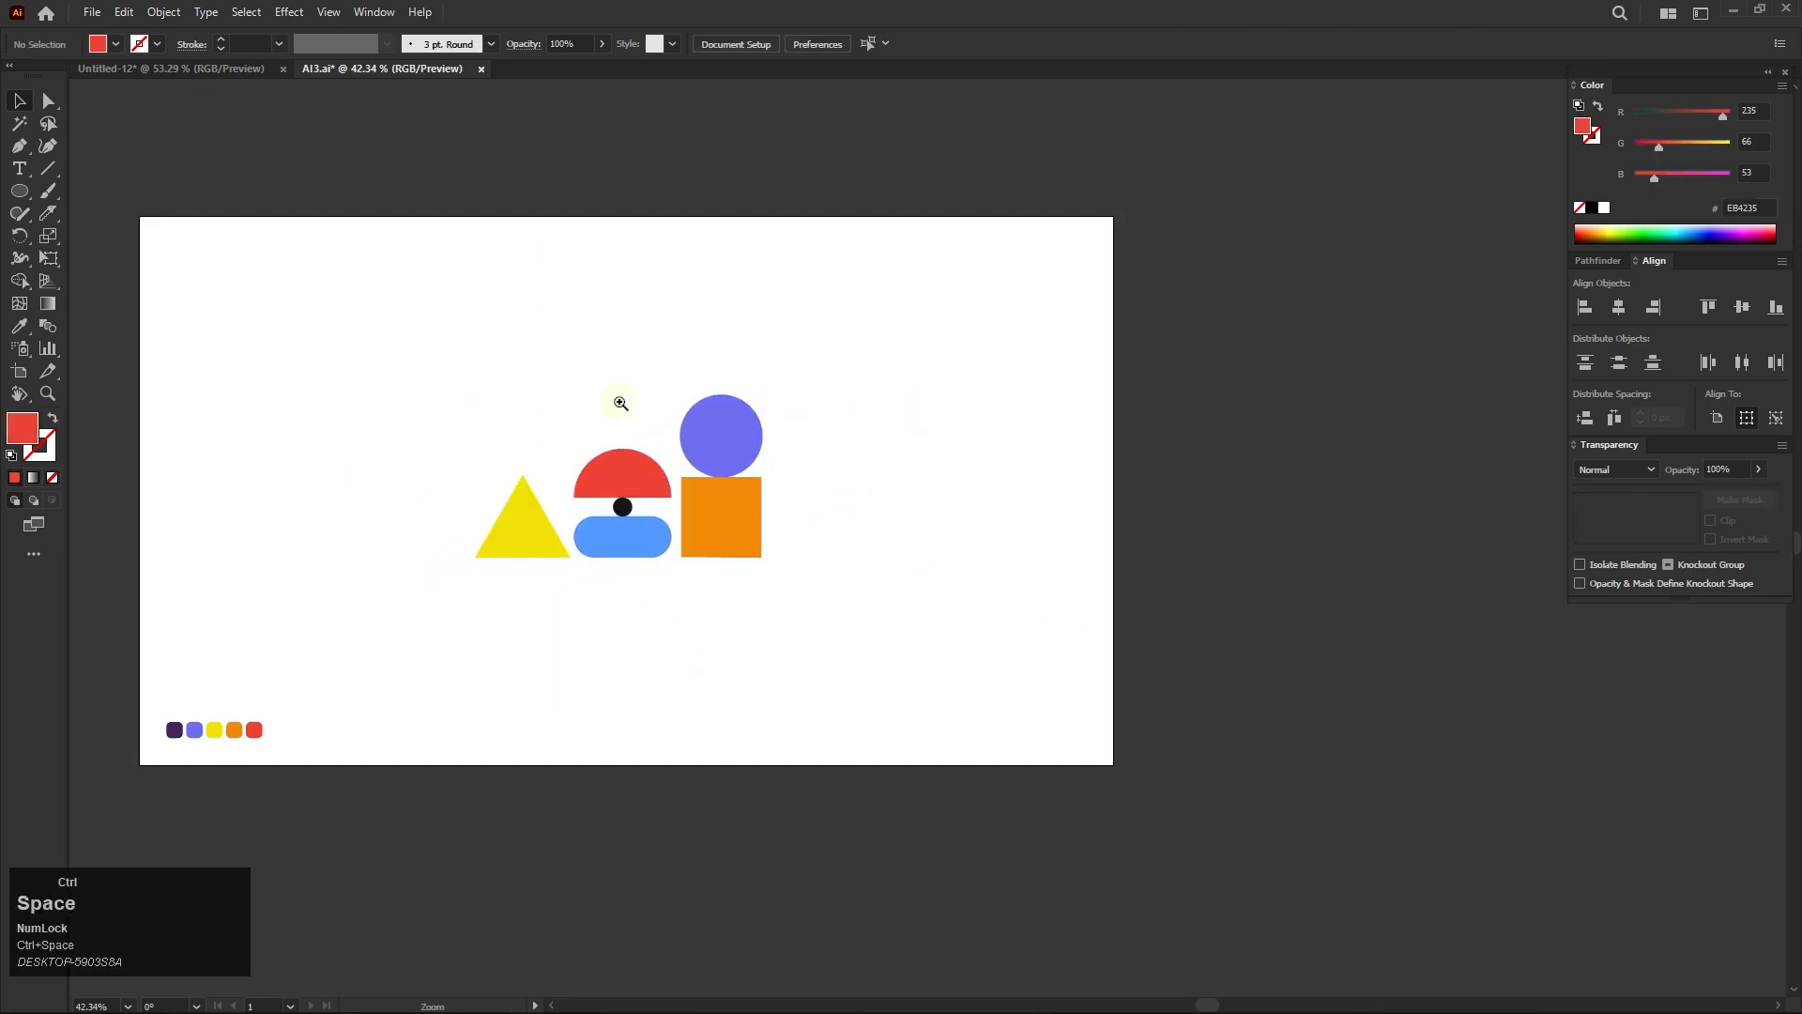
# - Scale the yellow triangle down proportionally to about 152 px wide, with its base level with the pill's
pyautogui.click(620, 398)
pyautogui.click(499, 605)
pyautogui.moveTo(479, 542); pyautogui.dragTo(473, 567)
pyautogui.click(503, 497)
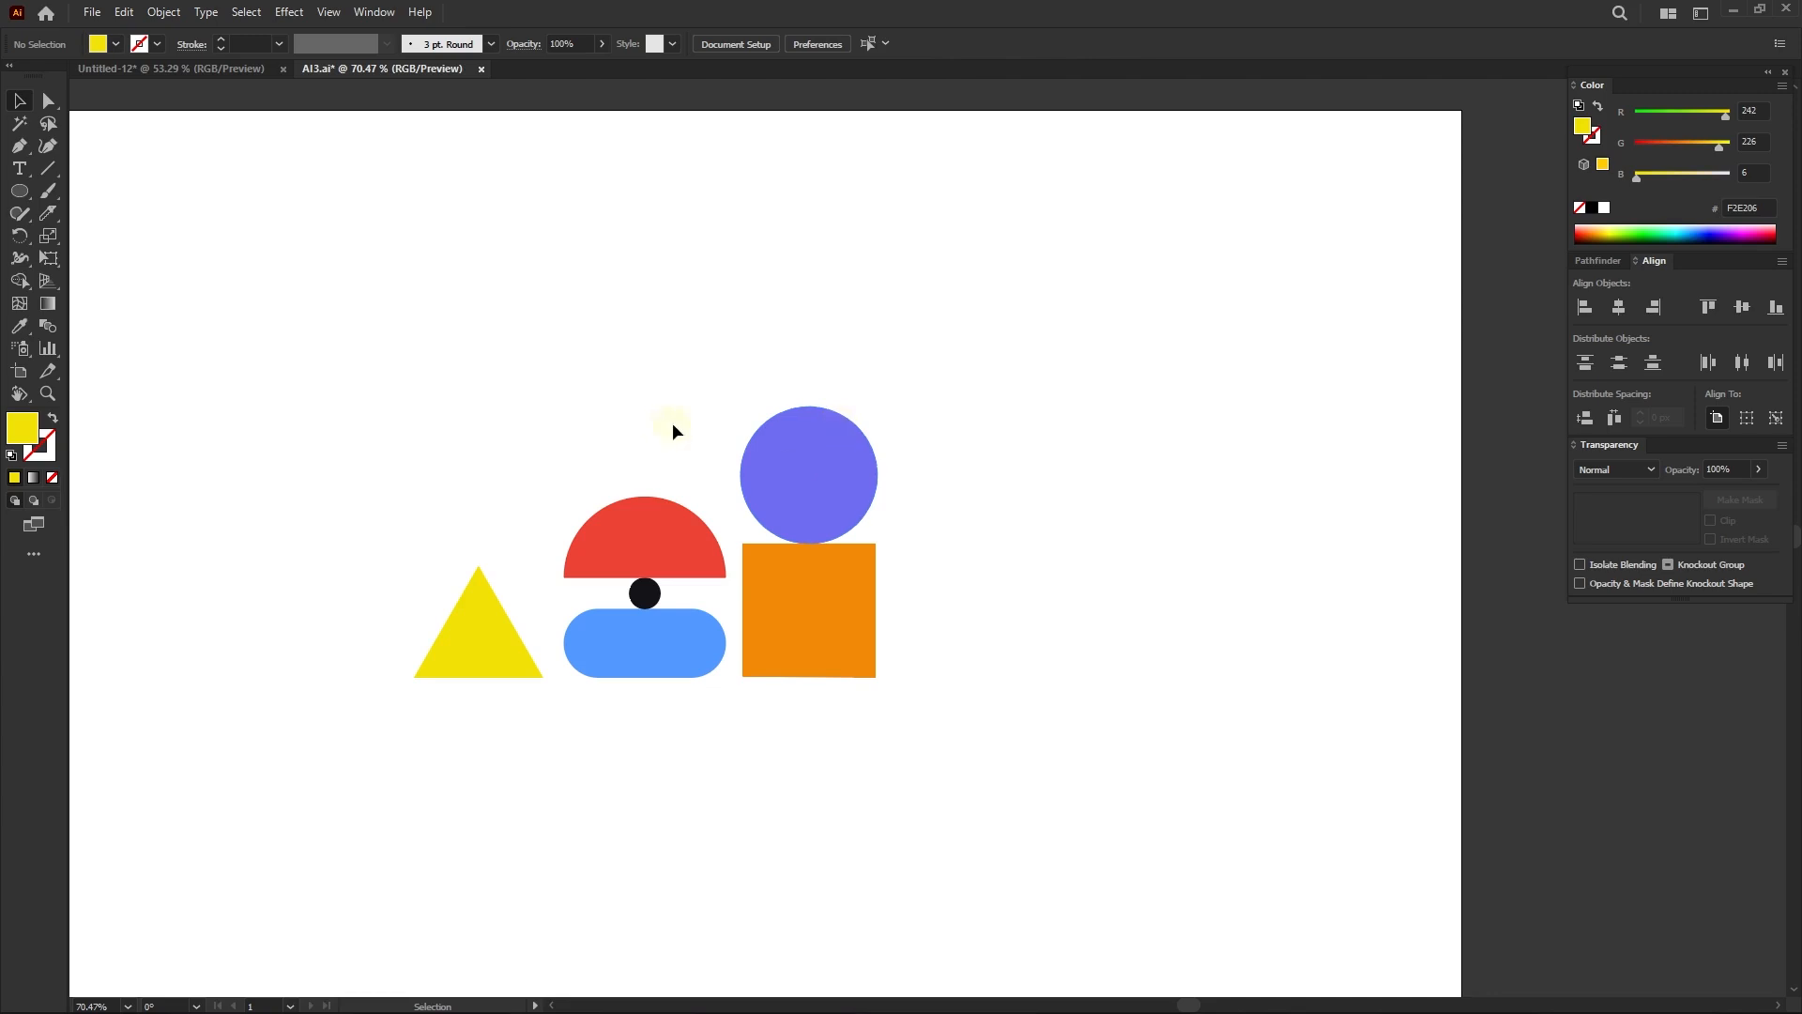
# - Draw a diagonal guide line from above the purple circle down past the triangle, with no fill and the default black 1 pt stroke
pyautogui.click(48, 168)
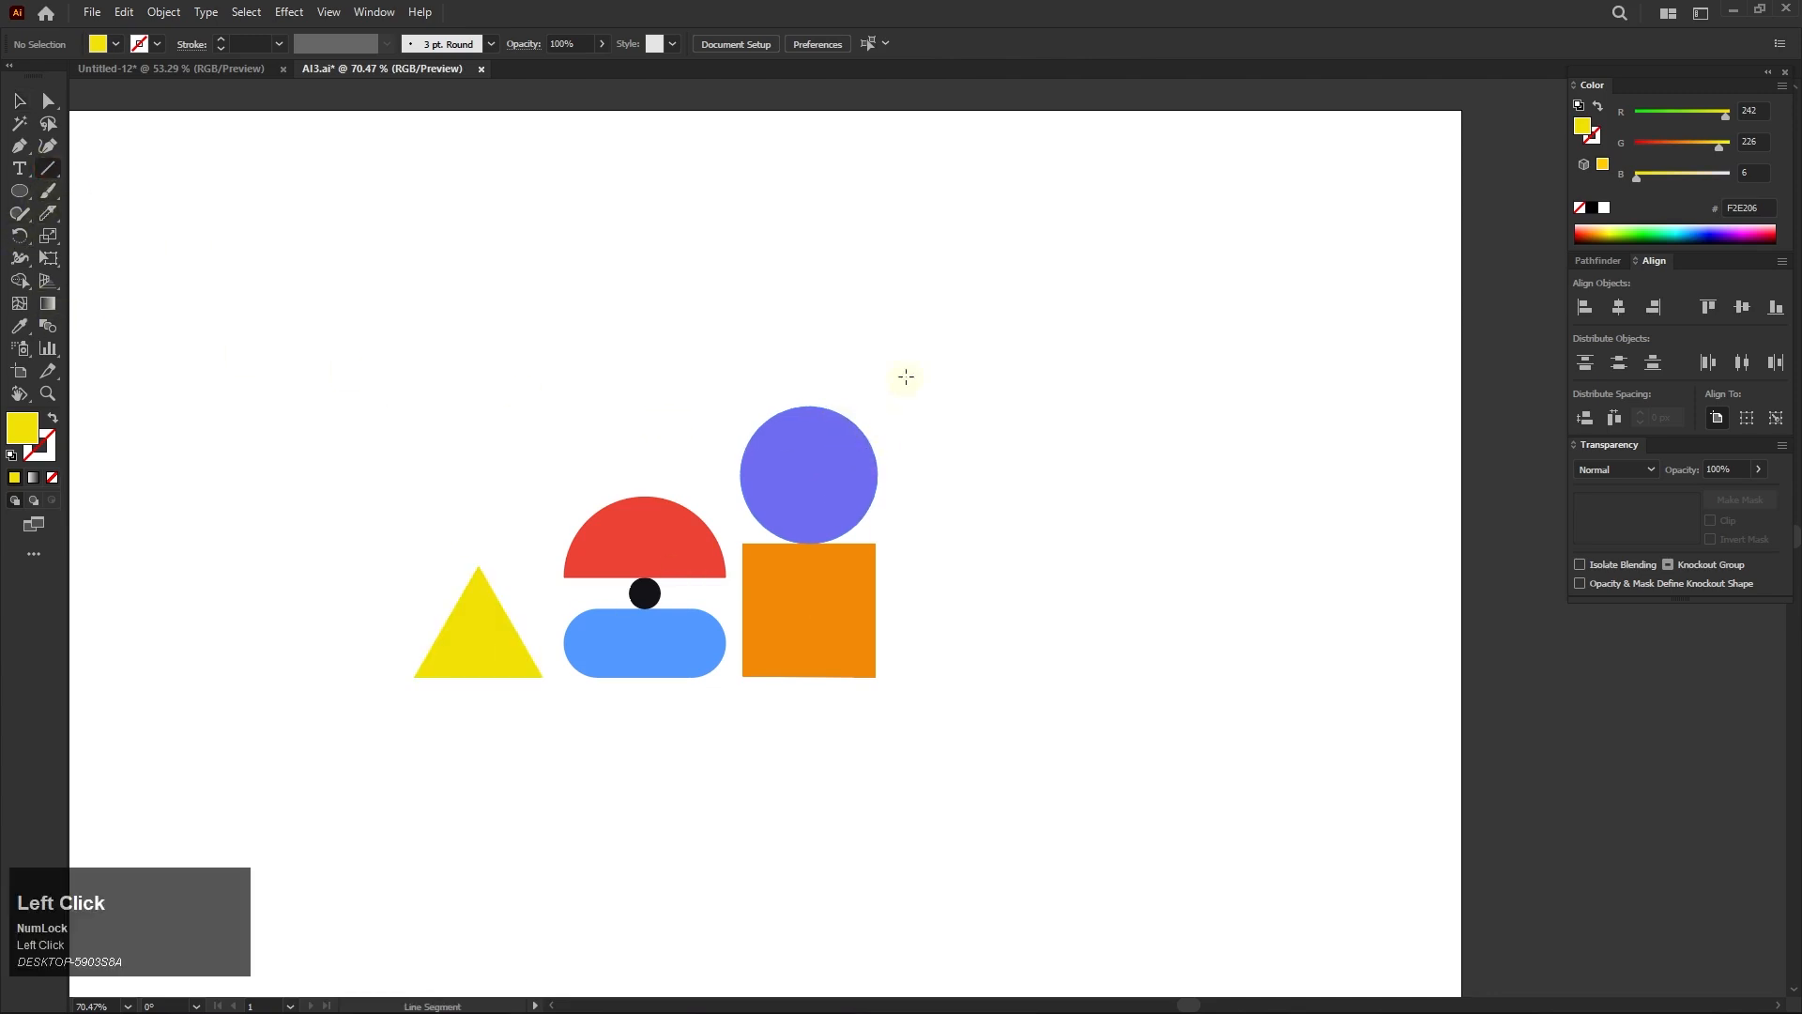
pyautogui.moveTo(949, 305)
pyautogui.mouseDown()
pyautogui.moveTo(910, 370)
pyautogui.moveTo(282, 730)
pyautogui.moveTo(313, 704)
pyautogui.mouseUp()
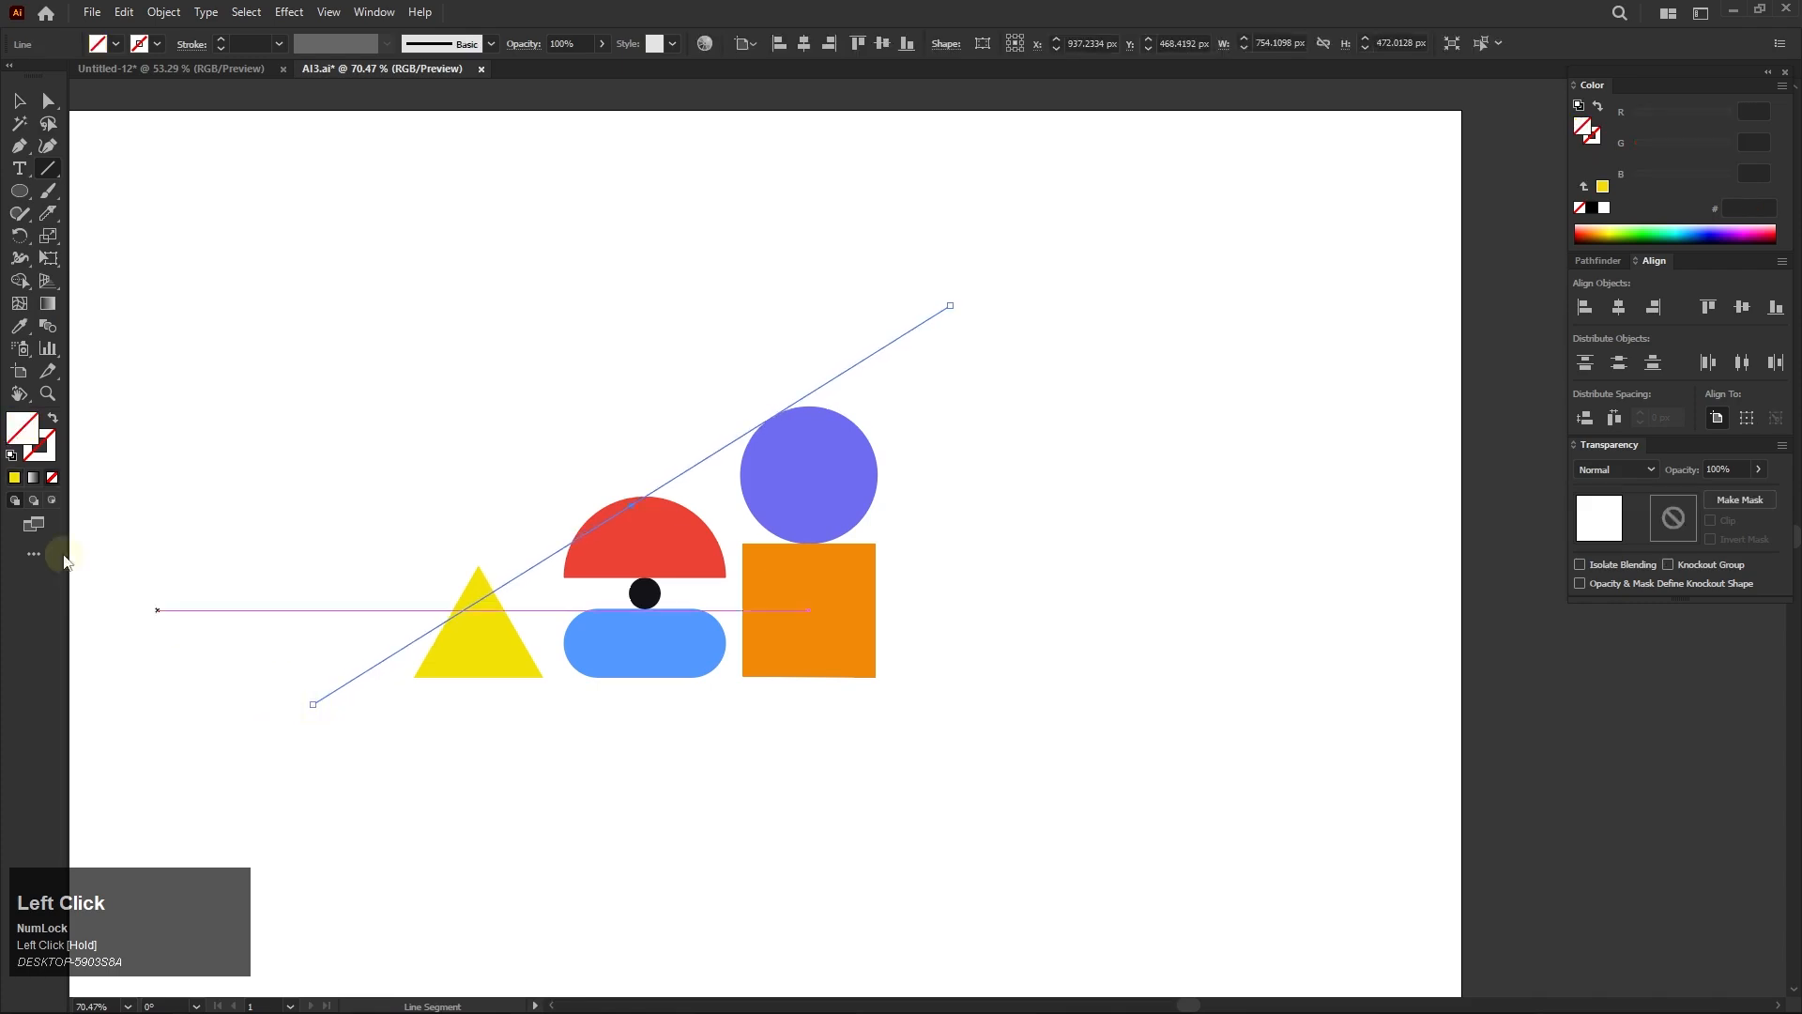
pyautogui.click(11, 456)
pyautogui.click(52, 477)
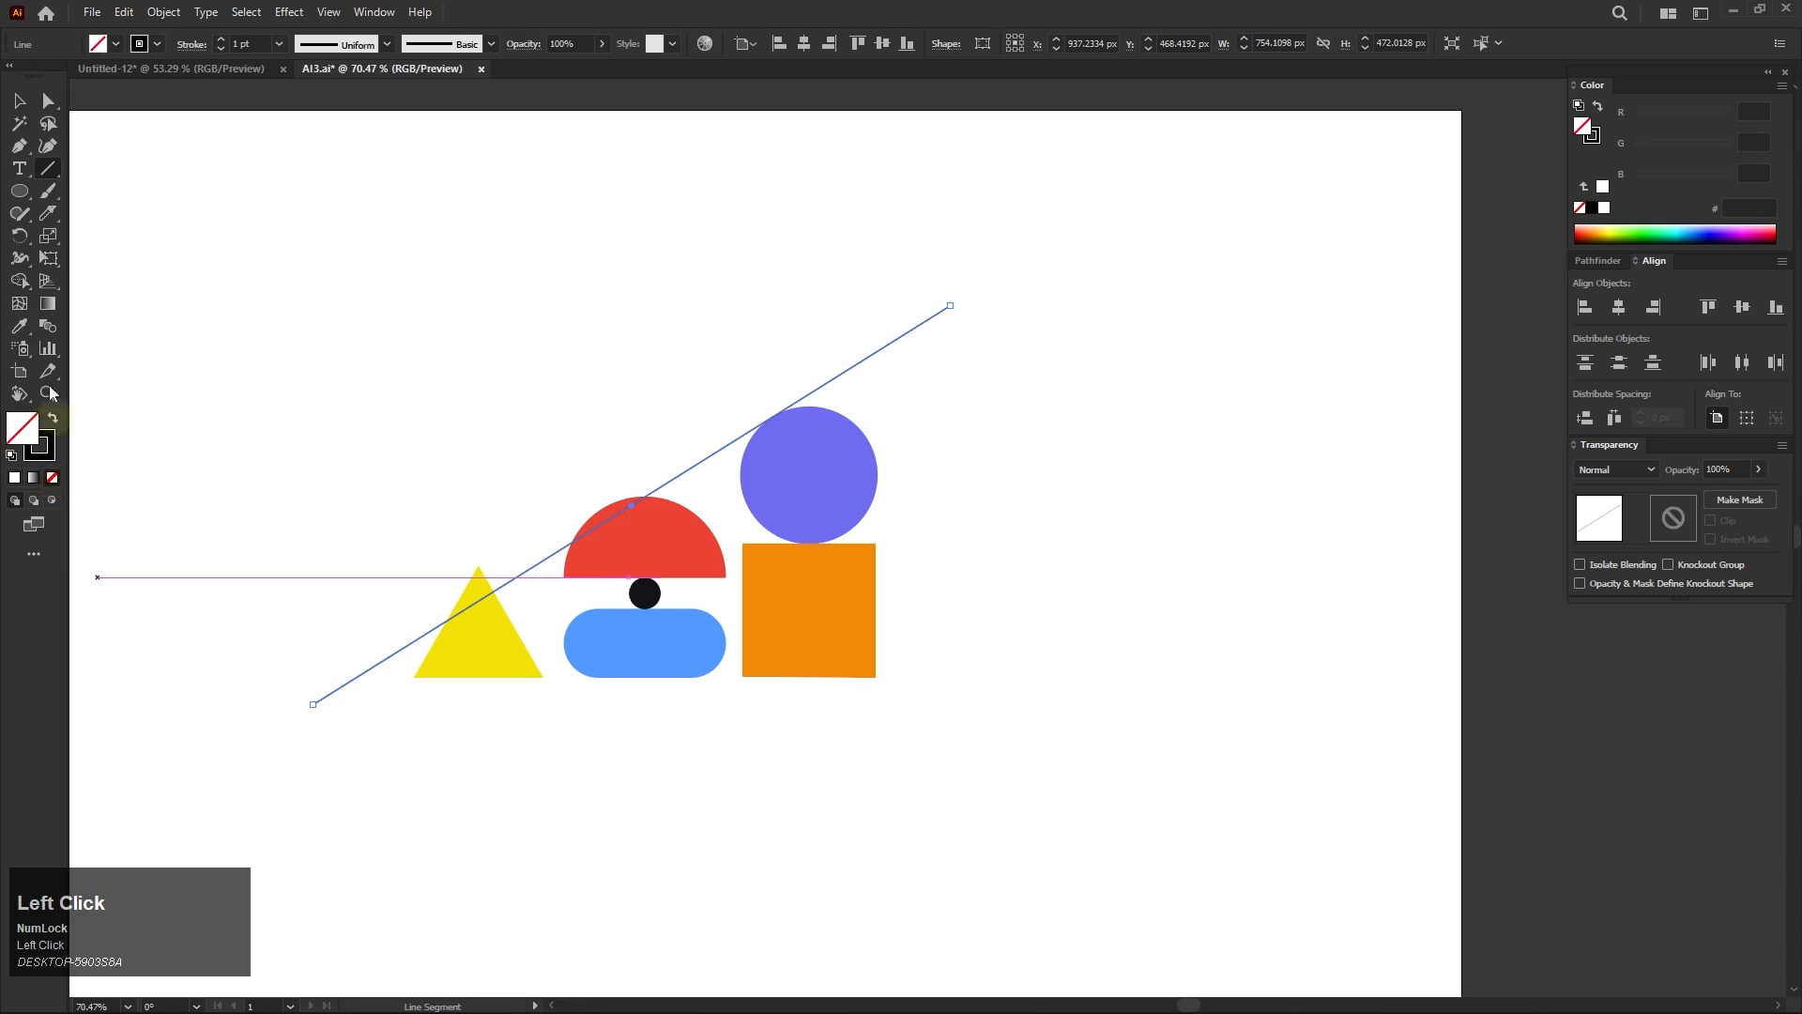
pyautogui.click(19, 101)
pyautogui.click(401, 244)
# - Scale the half circle, small black circle and blue pill down together until the half circle just touches the diagonal line, bases level
pyautogui.moveTo(672, 592); pyautogui.dragTo(732, 620)
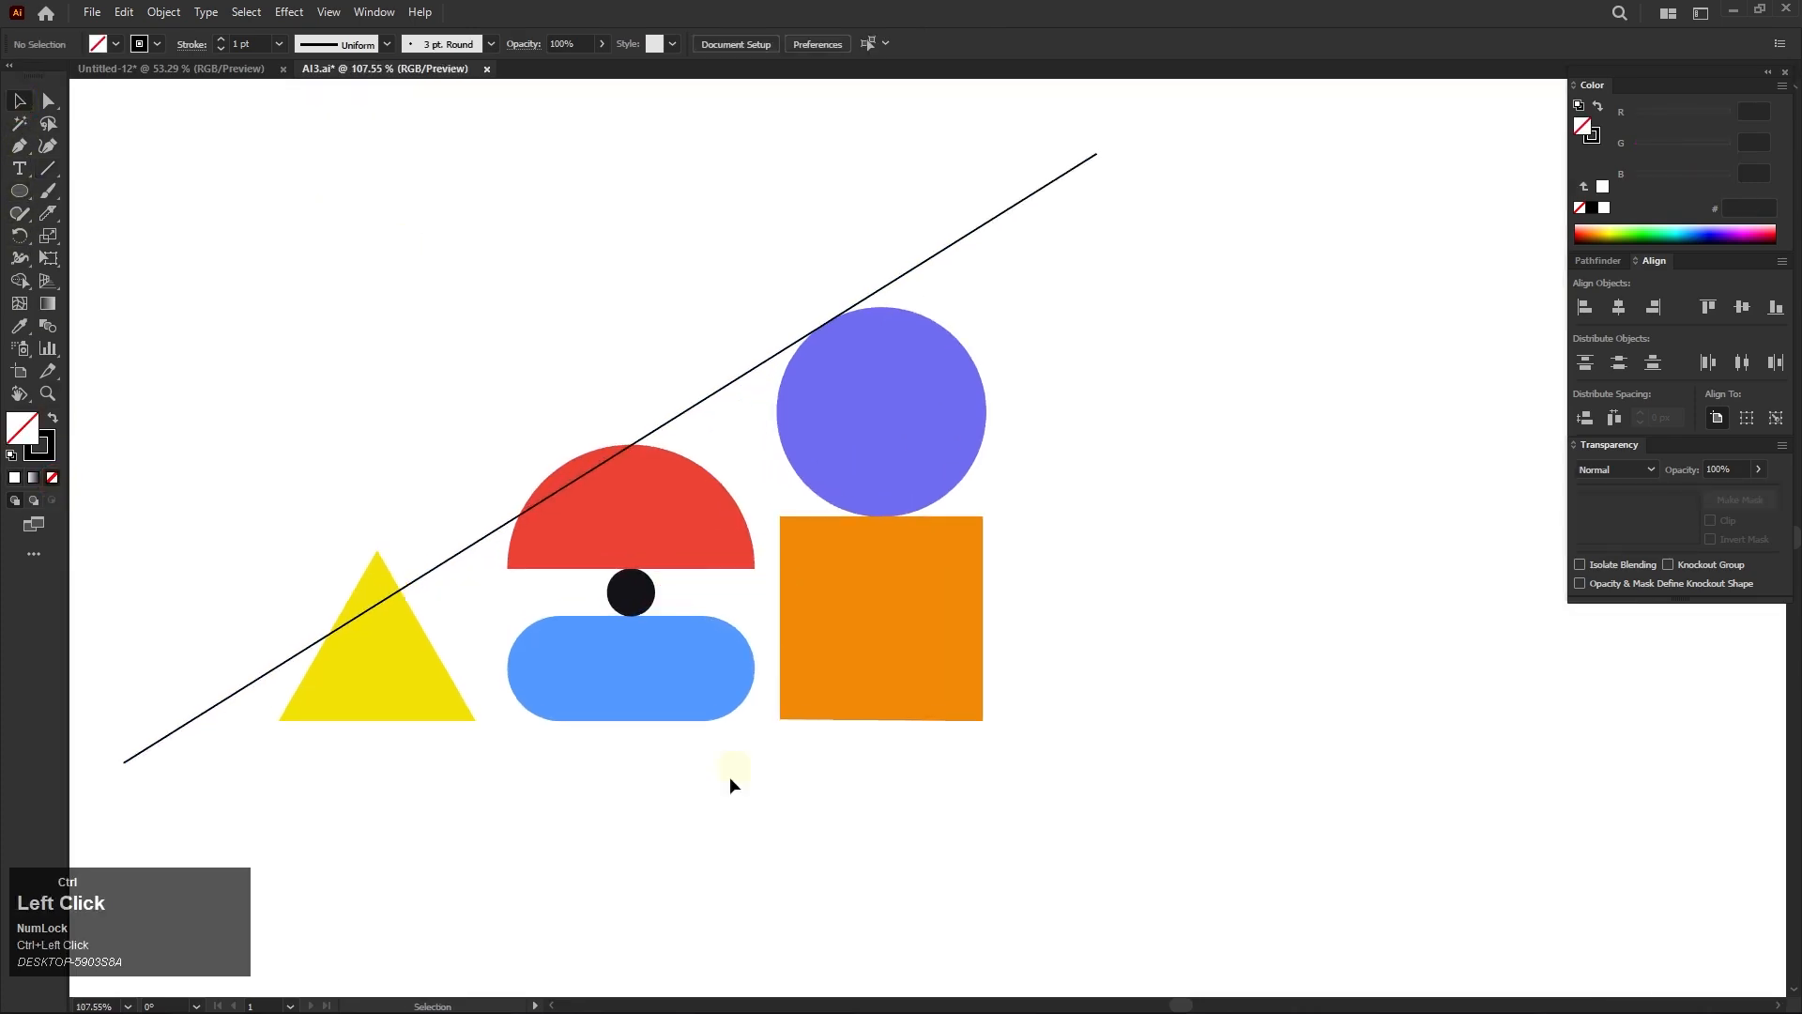
pyautogui.moveTo(614, 493)
pyautogui.mouseDown()
pyautogui.moveTo(630, 449)
pyautogui.moveTo(629, 464)
pyautogui.mouseUp()
pyautogui.click(385, 429)
# - Scale the yellow triangle down proportionally until its tip meets the diagonal line, and delete the line
pyautogui.click(376, 647)
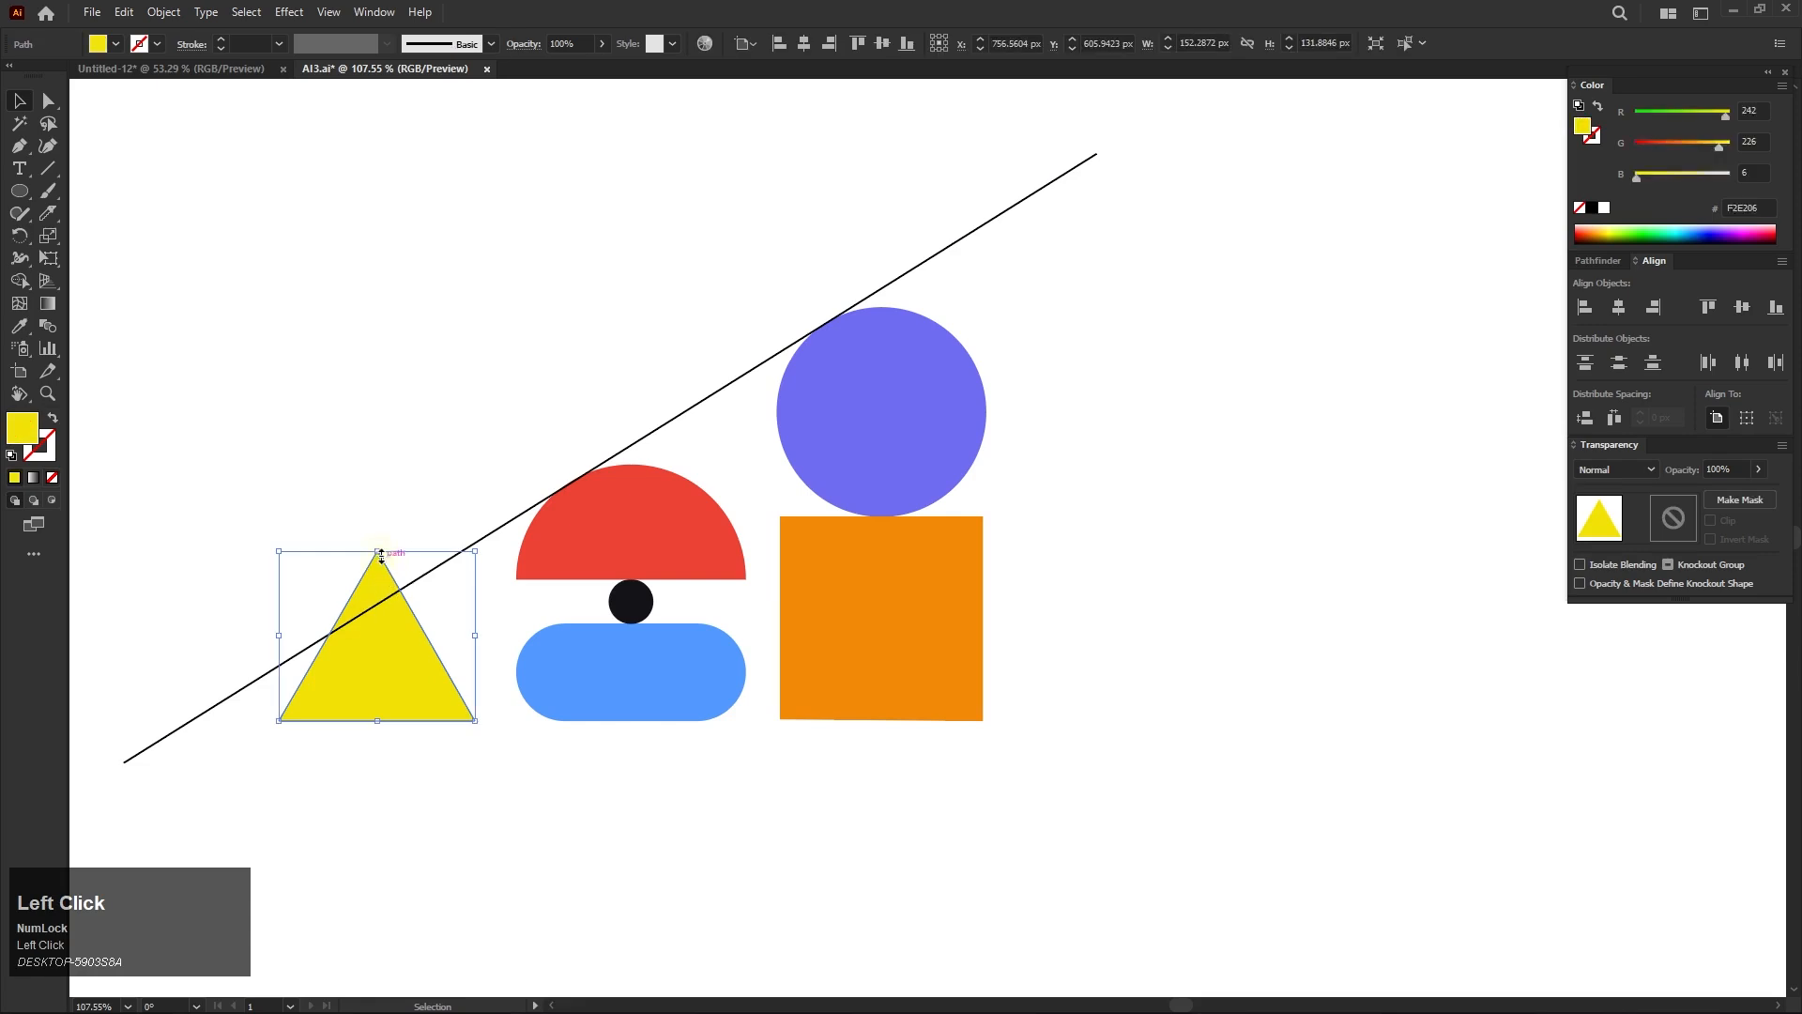
pyautogui.keyDown('shift'); pyautogui.moveTo(376, 552); pyautogui.dragTo(469, 584); pyautogui.keyUp('shift')
pyautogui.click(414, 518)
pyautogui.press('Delete')
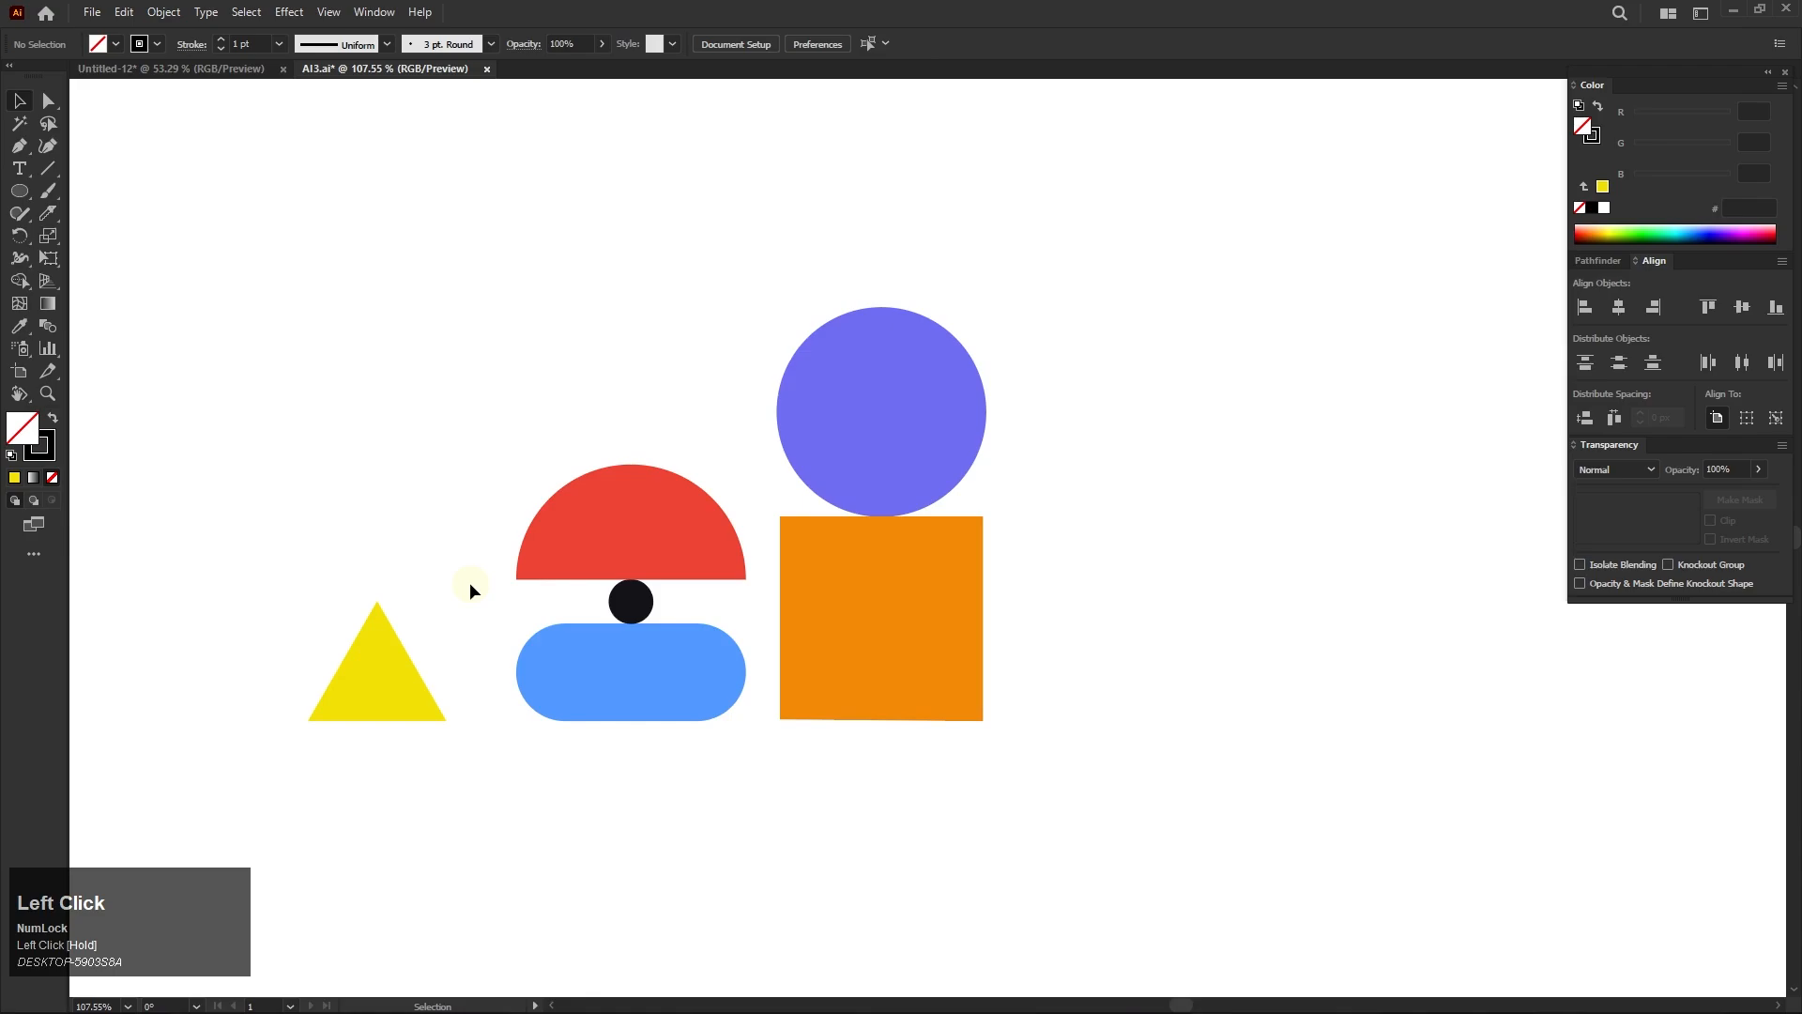